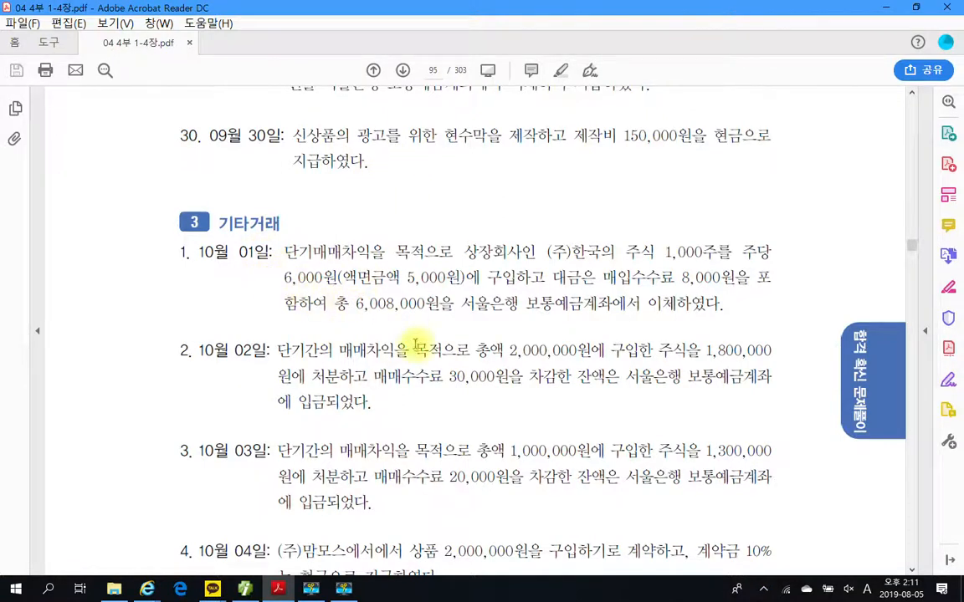
Highlight the total 6,008,000원 and the share quantity 1,000주 in the 10월 01일 transaction
scroll(416, 344, "down", 1)
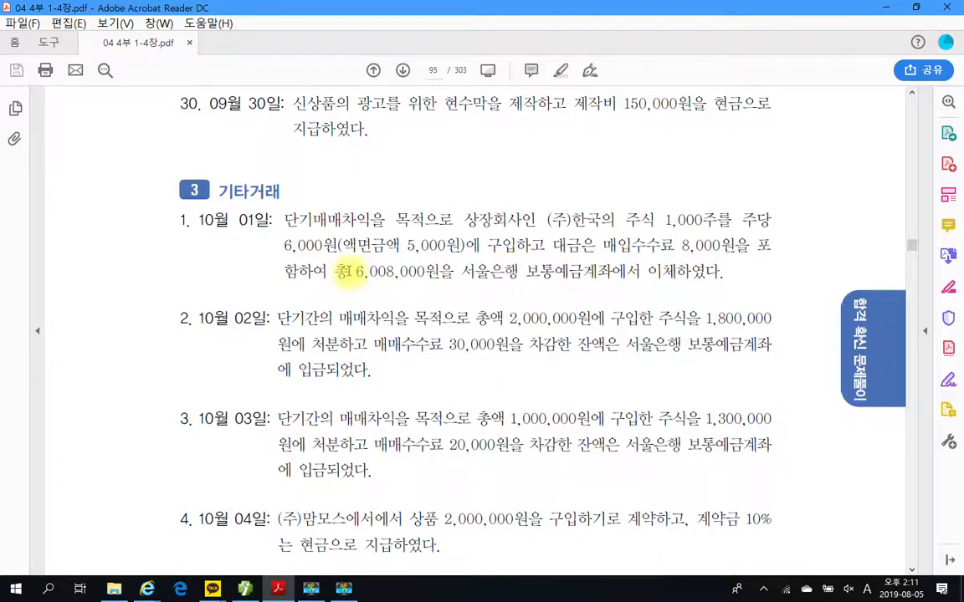
left_click_drag(355, 271, 453, 272)
right_click(402, 276)
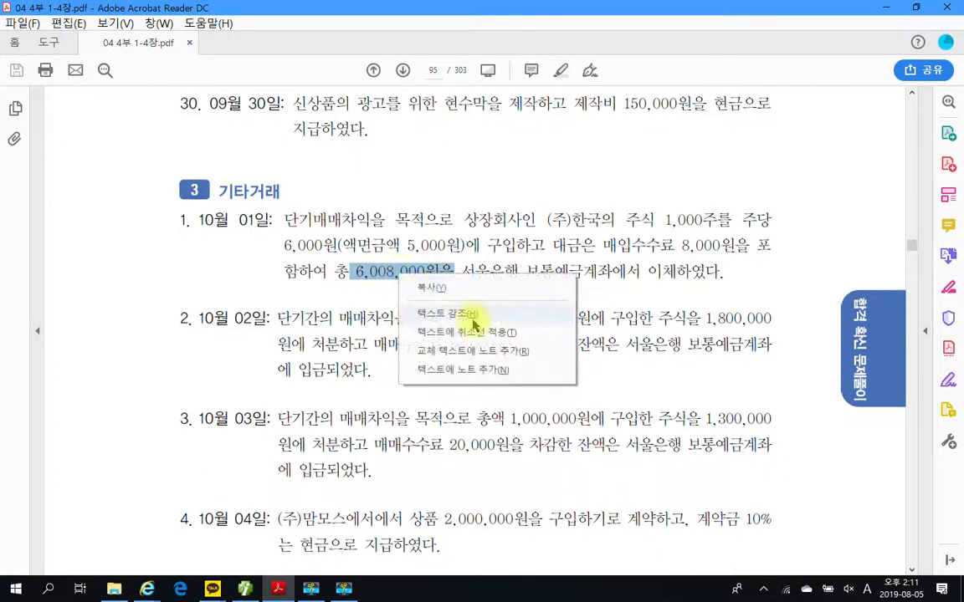
left_click(472, 321)
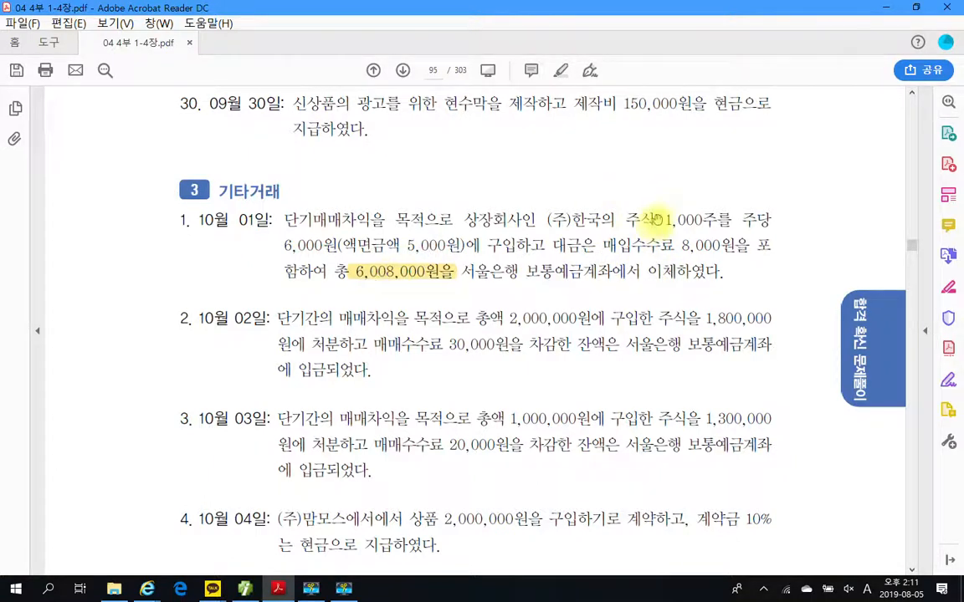
left_click_drag(664, 220, 709, 220)
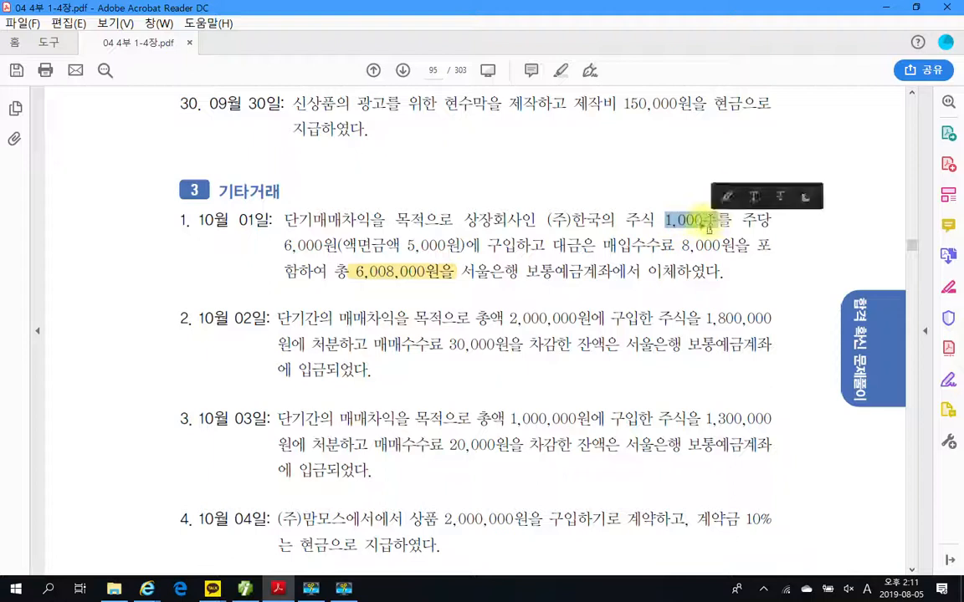
right_click(705, 228)
left_click(733, 260)
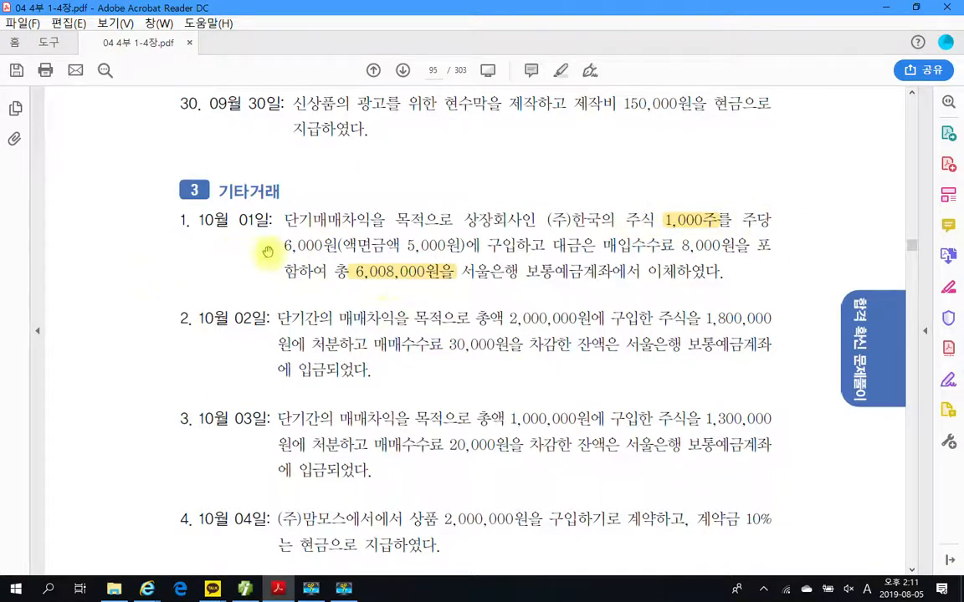
Highlight the 6,000원 price per share and the 8,000원 purchase fee in the 10월 01일 transaction
left_click_drag(278, 245, 330, 250)
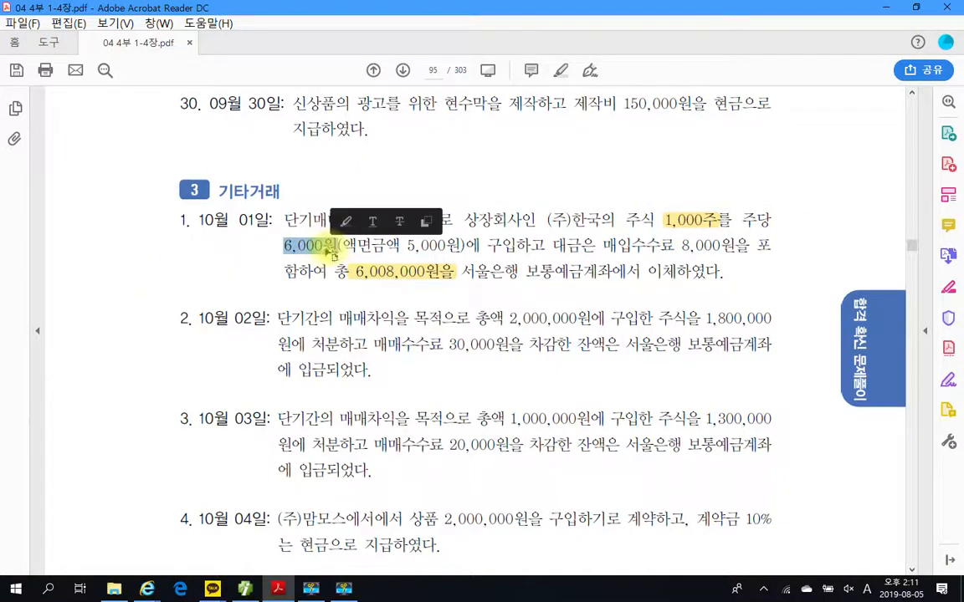
right_click(329, 250)
left_click(362, 281)
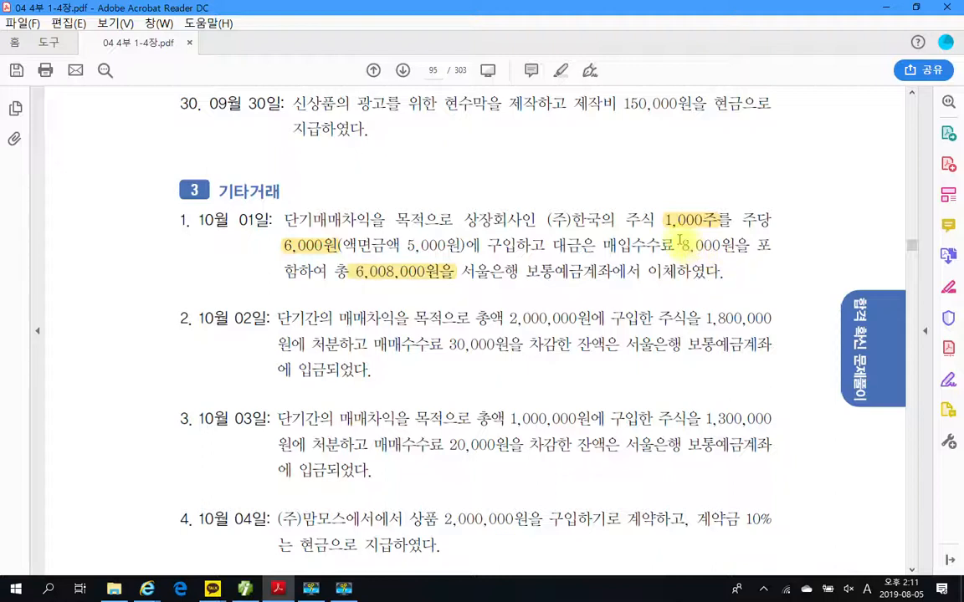
left_click_drag(681, 242, 735, 246)
right_click(770, 250)
left_click(757, 286)
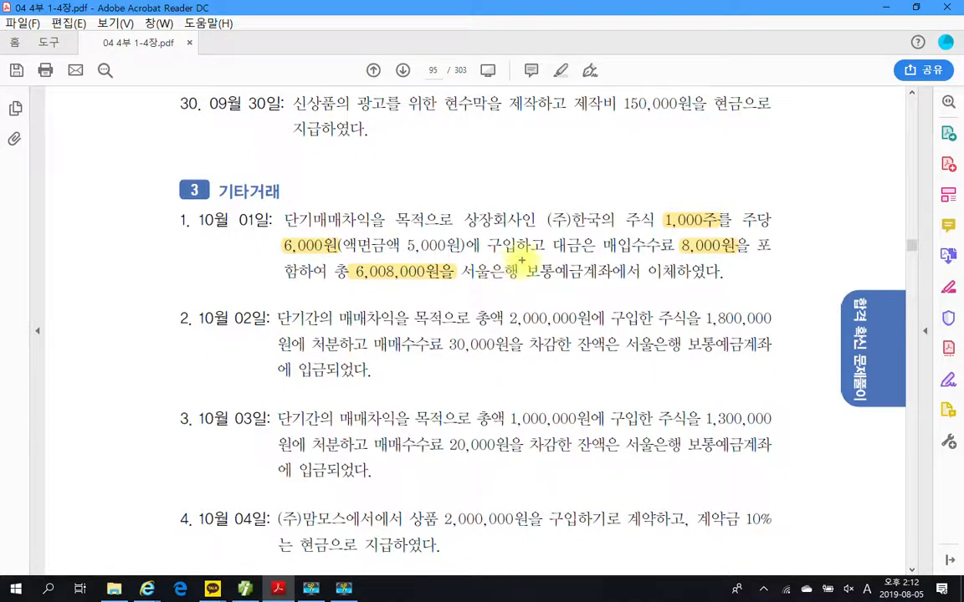
Box 보통예금 and underline 이체하였다 and 6,008,000원 with temporary pen marks, and clear the marks
left_click_drag(522, 259, 583, 286)
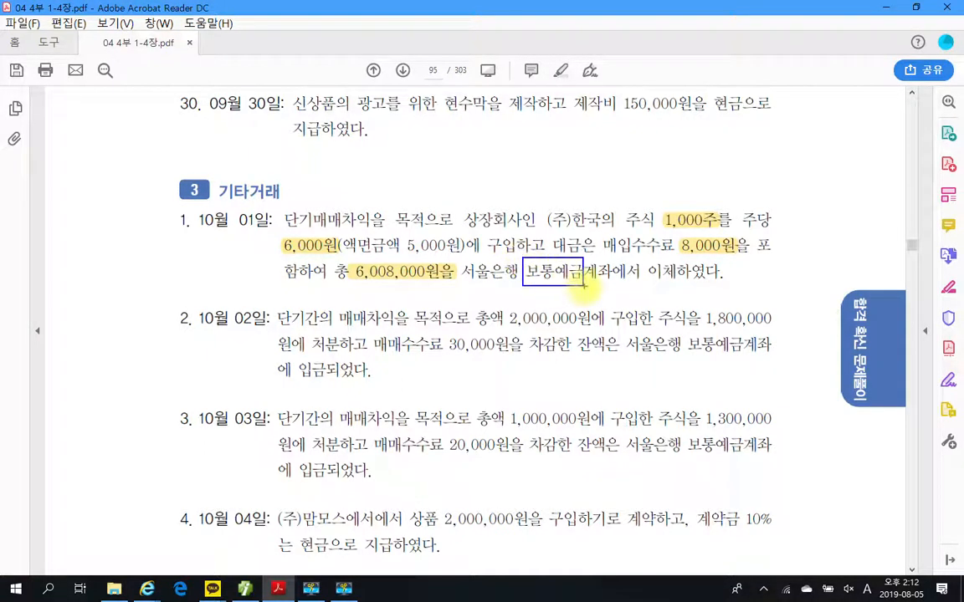
left_click_drag(645, 277, 720, 278)
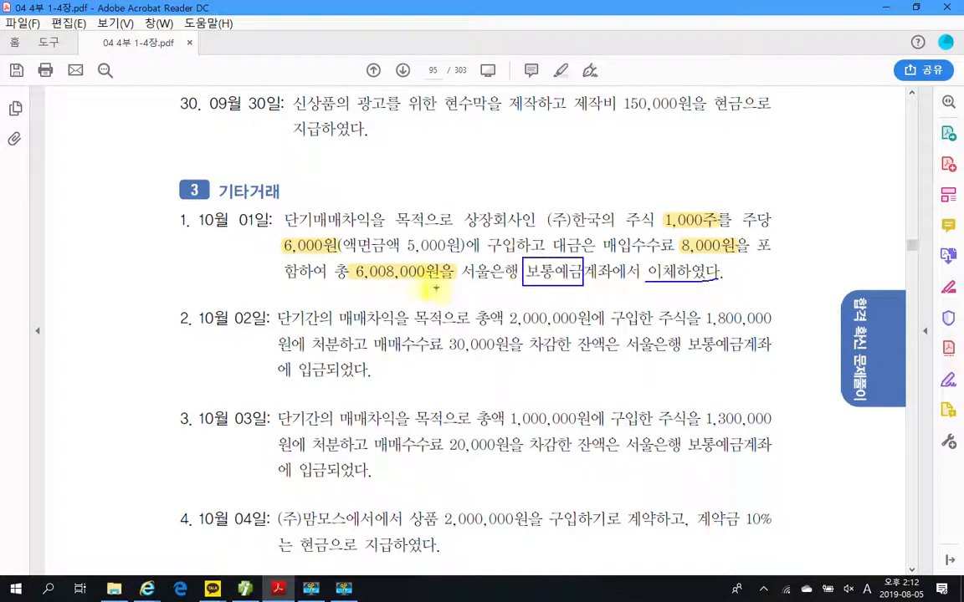
left_click_drag(345, 281, 446, 276)
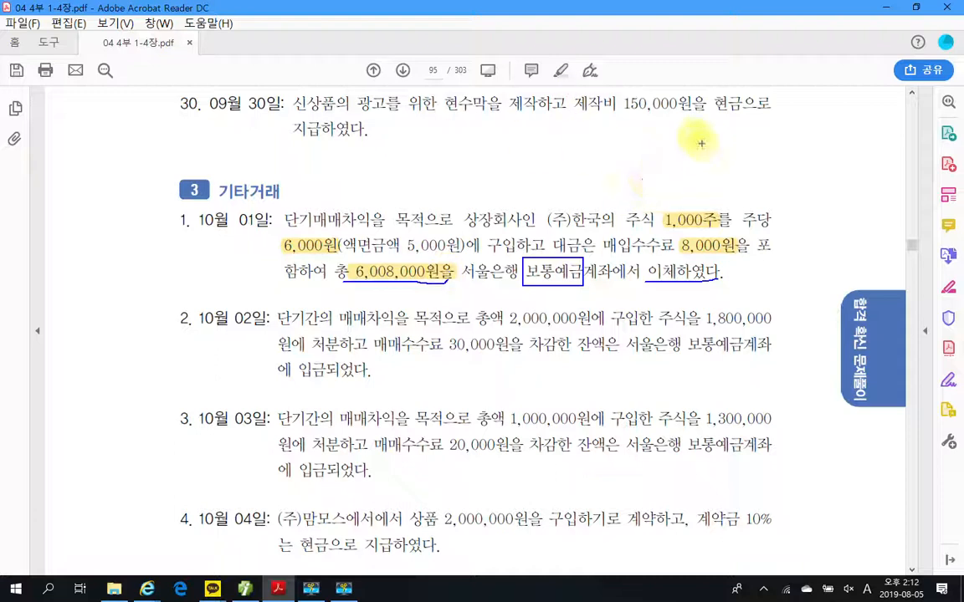
key("Escape")
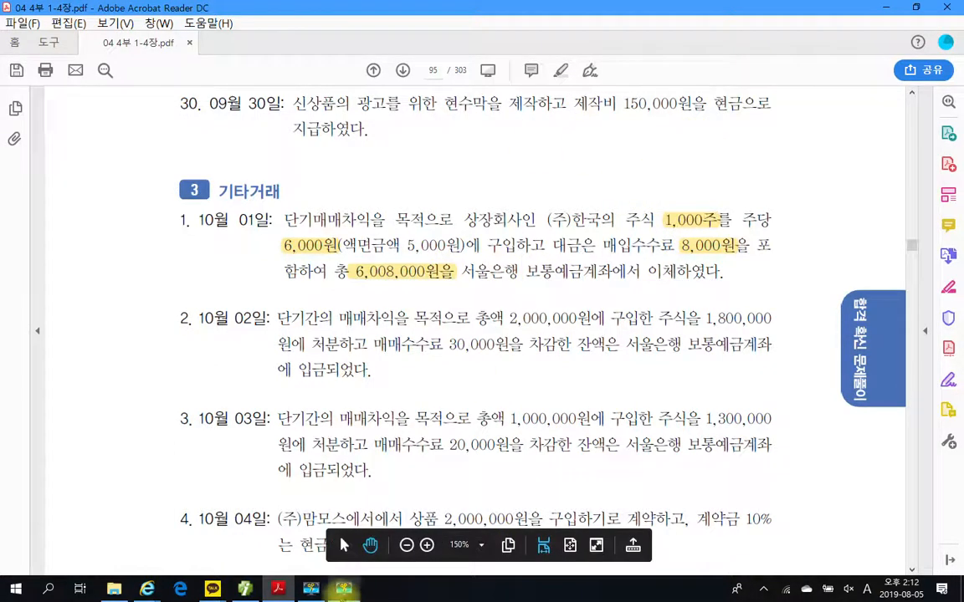
Switch to 더존 Smart A, open 일반전표입력 and load the vouchers for month 10
left_click(242, 589)
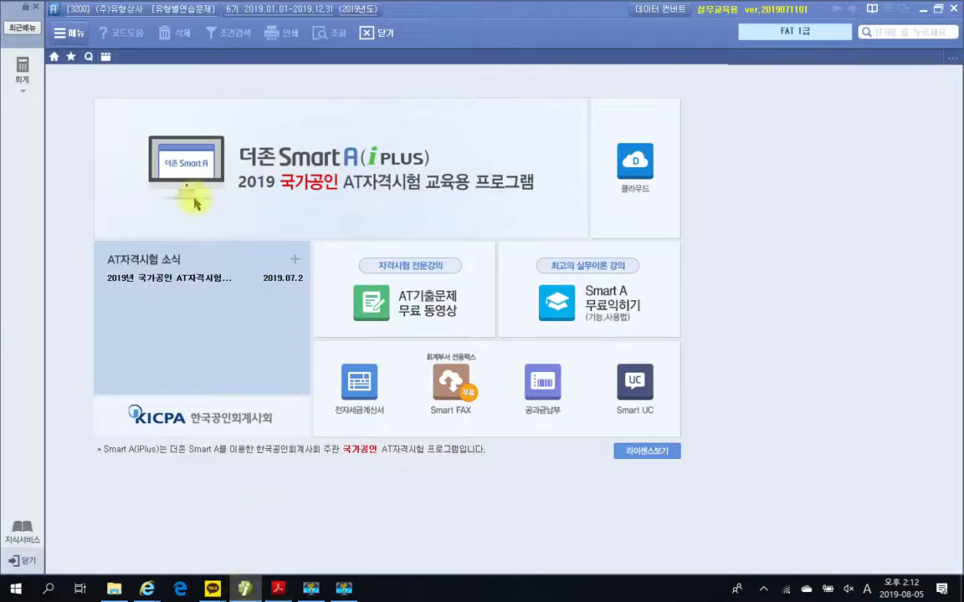
left_click(105, 57)
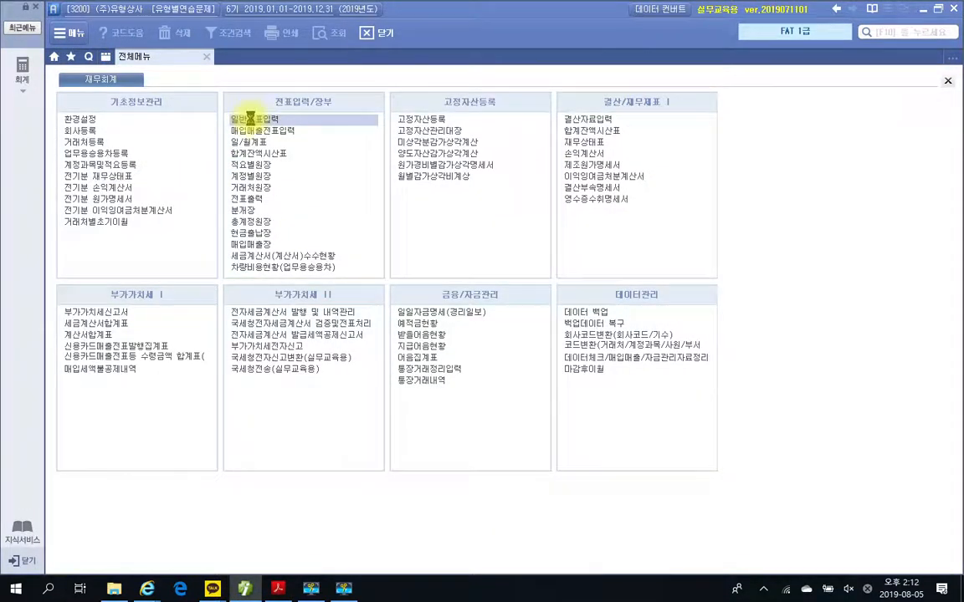
left_click(247, 120)
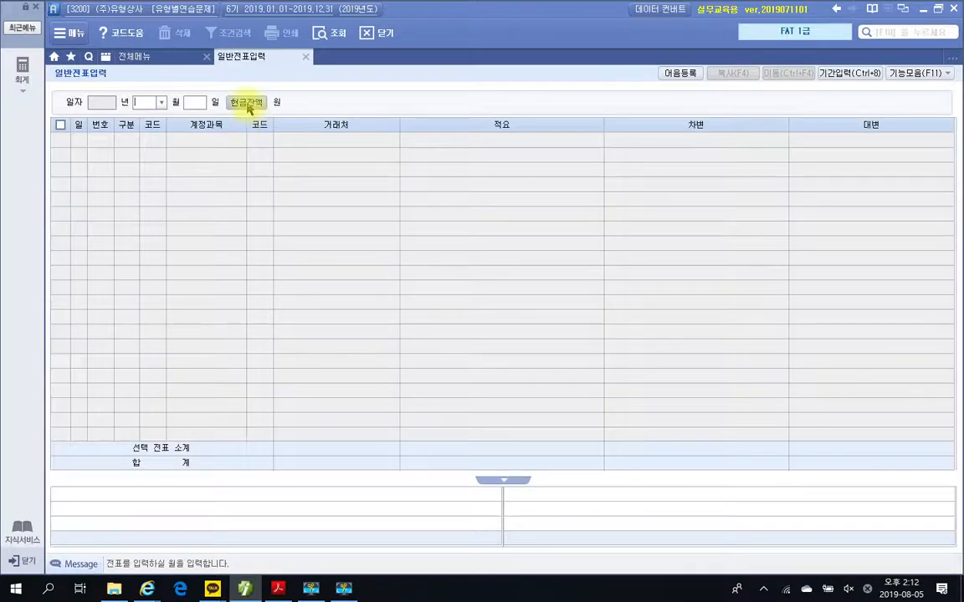
type("10")
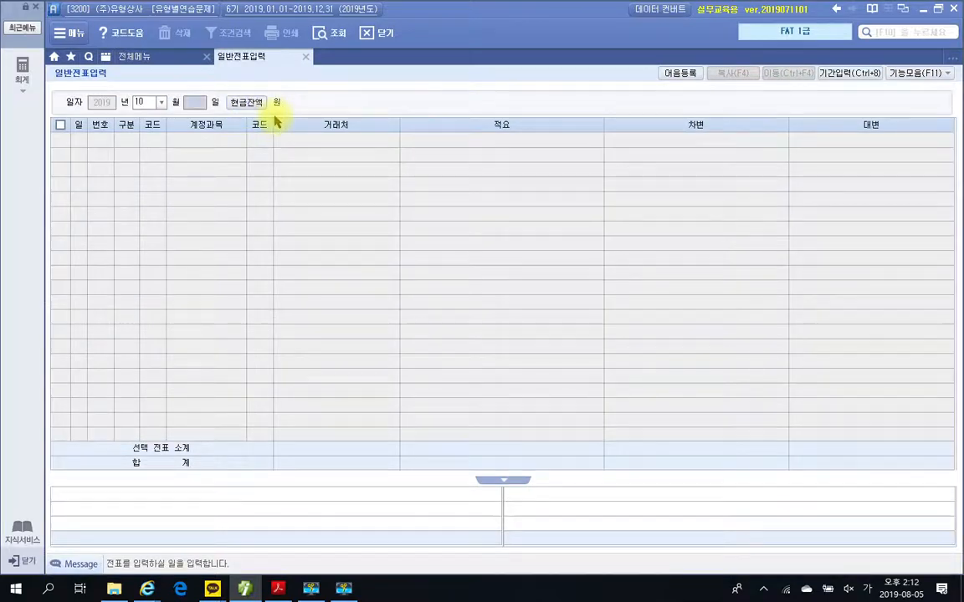
key("Return")
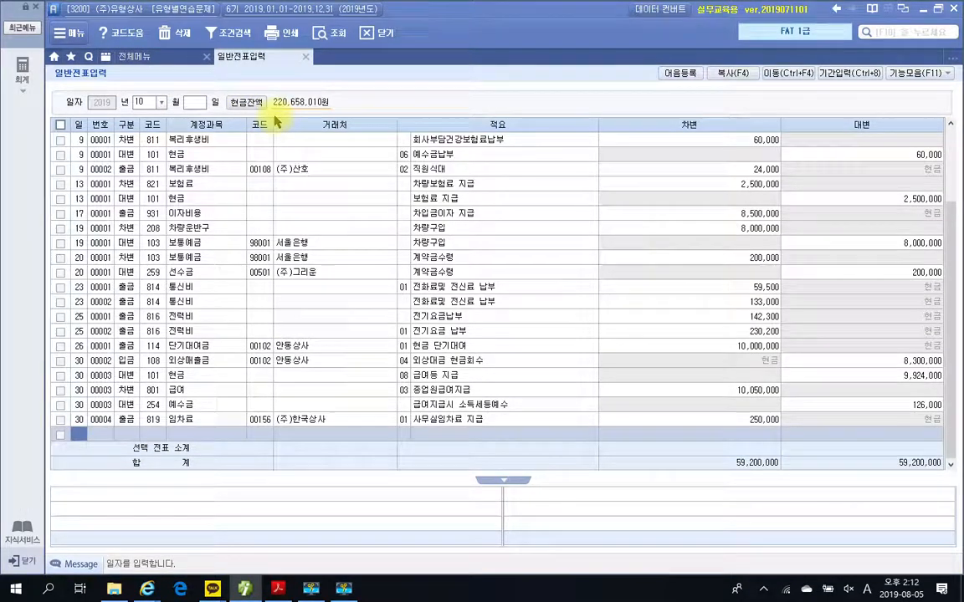
Start a credit (대변) entry dated day 1 with account code 103 보통예금
type("1")
key("Return")
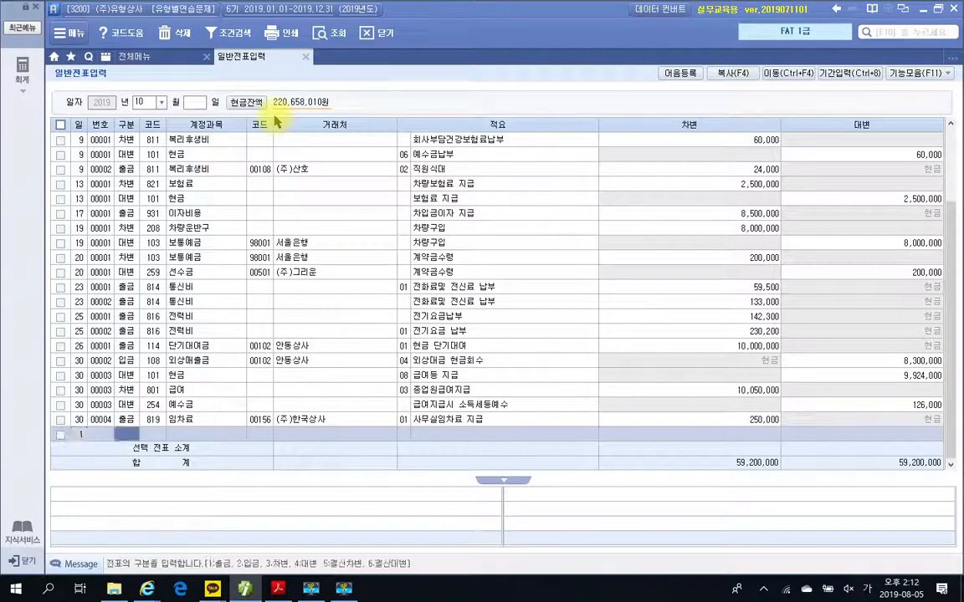
type("4")
key("Return")
type("103")
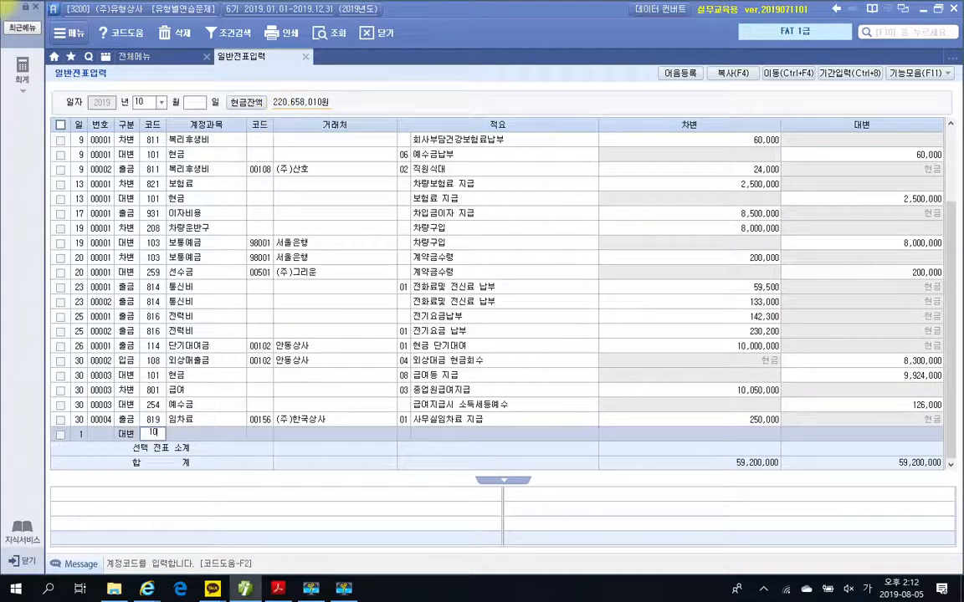
key("Return")
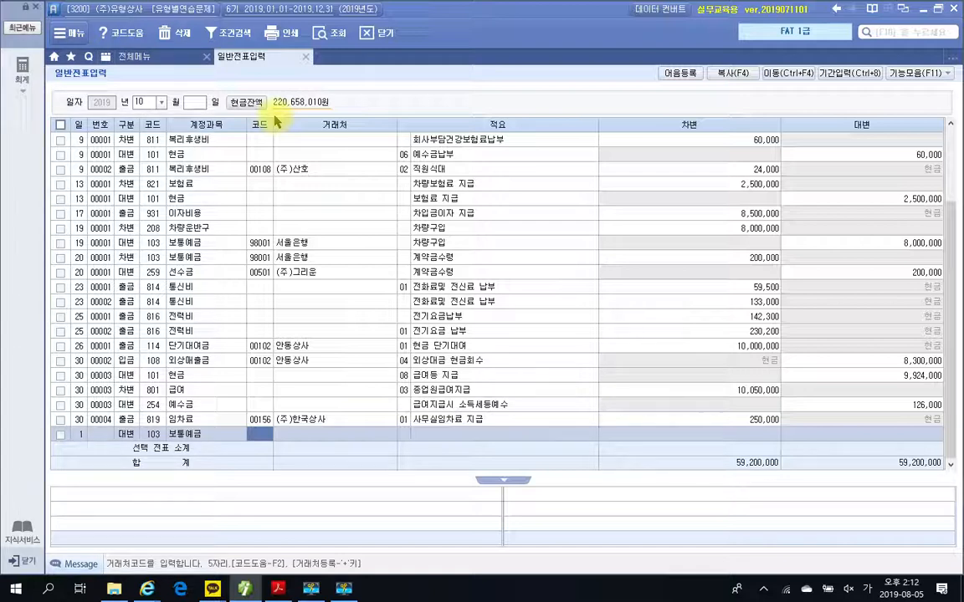
Complete the credit line with partner 98001 서울은행 and amount 6,008,000, and start another line dated day 1
type("98001")
key("Return")
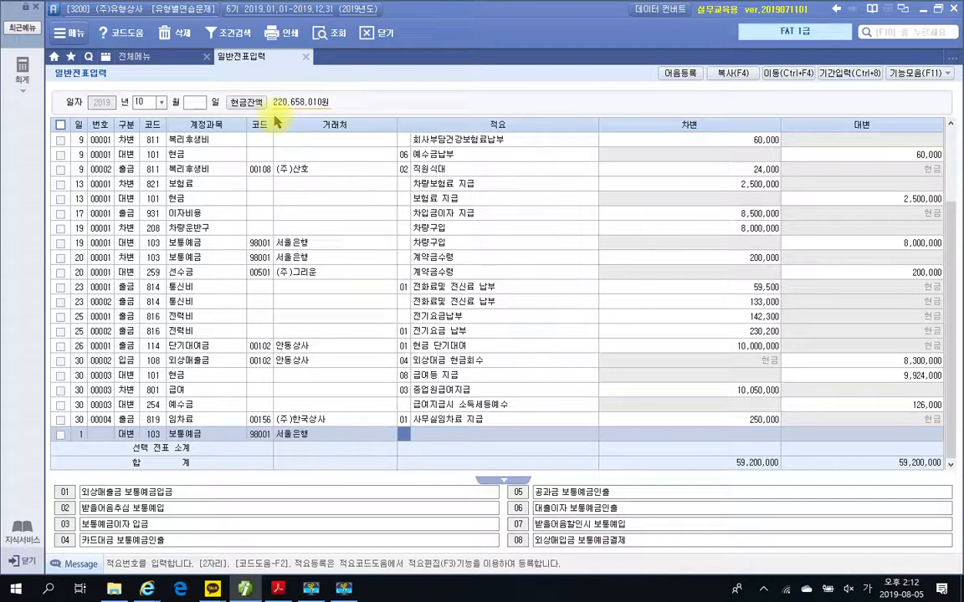
key("Return")
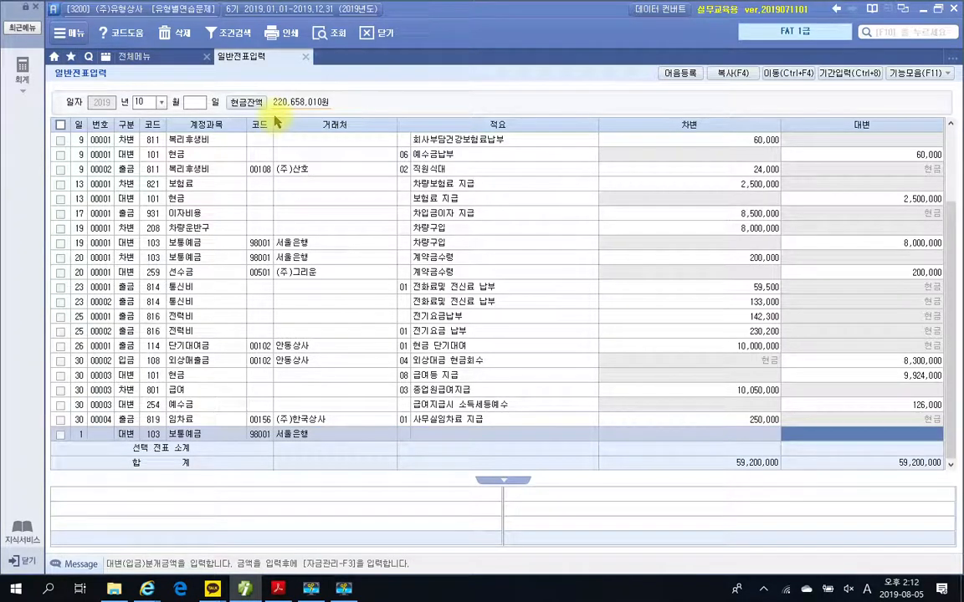
type("6,00")
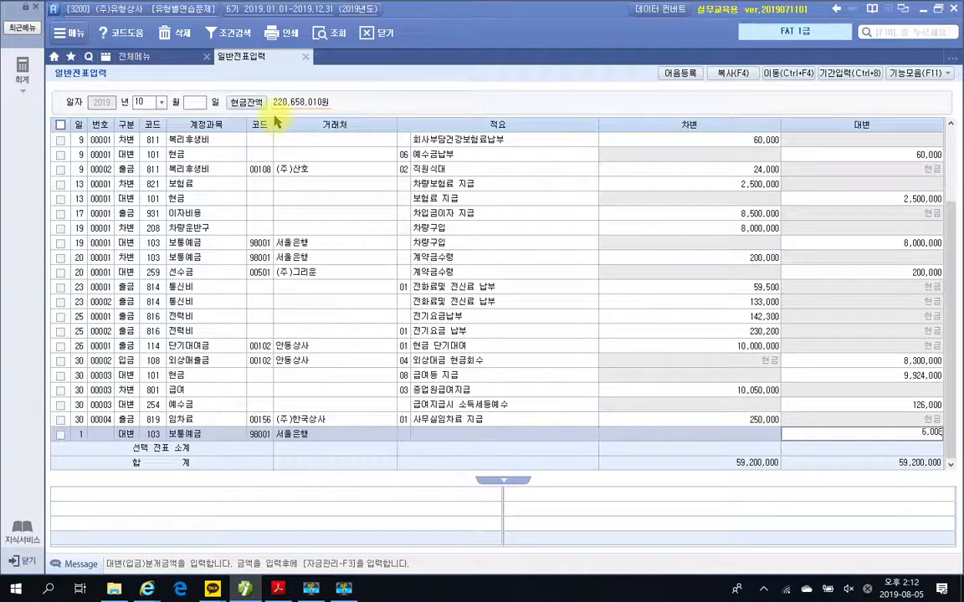
type("8,000")
key("Return")
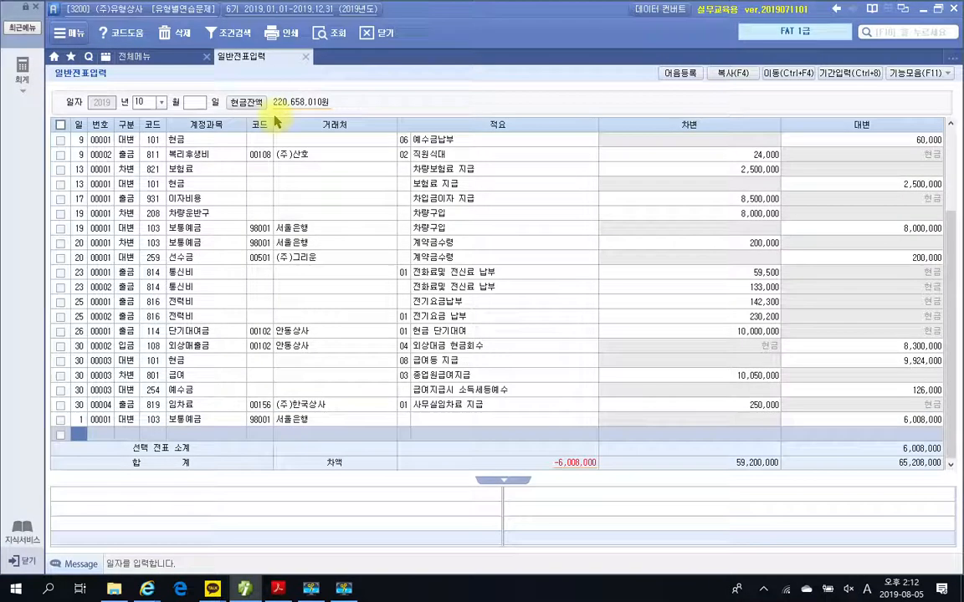
type("1")
key("Return")
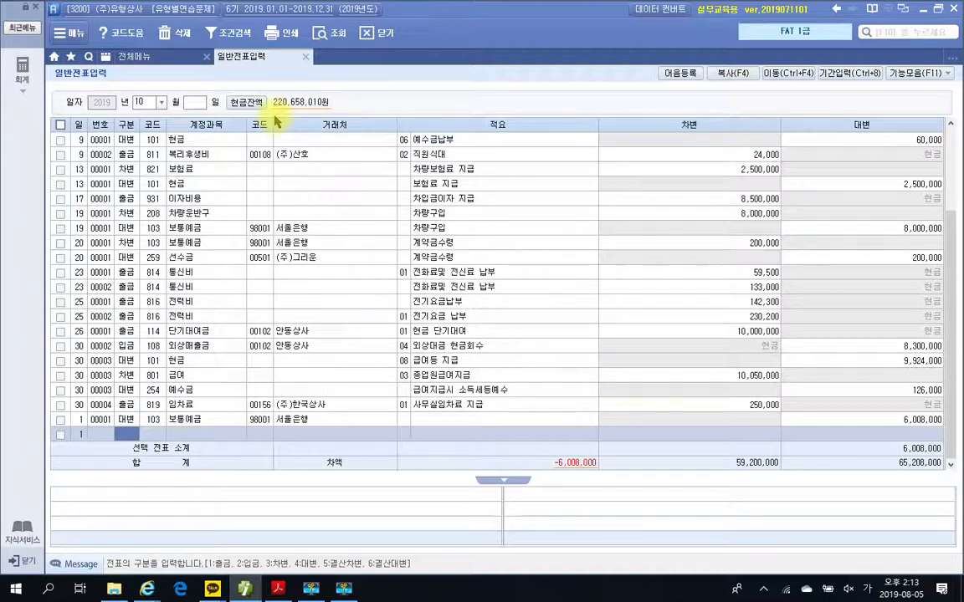
Switch back to the Acrobat Reader PDF and strike through 액면금액 5,000원 in the 10월 01일 transaction
left_click(277, 589)
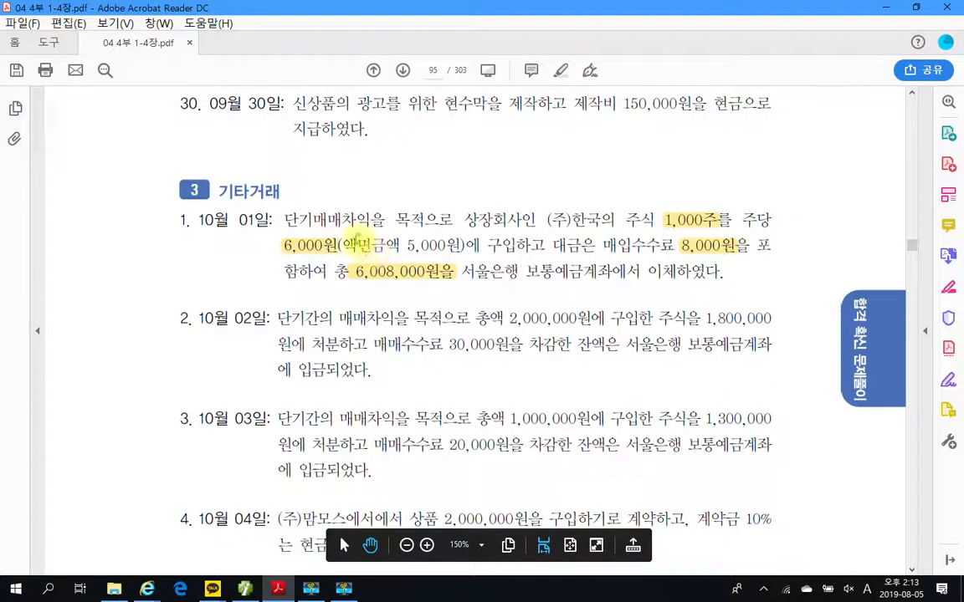
left_click_drag(341, 245, 458, 245)
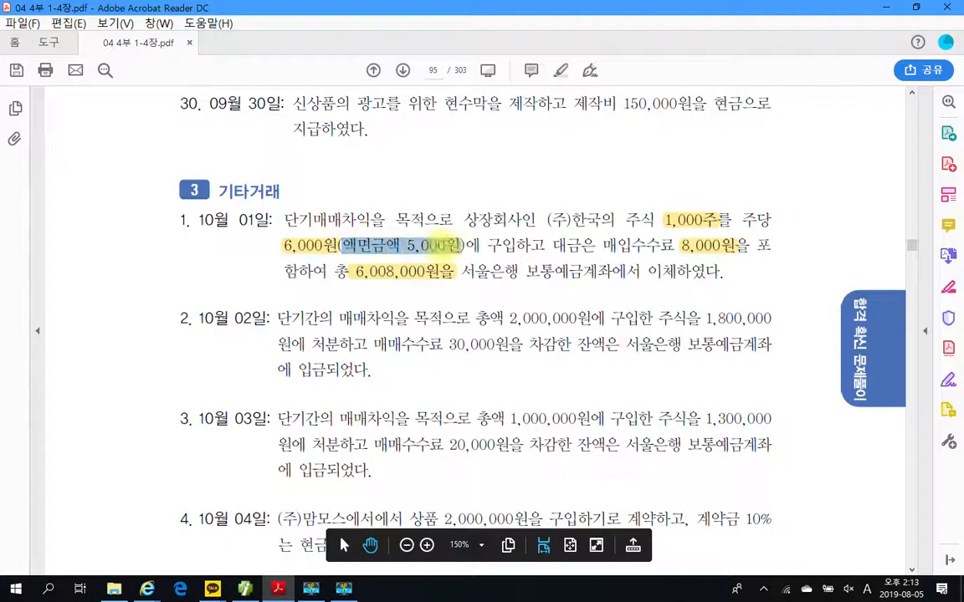
right_click(440, 248)
left_click(473, 304)
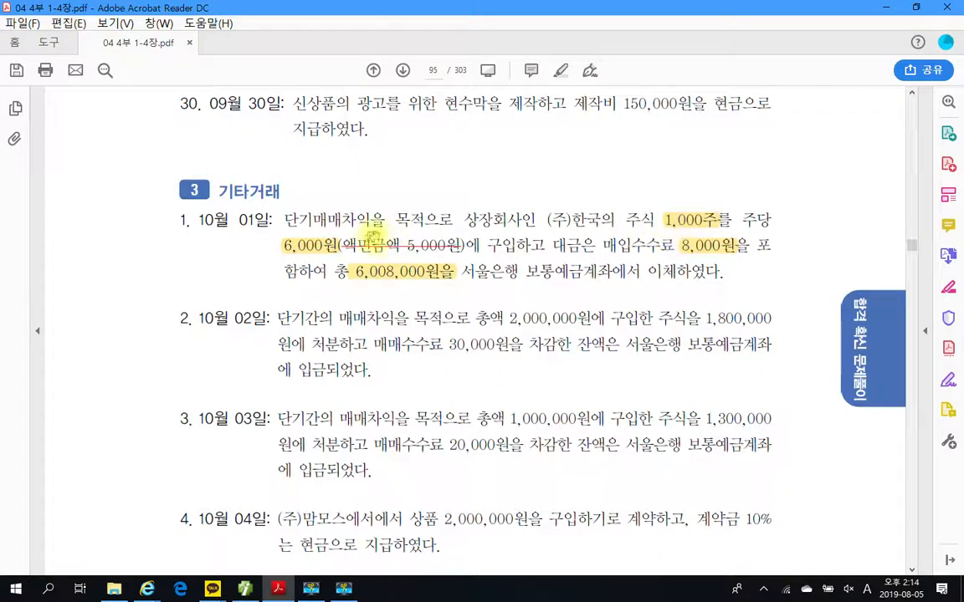
left_click_drag(284, 220, 483, 220)
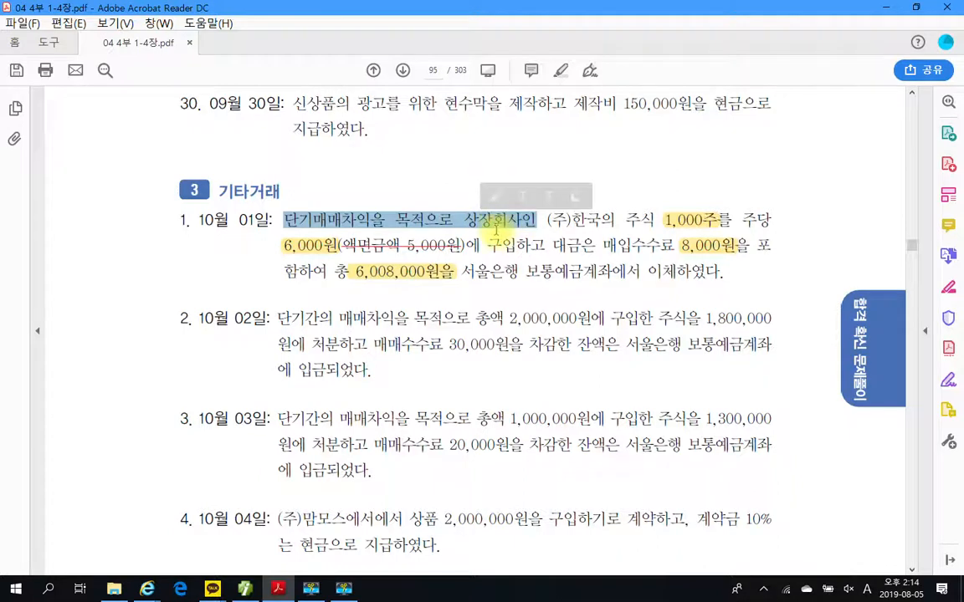
left_click(324, 218)
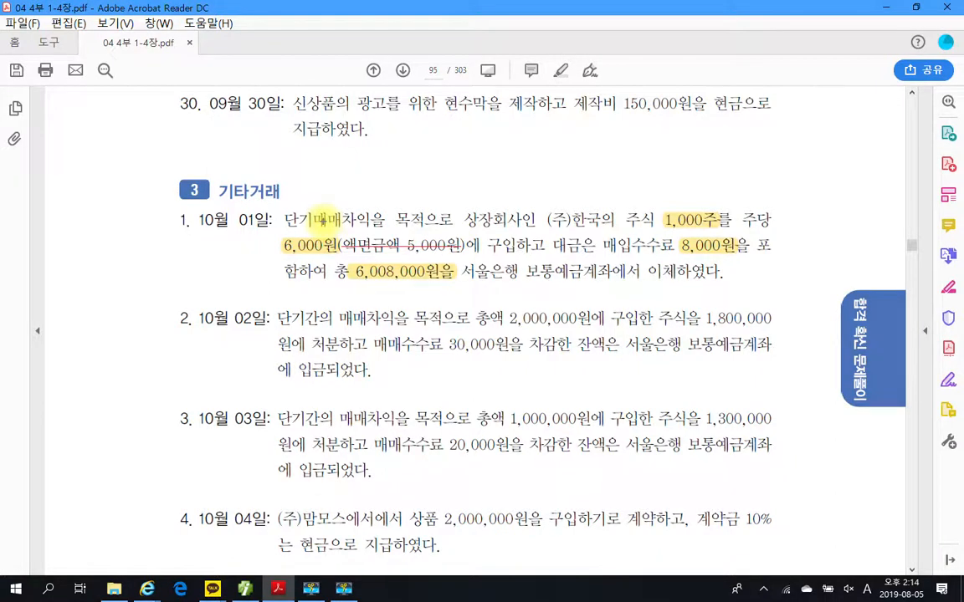
Circle the 8,000원 purchase fee and handwrite 단기매매증권 above the 10월 01일 transaction with the pen
mouse_move(746, 250)
left_mouse_down()
mouse_move(664, 221)
mouse_move(738, 258)
left_mouse_up()
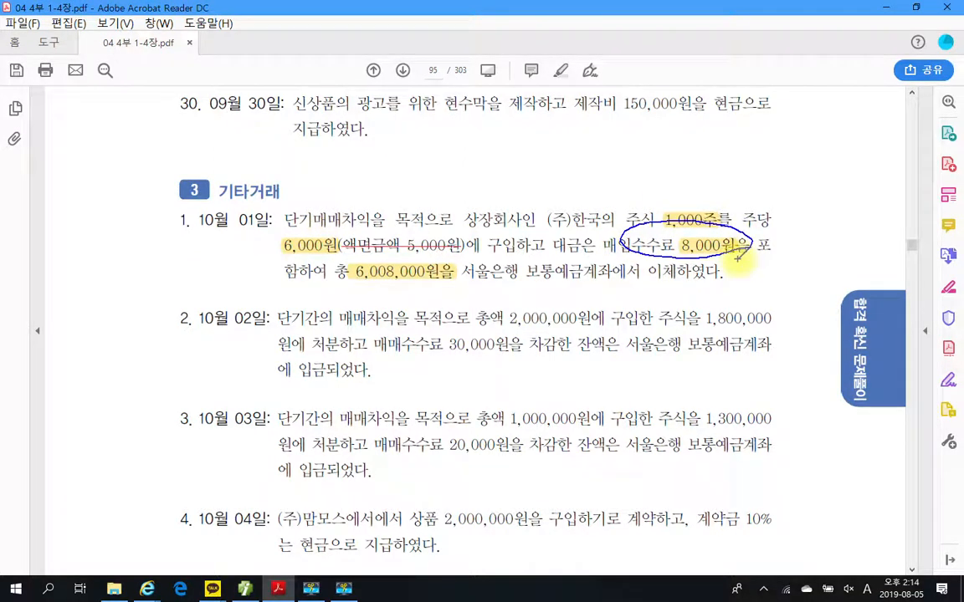
left_click_drag(459, 136, 486, 130)
left_click_drag(459, 139, 504, 163)
left_click_drag(504, 151, 525, 146)
left_click_drag(481, 172, 508, 186)
left_click_drag(512, 144, 534, 171)
mouse_move(558, 127)
left_mouse_down()
mouse_move(559, 179)
mouse_move(595, 162)
left_mouse_up()
mouse_move(613, 146)
left_mouse_down()
mouse_move(613, 174)
mouse_move(626, 159)
left_mouse_up()
mouse_move(627, 135)
left_mouse_down()
mouse_move(629, 183)
mouse_move(647, 174)
left_mouse_up()
mouse_move(650, 142)
left_mouse_down()
mouse_move(677, 180)
mouse_move(690, 158)
left_mouse_up()
mouse_move(694, 132)
left_mouse_down()
mouse_move(689, 181)
mouse_move(734, 149)
mouse_move(747, 153)
mouse_move(731, 169)
left_mouse_up()
mouse_move(751, 149)
left_mouse_down()
mouse_move(768, 177)
mouse_move(778, 159)
left_mouse_up()
mouse_move(783, 146)
left_mouse_down()
mouse_move(786, 163)
mouse_move(807, 174)
left_mouse_up()
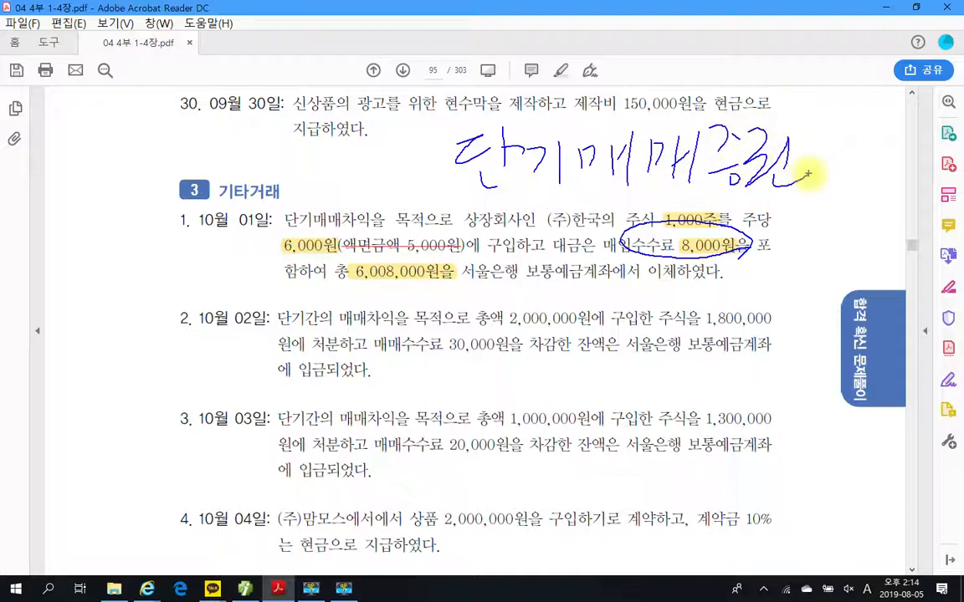
Underline the handwritten 단기매매증권 and note 6백 beside it, circling the 6,000원 share price
left_click_drag(443, 194, 823, 199)
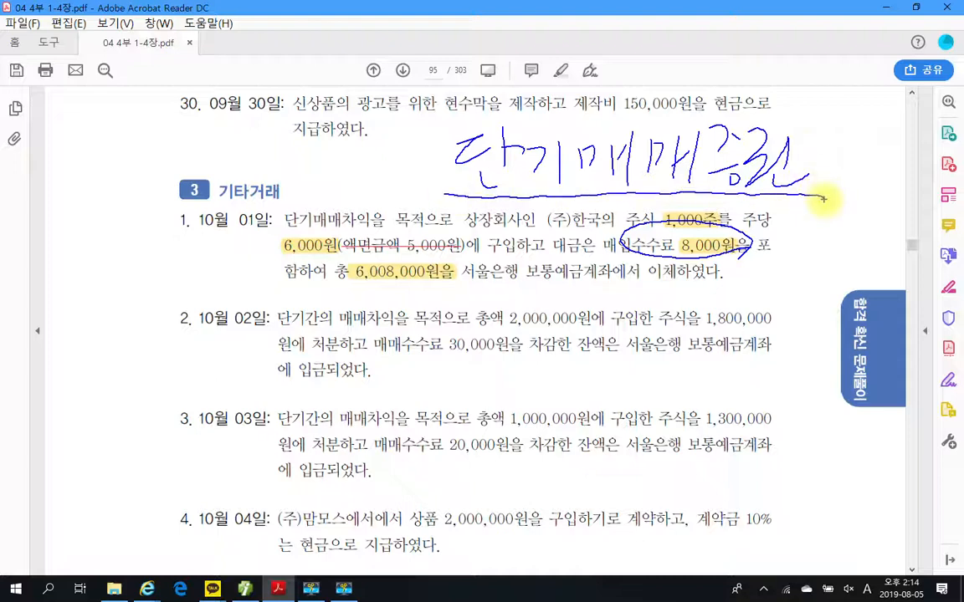
left_click_drag(317, 238, 310, 261)
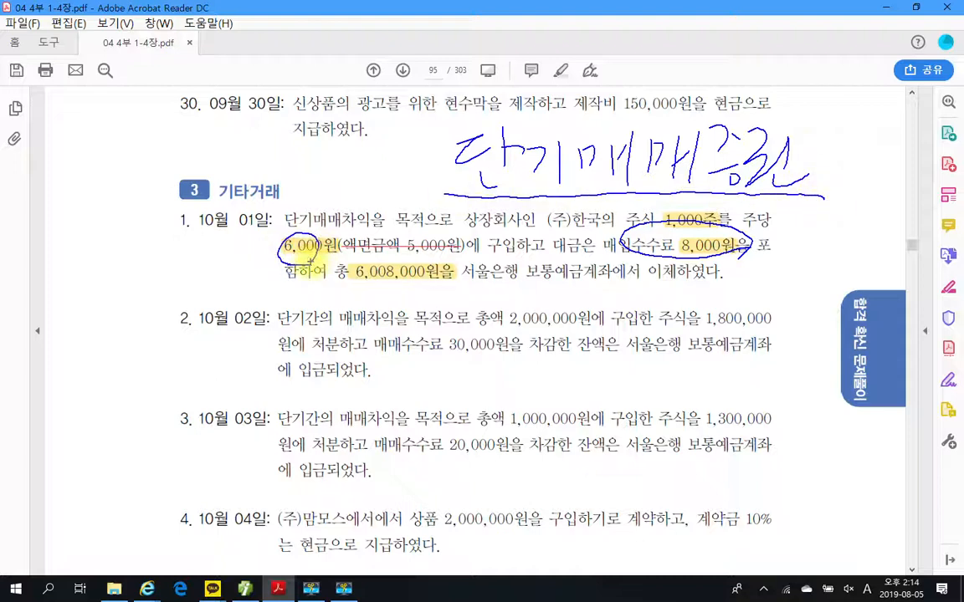
mouse_move(850, 124)
left_mouse_down()
mouse_move(838, 159)
mouse_move(846, 148)
mouse_move(906, 153)
mouse_move(925, 169)
left_mouse_up()
Underline 매입수수료 8,000원 and handwrite the note 수수료비용 (9xx) beside it
mouse_move(603, 252)
left_mouse_down()
mouse_move(669, 251)
mouse_move(738, 272)
mouse_move(782, 260)
mouse_move(791, 286)
mouse_move(845, 244)
left_mouse_up()
left_click_drag(795, 270, 833, 292)
mouse_move(857, 241)
left_mouse_down()
mouse_move(879, 263)
mouse_move(874, 280)
mouse_move(895, 291)
left_mouse_up()
mouse_move(778, 328)
left_mouse_down()
mouse_move(780, 345)
mouse_move(817, 353)
mouse_move(845, 337)
mouse_move(862, 364)
left_mouse_up()
left_click_drag(799, 377, 788, 445)
left_click_drag(832, 395, 813, 448)
left_click_drag(833, 422, 888, 431)
left_click_drag(908, 381, 895, 451)
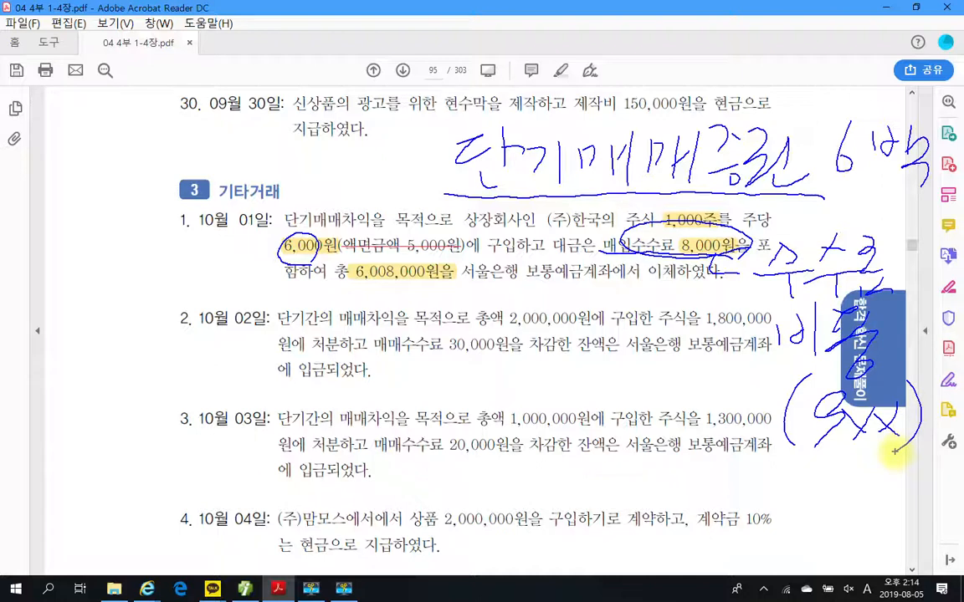
Underline the handwritten 단기매매증권 and 수수료비용 notes again and circle 수수료비용 beside the 10월 01일 transaction
left_click_drag(443, 199, 834, 197)
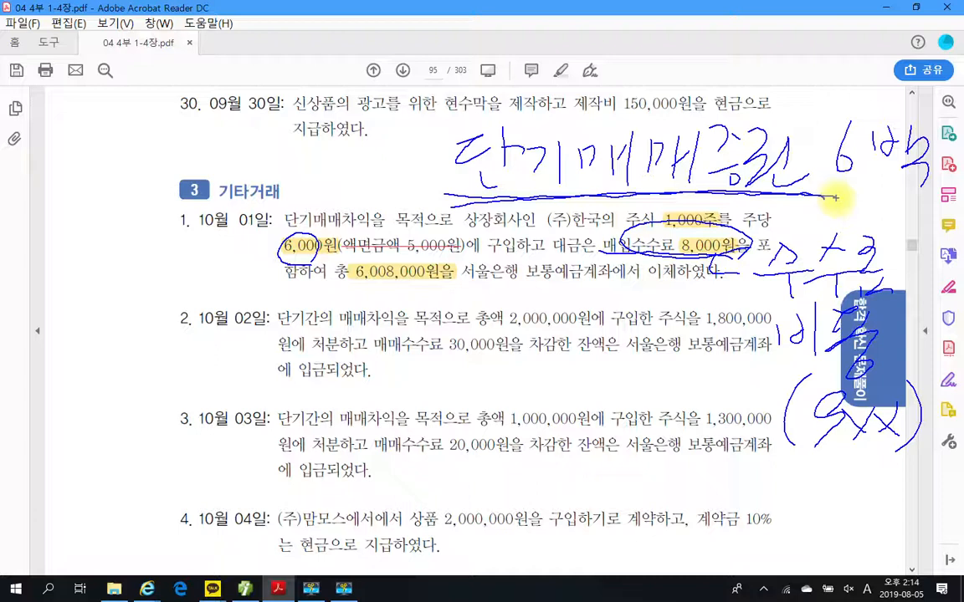
left_click_drag(741, 291, 893, 291)
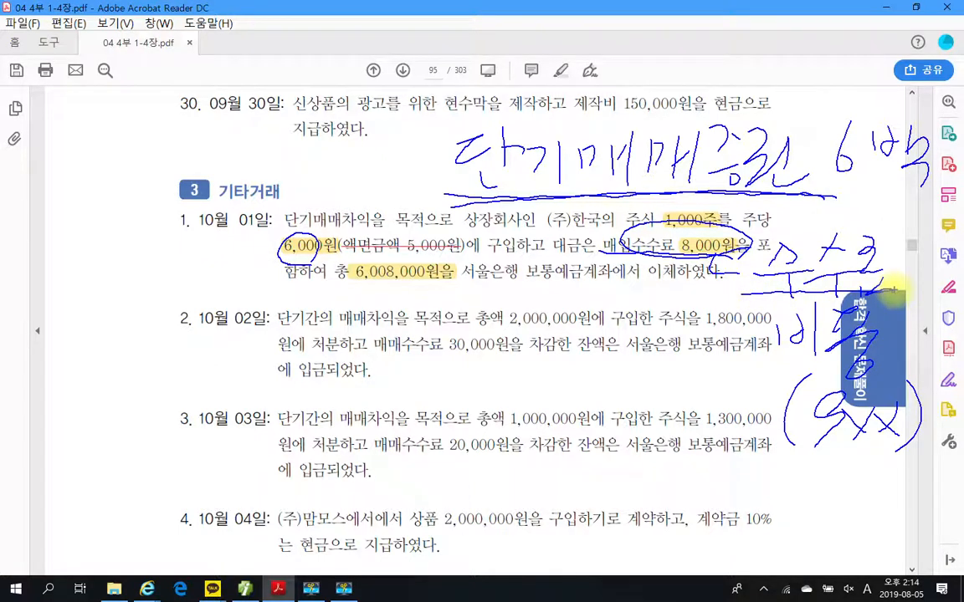
left_click_drag(905, 384, 773, 375)
mouse_move(771, 224)
left_mouse_down()
mouse_move(810, 379)
mouse_move(913, 251)
mouse_move(820, 209)
mouse_move(740, 229)
left_mouse_up()
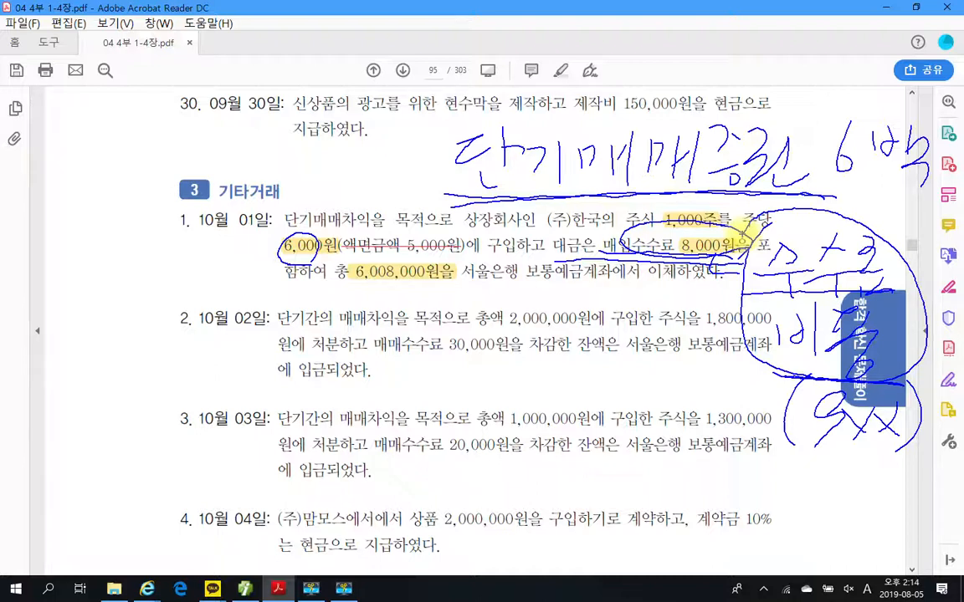
left_click_drag(405, 126, 421, 141)
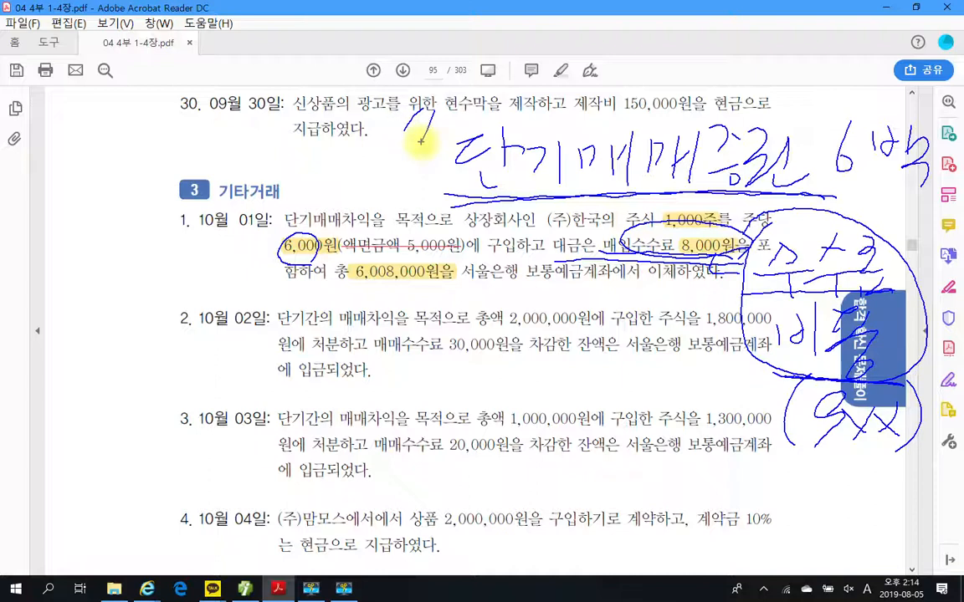
left_click_drag(793, 94, 791, 178)
left_click_drag(836, 182, 913, 180)
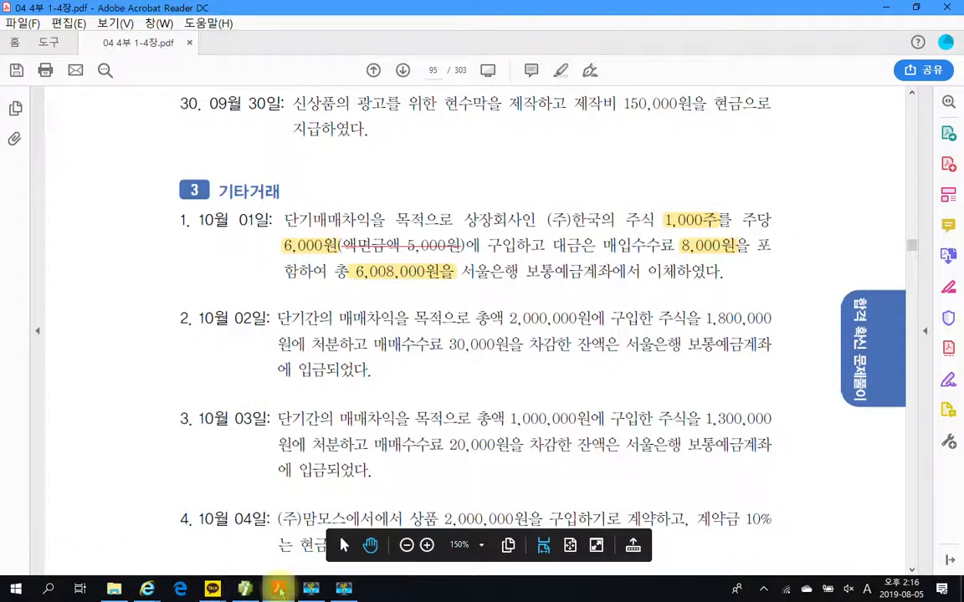
Switch to Smart A and complete a day 1 debit line for account 107 단기매매증권 with an amount of 6,000,000
left_click(245, 589)
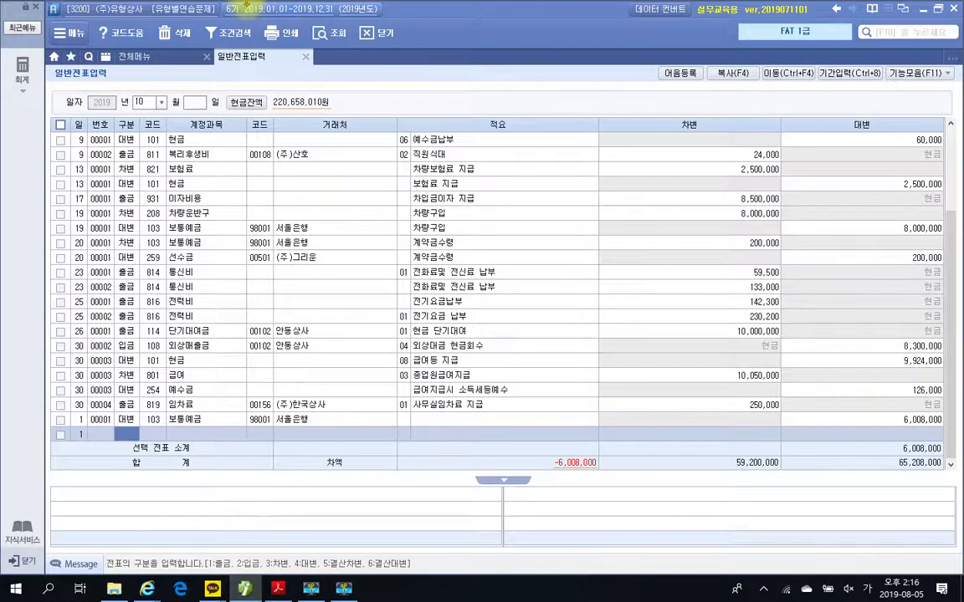
type("3")
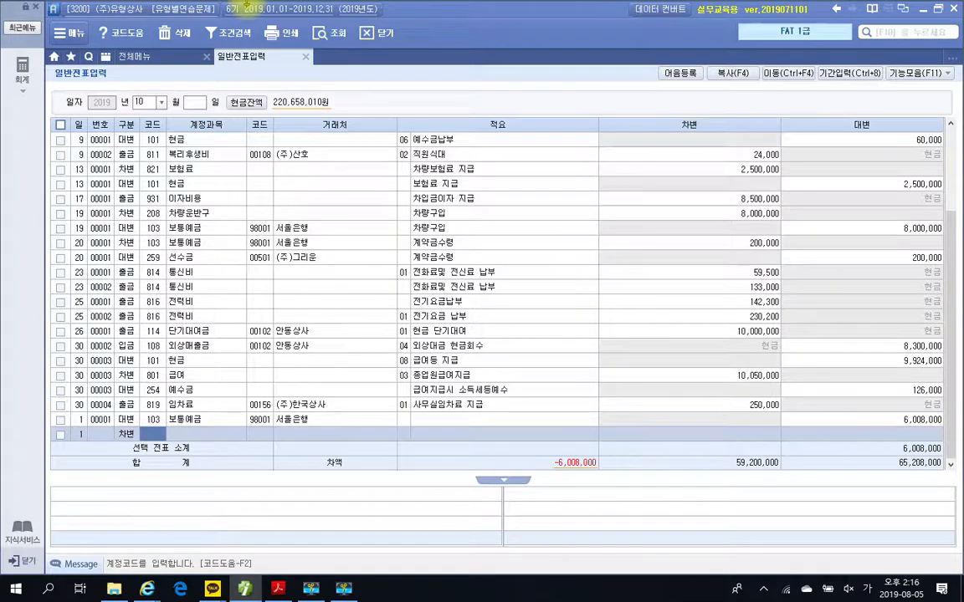
type("단기")
key("Return")
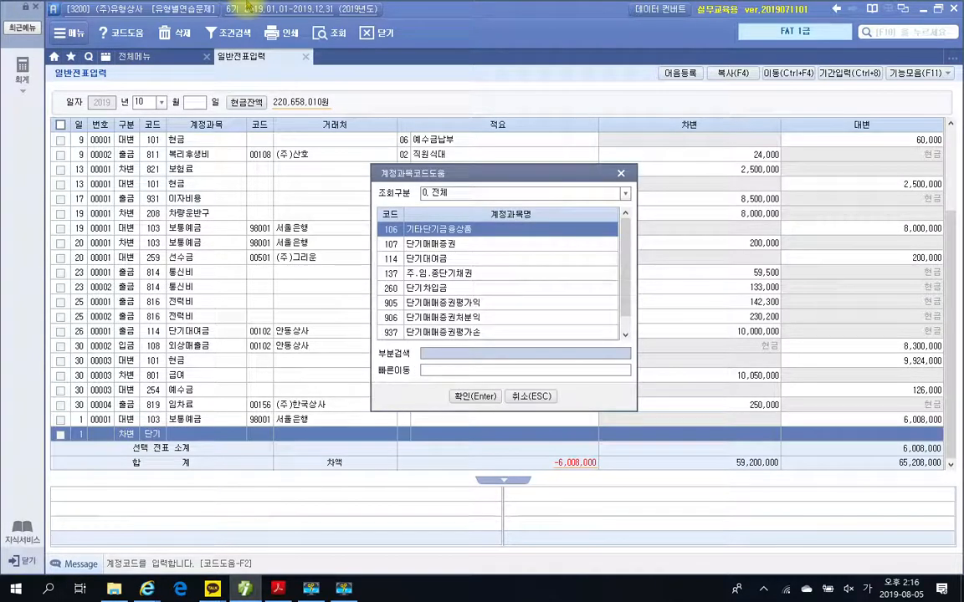
key("Down")
key("Return")
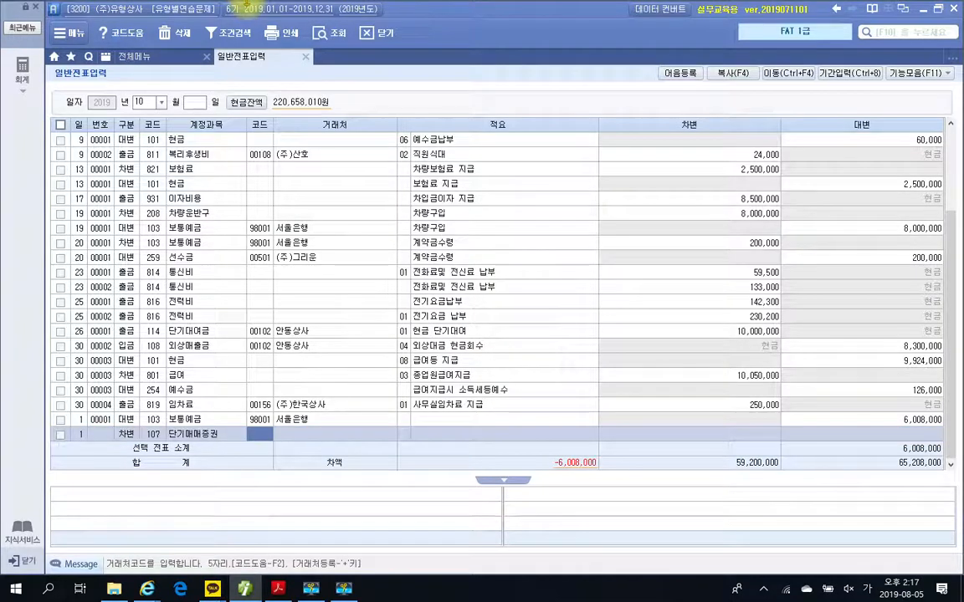
key("Return")
key("Return")
key("Return")
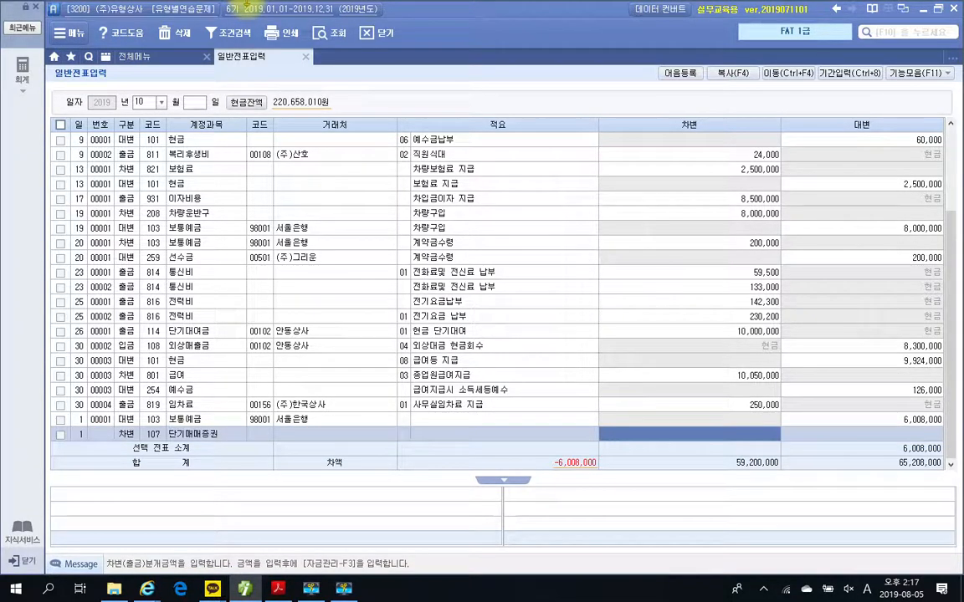
type("6000000")
key("Return")
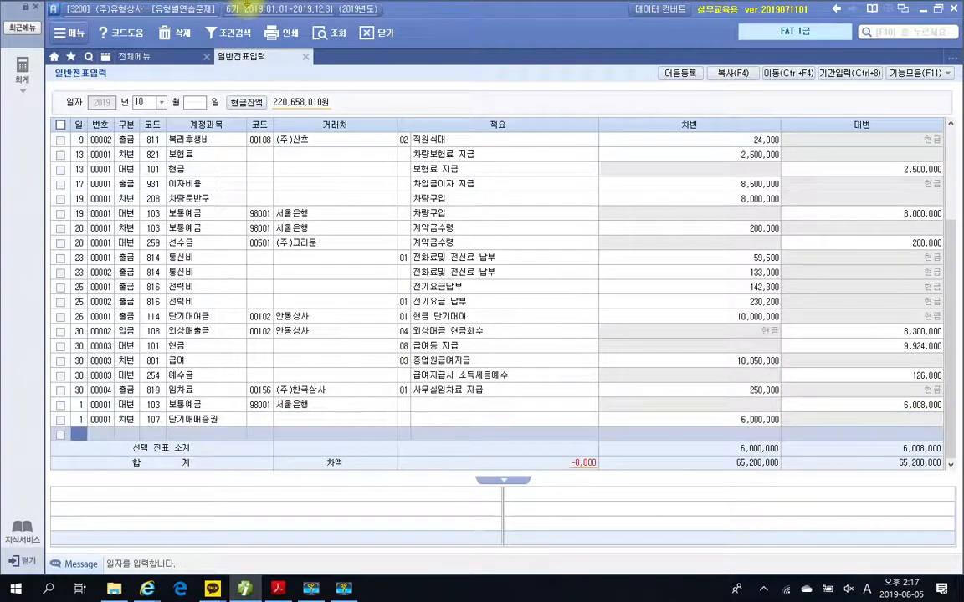
Add a day 1 debit line for account 945 수수료비용 with an amount of 8,000 and display the entry's journal summary
type("1")
key("Return")
key("Return")
type("3")
key("Return")
type("수수")
key("Return")
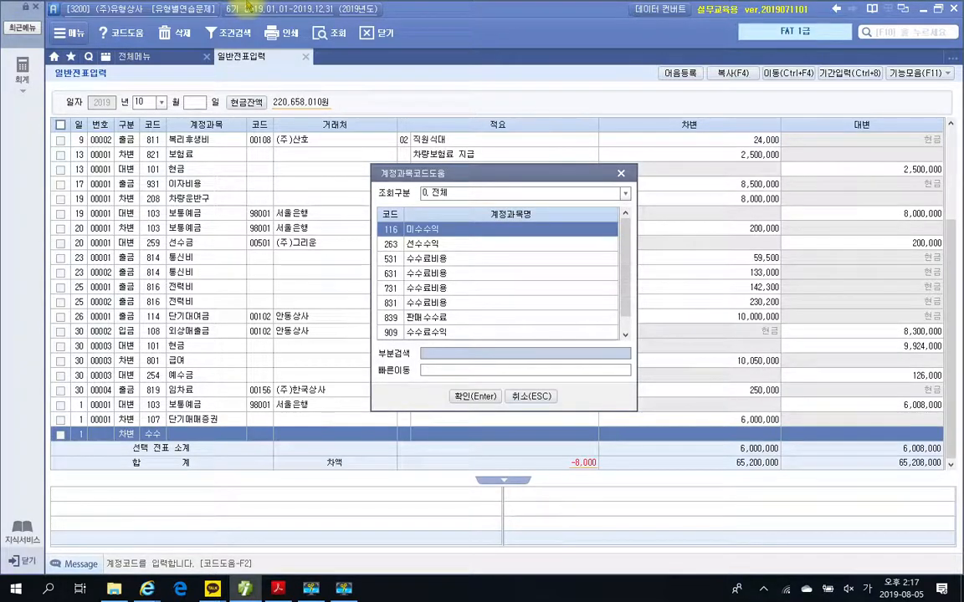
key("Down")
key("Down")
key("Down")
key("Down")
key("Down")
key("Down")
key("Down")
key("Down")
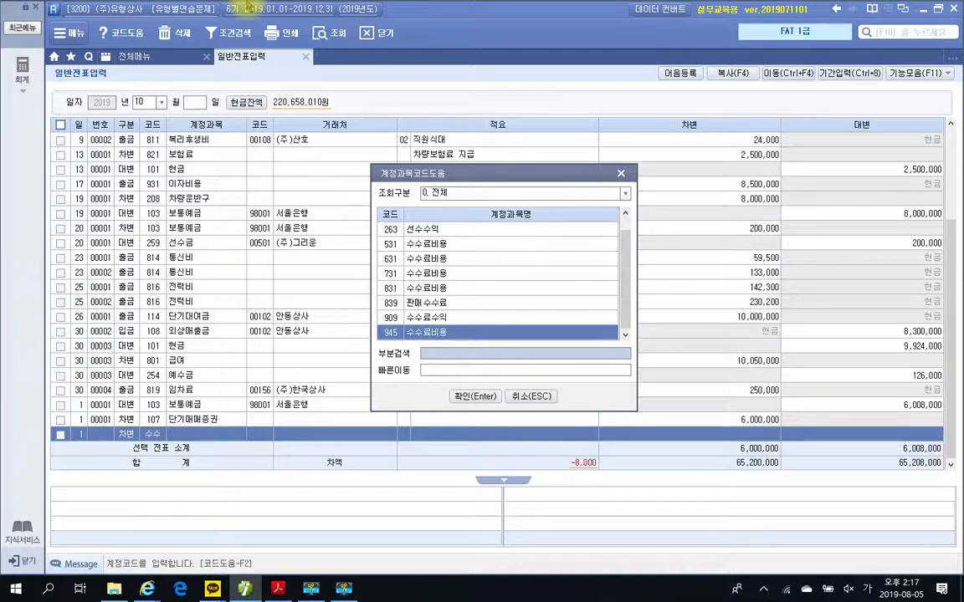
key("Return")
key("Return")
key("Return")
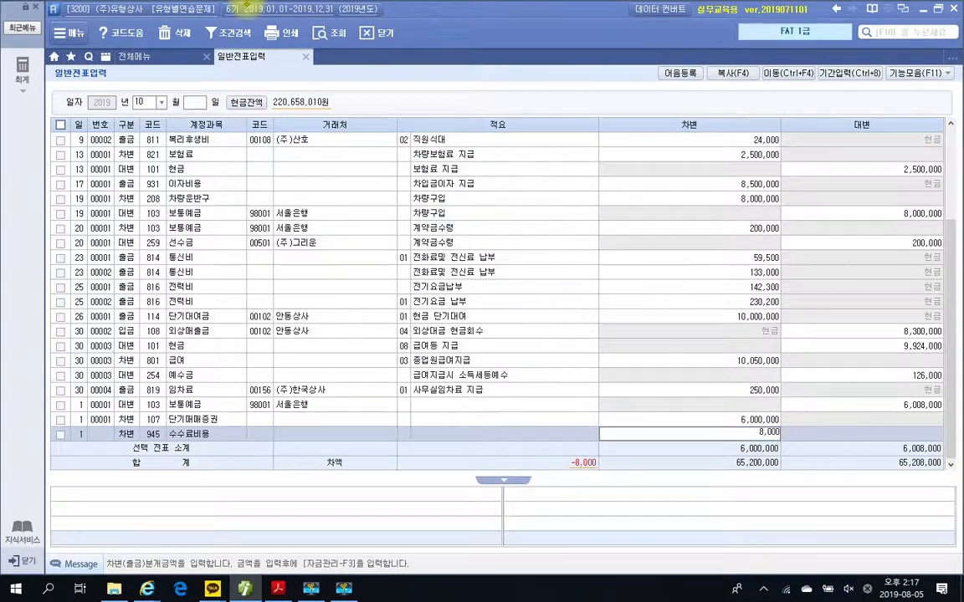
key("Return")
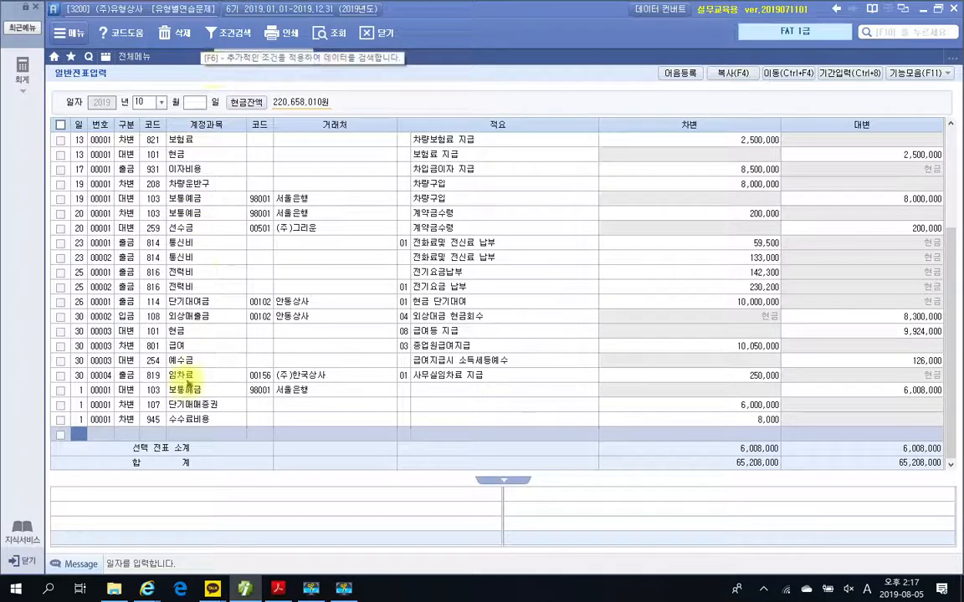
left_click(175, 405)
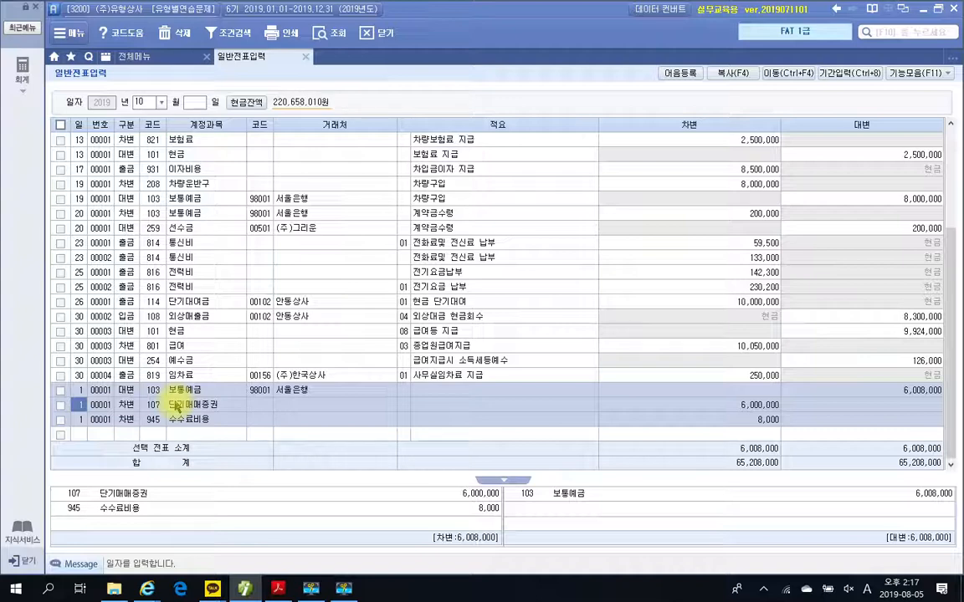
Switch to the PDF and box the 10월 02일 transaction, underlining 1,800,000, 30,000원 차감 and 입금, and circling 보통예금
left_click(278, 589)
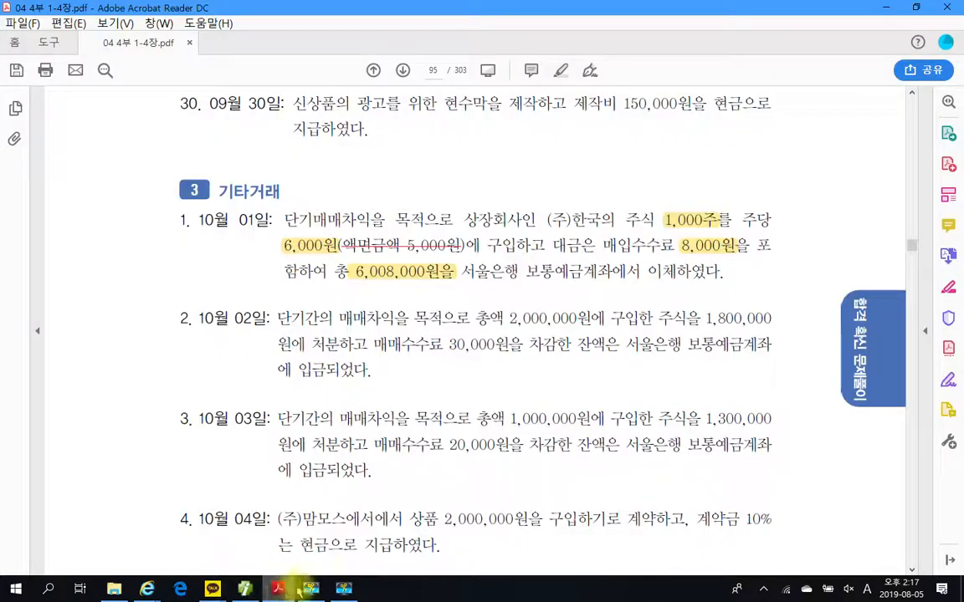
scroll(322, 443, "down", 3)
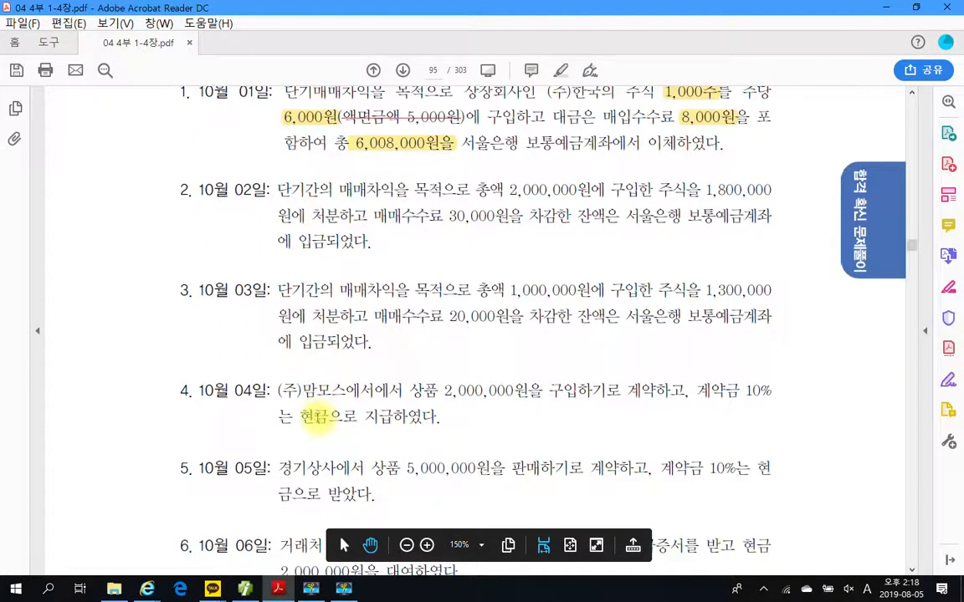
mouse_move(145, 171)
left_mouse_down()
mouse_move(351, 237)
mouse_move(794, 260)
left_mouse_up()
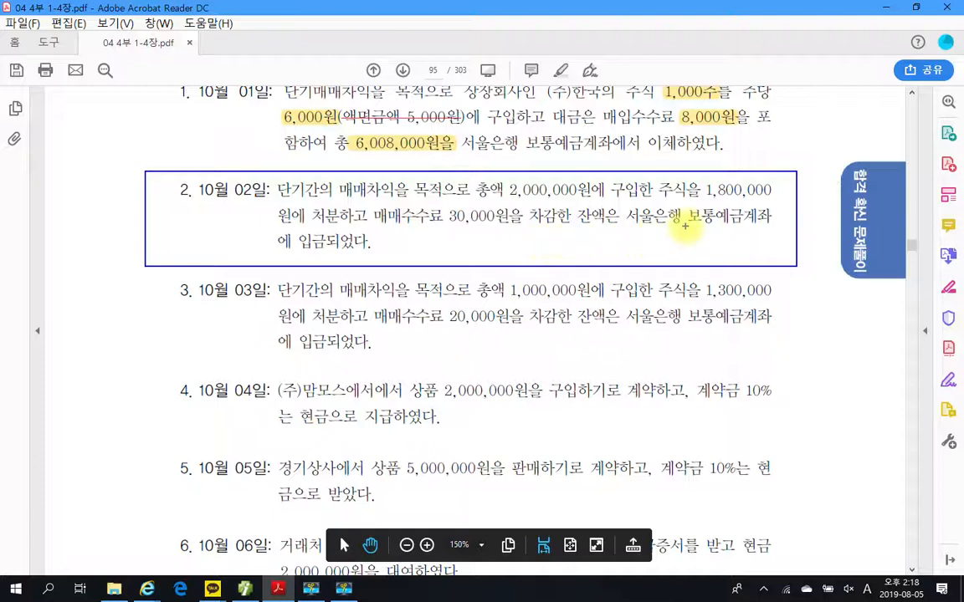
left_click_drag(685, 224, 747, 225)
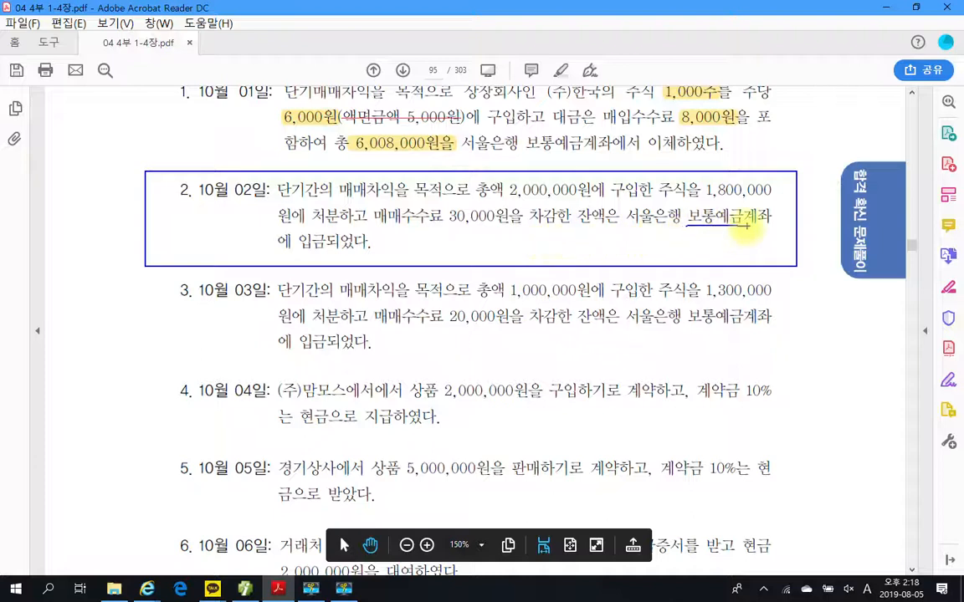
left_click_drag(305, 254, 339, 253)
left_click_drag(449, 225, 580, 224)
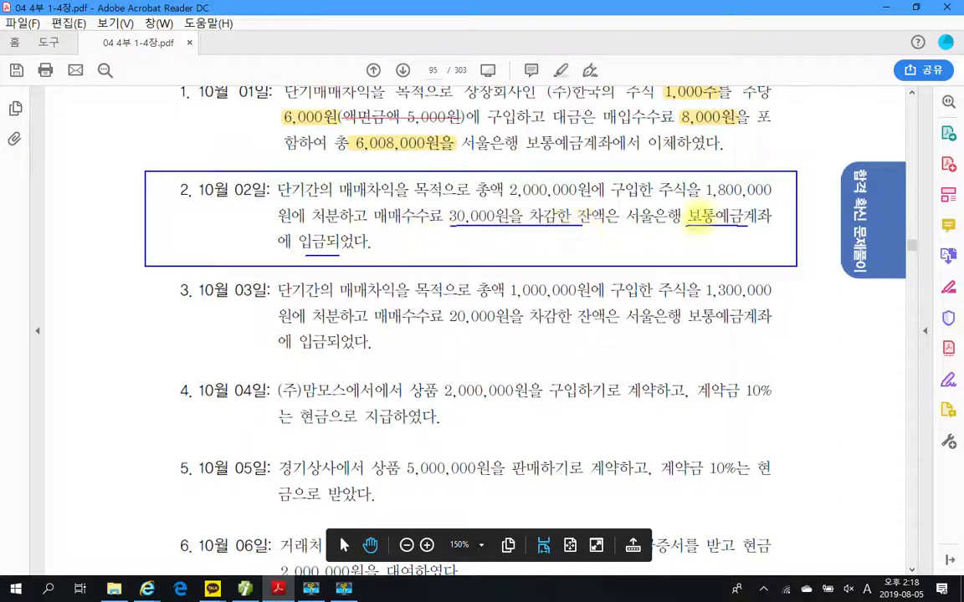
left_click_drag(702, 201, 782, 204)
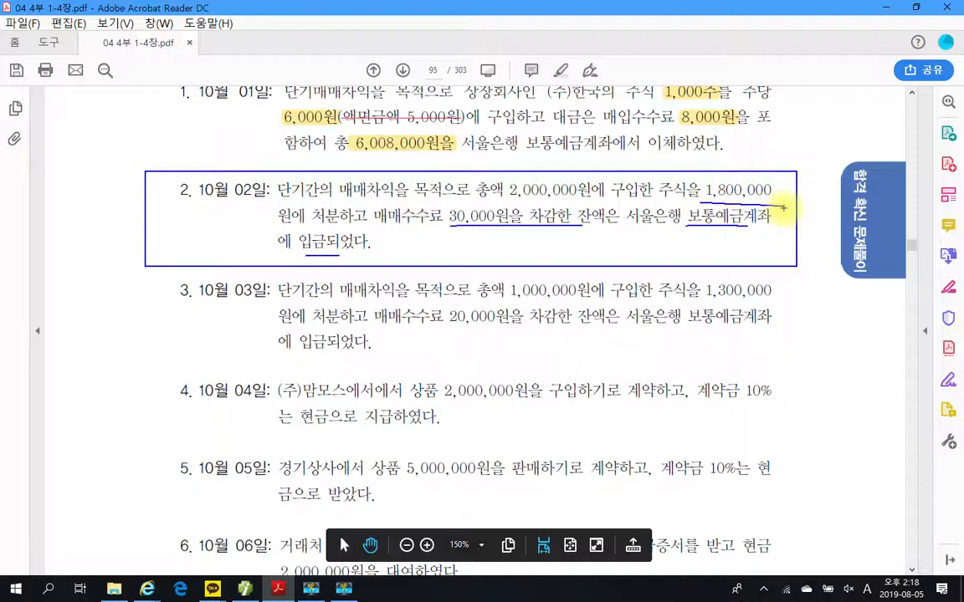
left_click_drag(715, 180, 716, 245)
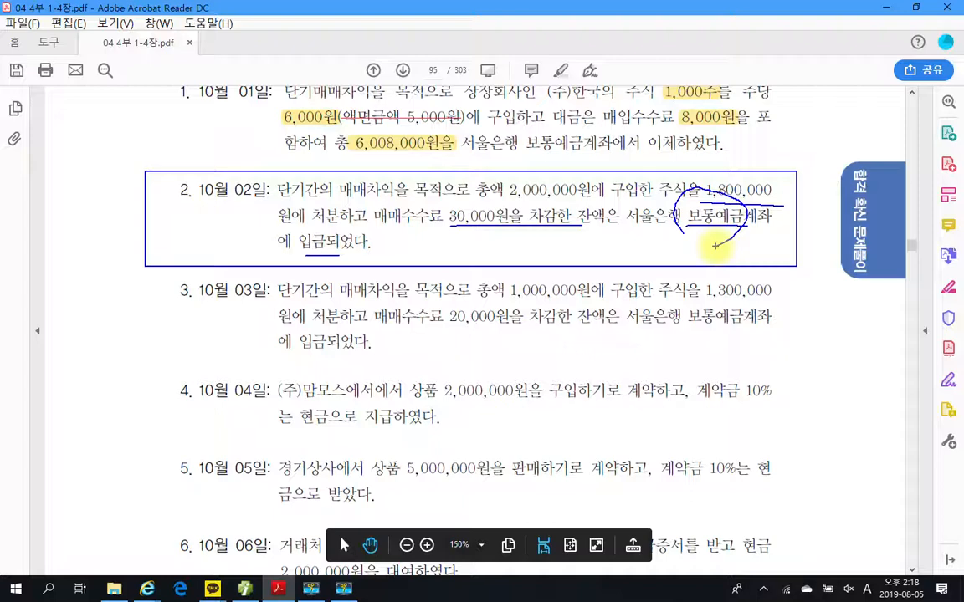
key("Escape")
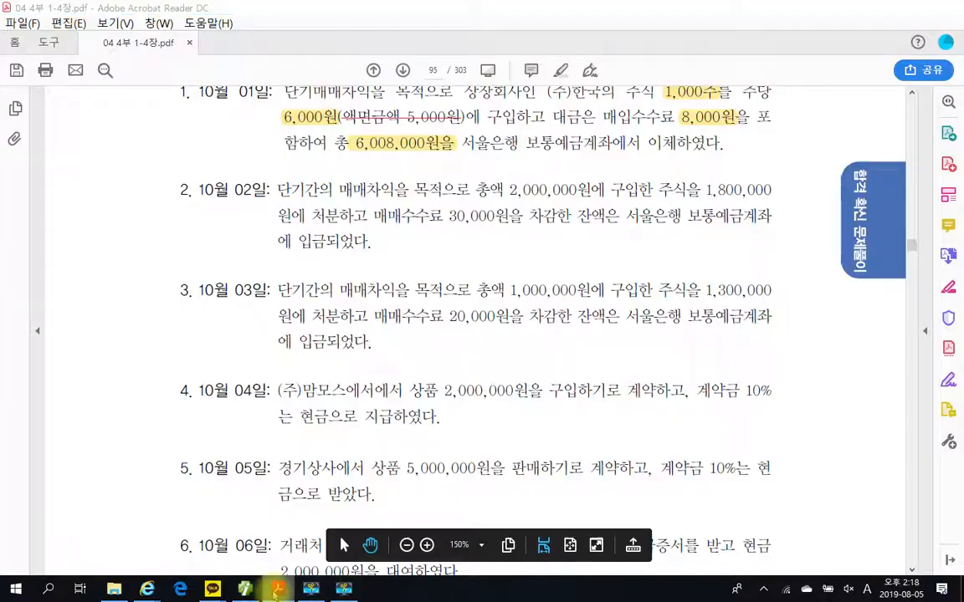
Switch to Smart A and enter a day 2 debit line for account 103 보통예금, partner 98001 서울은행, with an amount of 1,770,000
left_click(343, 589)
left_click(80, 436)
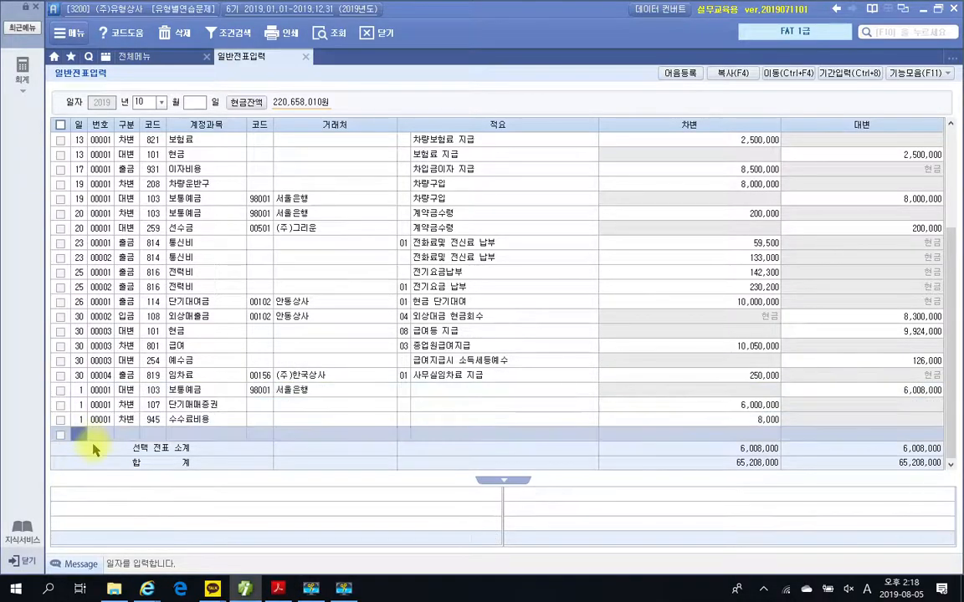
type("2")
key("Return")
type("3")
key("Return")
type("103")
key("Return")
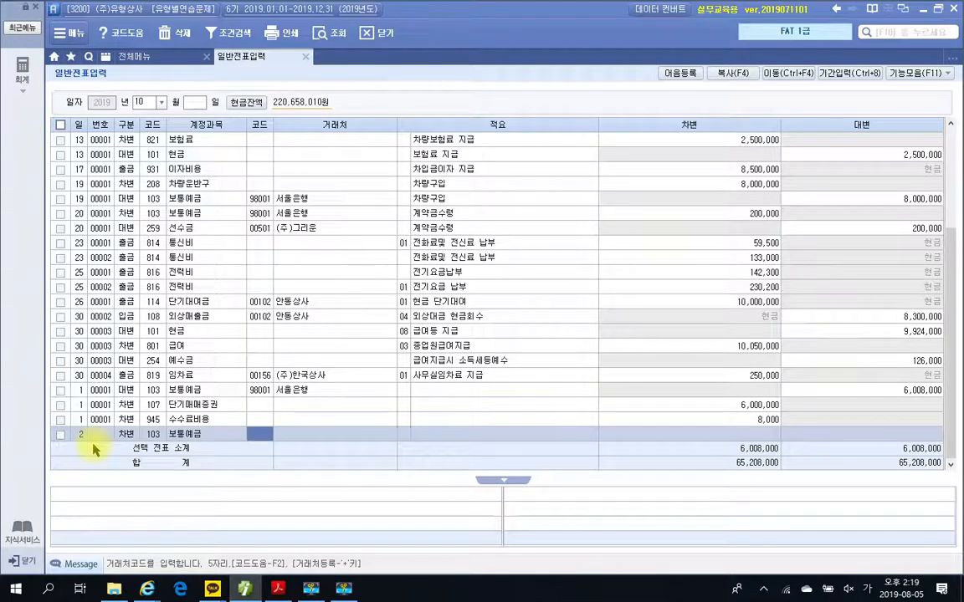
type("98001")
key("Return")
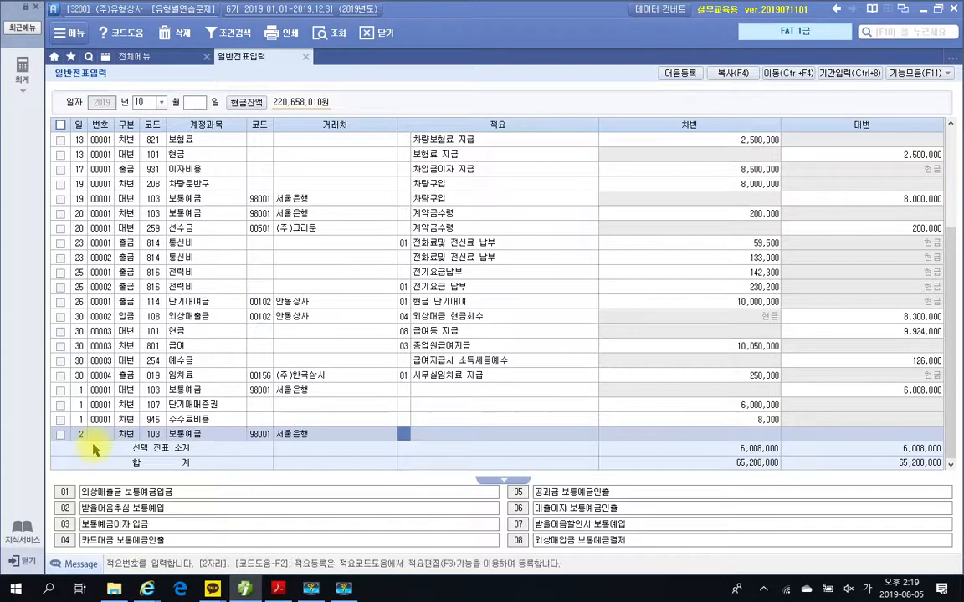
key("Return")
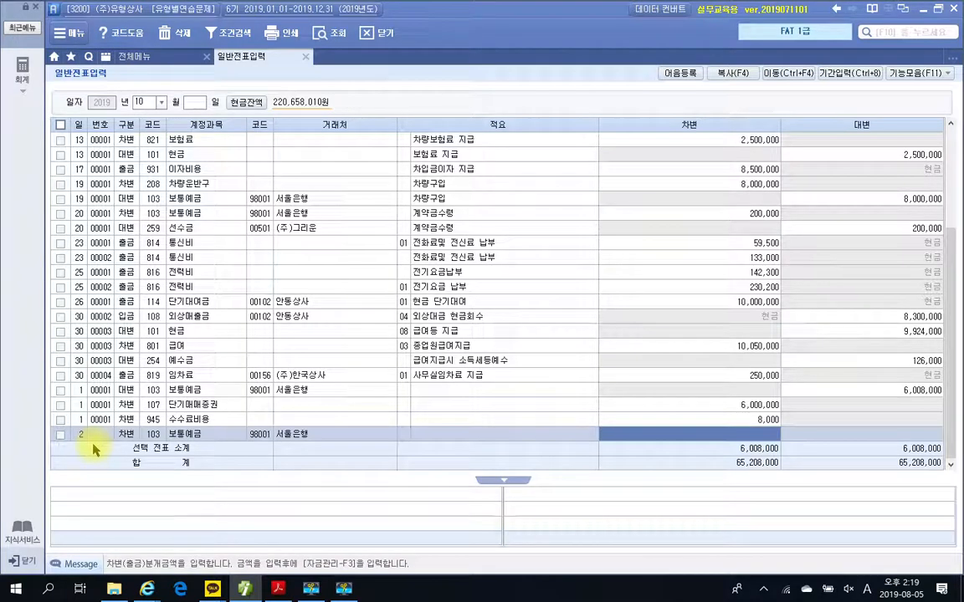
type("1")
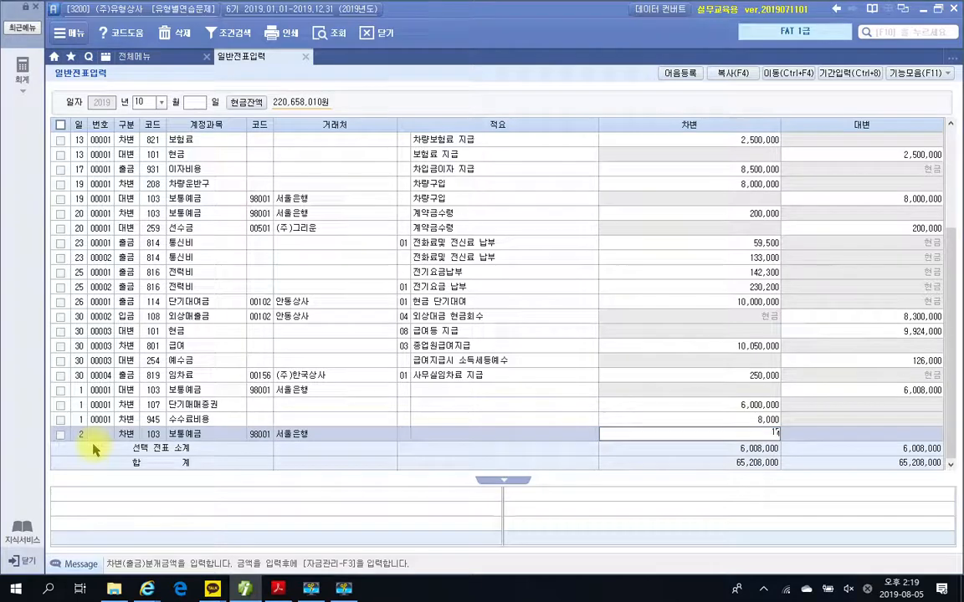
type(",770,000")
key("Return")
Complete the day 2 보통예금 debit line and add a day 2 credit line for account 107 단기매매증권 with an amount of 2,000,000
key("Return")
key("Return")
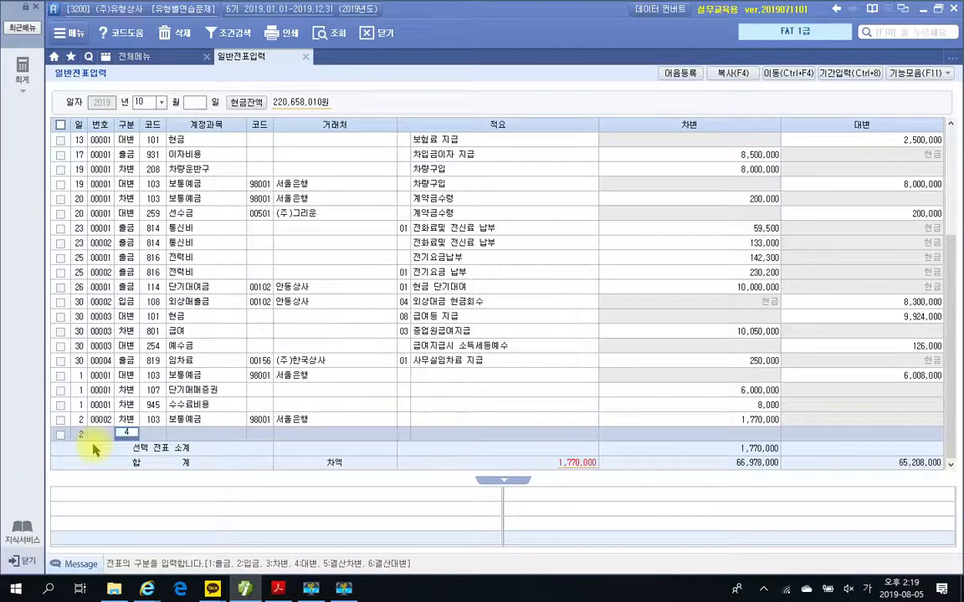
type("4")
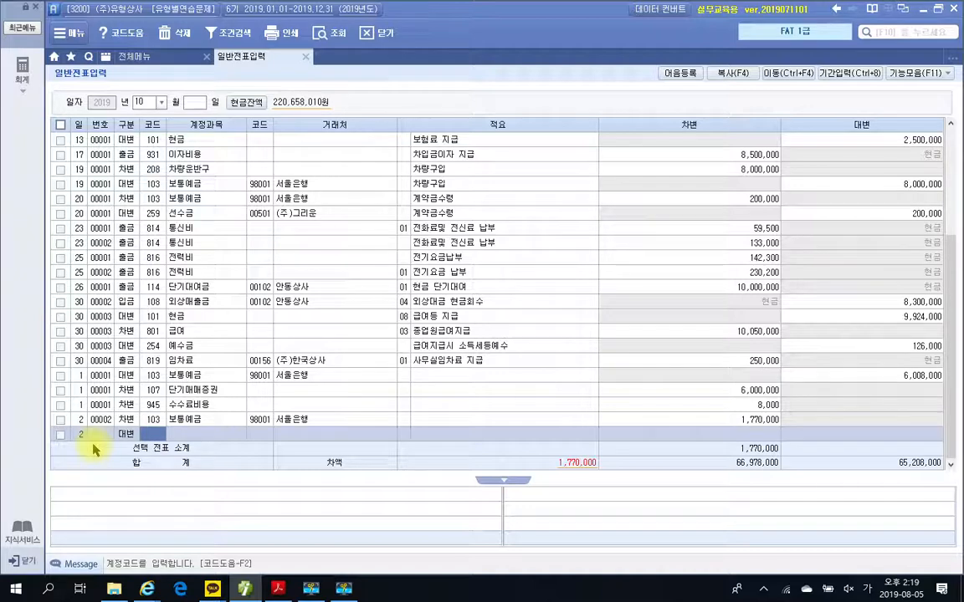
type("단기")
key("Return")
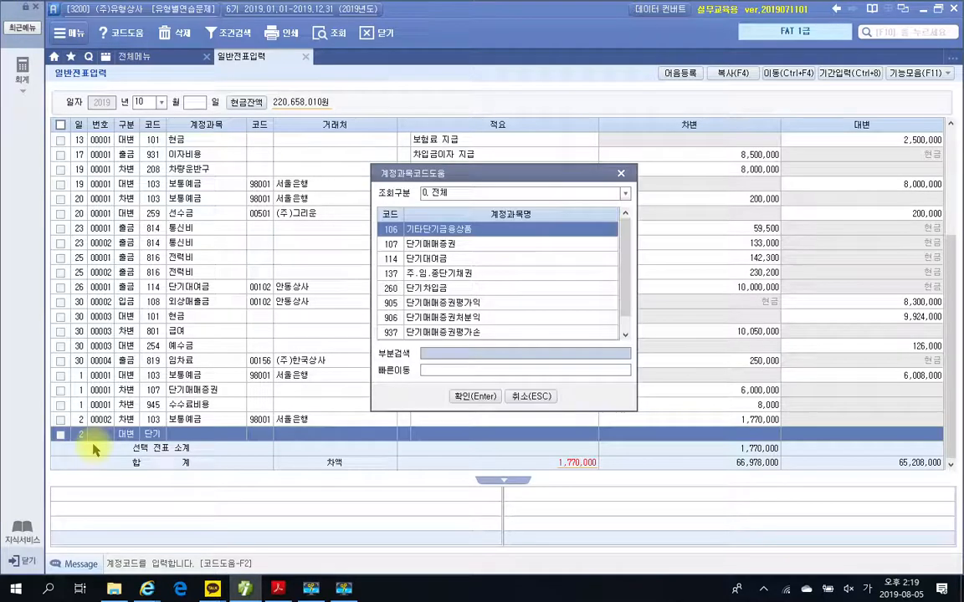
key("Down")
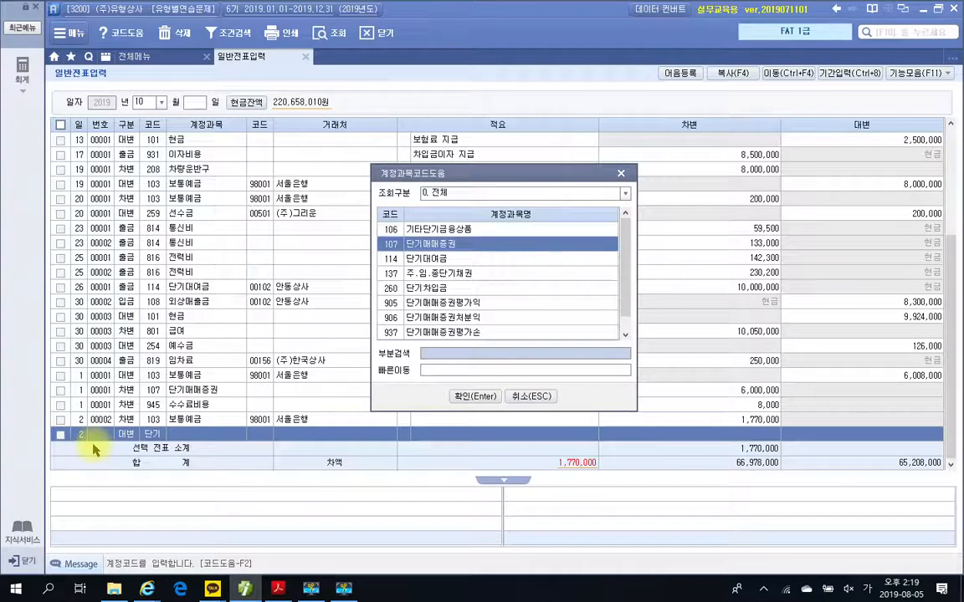
key("Return")
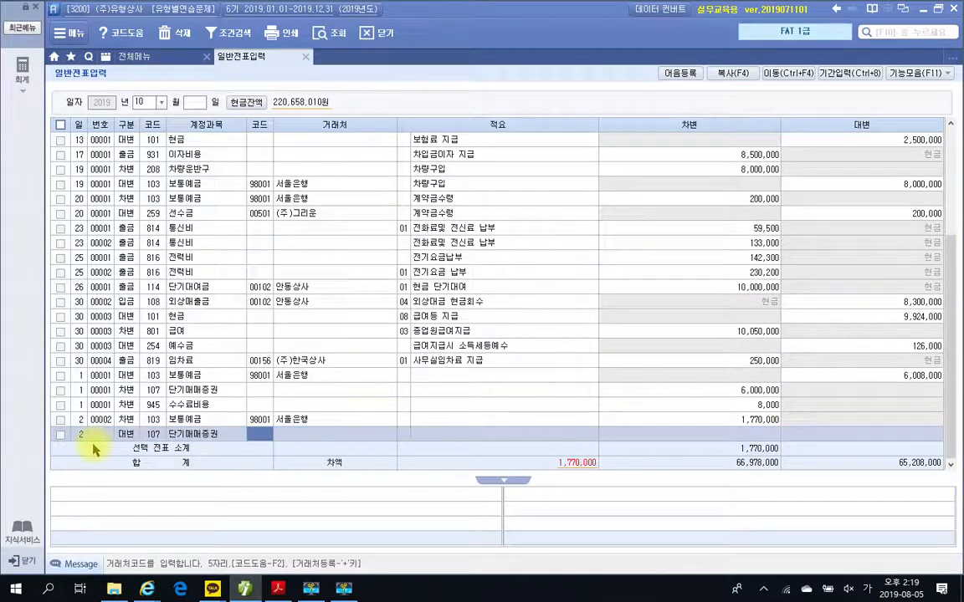
key("Return")
key("Return")
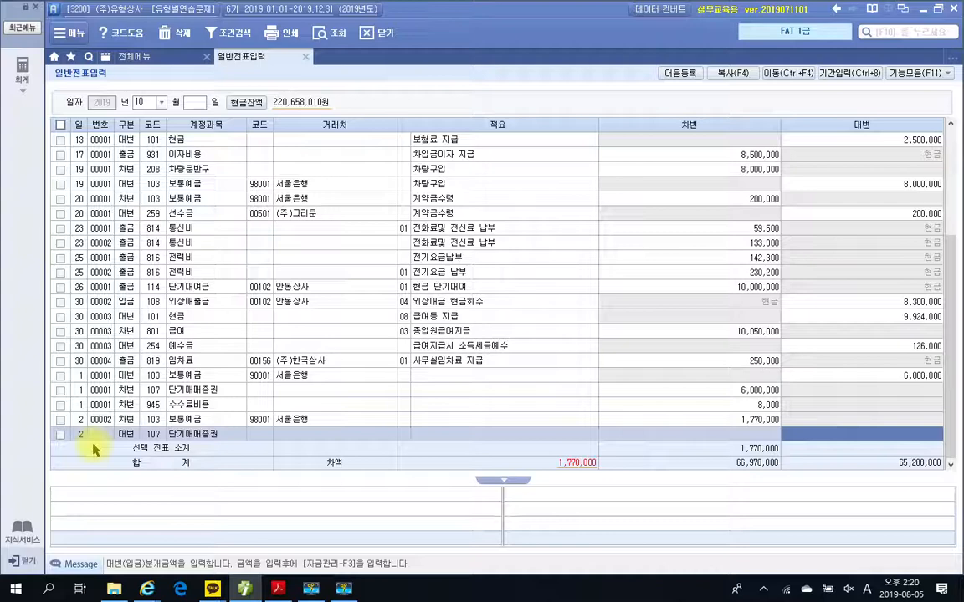
type("2000000")
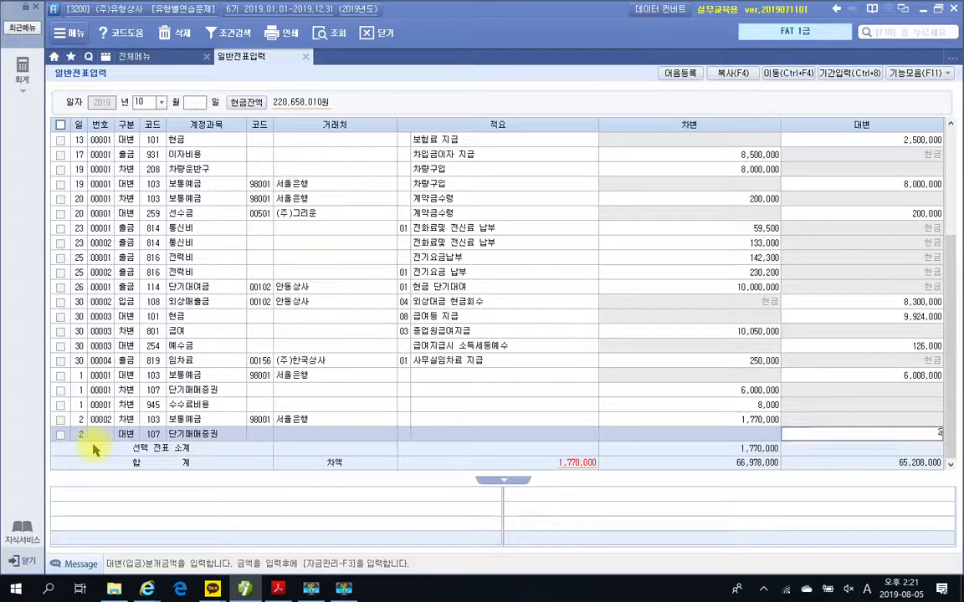
key("Return")
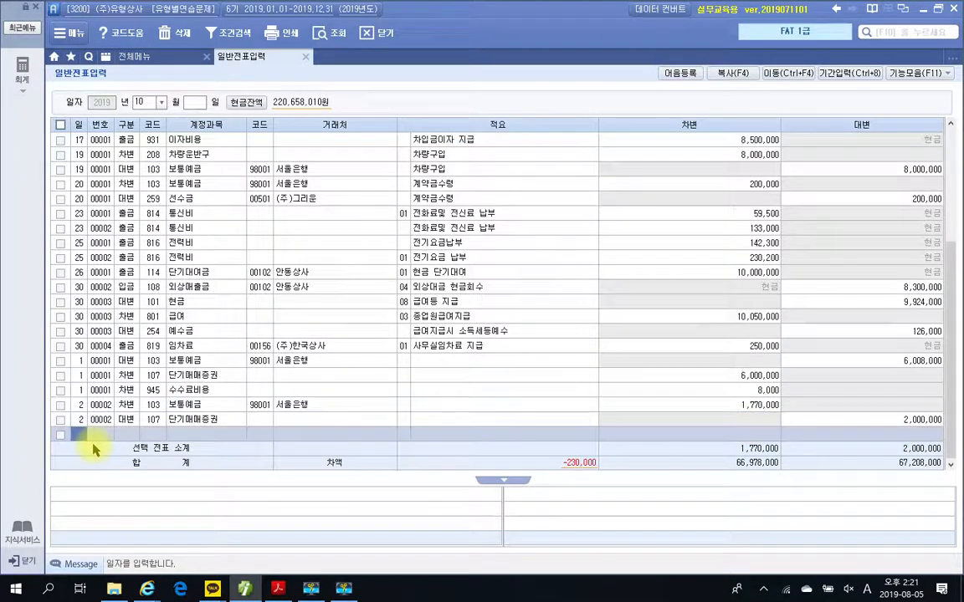
Start another day 2 debit line and assign account 938 단기매매증권처분손 by looking up accounts containing 처분
type("2")
key("Return")
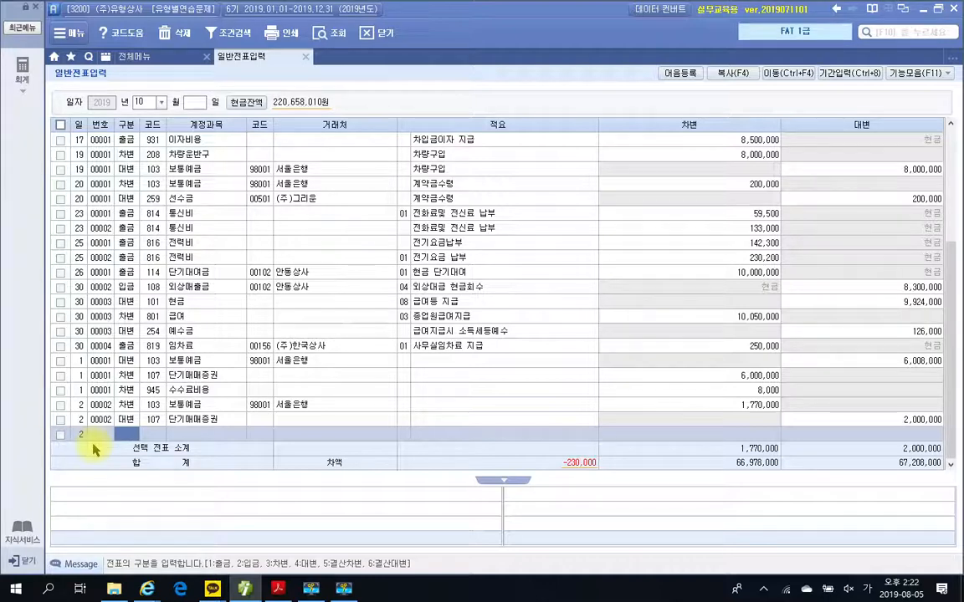
type("3")
key("Return")
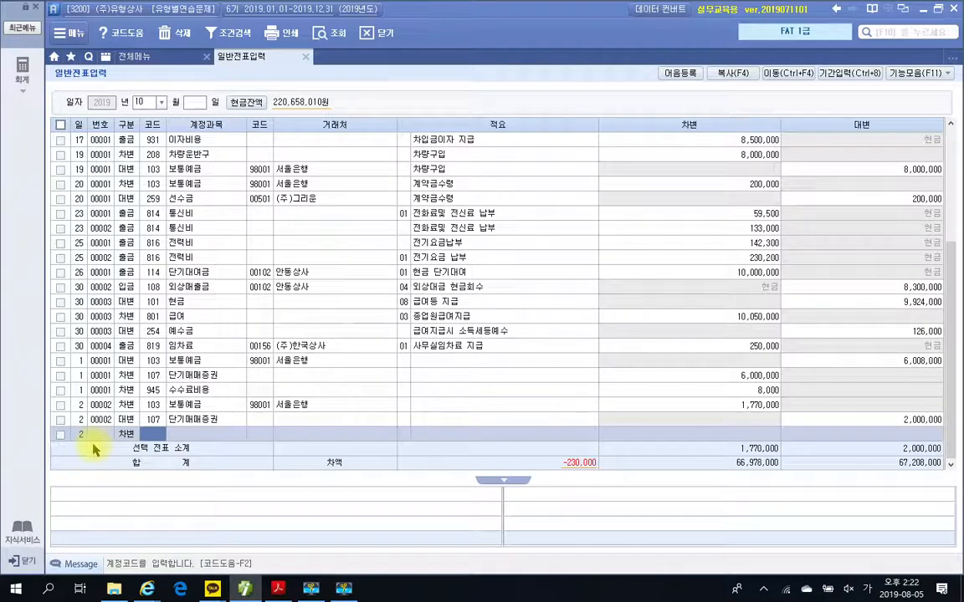
type("처분")
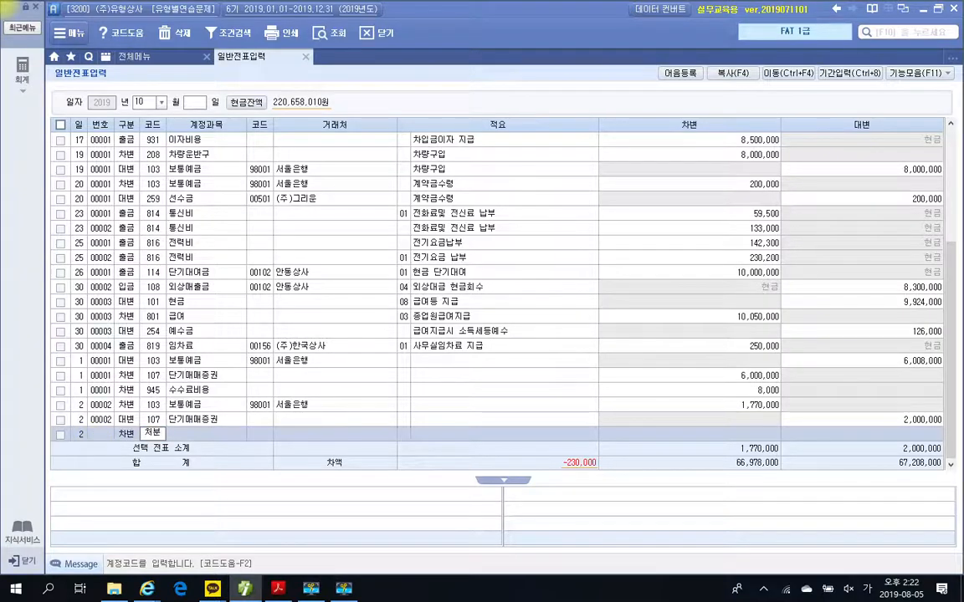
key("Return")
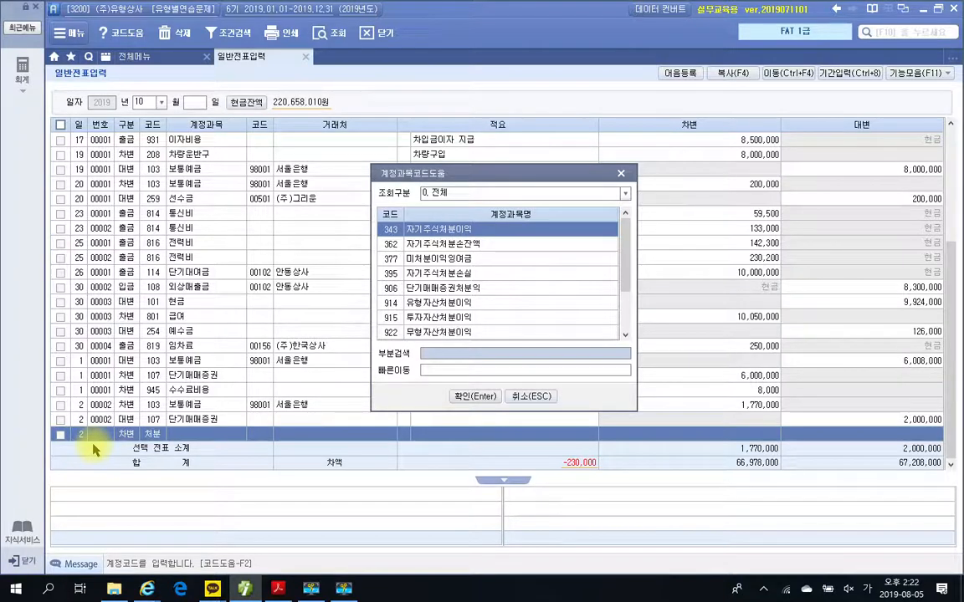
key("Down")
key("Down")
key("Down")
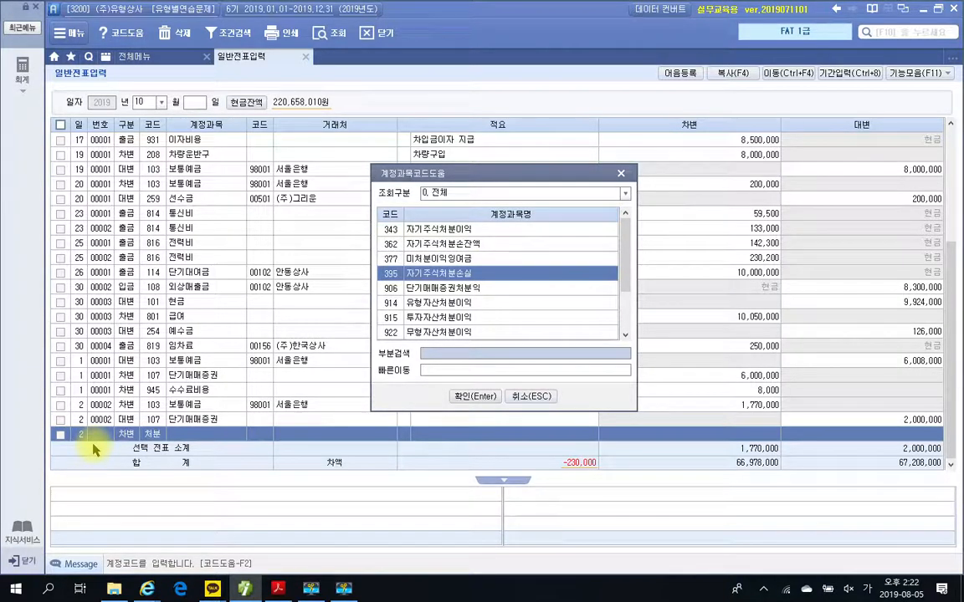
key("Down")
key("Down")
key("Down")
key("Down")
key("Down")
key("Down")
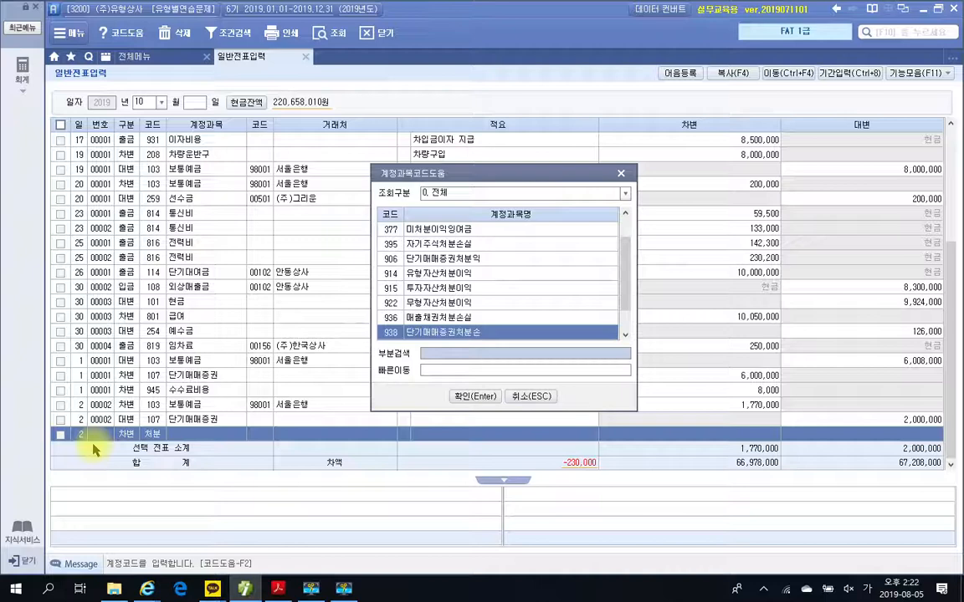
key("Return")
Set the 단기매매증권처분손 line's debit amount to 230,000 without a partner and move to the empty row below it
key("Return")
key("Return")
key("Return")
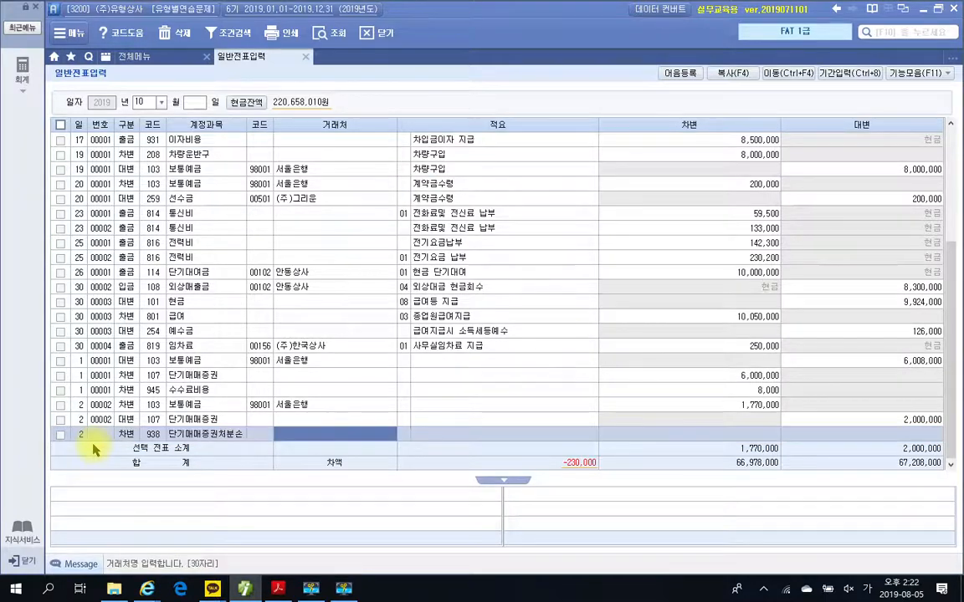
type("230000")
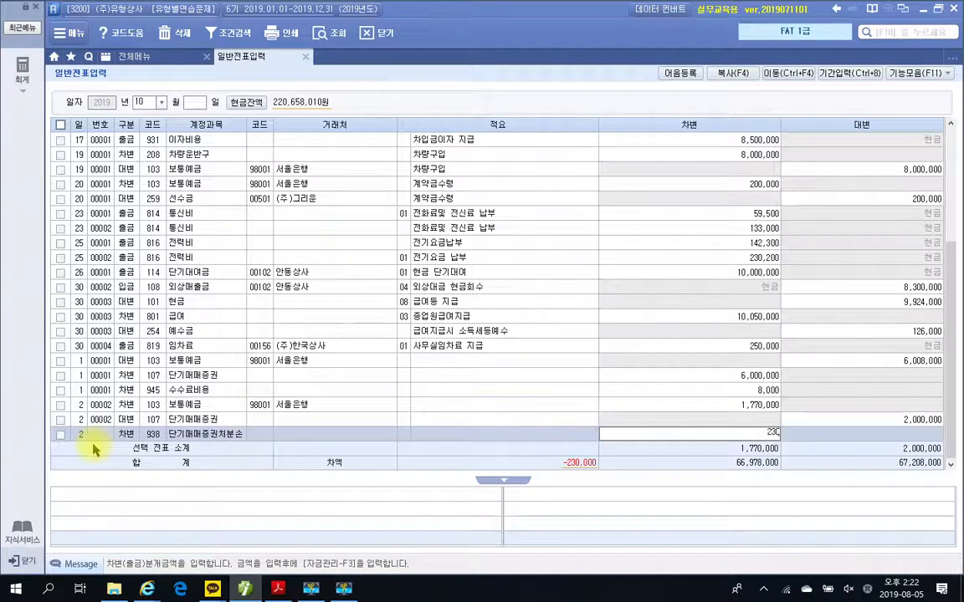
key("Return")
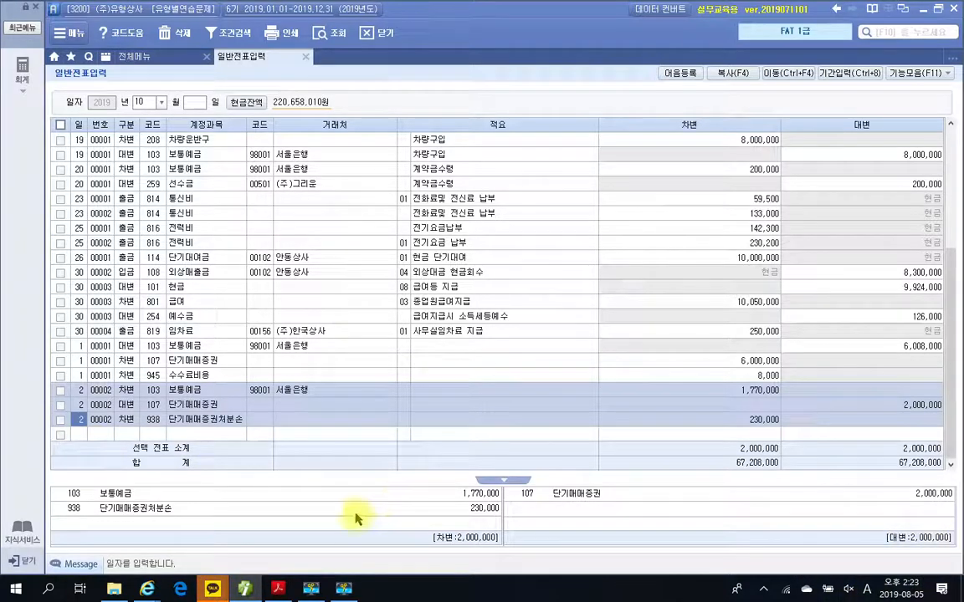
left_click(78, 435)
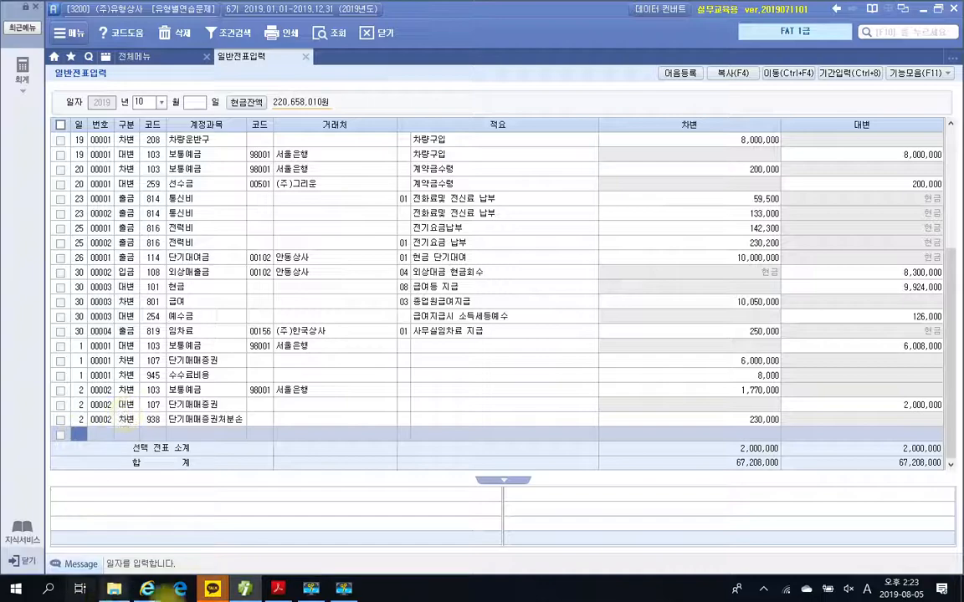
Switch to the PDF, box the 10월 03일 share sale transaction to examine it, and clear the box
left_click(287, 591)
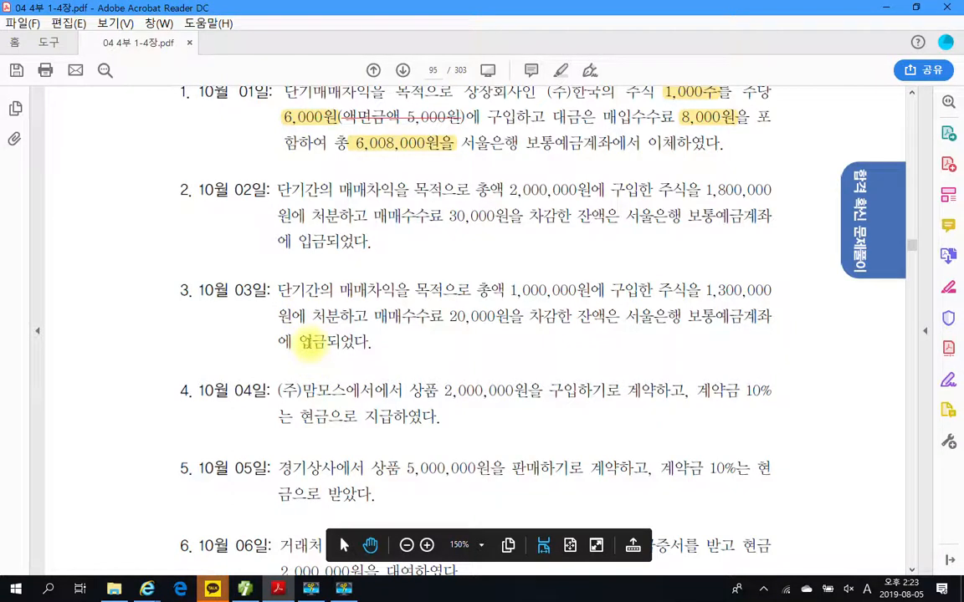
scroll(310, 343, "down", 1)
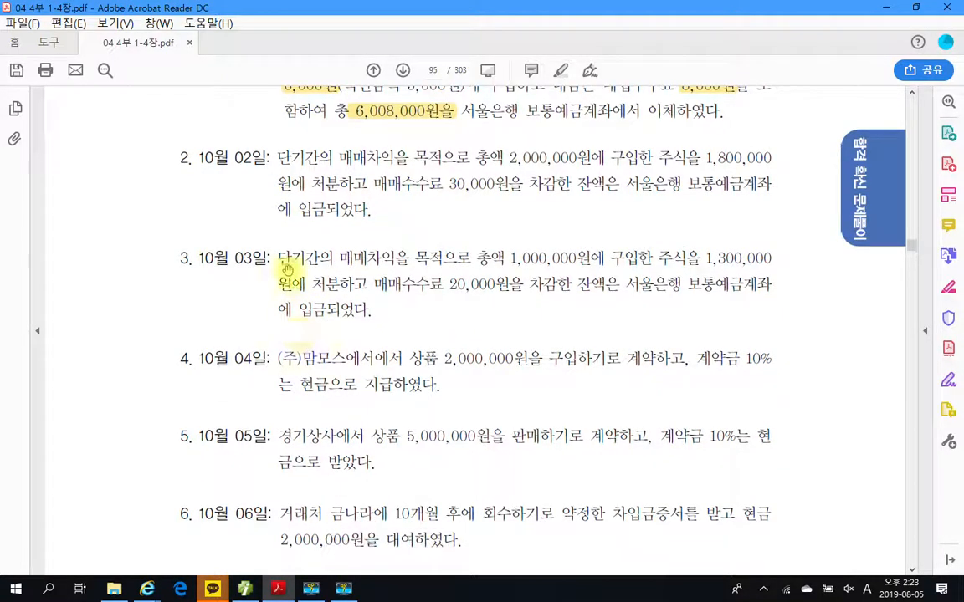
scroll(284, 267, "down", 1)
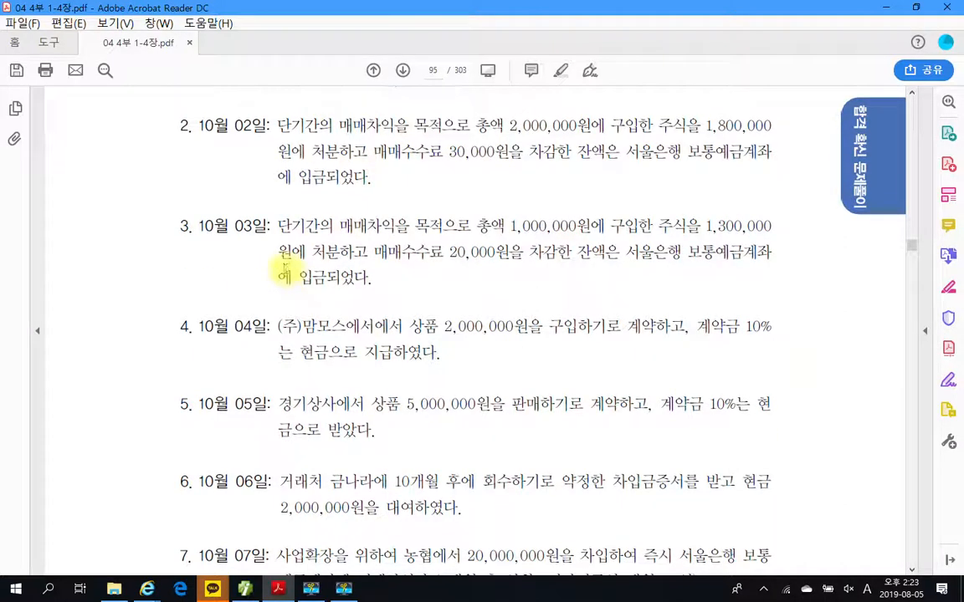
left_click_drag(269, 205, 812, 305)
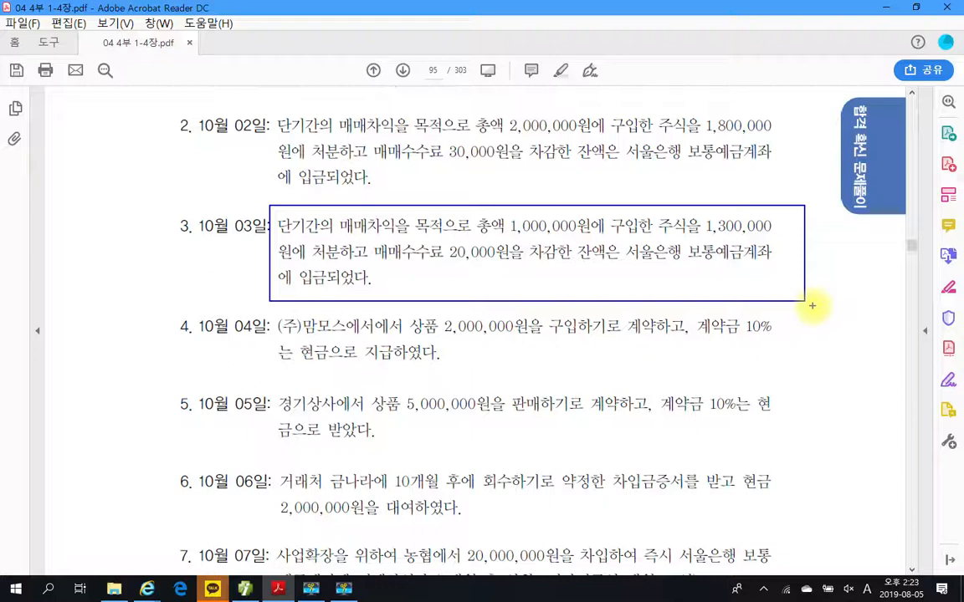
key("Escape")
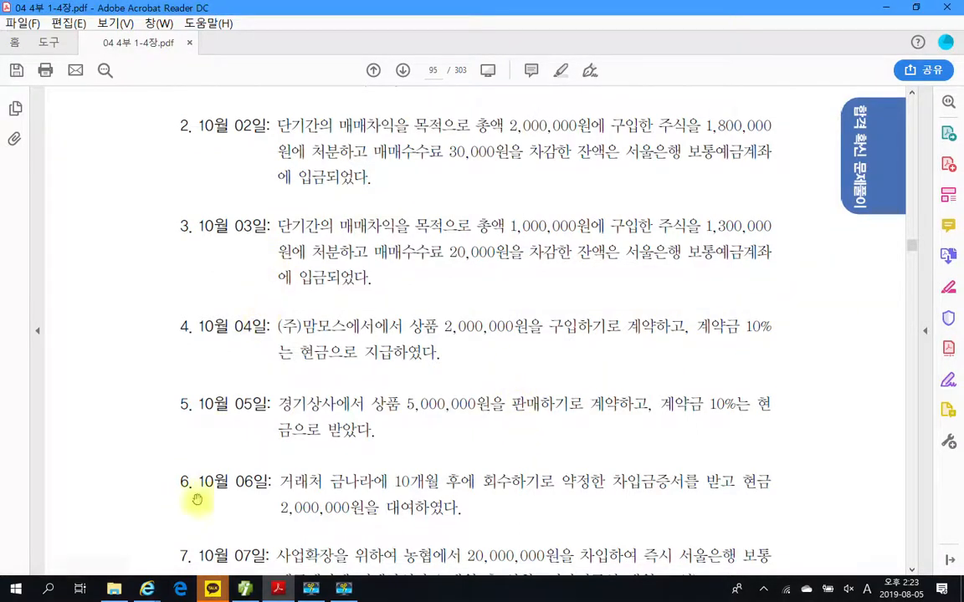
Switch to Smart A and enter a day 3 debit line for account 103 보통예금, partner 98001 서울은행, with an amount of 1,280,000
key("alt+Tab")
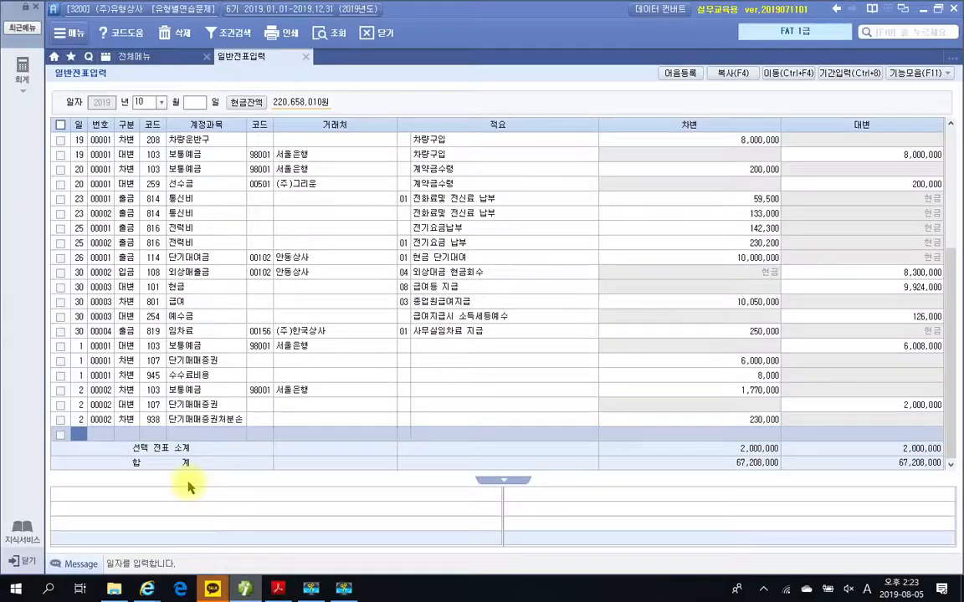
type("3")
key("Return")
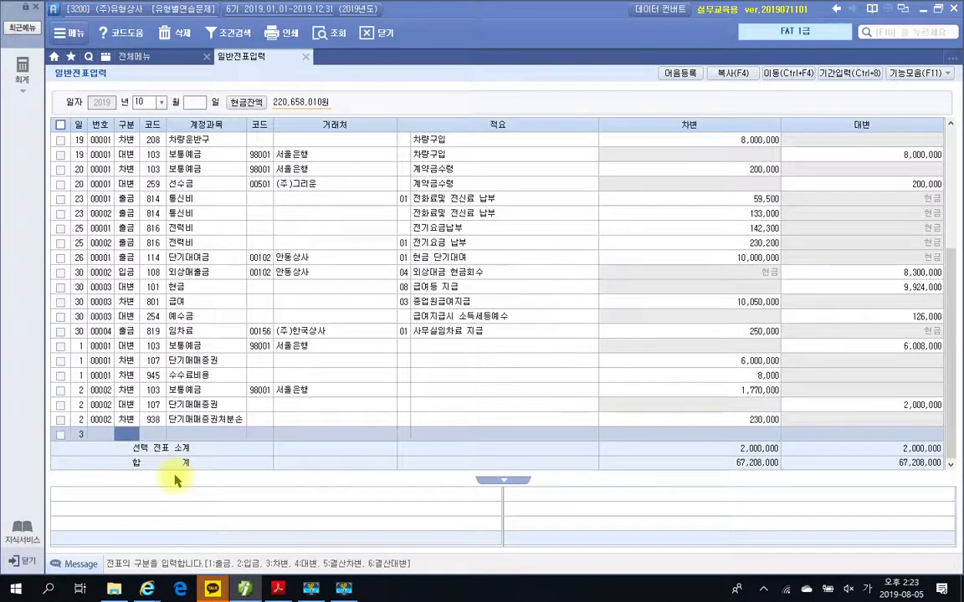
type("3")
key("Return")
type("103")
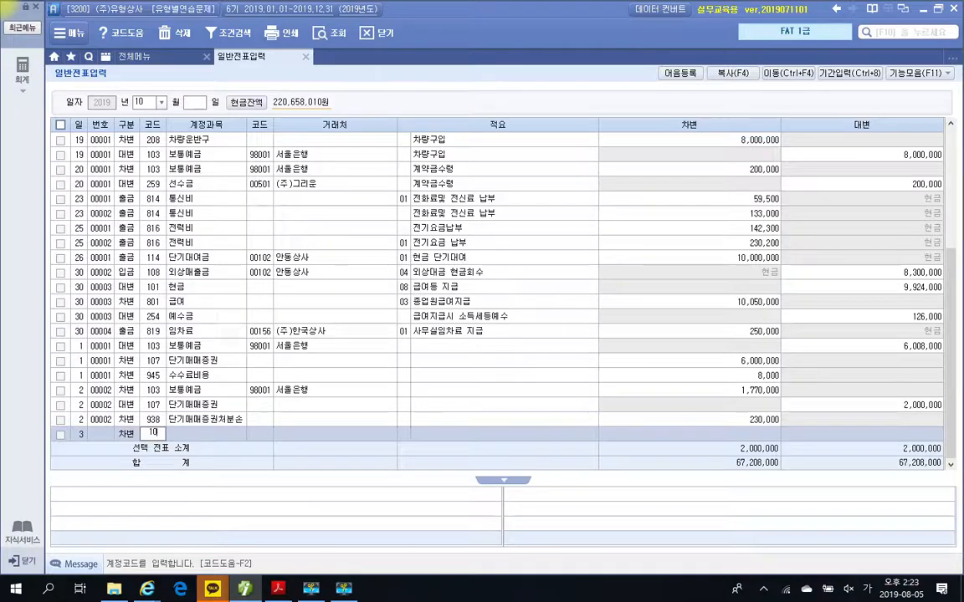
key("Return")
type("98001")
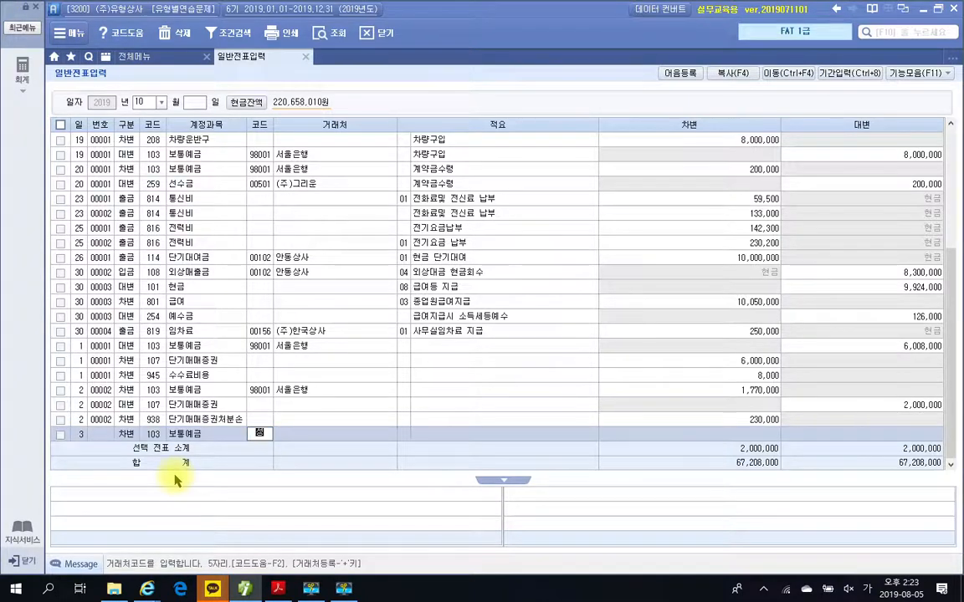
key("Return")
key("Return")
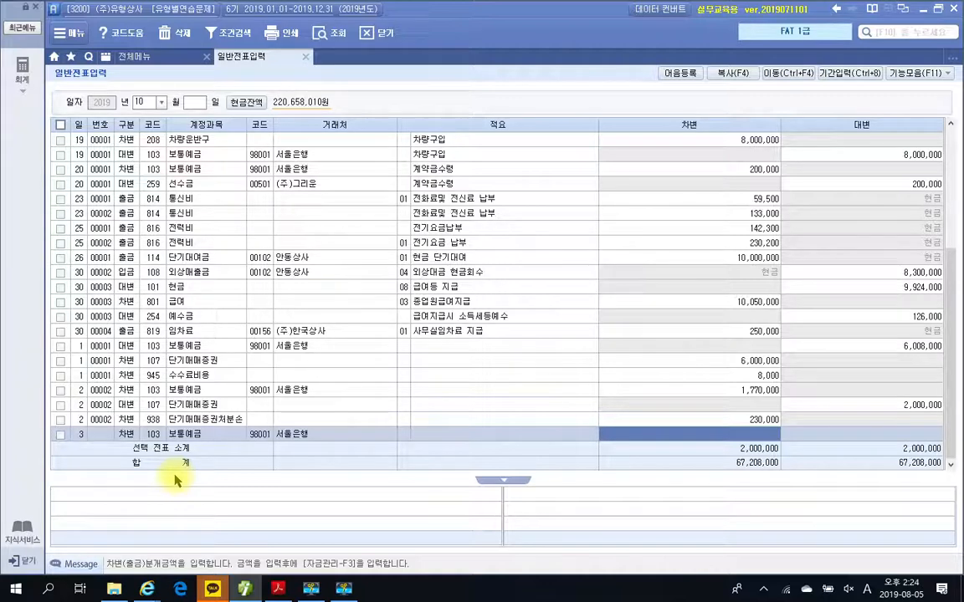
type("1,280,")
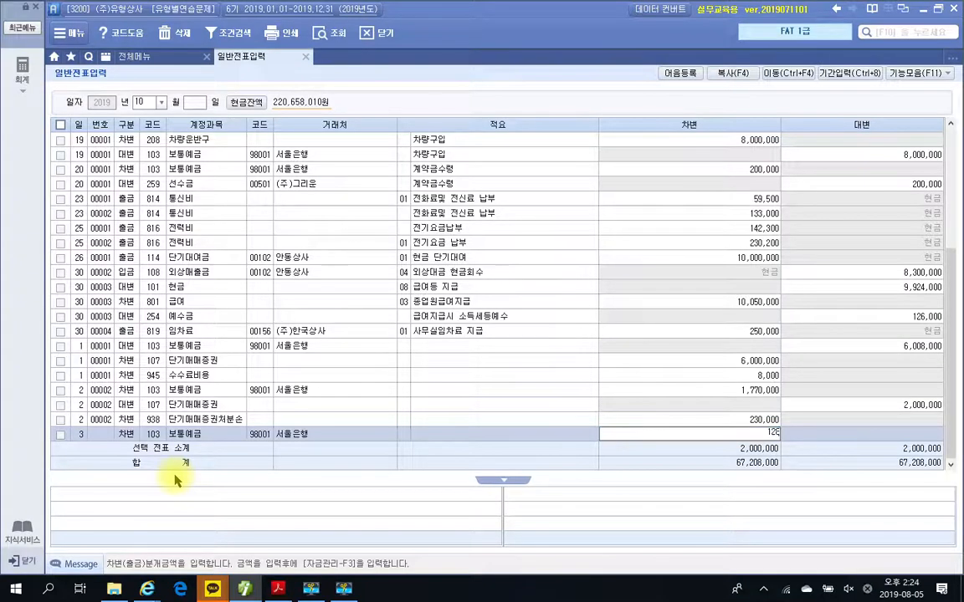
type("000")
key("Return")
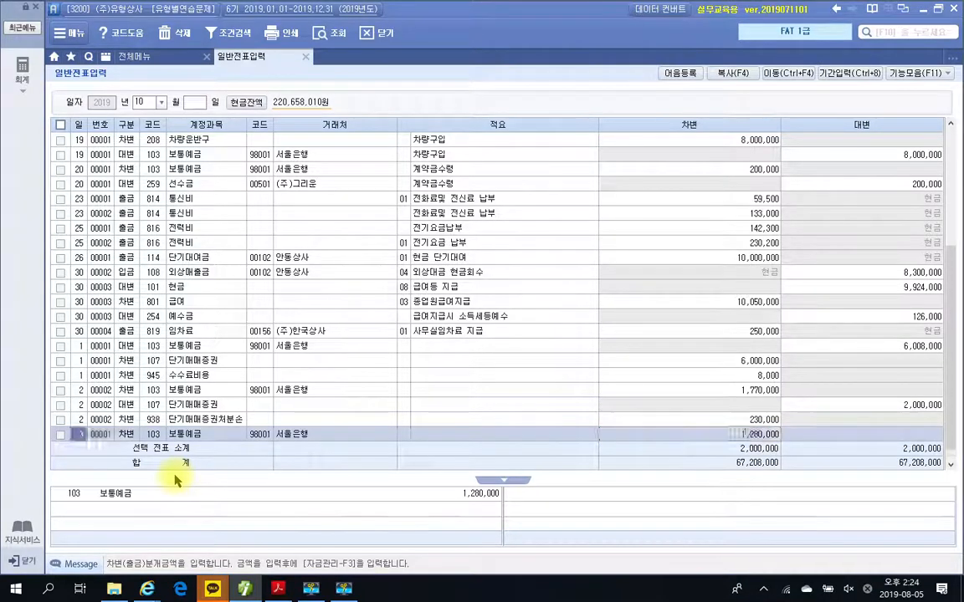
Enter a day 3 credit line for account 107 단기매매증권 without a partner, with an amount of 1,000,000
type("4")
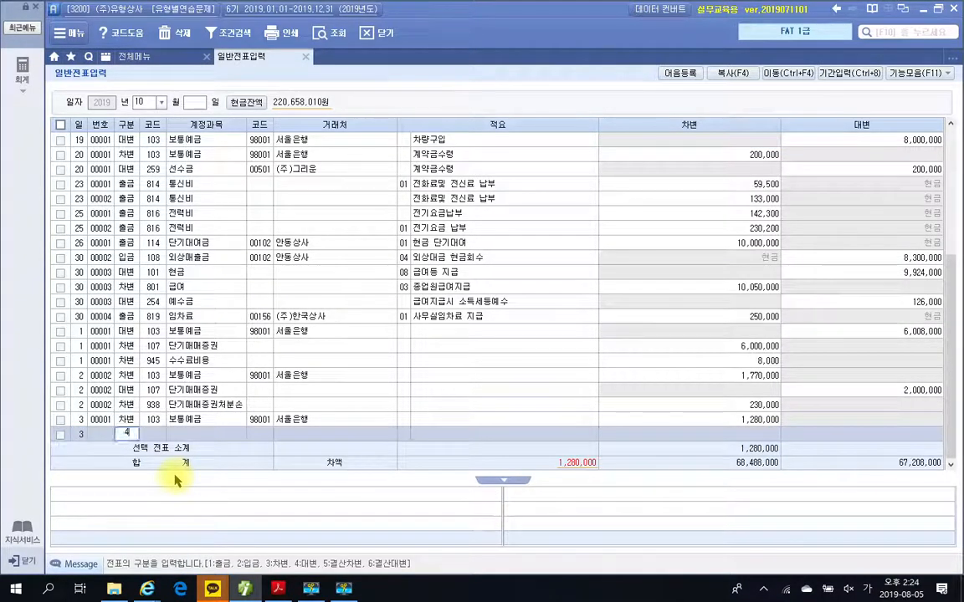
key("Return")
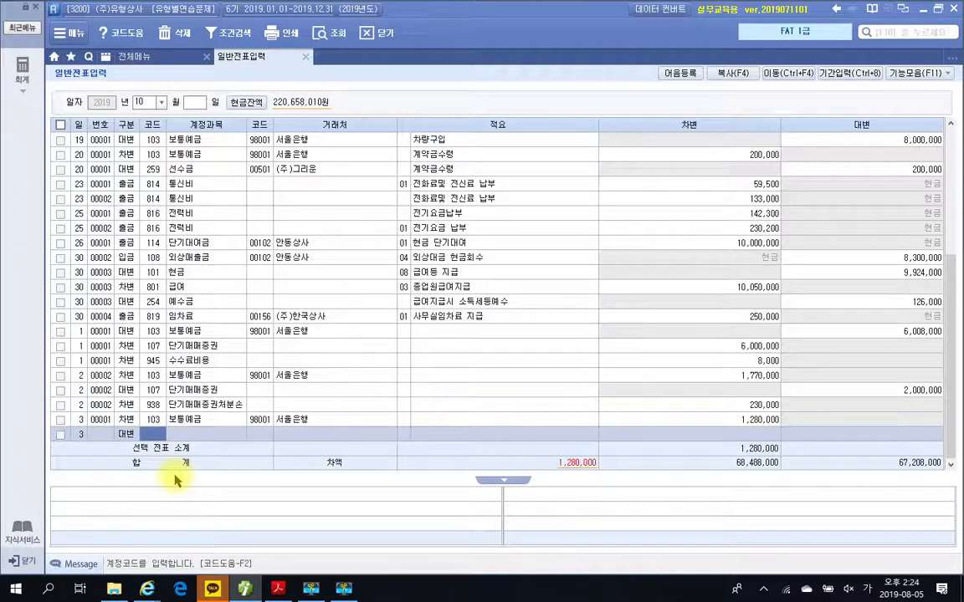
type("107")
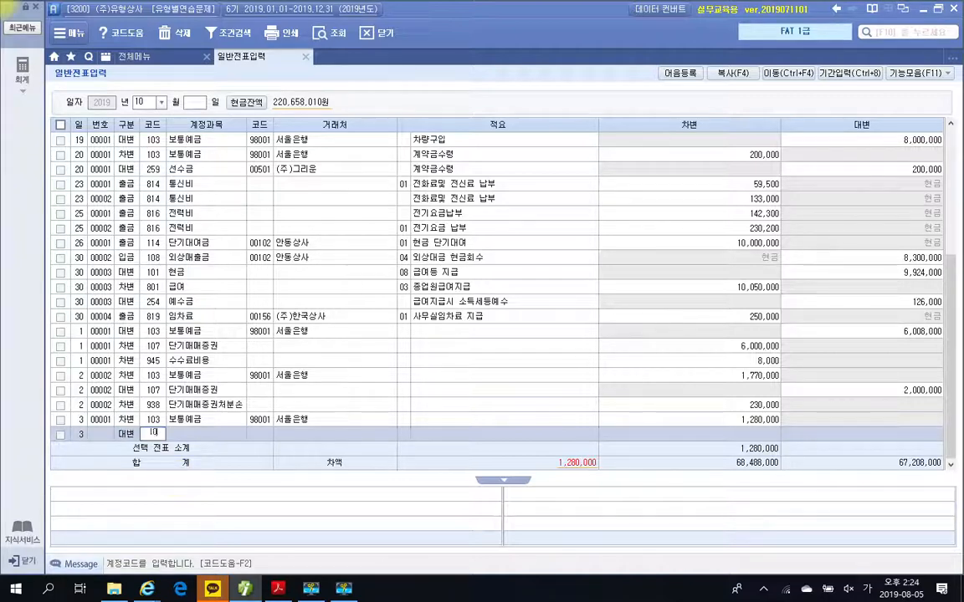
key("Return")
key("Return")
key("Return")
key("Return")
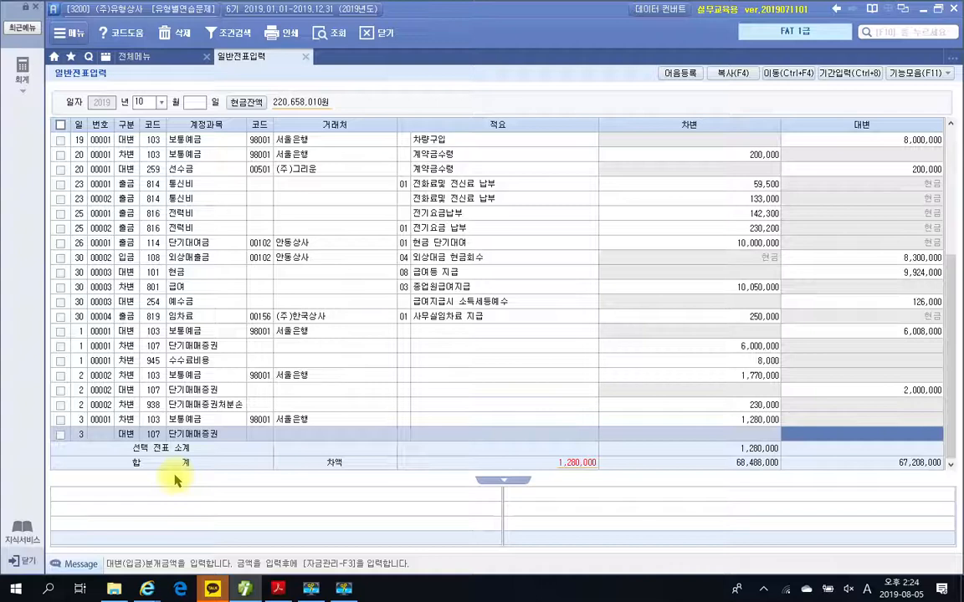
type("1000000")
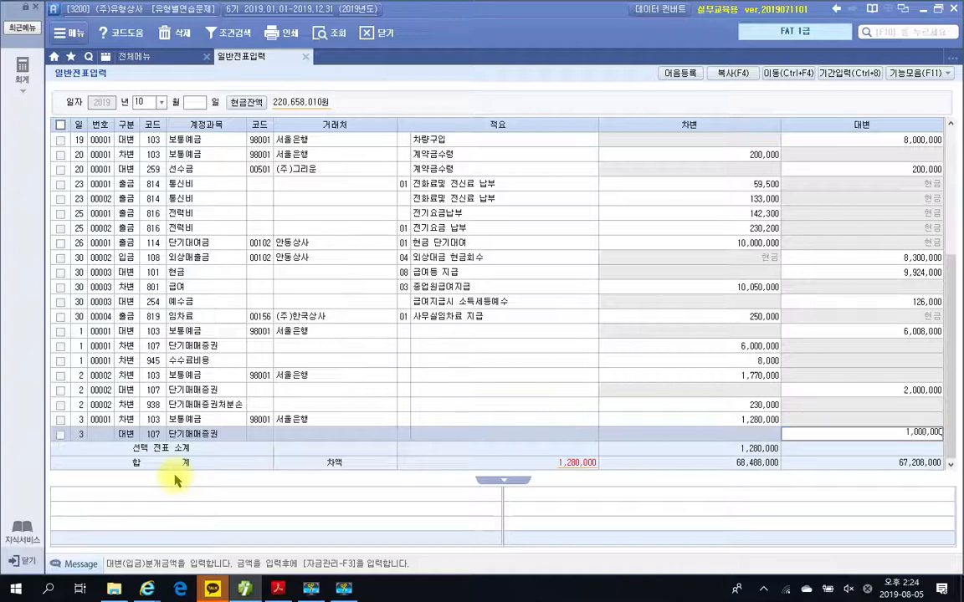
key("Return")
key("Return")
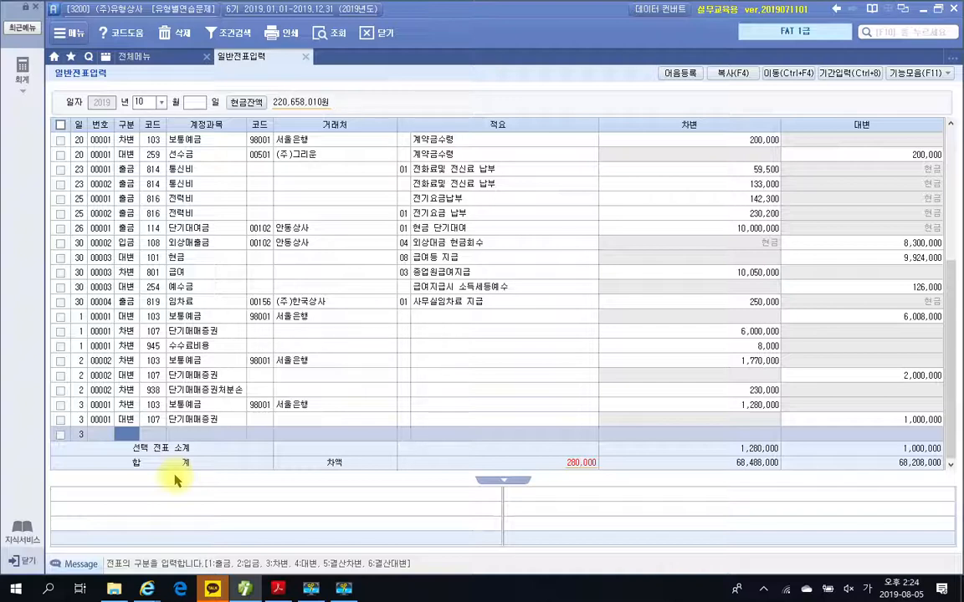
Start another day 3 credit line and assign account 906 단기매매증권처분익 by looking up accounts containing 처분
type("4")
key("Return")
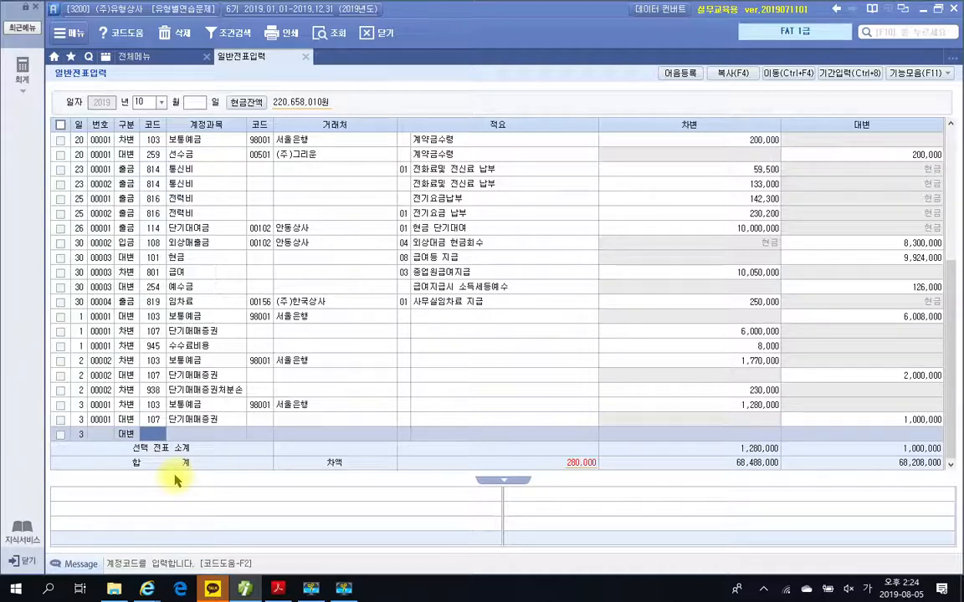
type("처분")
key("Return")
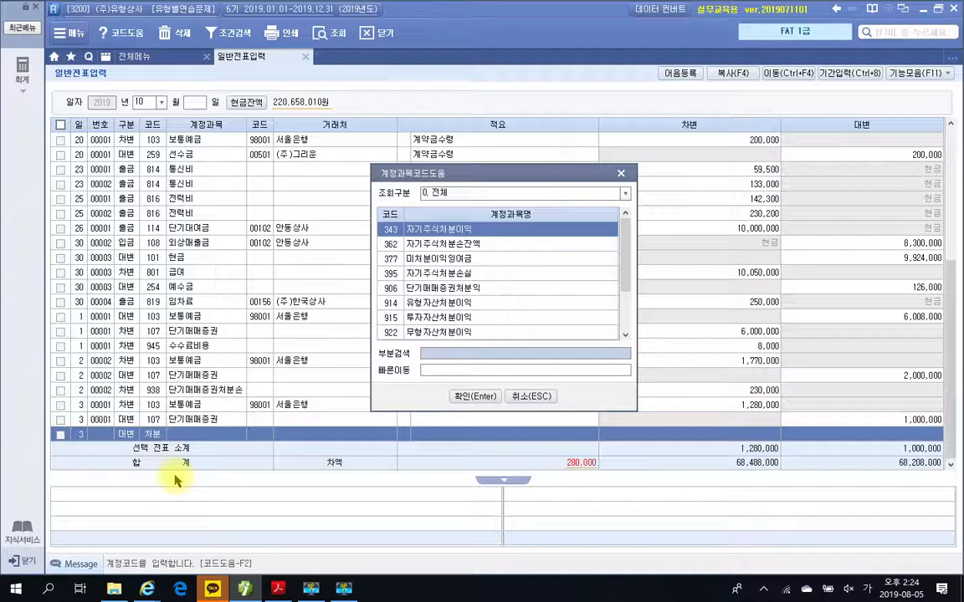
key("Down")
key("Down")
key("Down")
key("Down")
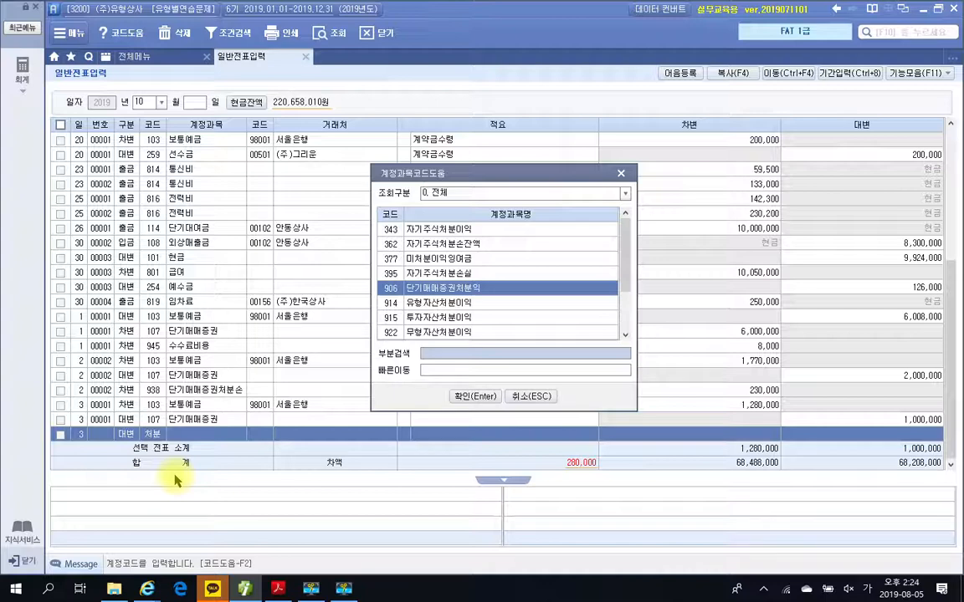
key("Return")
Set the 단기매매증권처분익 line's credit amount to 280,000 without a partner, review the day 3 voucher, and go to the empty row below
key("Return")
key("Return")
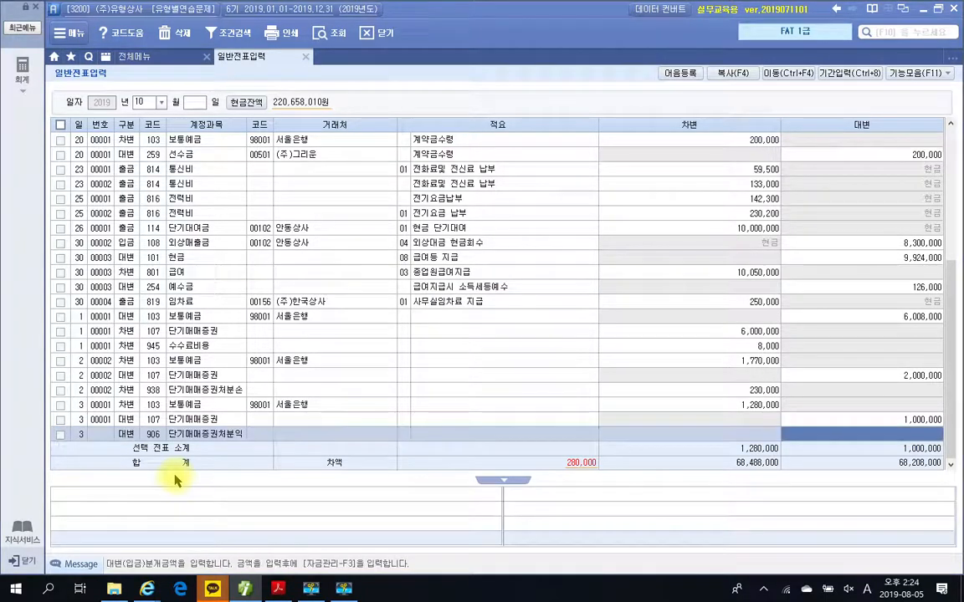
type("2800000")
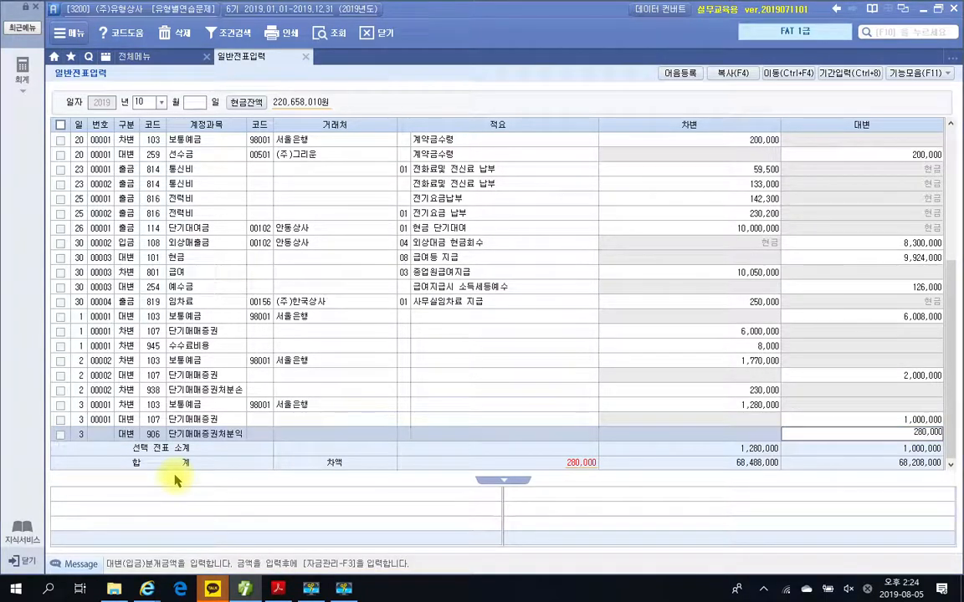
key("Return")
key("Up")
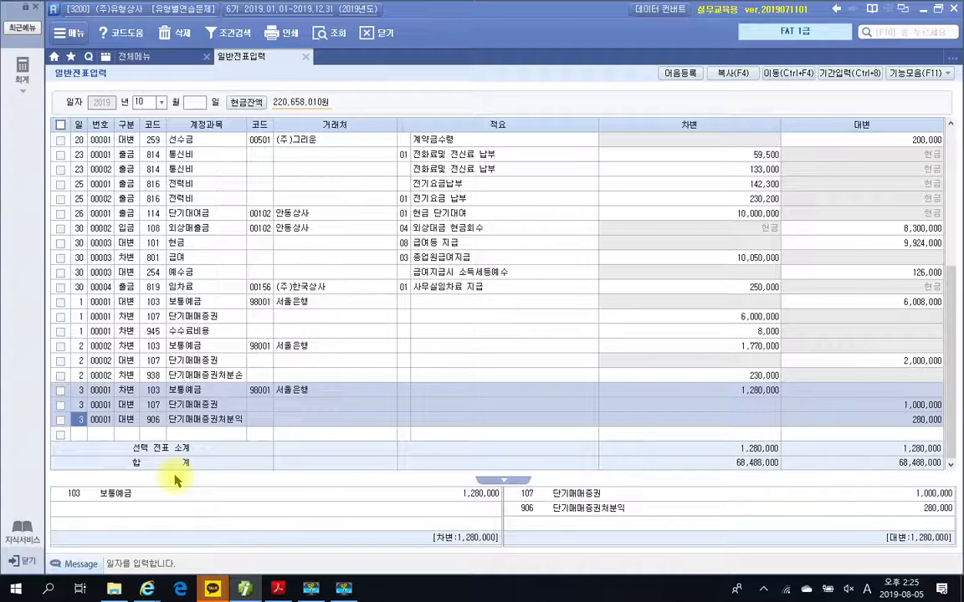
left_click(80, 435)
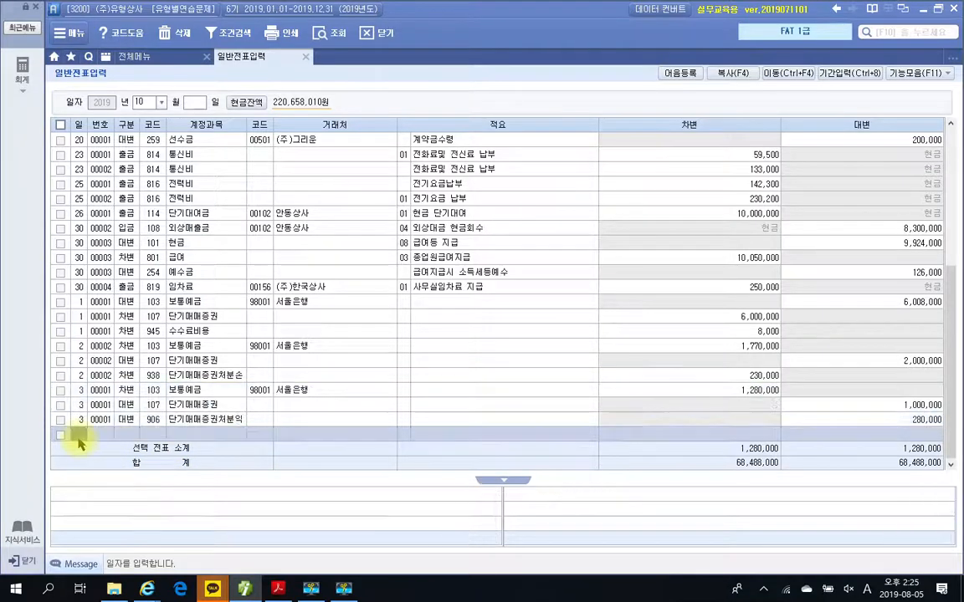
Switch to the PDF, mark up the 10월 04일 purchase contract with its 200,000 cash deposit to examine it, and clear the marks
left_click(281, 590)
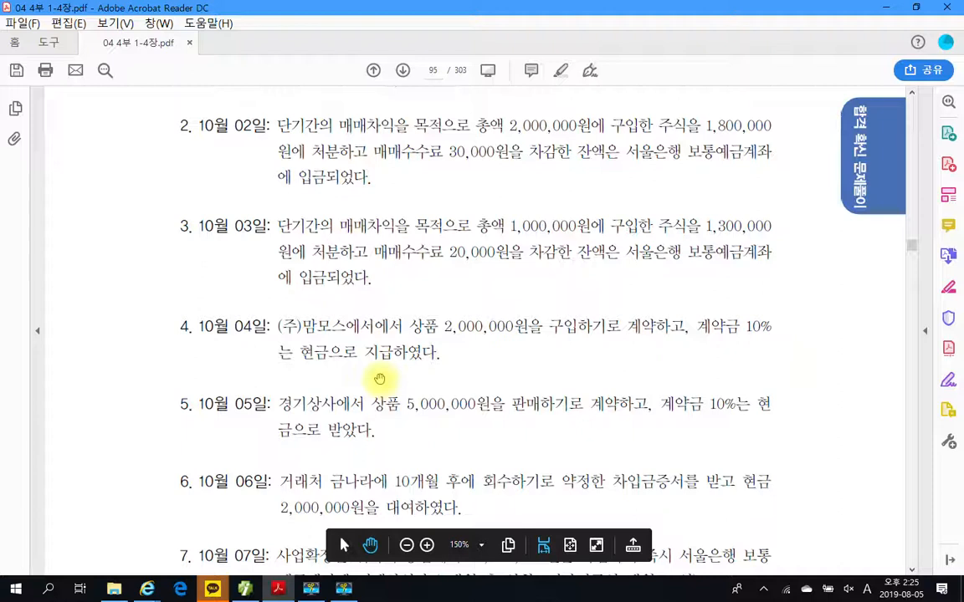
scroll(379, 379, "down", 3)
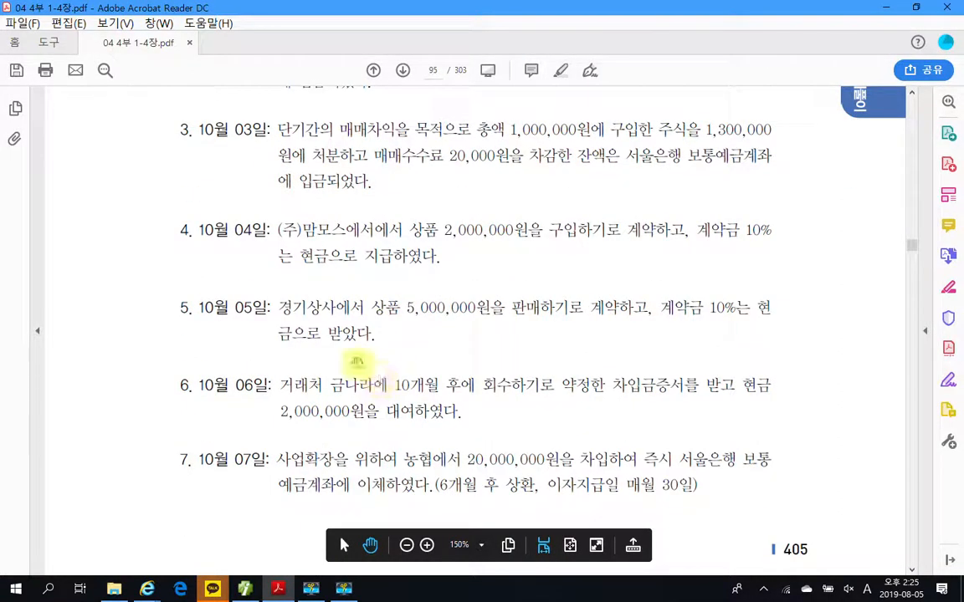
mouse_move(264, 207)
left_mouse_down()
mouse_move(847, 314)
mouse_move(848, 277)
mouse_move(834, 293)
left_mouse_up()
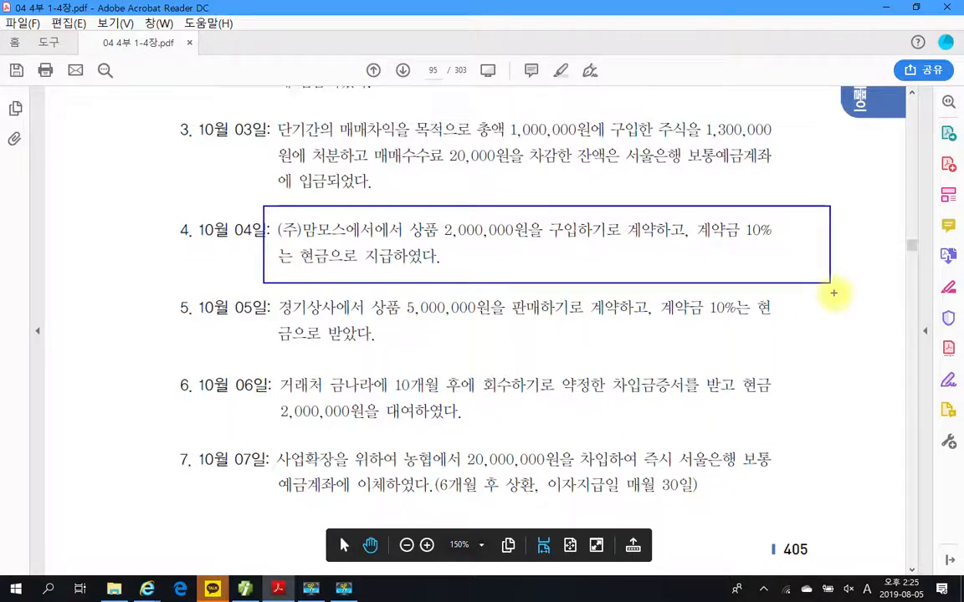
left_click_drag(456, 247, 527, 251)
mouse_move(782, 249)
left_mouse_down()
mouse_move(757, 219)
mouse_move(703, 266)
mouse_move(709, 276)
mouse_move(746, 264)
mouse_move(780, 294)
mouse_move(806, 267)
mouse_move(855, 284)
mouse_move(856, 270)
left_mouse_up()
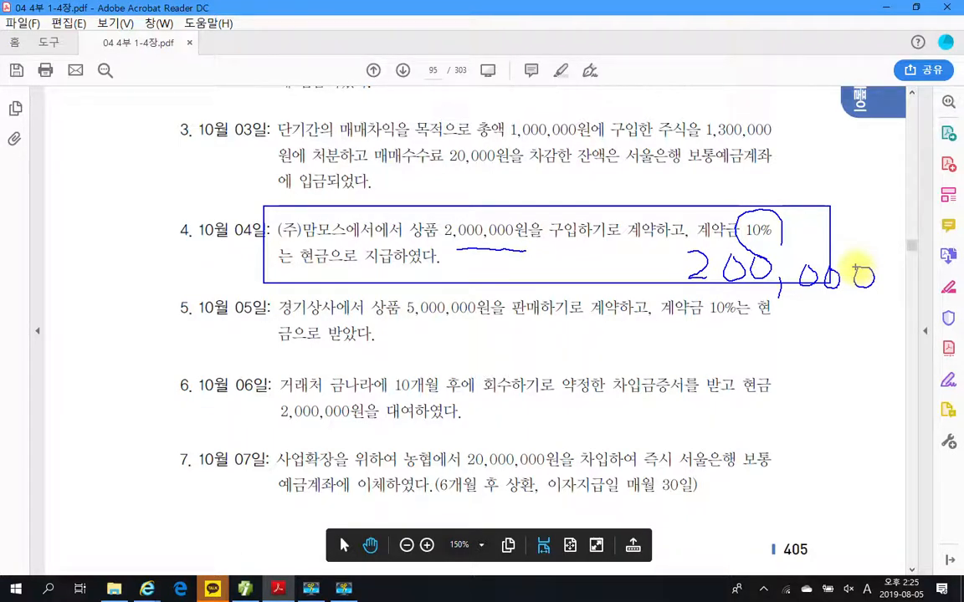
left_click_drag(360, 242, 375, 272)
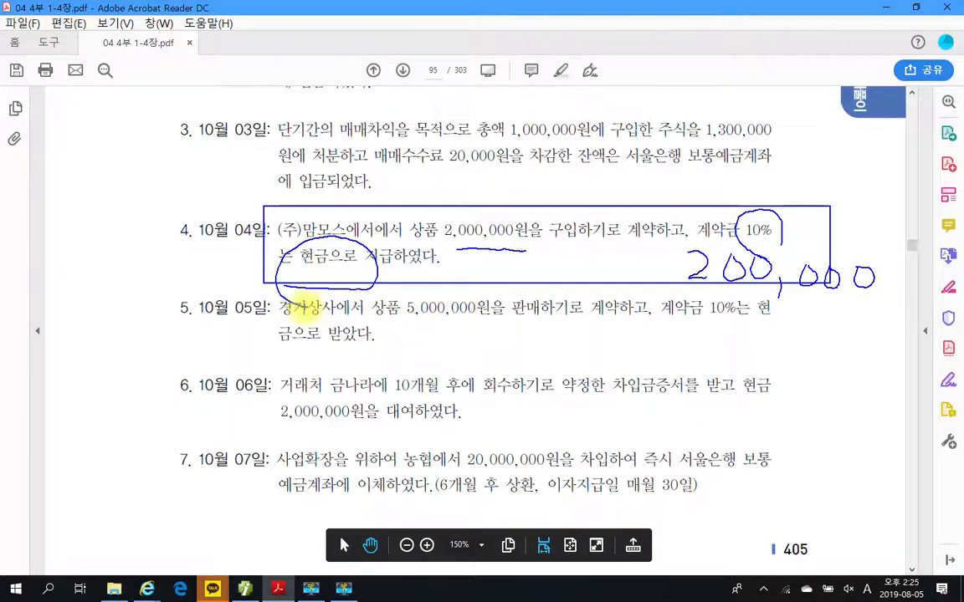
key("Escape")
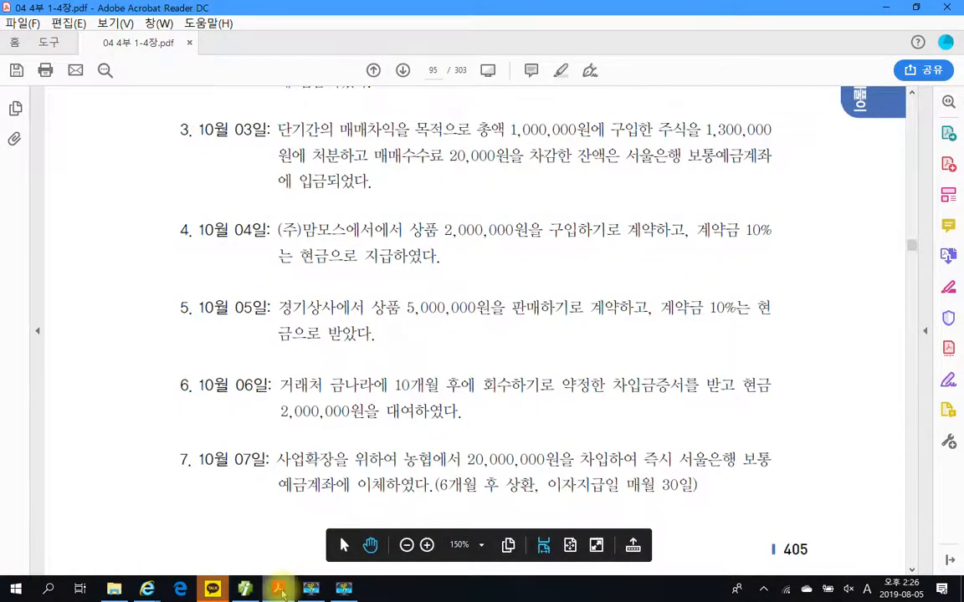
Switch to Smart A and start a day 4 cash payment (출금) line with account 131 선급금, looked up by 선급
left_click(280, 592)
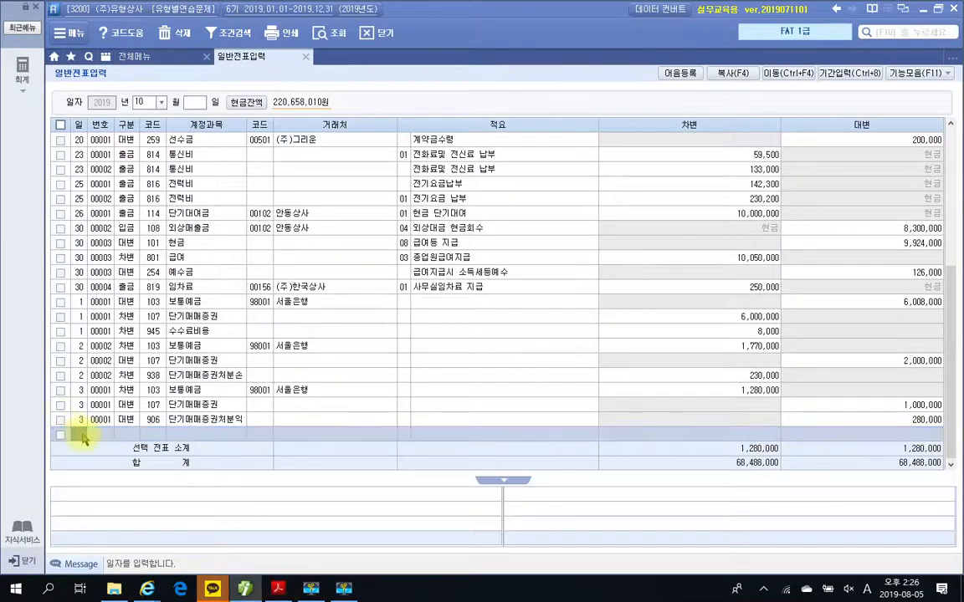
type("4")
key("Return")
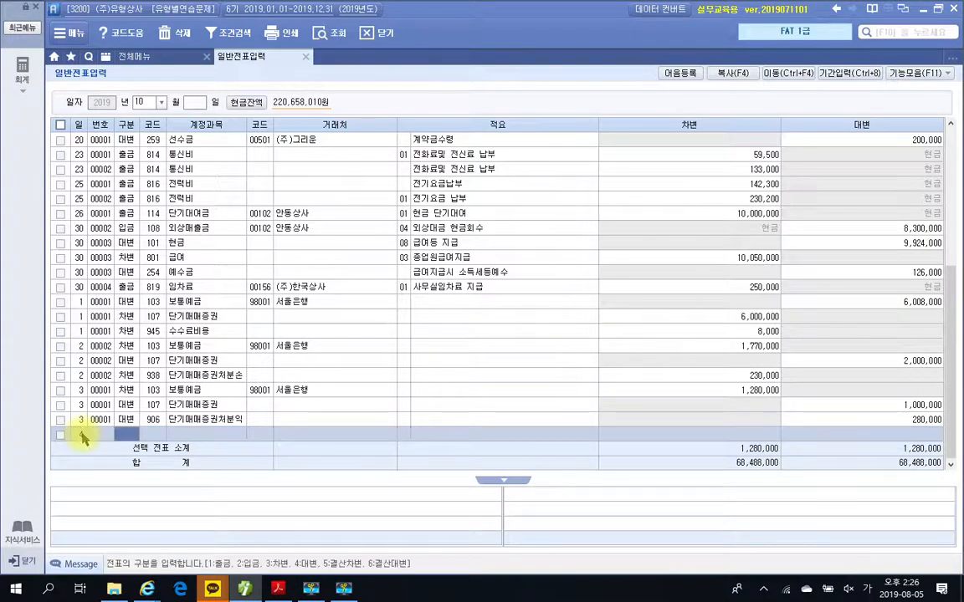
type("1")
key("Return")
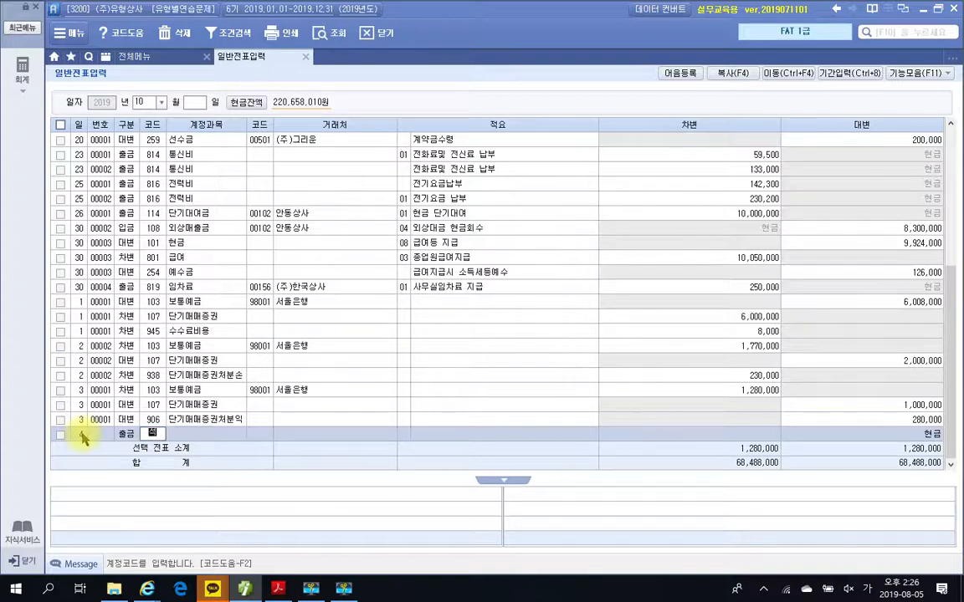
type("선급")
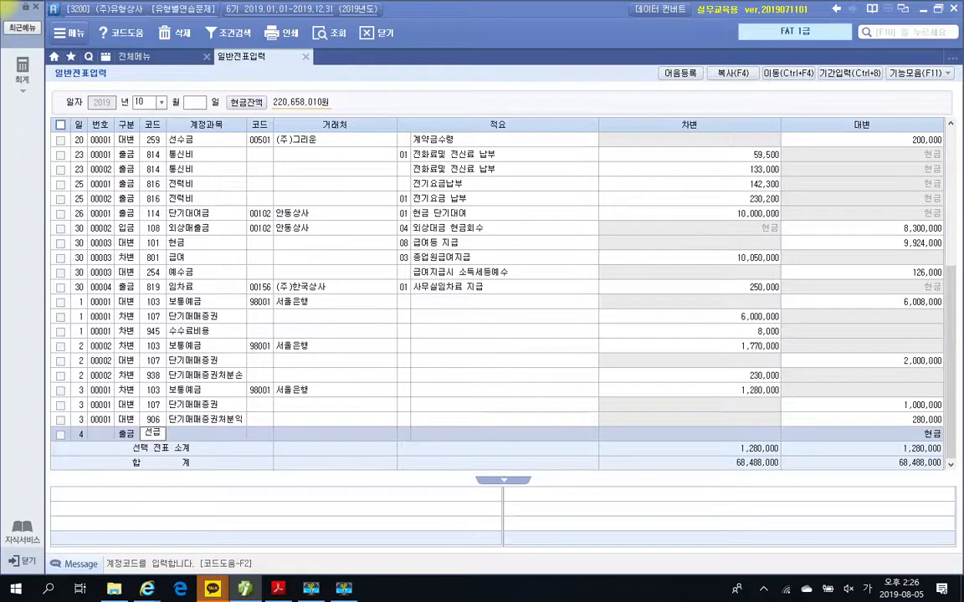
key("Return")
key("Return")
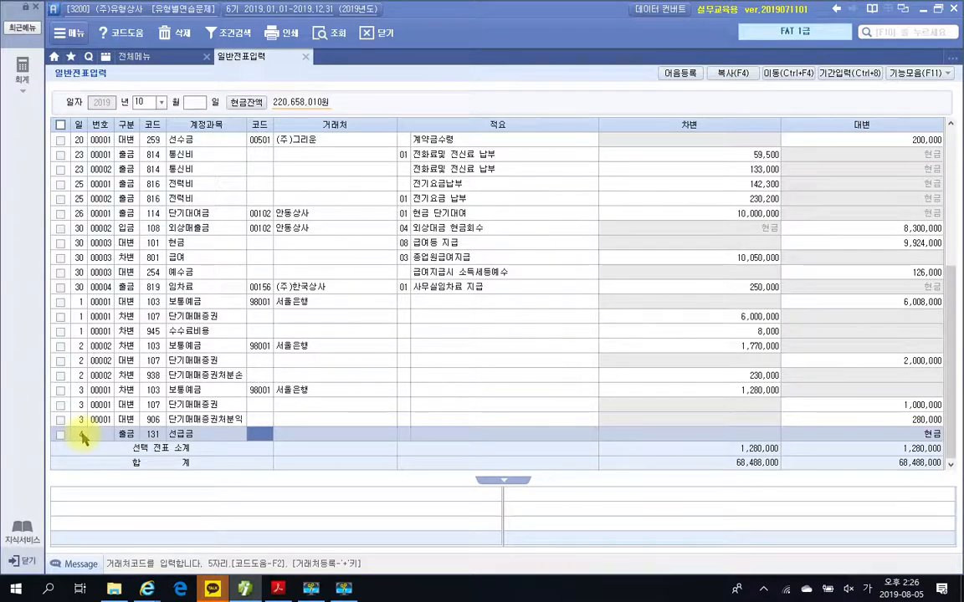
Set the 선급금 line's partner to 01121 (주)맘모스 and its amount to 200,000, without a description
type("렘")
key("Return")
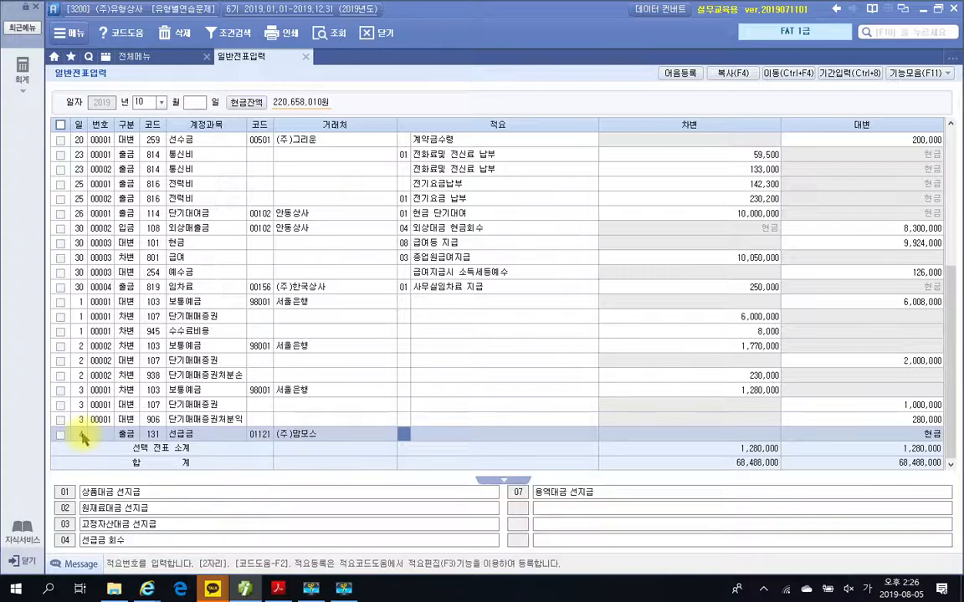
key("Return")
type("2000000")
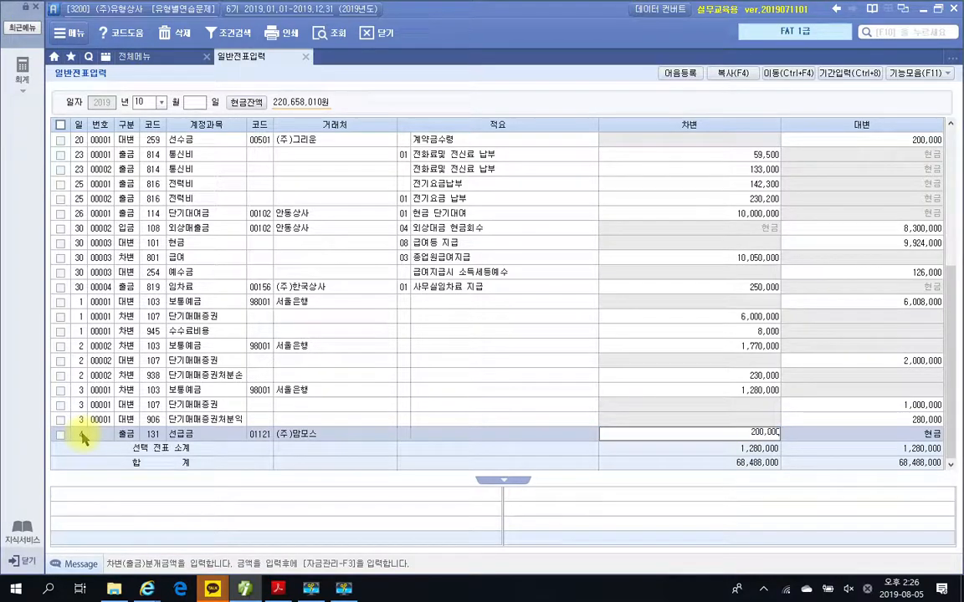
key("Return")
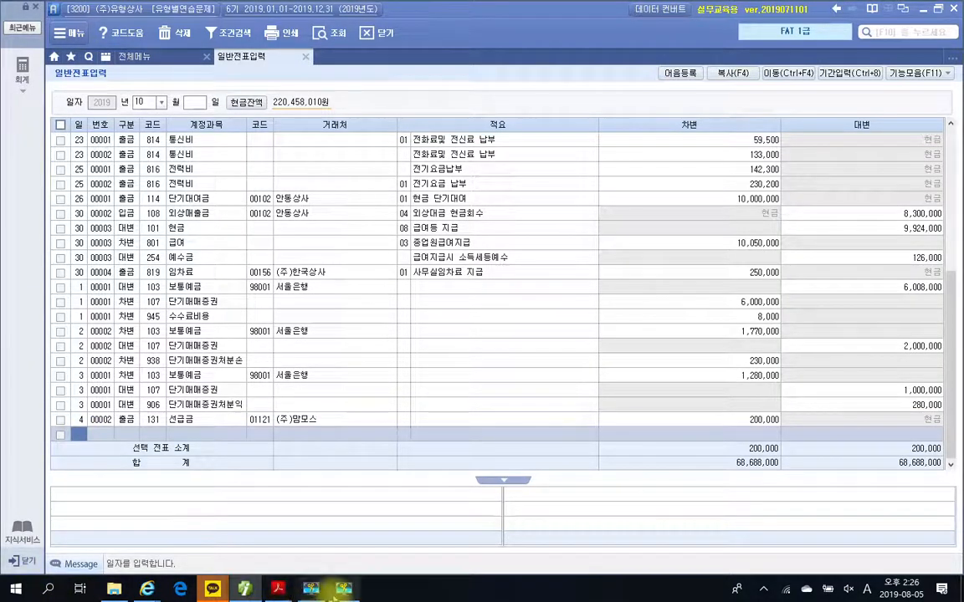
Switch to the PDF, box the 10월 05일 sales contract transaction with 경기상사 to examine it, and clear the box
left_click(279, 590)
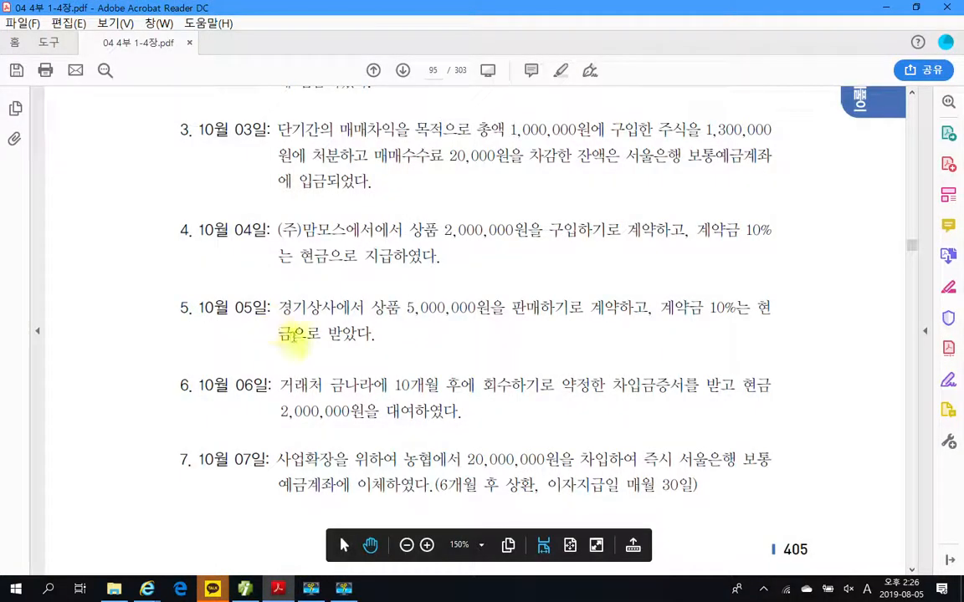
scroll(284, 337, "down", 1)
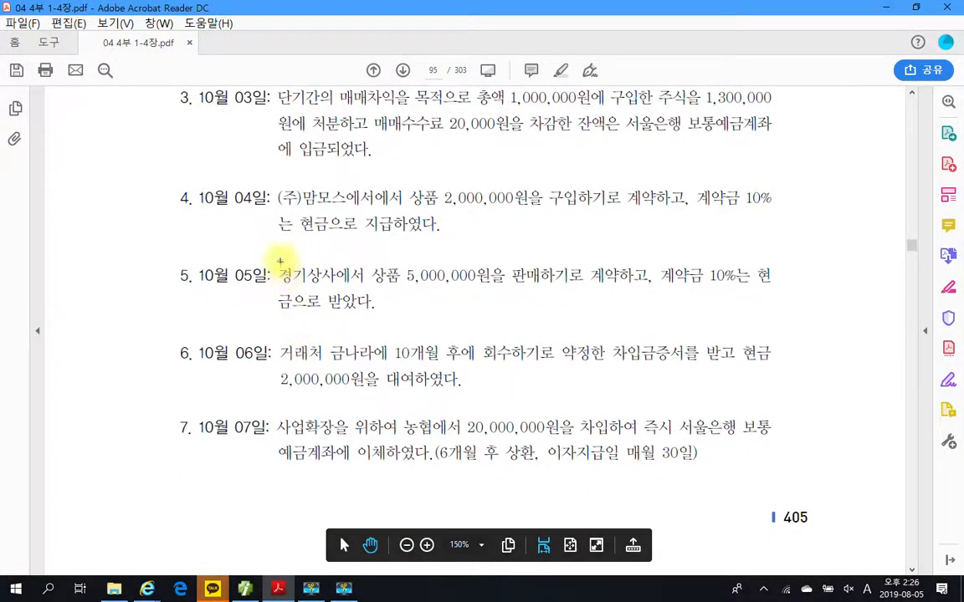
left_click_drag(276, 261, 854, 335)
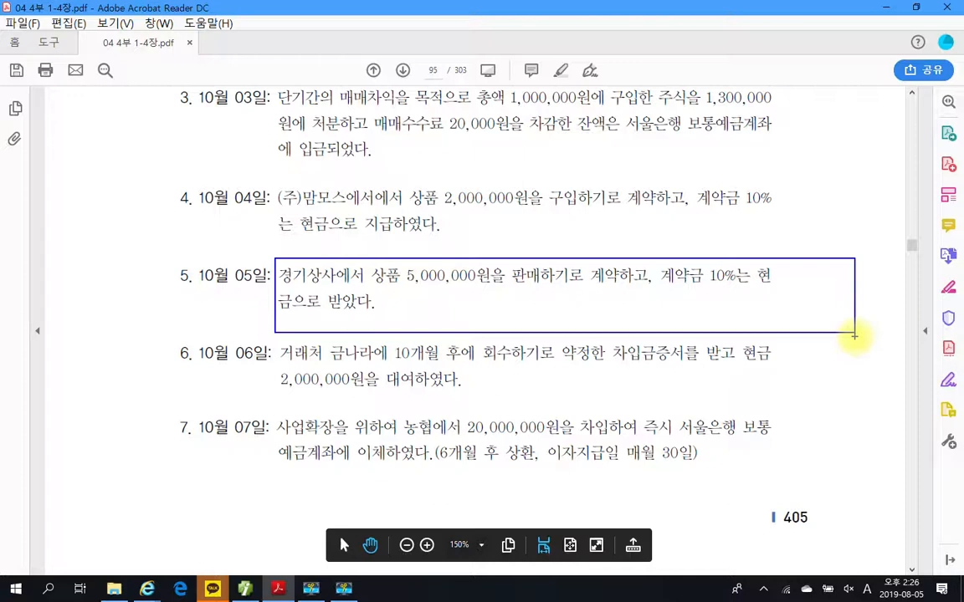
key("Escape")
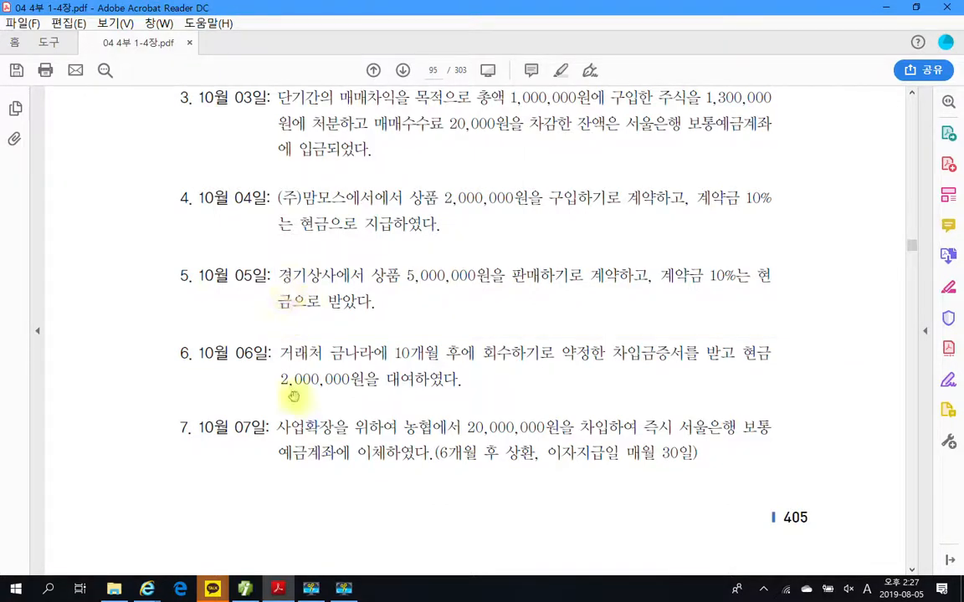
Switch to Smart A and make the day 5 line a cash receipt (입금) with account 259 선수금, looked up by 선수
mouse_move(245, 594)
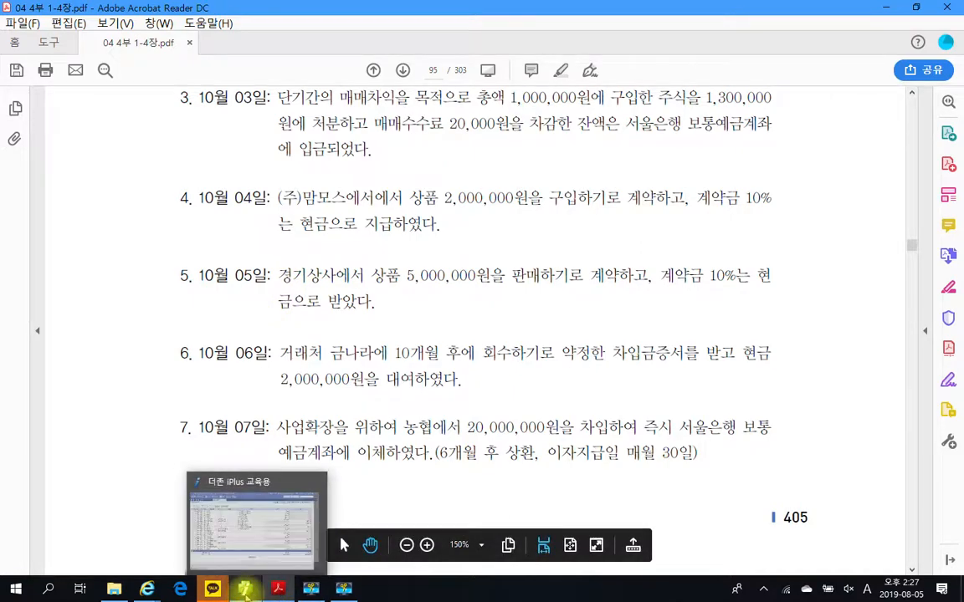
left_click(245, 592)
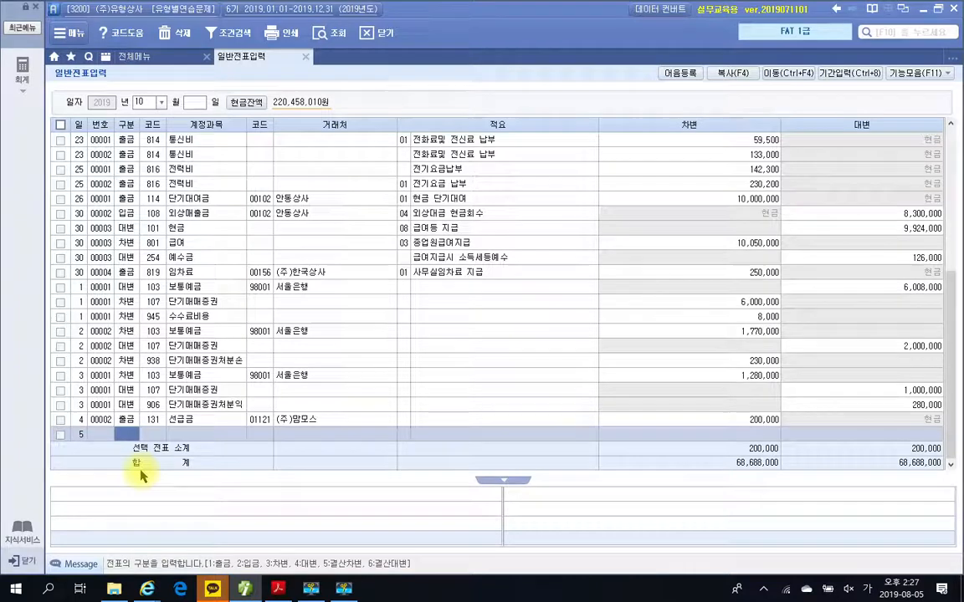
type("2")
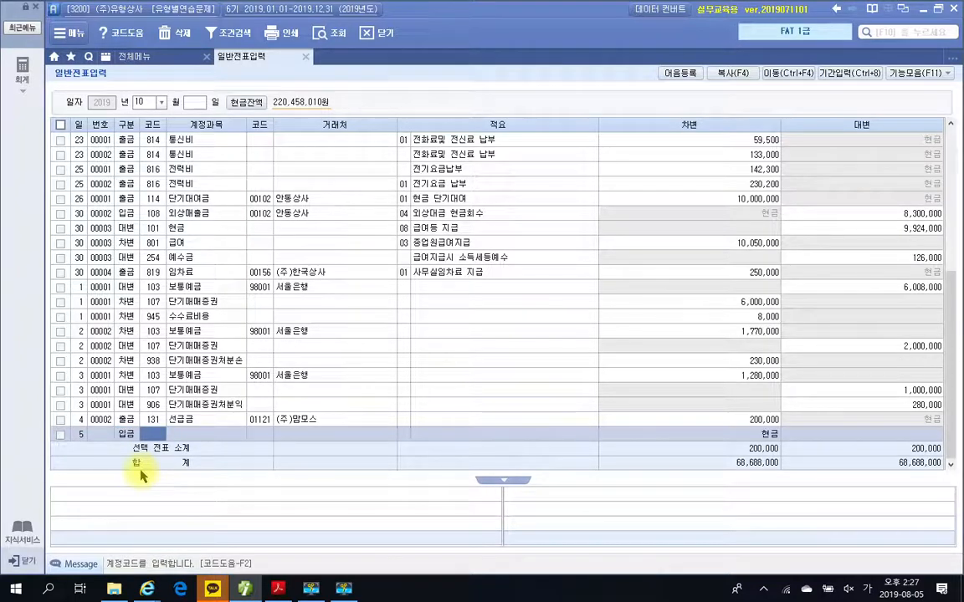
mouse_move(782, 421)
left_mouse_down()
mouse_move(731, 426)
mouse_move(795, 444)
left_mouse_up()
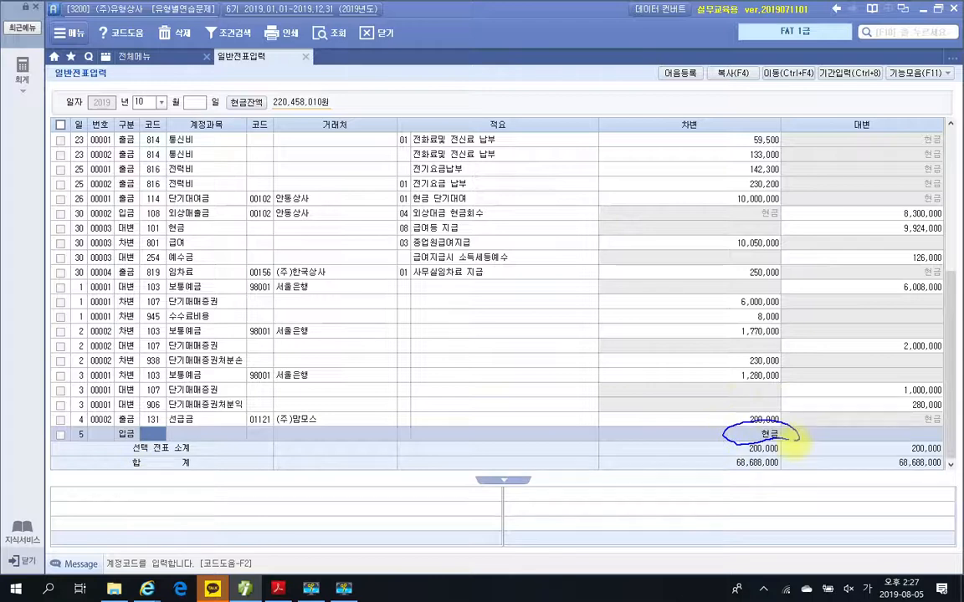
key("Escape")
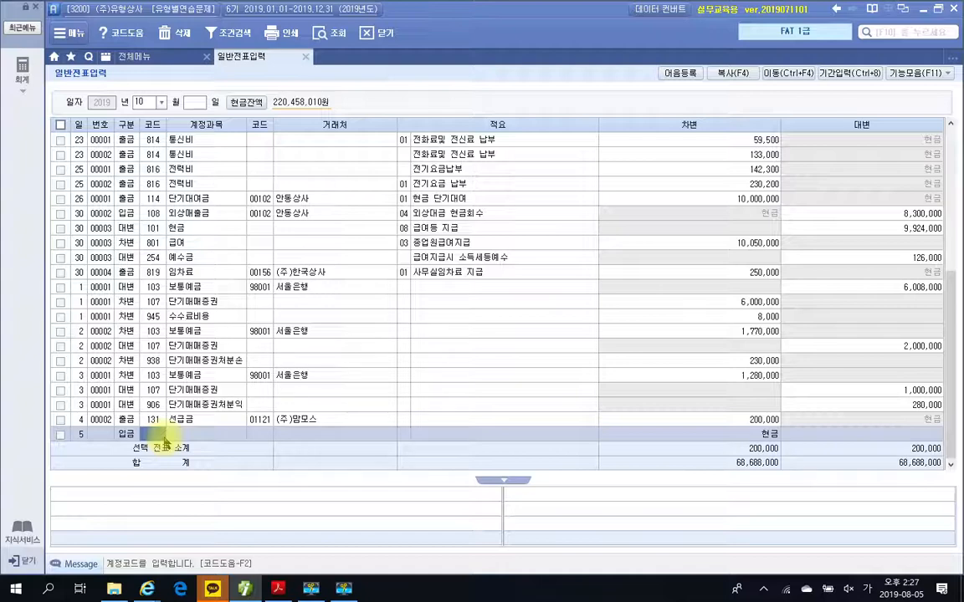
type("선수")
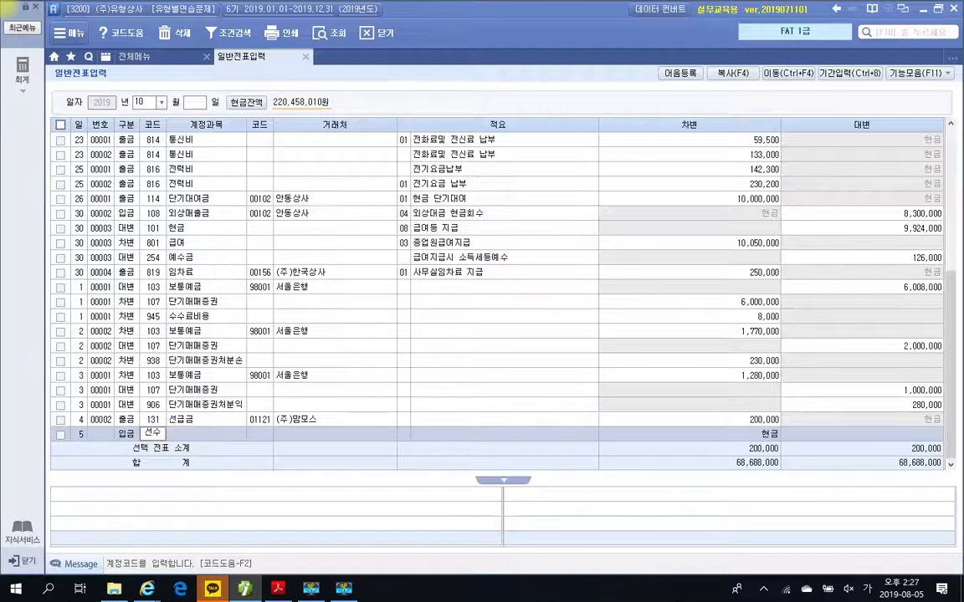
key("Return")
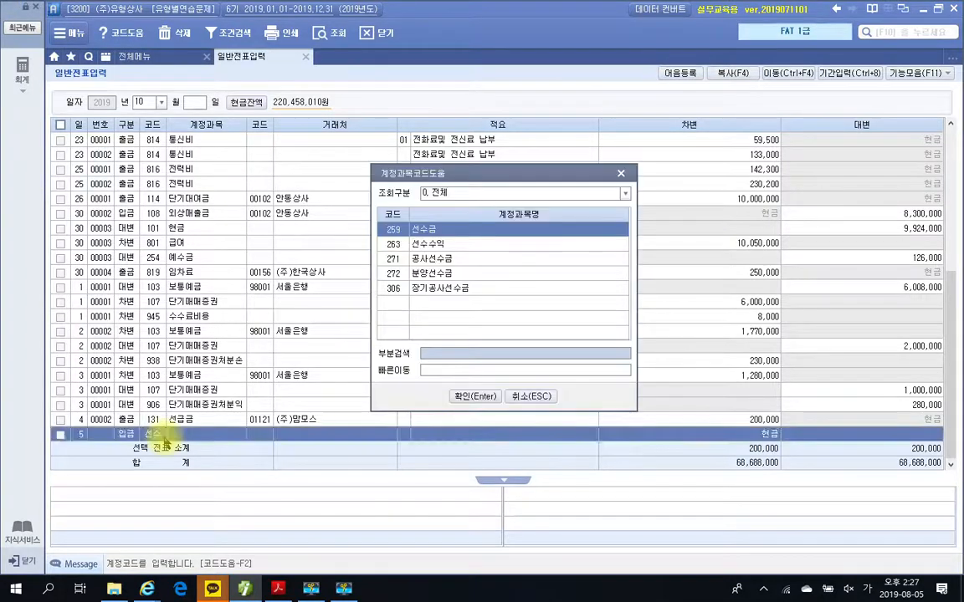
key("Return")
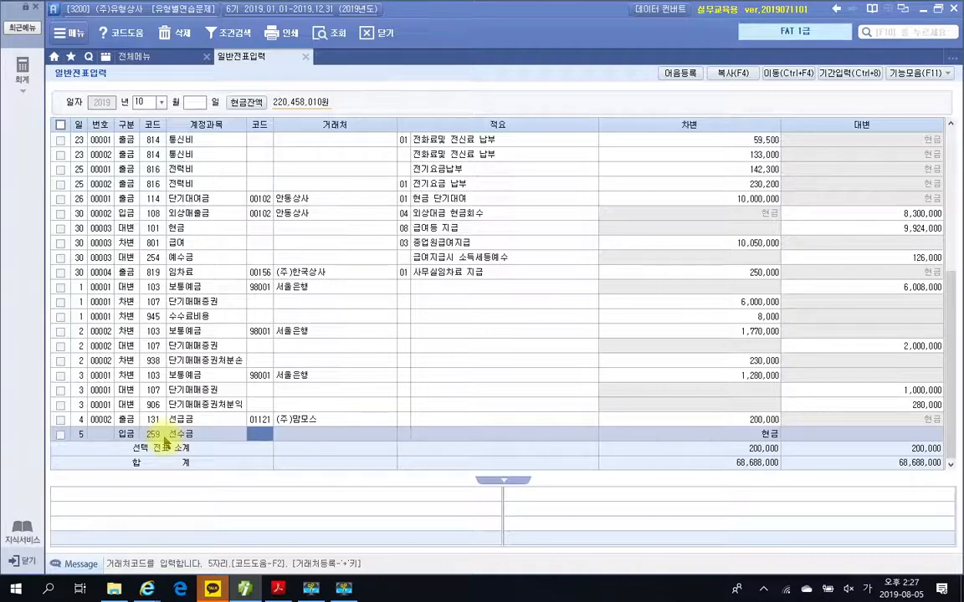
Set the 선수금 line's partner to 00131 경기상사, looked up by 경기, and its amount to 500,000, without a description
type("경기")
key("Return")
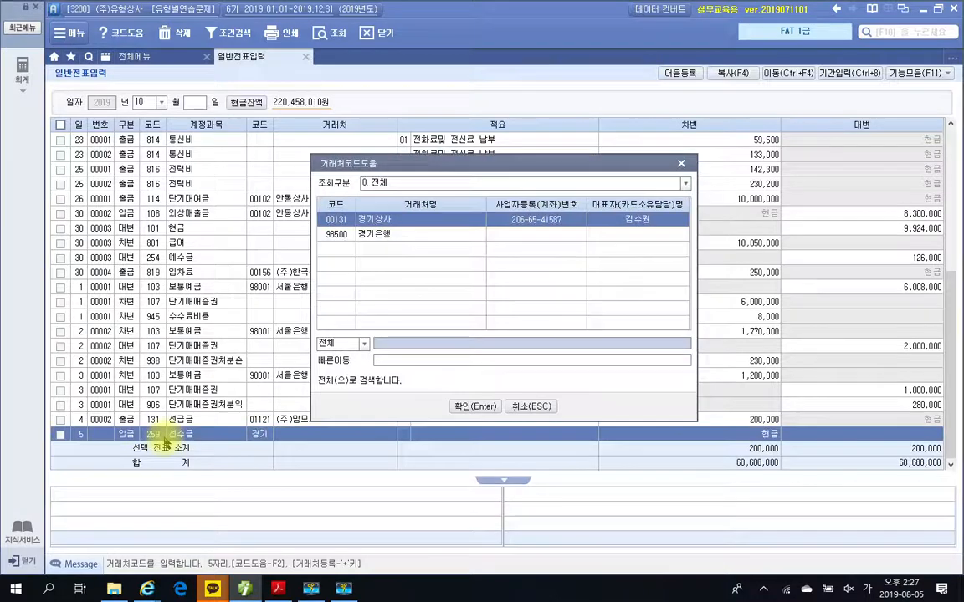
key("Return")
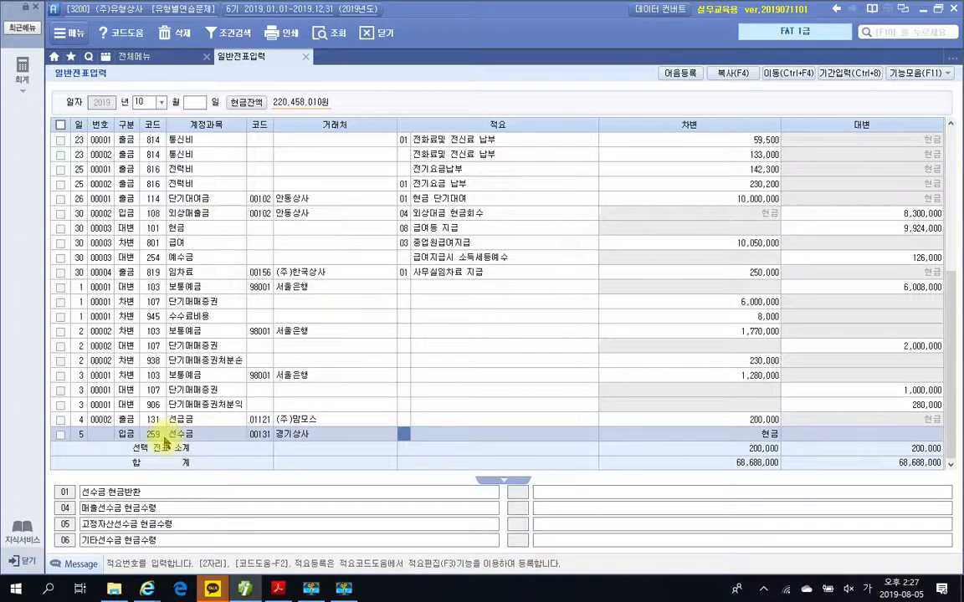
key("Return")
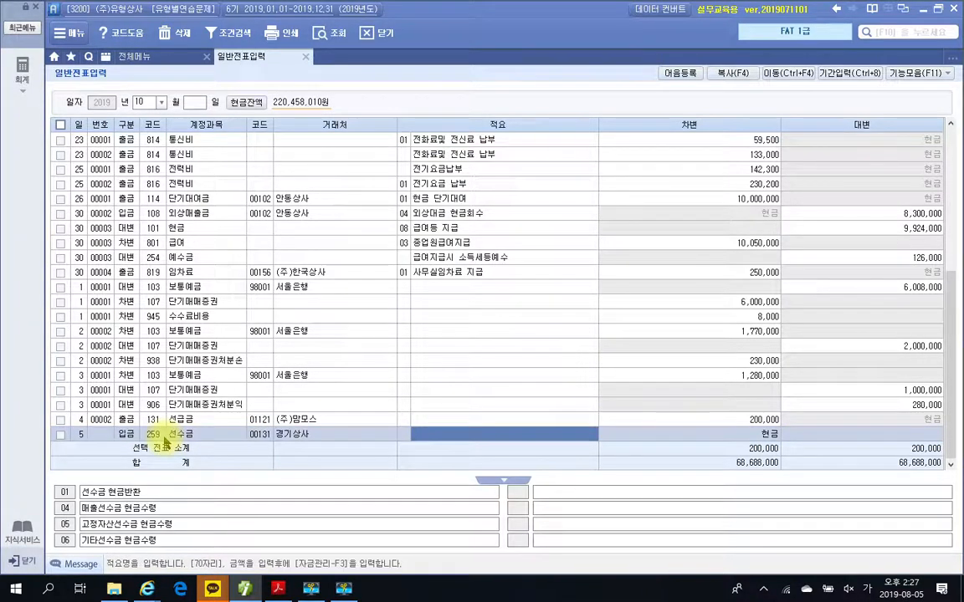
key("Return")
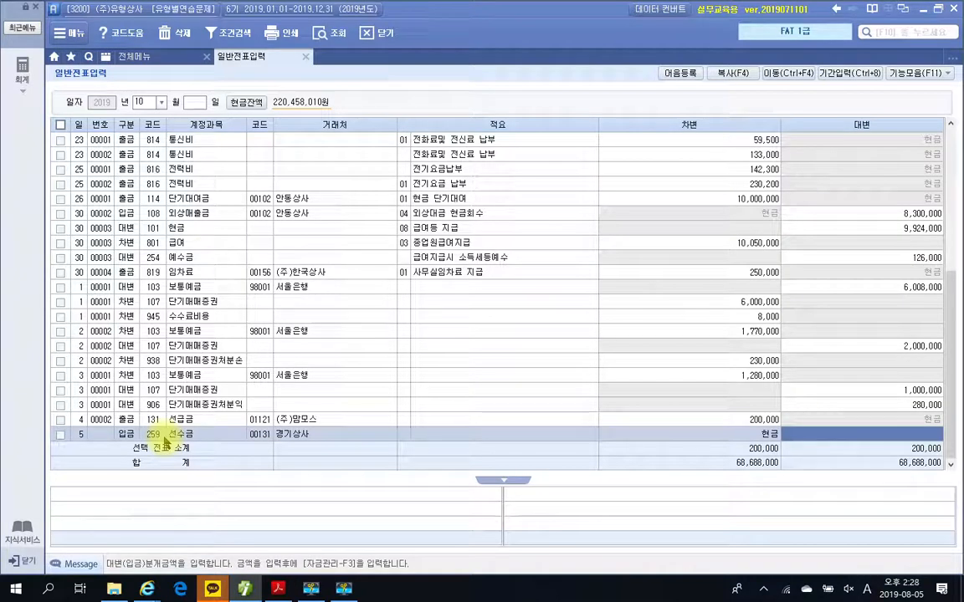
type("5000000")
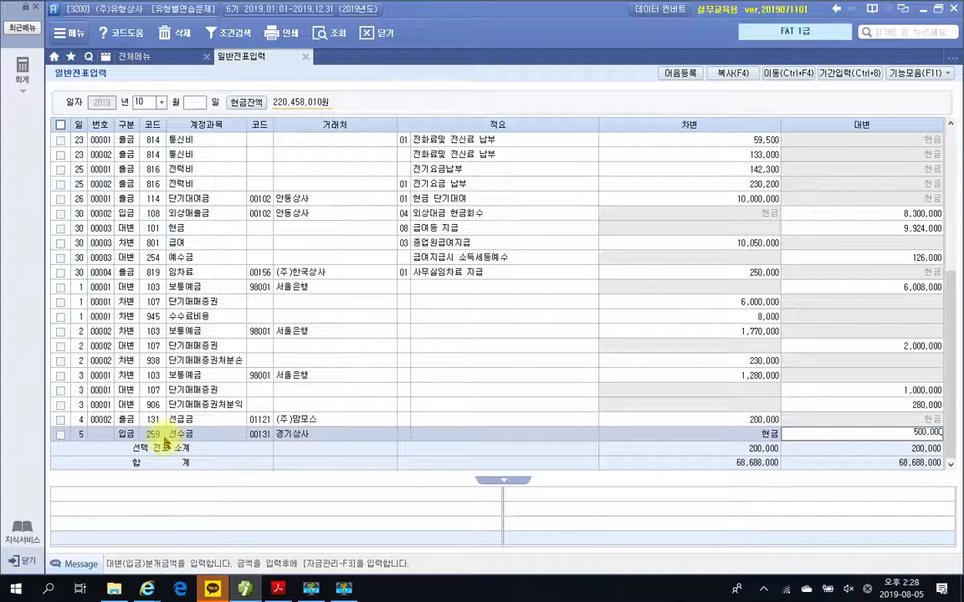
key("Return")
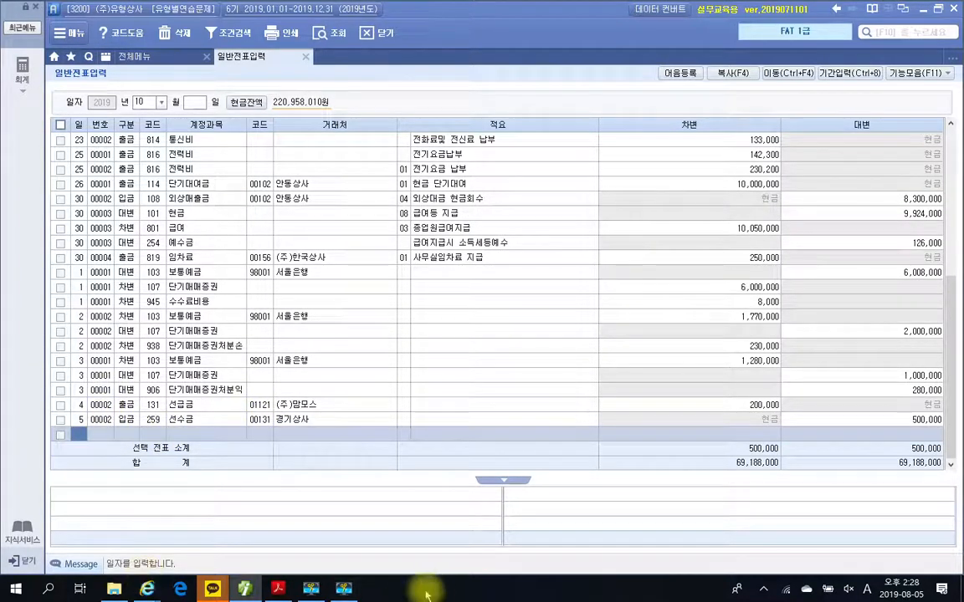
left_click(277, 589)
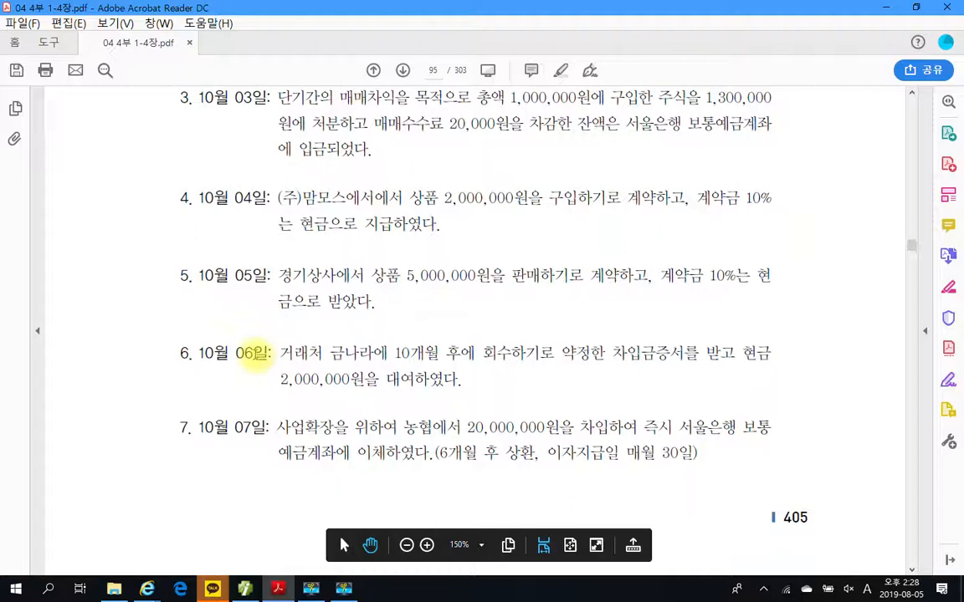
scroll(268, 314, "down", 3)
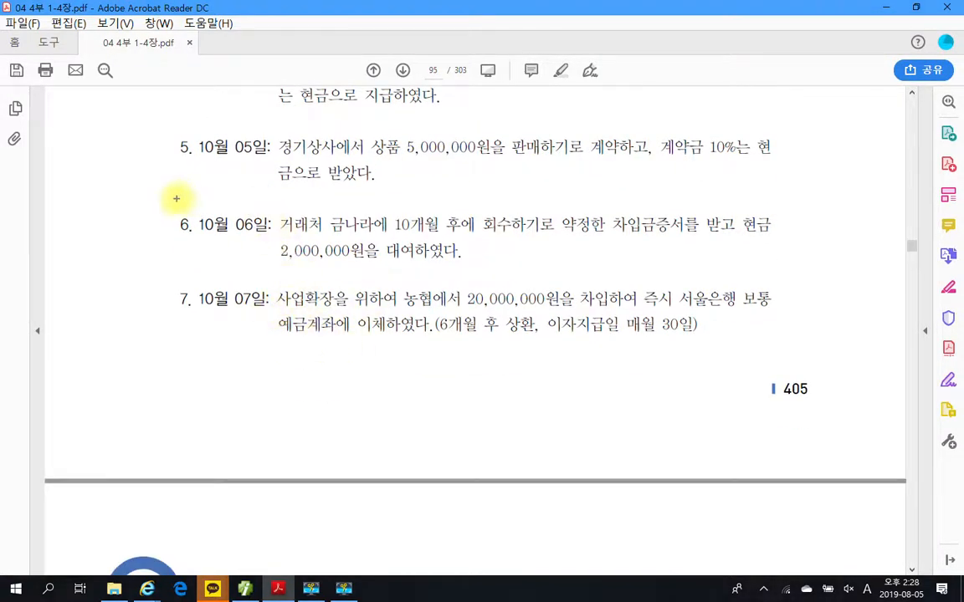
mouse_move(156, 201)
left_mouse_down()
mouse_move(763, 278)
mouse_move(790, 271)
left_mouse_up()
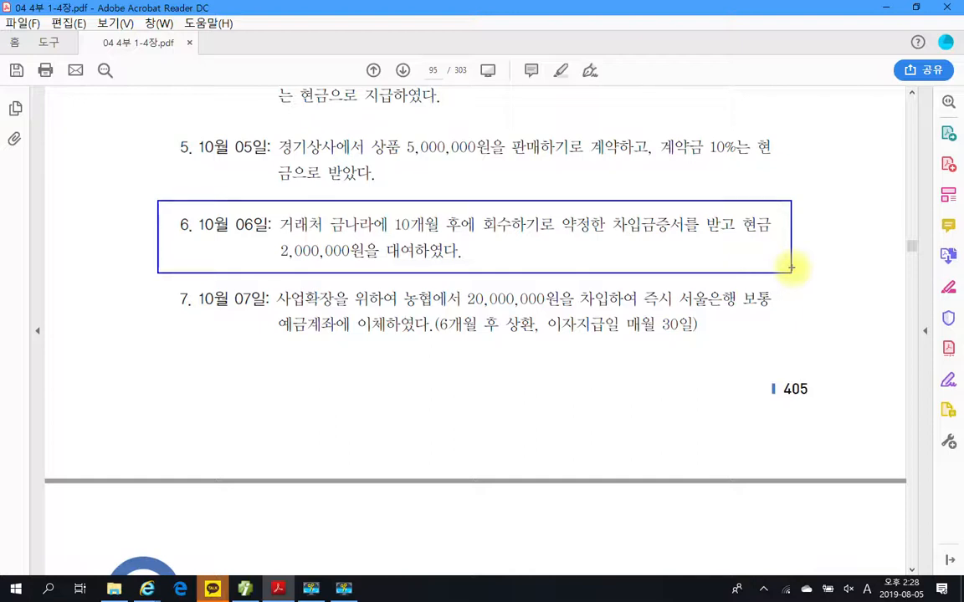
left_click(253, 274)
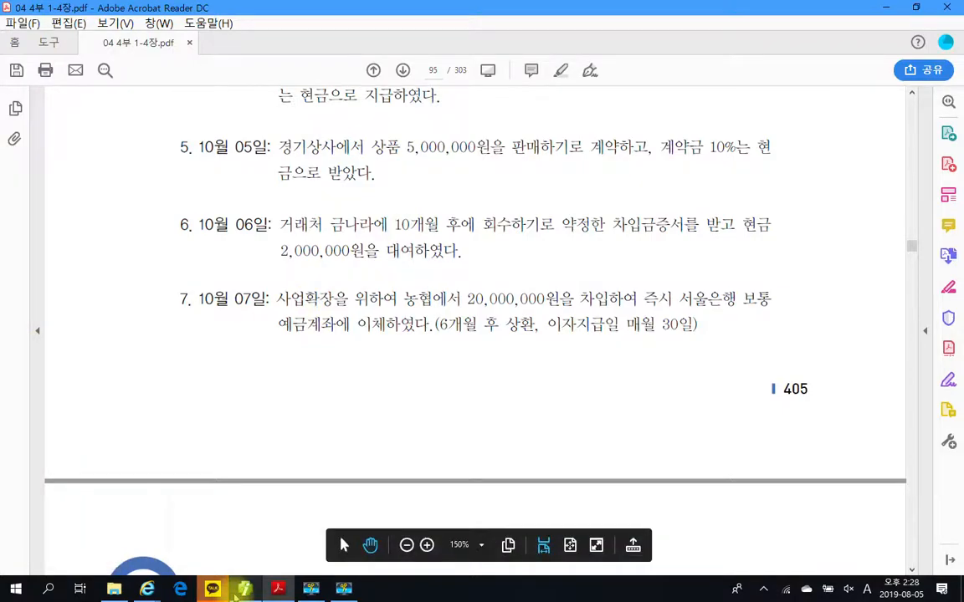
Switch to Smart A and start a day 6 cash payment (출금) line with account 114 단기대여금, looked up by 단기
left_click(245, 588)
type("6")
key("Return")
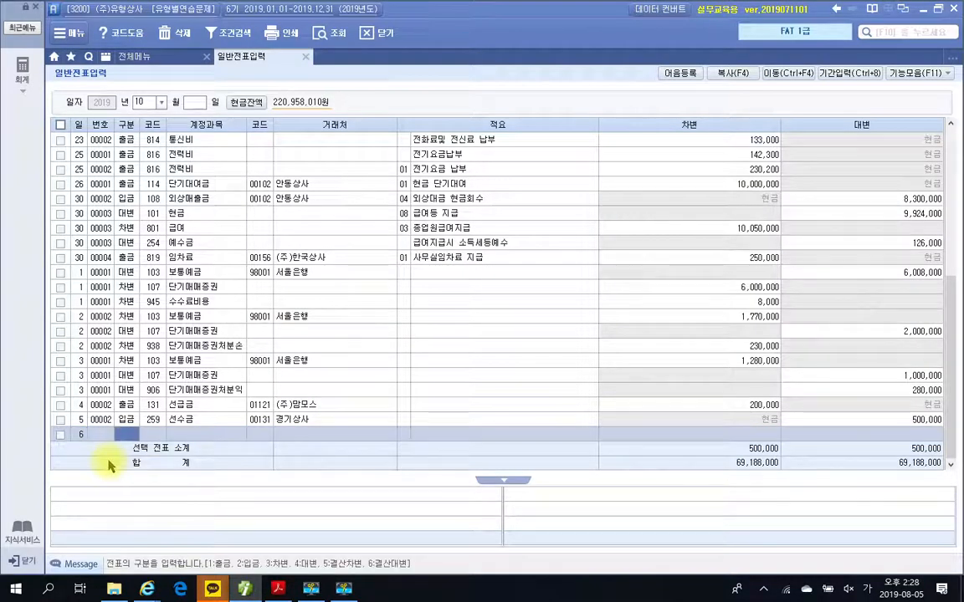
type("1")
key("Return")
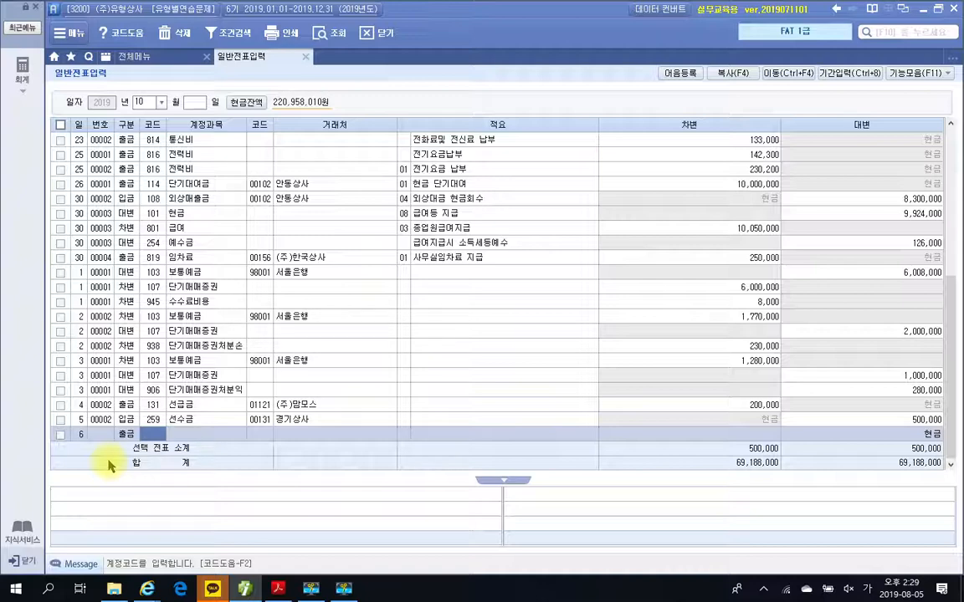
type("단기")
key("Return")
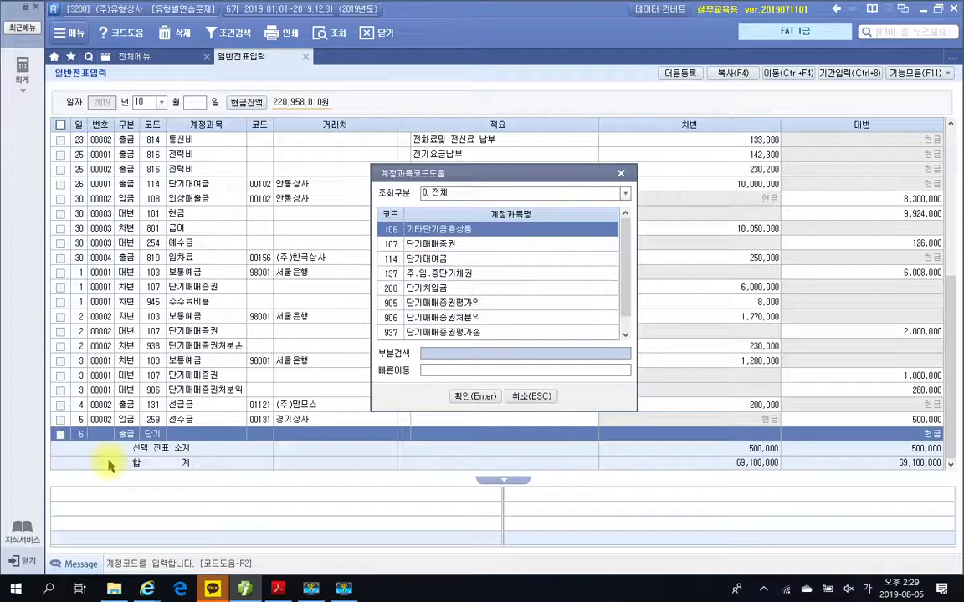
key("Down")
key("Down")
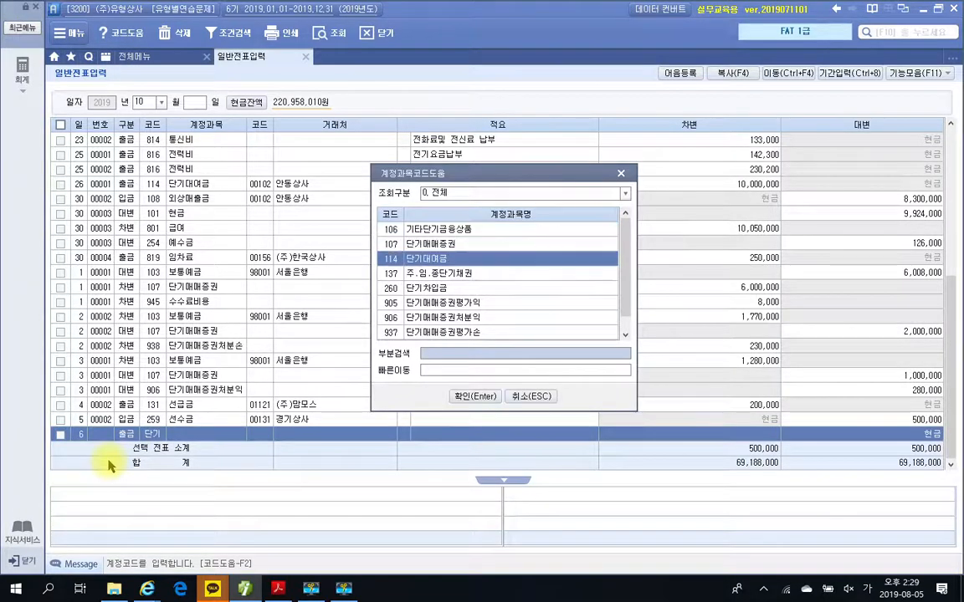
key("Return")
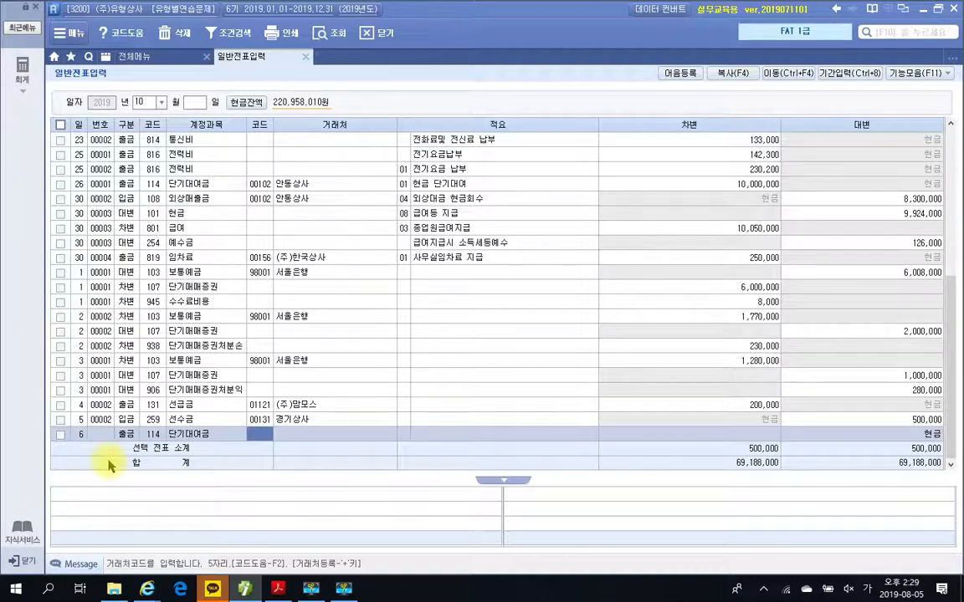
Set the 단기대여금 line's partner to 00167 금나라 and its amount to 2,000,000, without a description
type("금나")
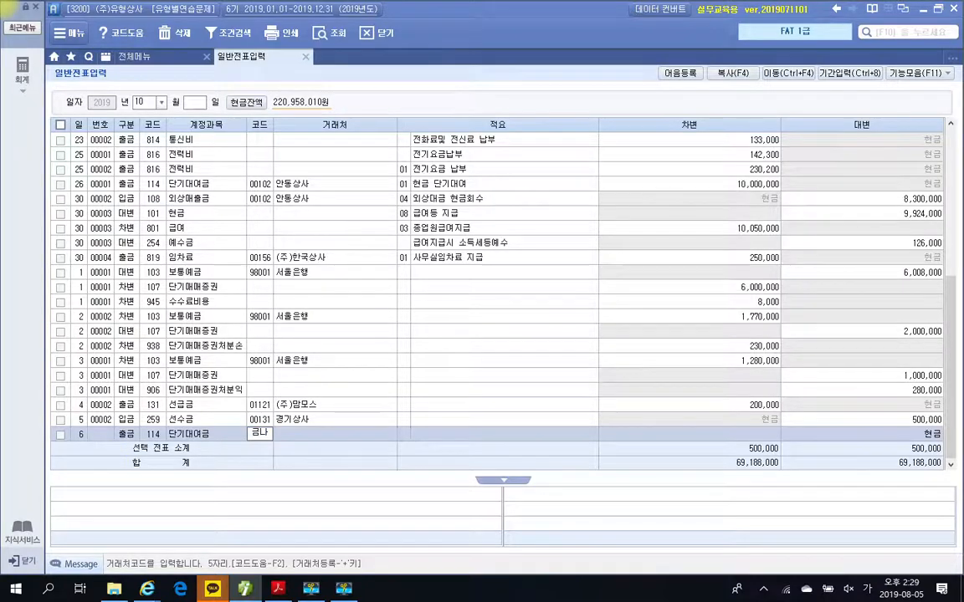
key("Return")
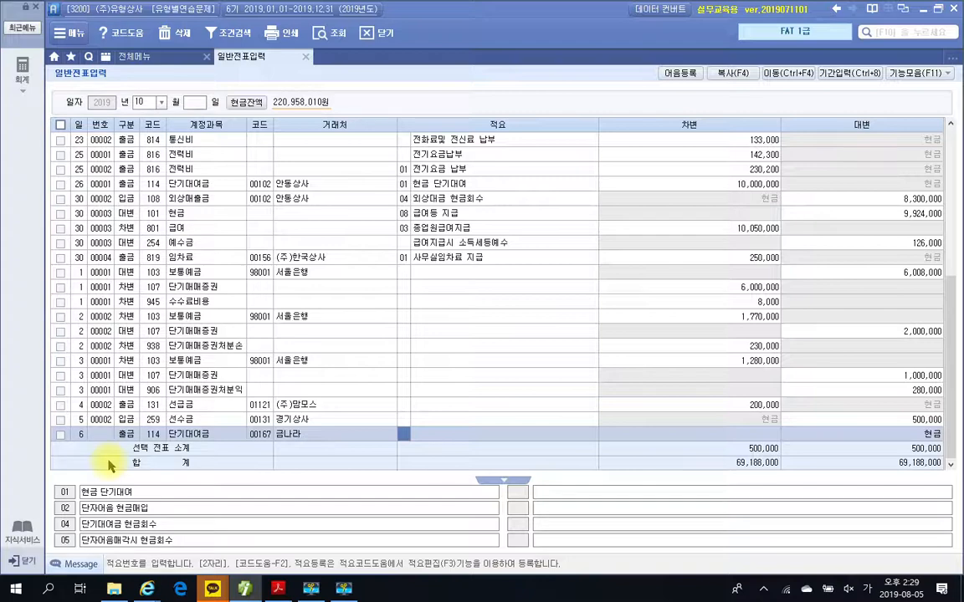
key("Return")
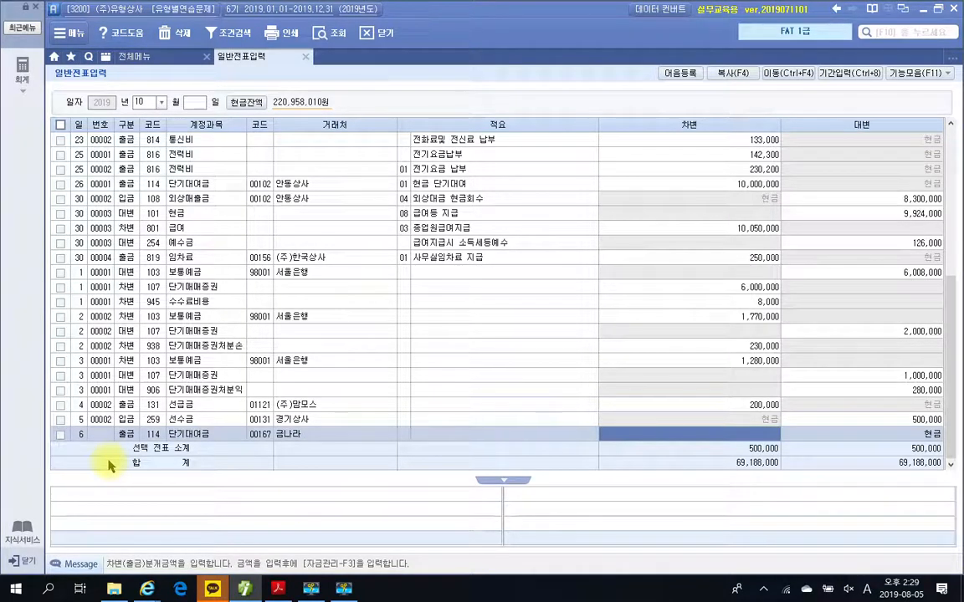
type("2000000")
key("Return")
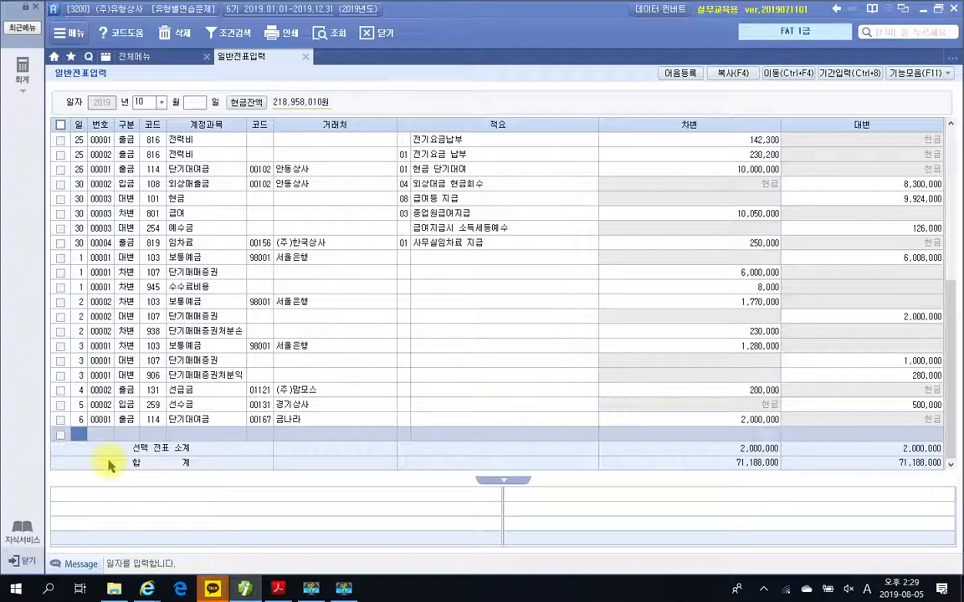
Switch to the PDF, box the 10월 07일 borrowing from 농협, mark its date and 6개월 term, and cross out the interest payment clause
left_click(277, 588)
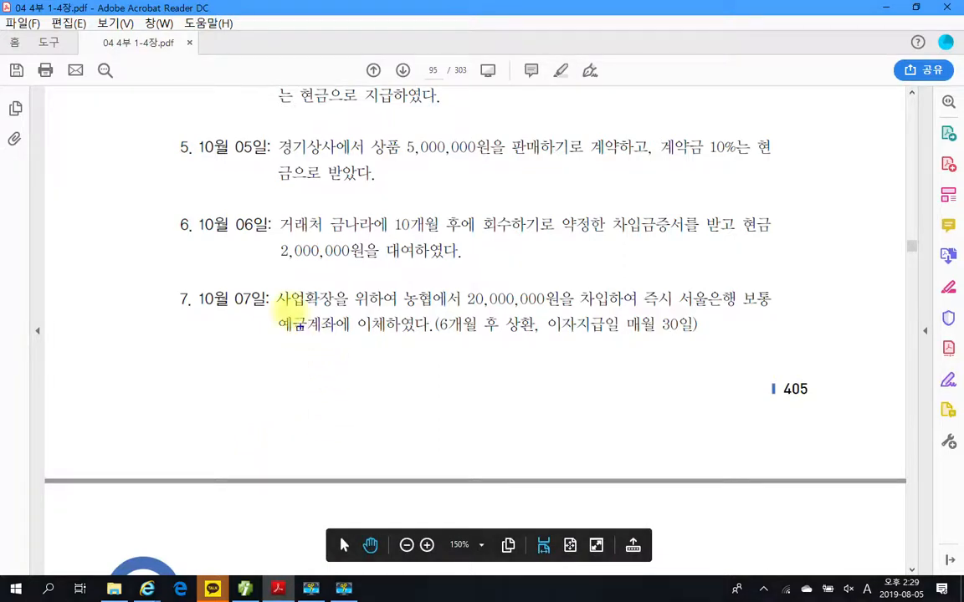
left_click_drag(266, 278, 611, 376)
left_click_drag(686, 378, 794, 369)
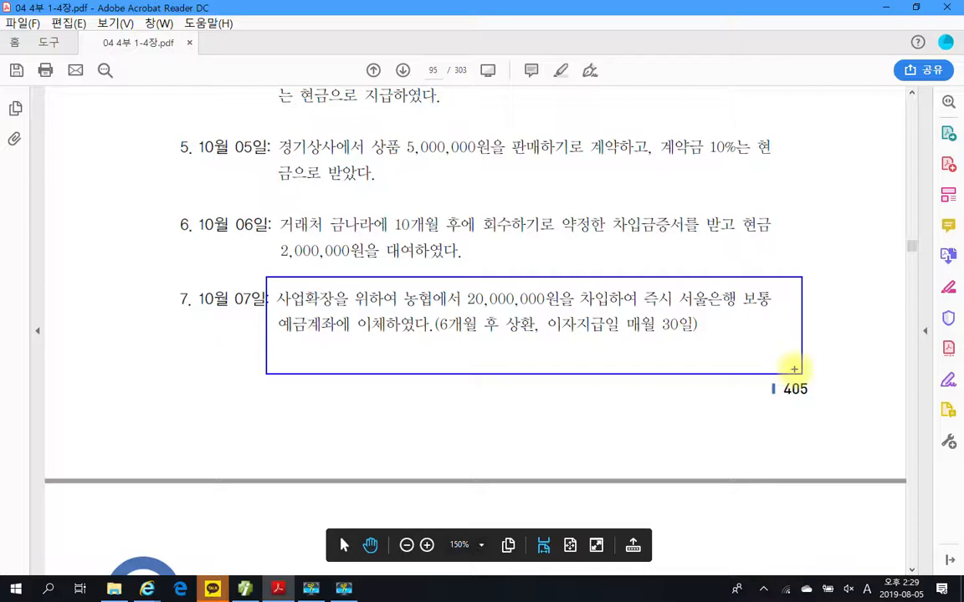
mouse_move(466, 357)
left_mouse_down()
mouse_move(441, 315)
mouse_move(482, 359)
left_mouse_up()
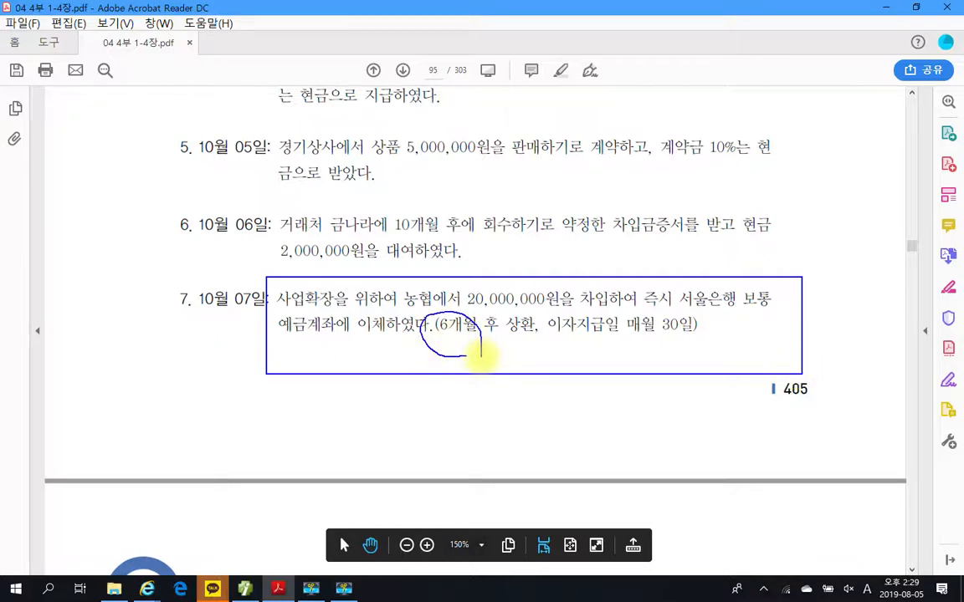
left_click_drag(542, 343, 694, 350)
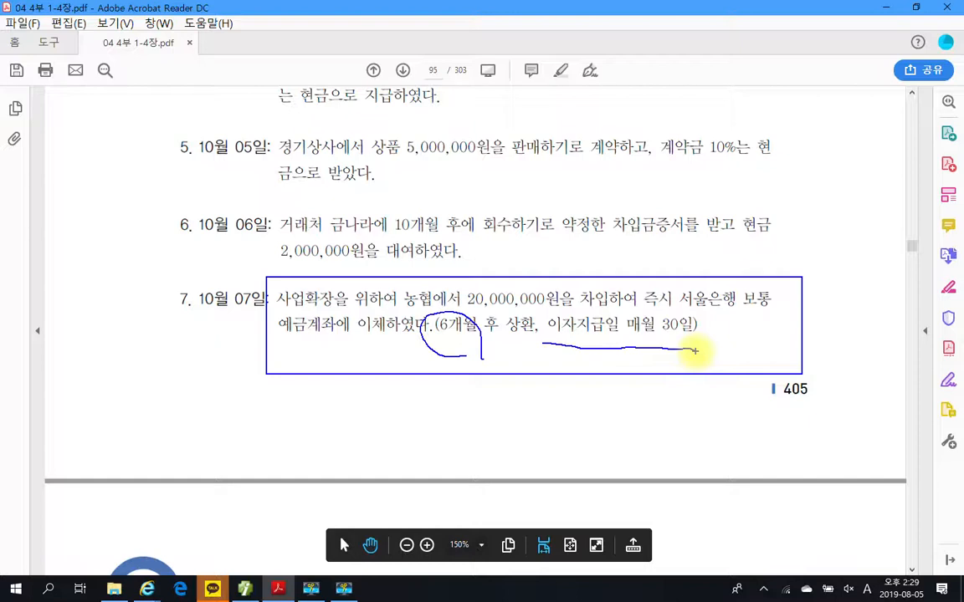
left_click_drag(183, 333, 252, 330)
mouse_move(675, 316)
left_mouse_down()
mouse_move(644, 352)
mouse_move(686, 367)
left_mouse_up()
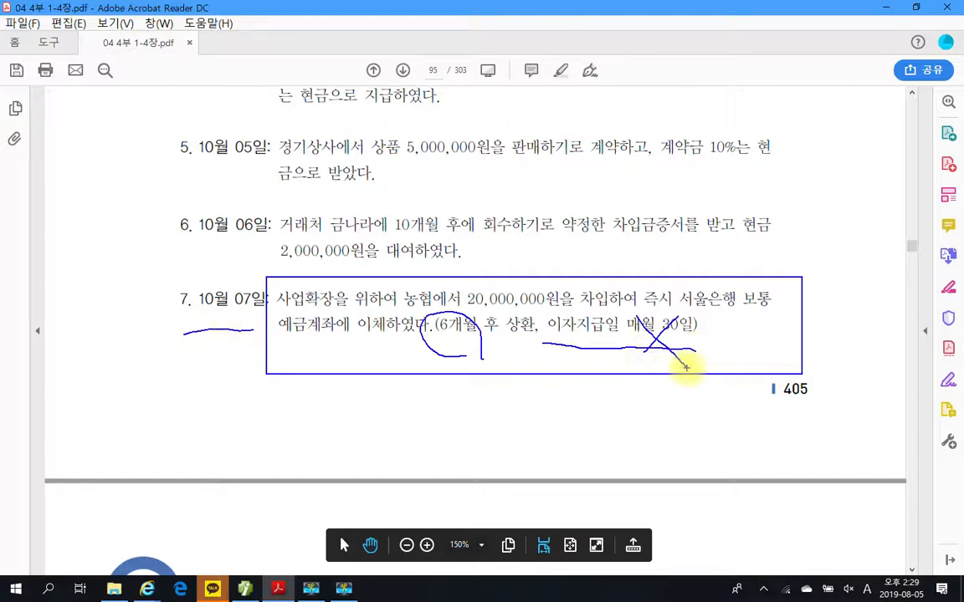
Circle 차입 in the 10월 07일 transaction and handwrite the credit-side account 대) 단기차입금 beneath it
left_click_drag(453, 357, 519, 367)
mouse_move(441, 380)
left_mouse_down()
mouse_move(471, 377)
mouse_move(485, 387)
left_mouse_up()
mouse_move(489, 367)
left_mouse_down()
mouse_move(485, 412)
mouse_move(517, 394)
mouse_move(490, 422)
left_mouse_up()
mouse_move(508, 395)
left_mouse_down()
mouse_move(530, 395)
mouse_move(523, 412)
left_mouse_up()
left_click_drag(550, 377, 540, 426)
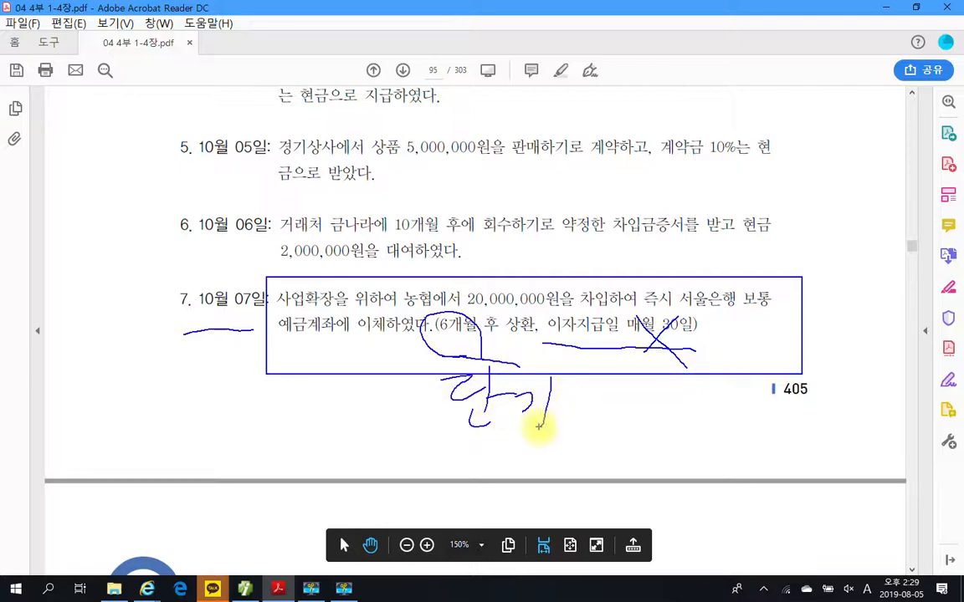
left_click_drag(579, 311, 614, 294)
mouse_move(566, 388)
left_mouse_down()
mouse_move(589, 390)
mouse_move(591, 404)
mouse_move(571, 420)
left_mouse_up()
left_click_drag(581, 411, 600, 422)
mouse_move(616, 379)
left_mouse_down()
mouse_move(612, 445)
mouse_move(627, 411)
left_mouse_up()
mouse_move(649, 392)
left_mouse_down()
mouse_move(656, 399)
mouse_move(647, 395)
left_mouse_up()
left_click_drag(658, 374, 656, 416)
mouse_move(646, 415)
left_mouse_down()
mouse_move(644, 437)
mouse_move(660, 417)
mouse_move(674, 435)
left_mouse_up()
left_click_drag(688, 385, 736, 389)
mouse_move(703, 399)
left_mouse_down()
mouse_move(738, 402)
mouse_move(695, 445)
left_mouse_up()
left_click_drag(698, 416, 732, 441)
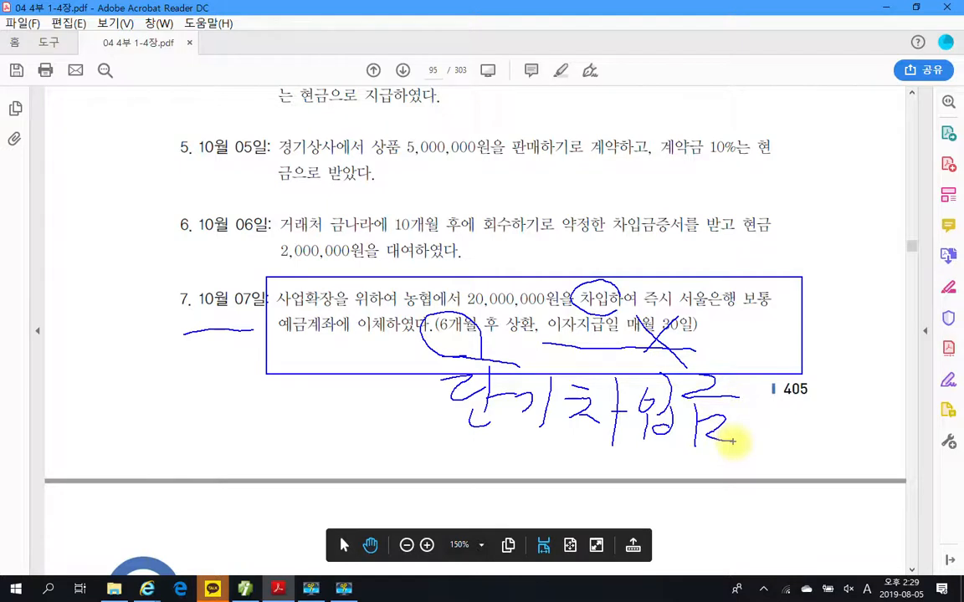
mouse_move(362, 390)
left_mouse_down()
mouse_move(366, 421)
mouse_move(382, 408)
left_mouse_up()
mouse_move(384, 387)
left_mouse_down()
mouse_move(387, 433)
mouse_move(374, 457)
left_mouse_up()
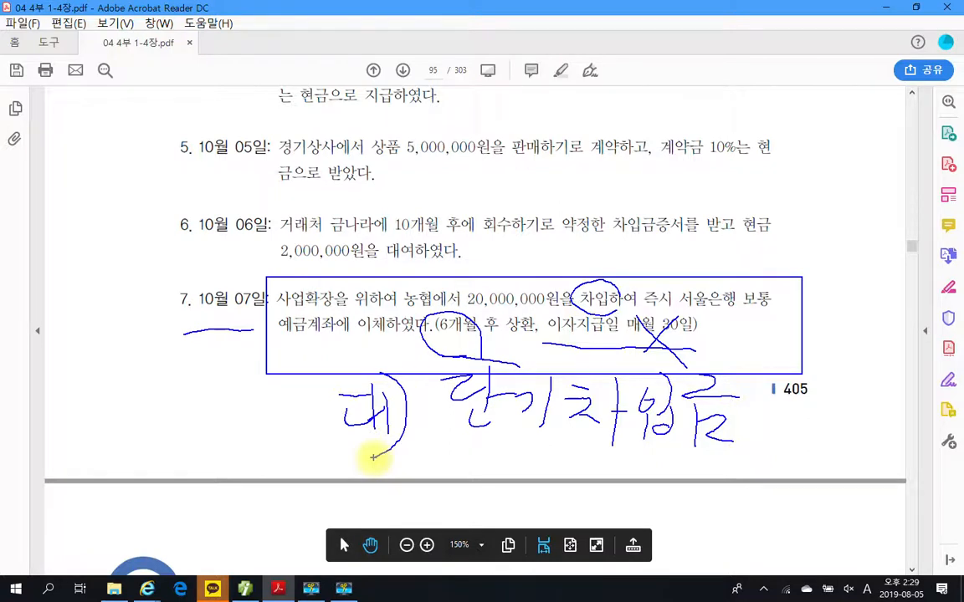
Clear the PDF markings, switch to Smart A and start a day 7 credit (대변) line with account 260 단기차입금, looked up by 단기
key("Escape")
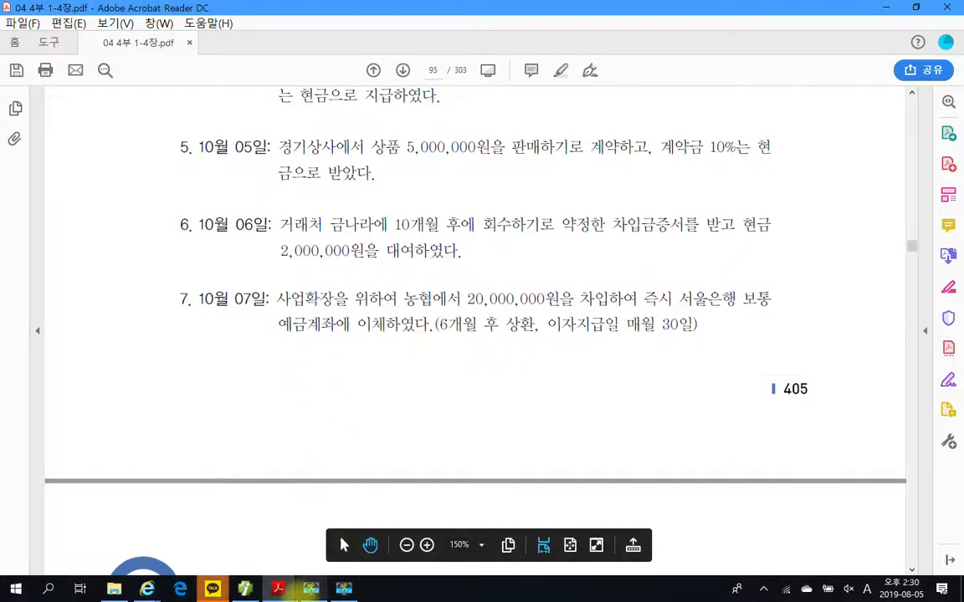
left_click(245, 589)
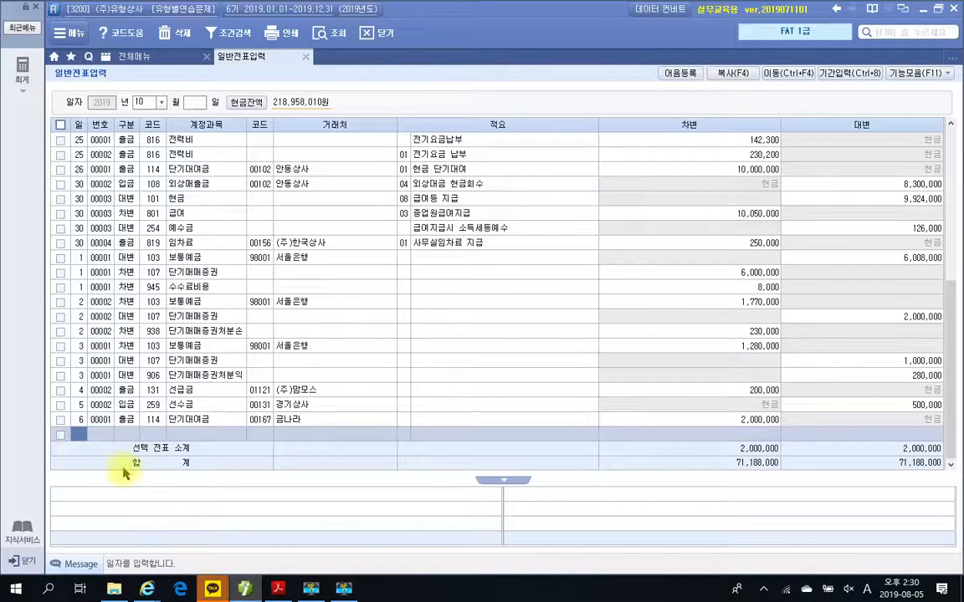
type("7")
key("Return")
key("4")
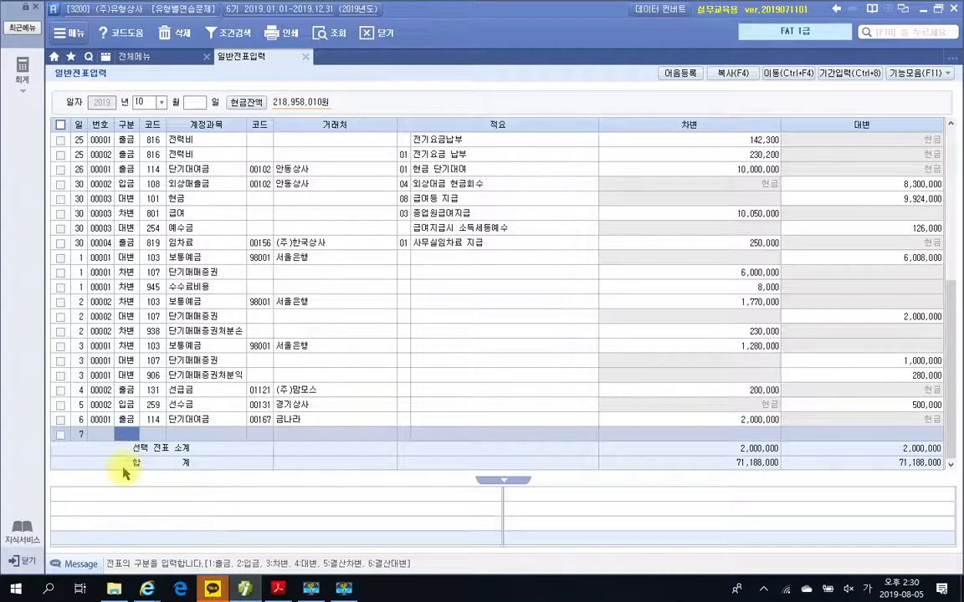
key("Return")
type("단기")
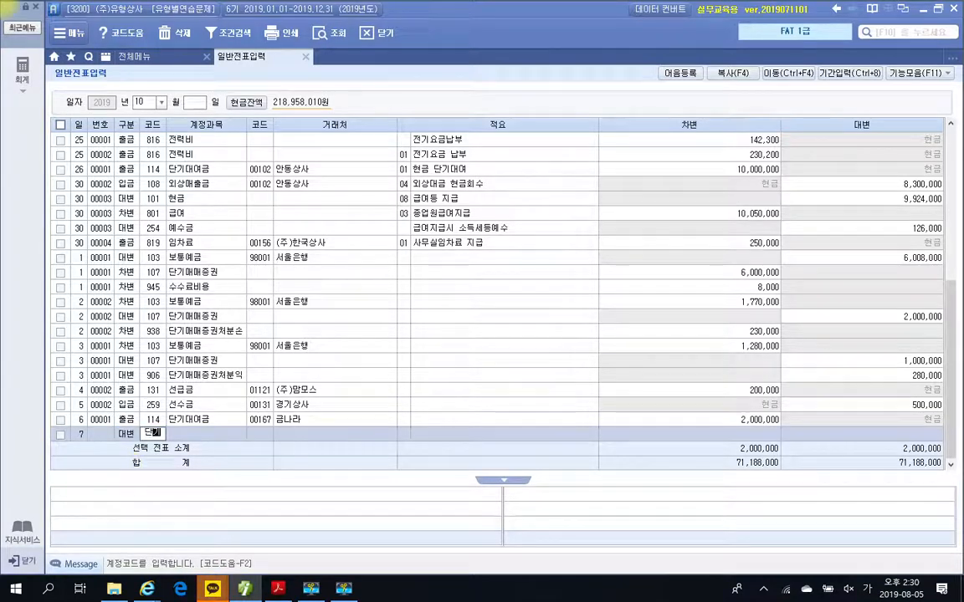
key("Return")
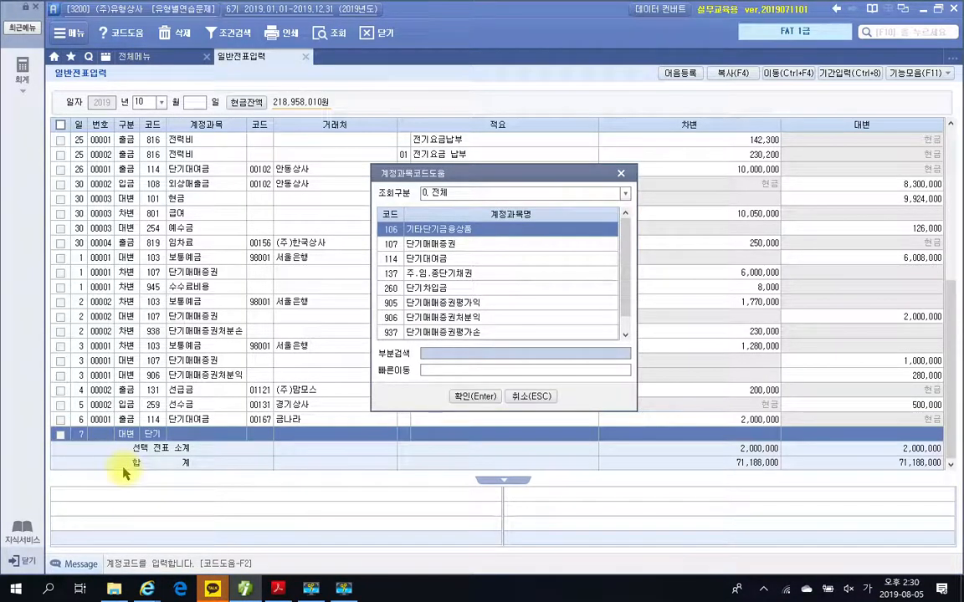
key("Down")
key("Down")
key("Down")
key("Down")
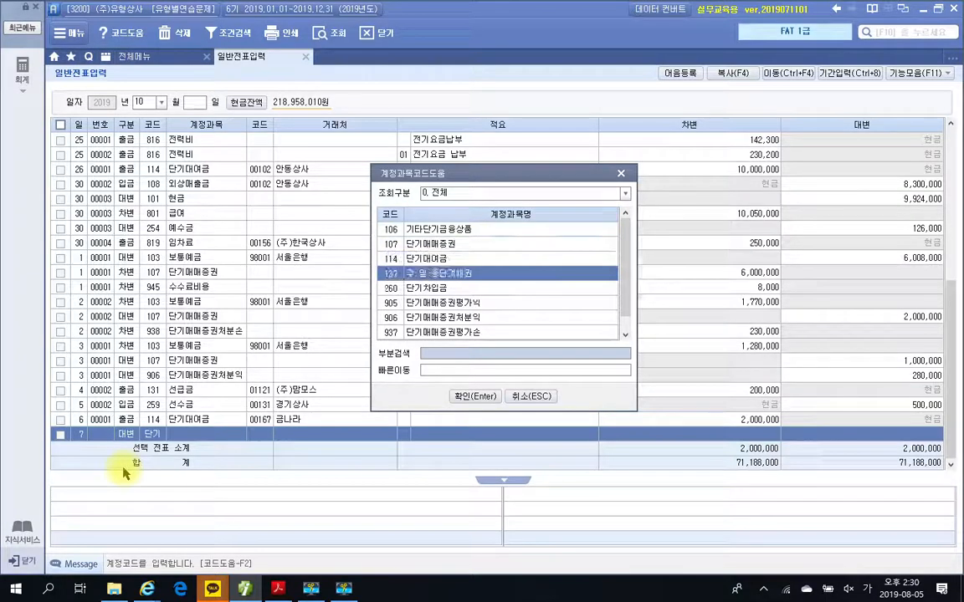
key("Return")
Set the 단기차입금 line's partner to 98010 농협 and its amount to 20,000,000, without a description
type("농협")
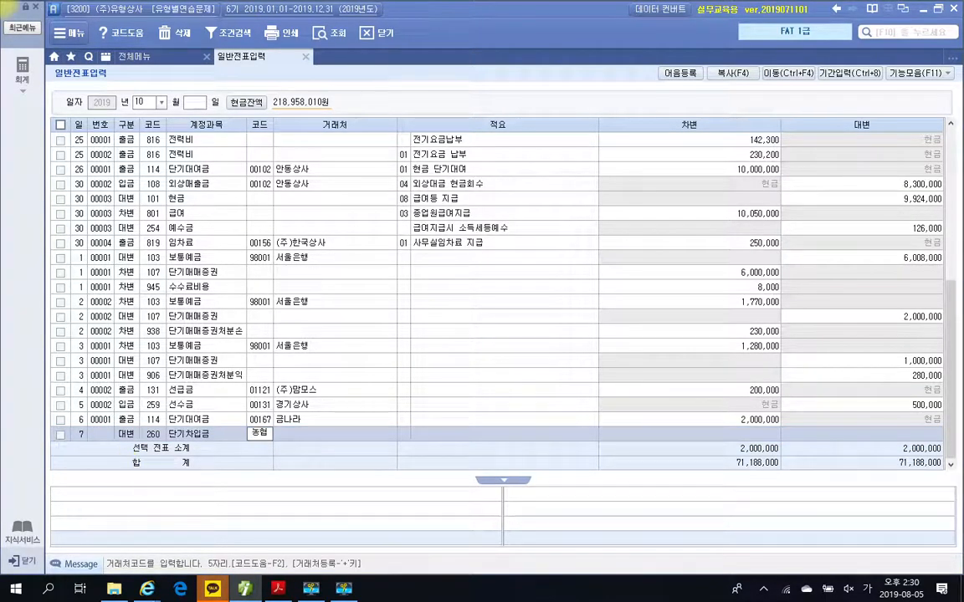
key("Return")
key("Return")
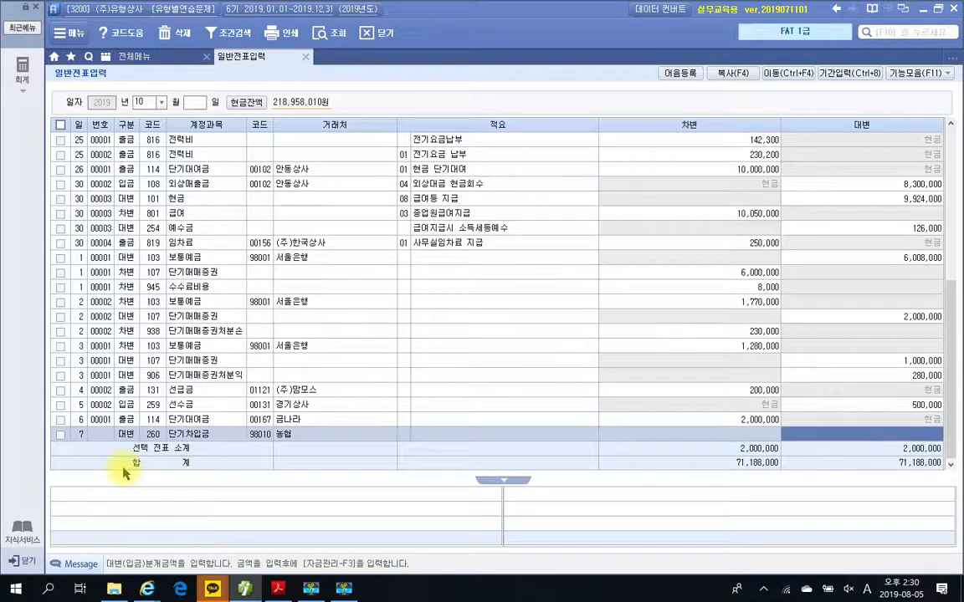
type("20000000")
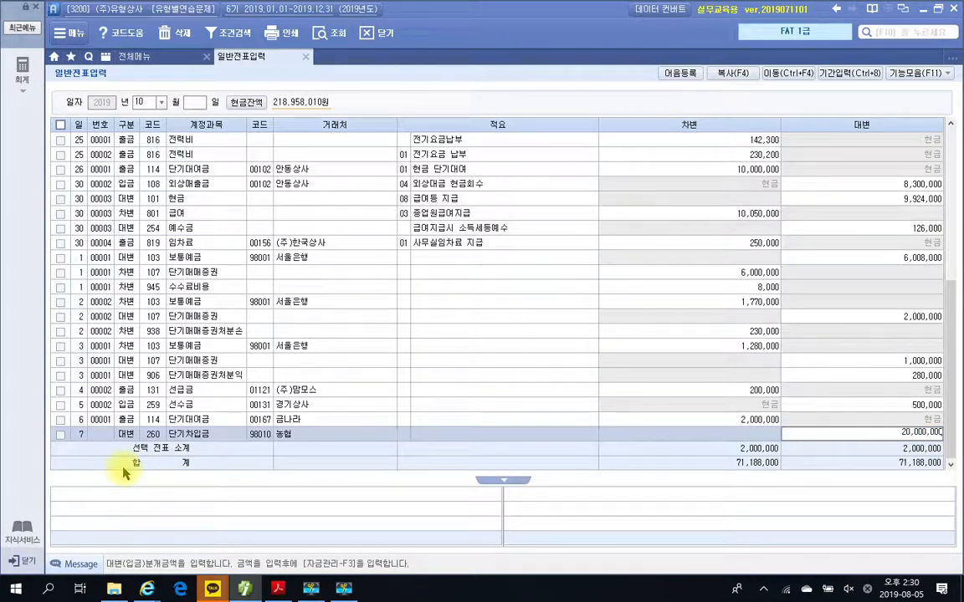
key("Return")
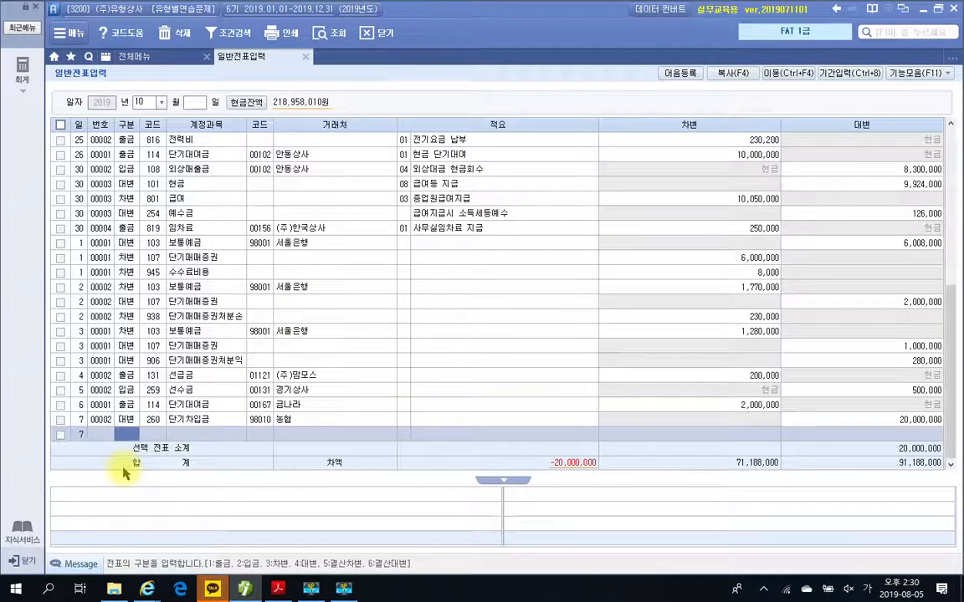
Add the day 7 debit (차변) line for account 103 보통예금 with partner 98001 서울은행 and amount 20,000,000, without a description
type("3")
key("Return")
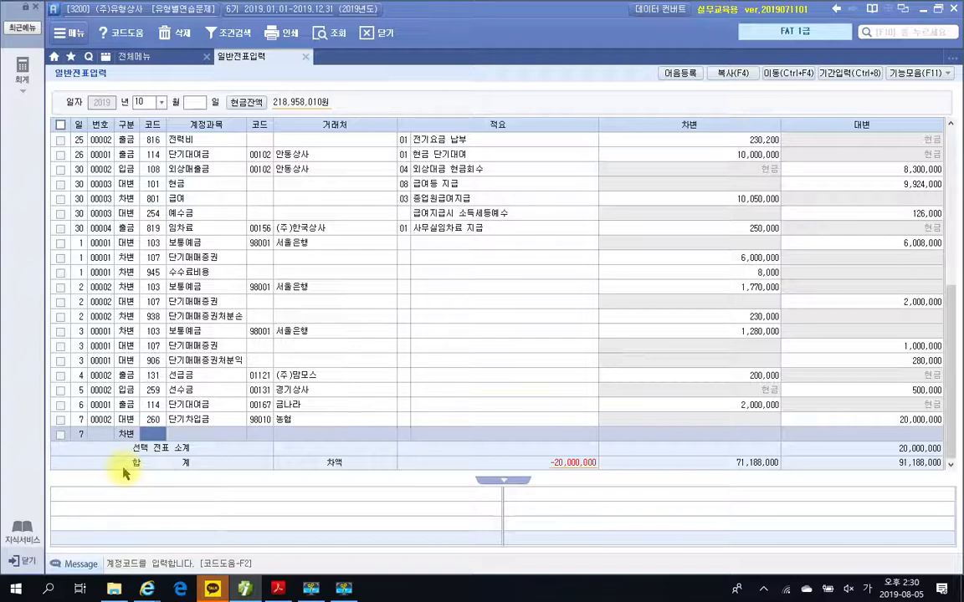
type("103")
key("Return")
type("98001")
key("Return")
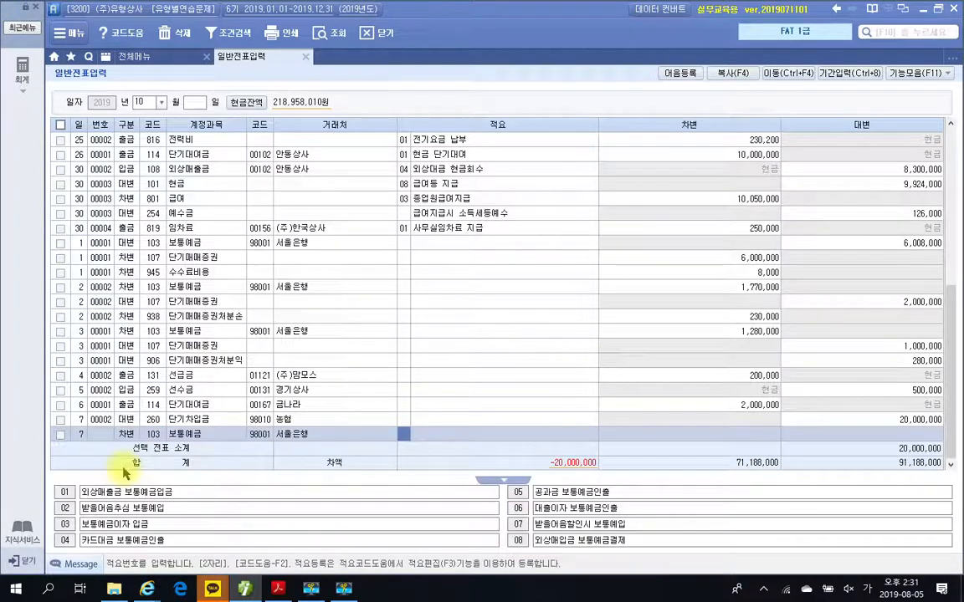
key("Return")
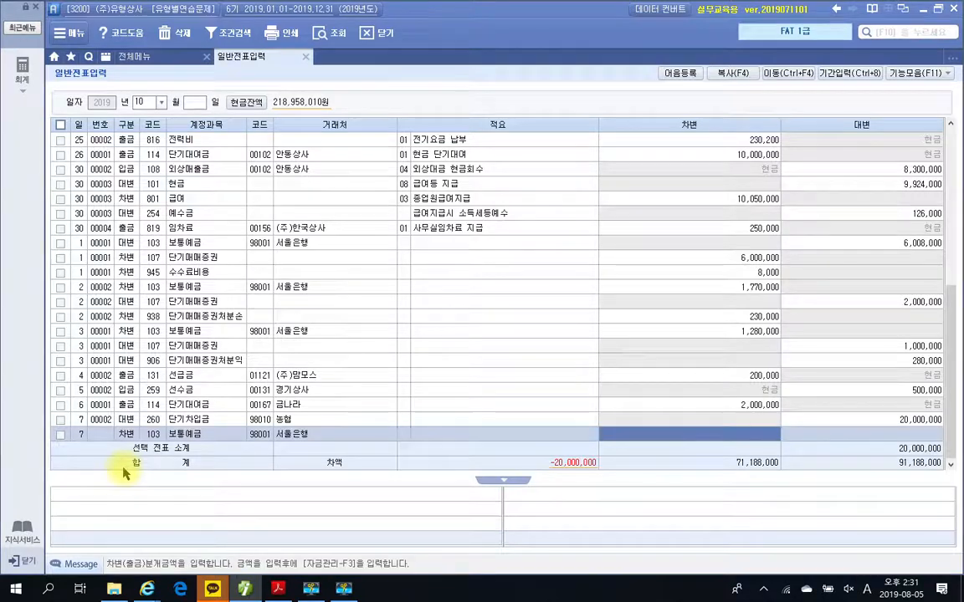
type("20000000")
key("Return")
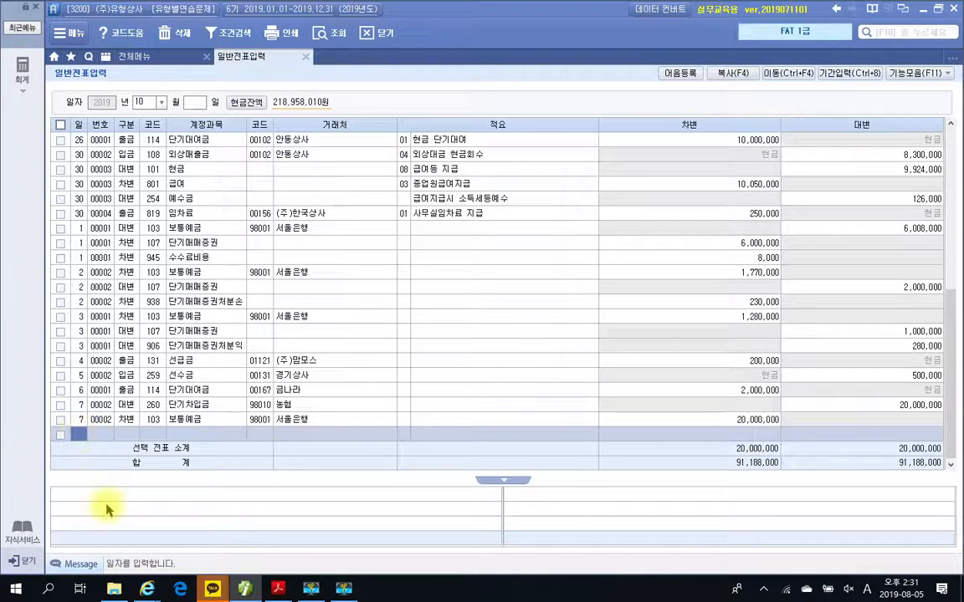
Switch to the PDF, box the 10월 08일 travel advance transaction, circle its cash payment clause and underline the date
left_click(278, 590)
scroll(305, 512, "down", 3)
scroll(309, 512, "down", 10)
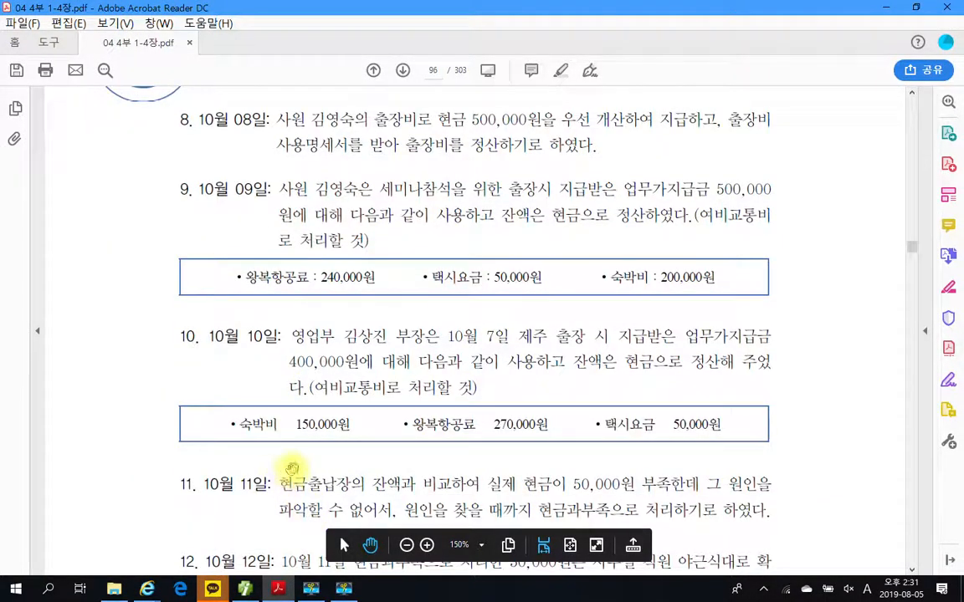
left_click_drag(269, 98, 797, 168)
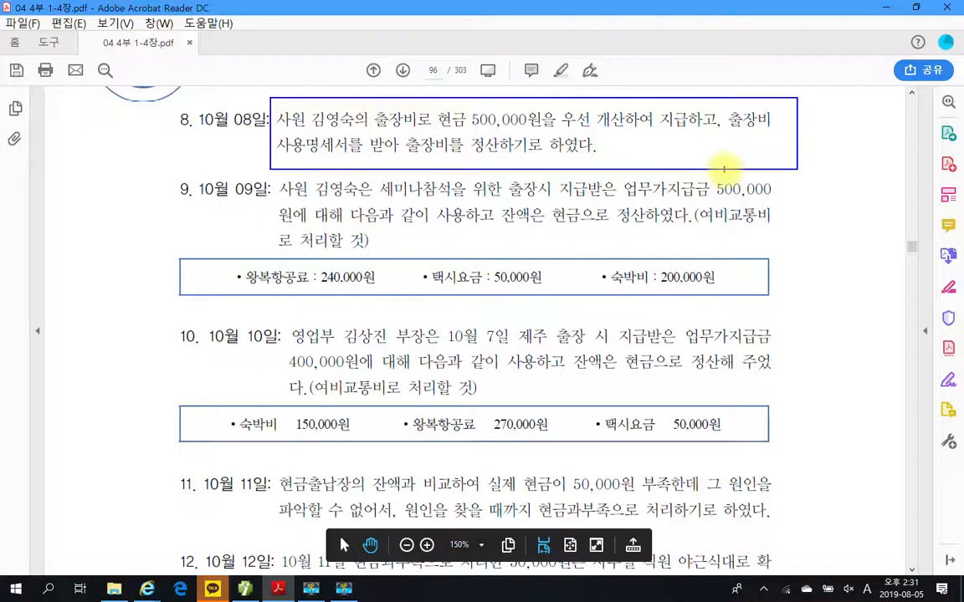
mouse_move(715, 140)
left_mouse_down()
mouse_move(282, 117)
mouse_move(498, 102)
mouse_move(648, 105)
mouse_move(707, 147)
left_mouse_up()
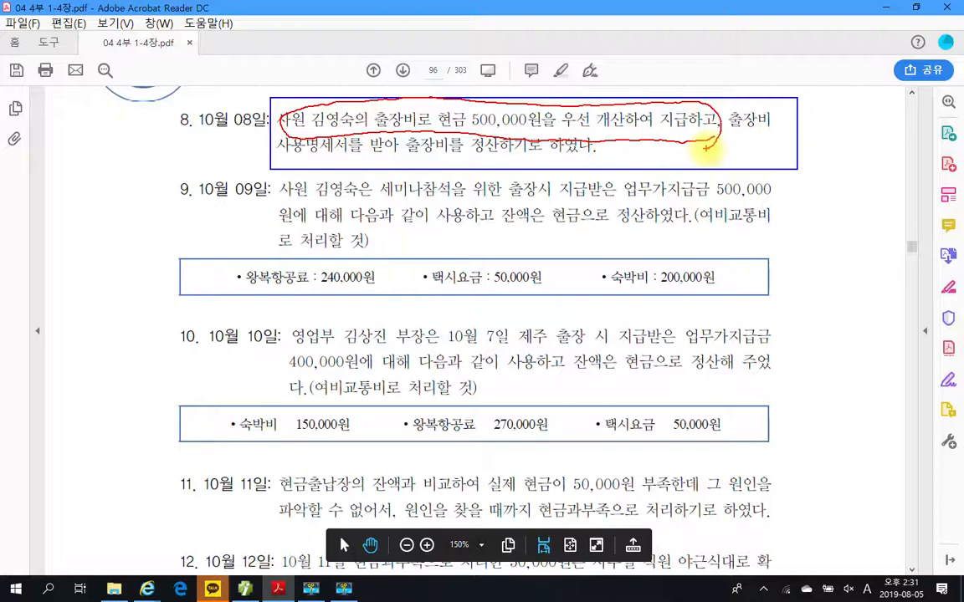
left_click_drag(706, 147, 205, 131)
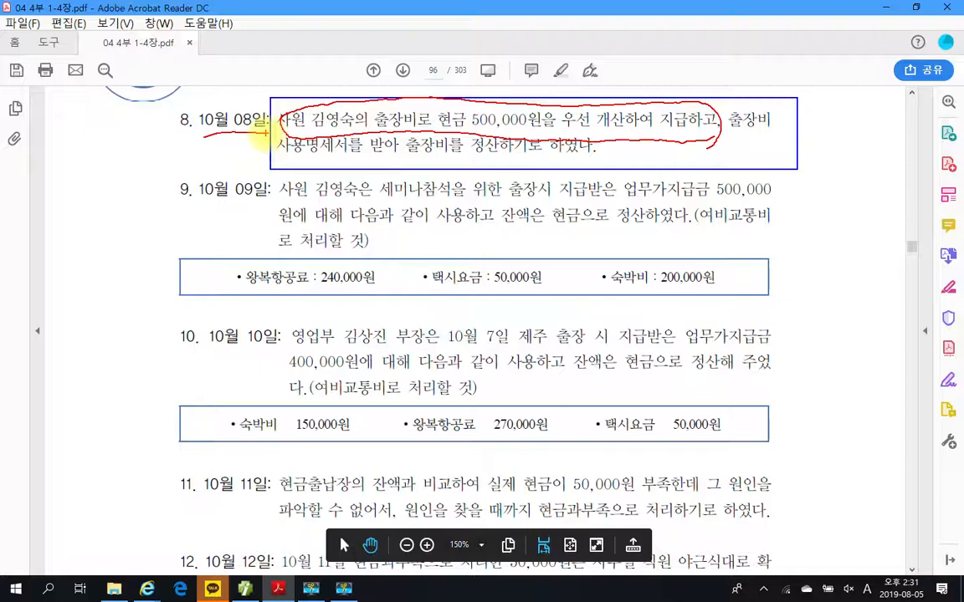
Handwrite the account name 가지급금 in quotation marks beside the 10월 08일 transaction, and clear all the markings
left_click_drag(52, 158, 59, 203)
mouse_move(96, 123)
left_mouse_down()
mouse_move(102, 229)
mouse_move(123, 184)
left_mouse_up()
mouse_move(117, 135)
left_mouse_down()
mouse_move(99, 194)
mouse_move(151, 185)
left_mouse_up()
left_click_drag(156, 125, 159, 236)
mouse_move(192, 125)
left_mouse_down()
mouse_move(165, 173)
mouse_move(174, 197)
mouse_move(208, 182)
mouse_move(244, 138)
mouse_move(241, 205)
left_mouse_up()
mouse_move(210, 166)
left_mouse_down()
mouse_move(244, 194)
mouse_move(261, 194)
left_mouse_up()
left_click_drag(29, 144, 34, 169)
mouse_move(279, 99)
left_mouse_down()
mouse_move(276, 116)
mouse_move(285, 121)
left_mouse_up()
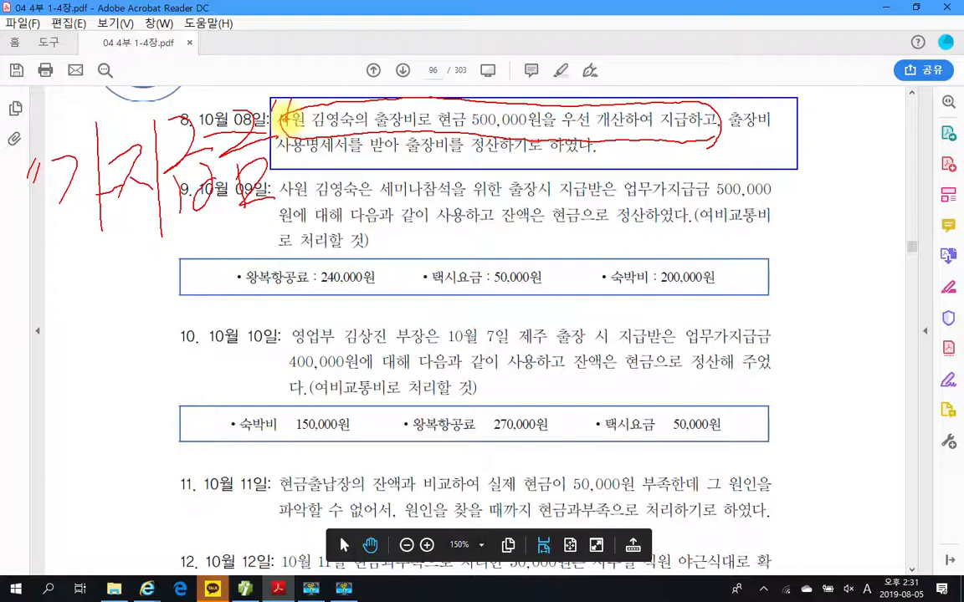
key("Escape")
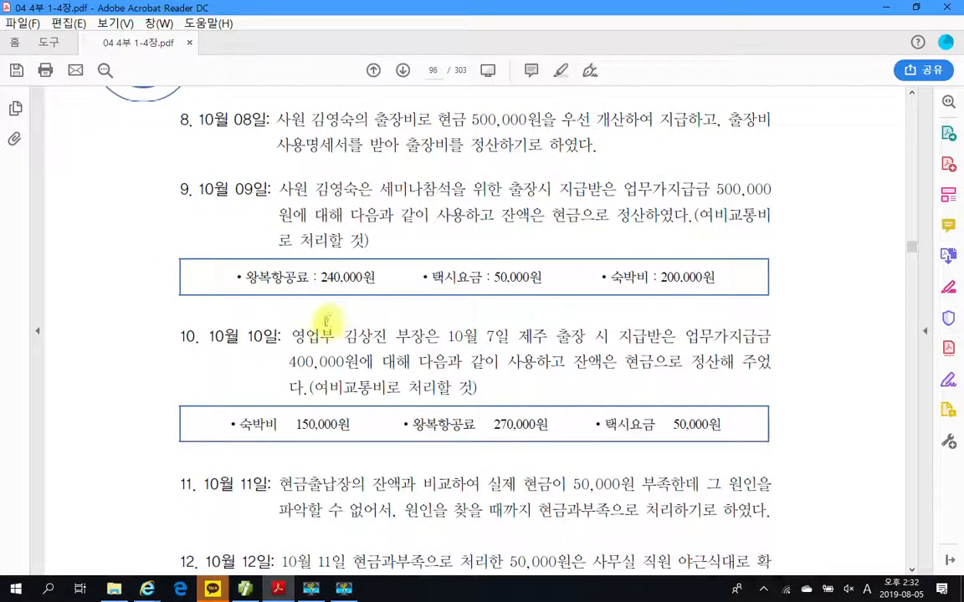
Switch to Smart A and start a day 8 cash payment (출금) line with account 134 가지급금, looked up by 가지
left_click(272, 590)
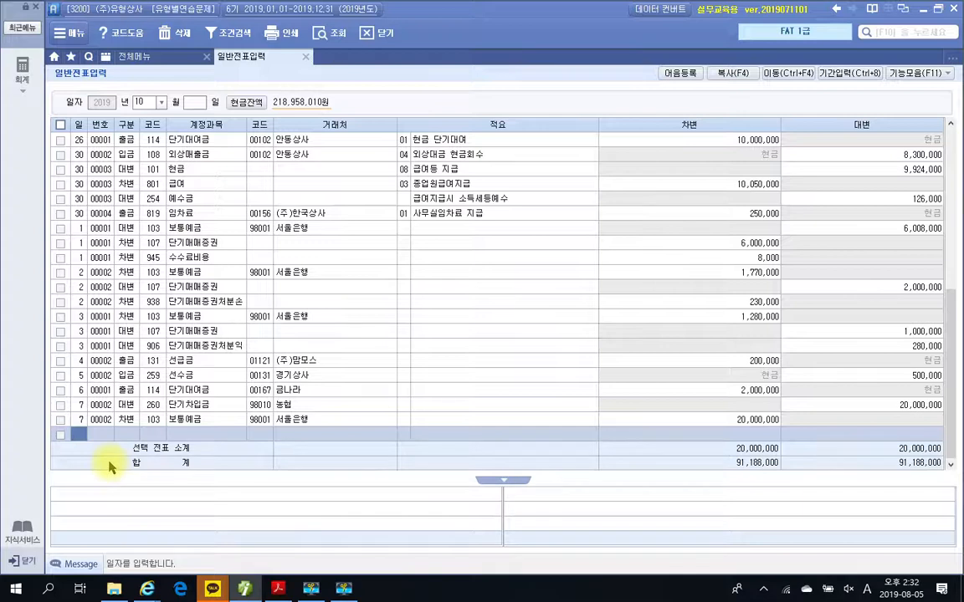
type("8")
key("Return")
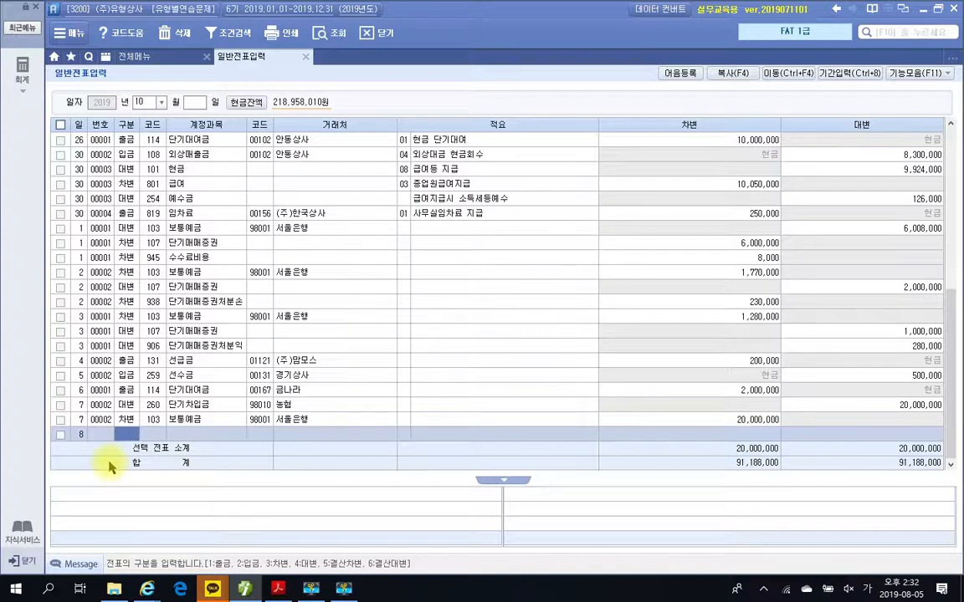
type("1")
key("Return")
type("가")
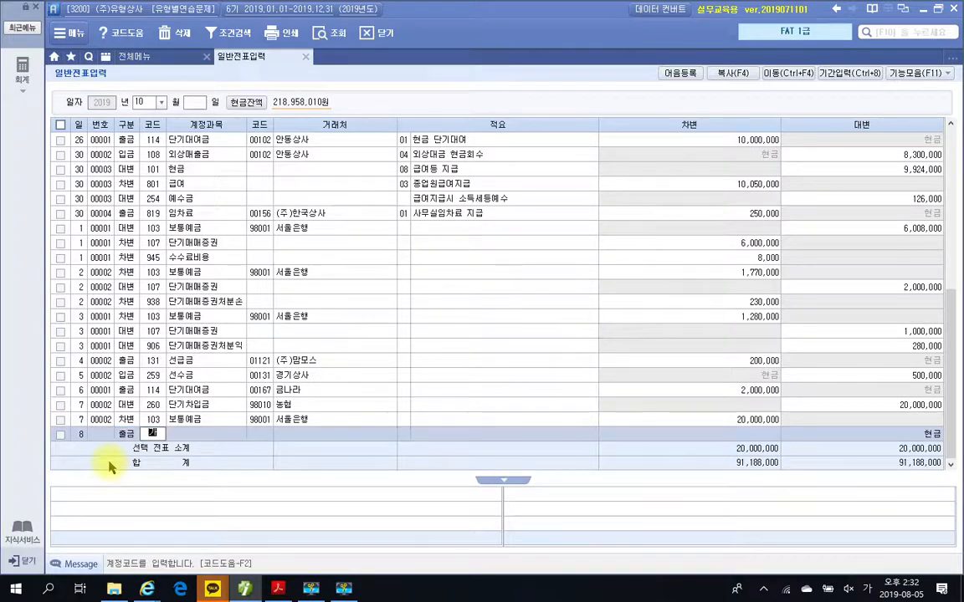
type("지")
key("Return")
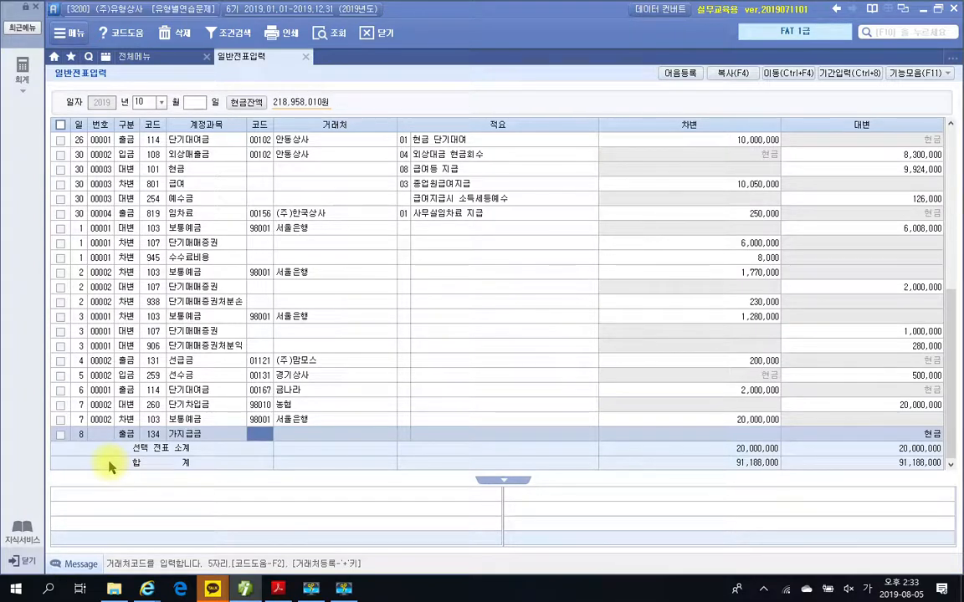
Set the 가지급금 line's partner to the employee from the 10월 08일 transaction and its amount to 500,000, without a description
type("김영")
key("Return")
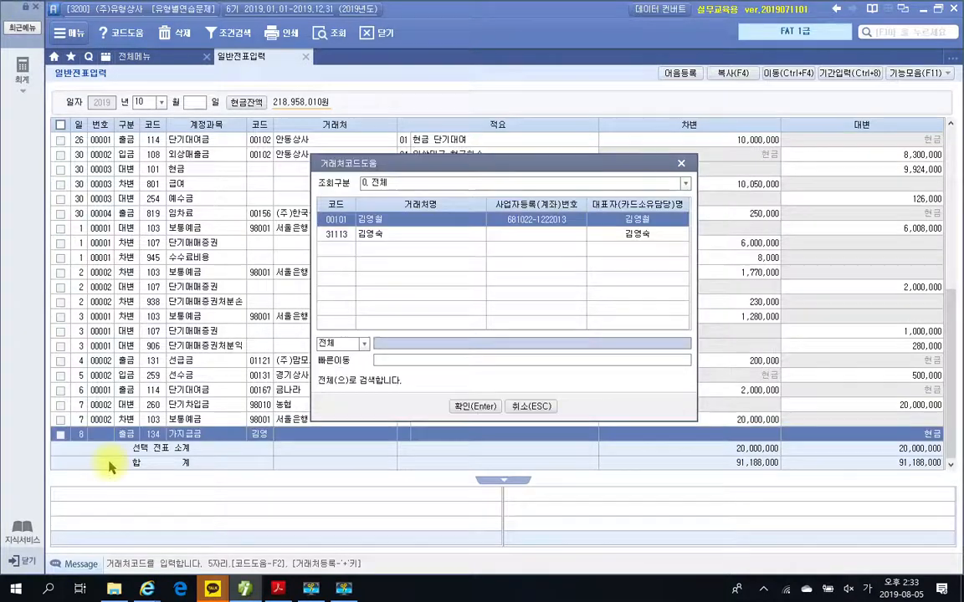
key("Down")
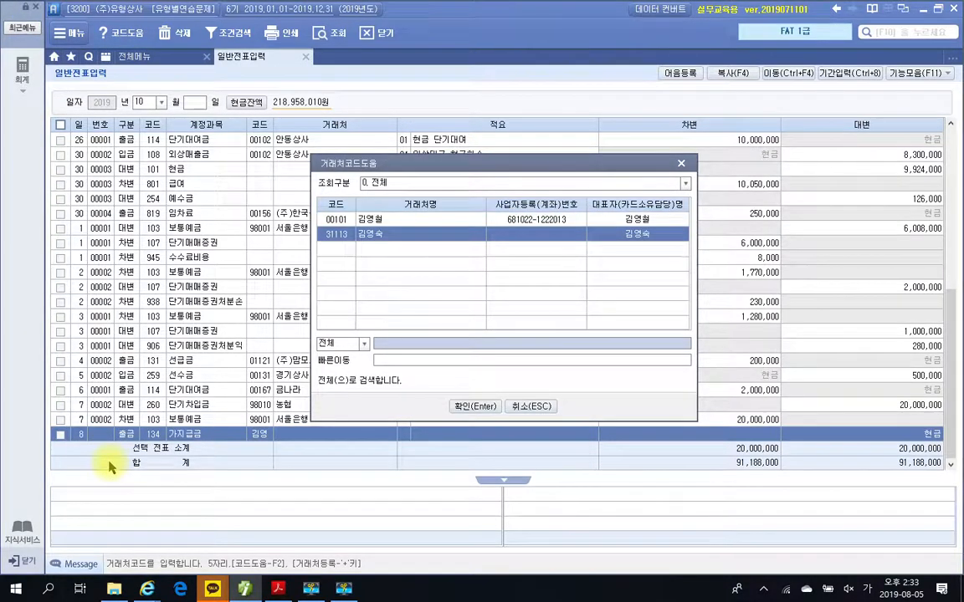
key("Return")
key("Return")
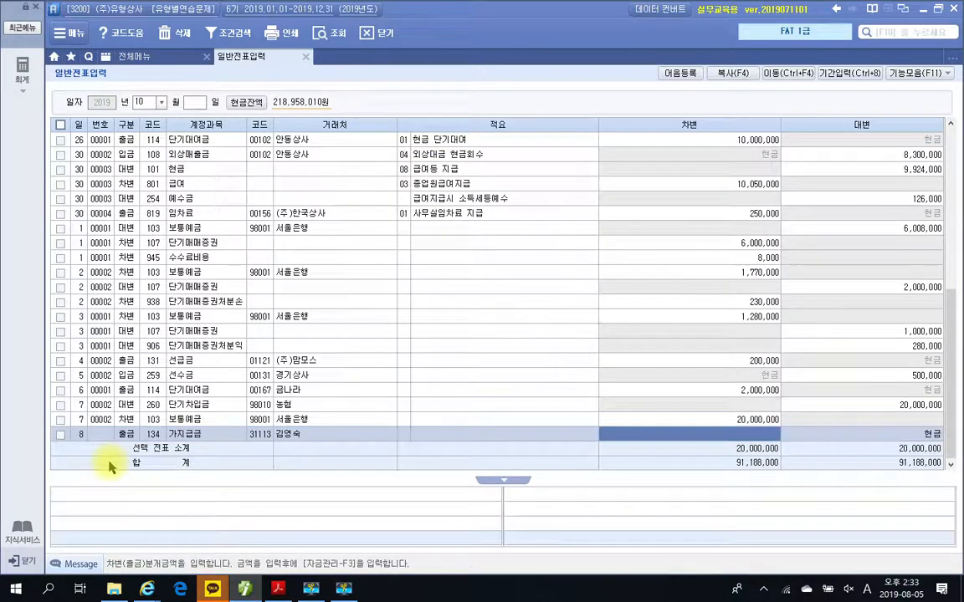
type("500000")
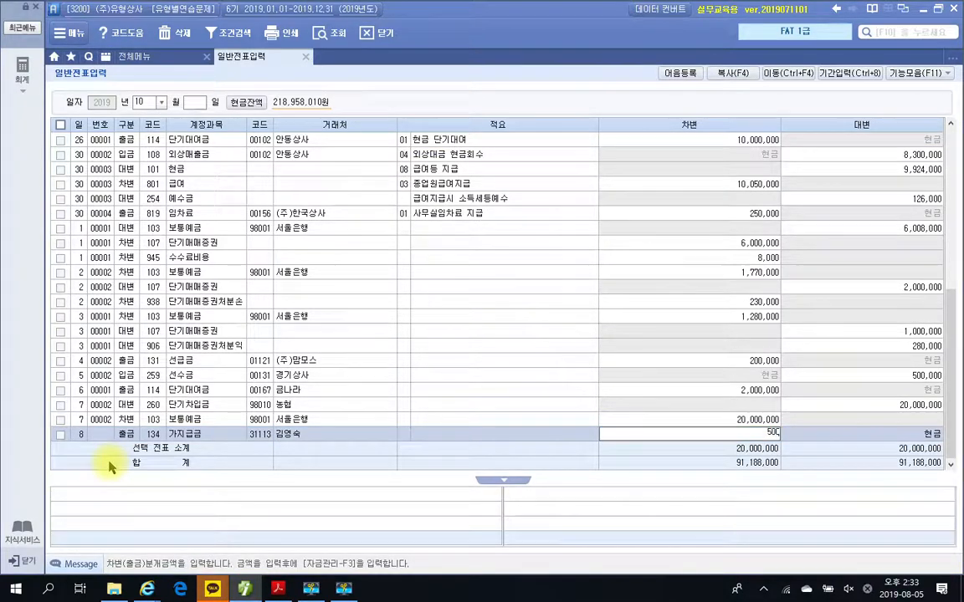
key("Return")
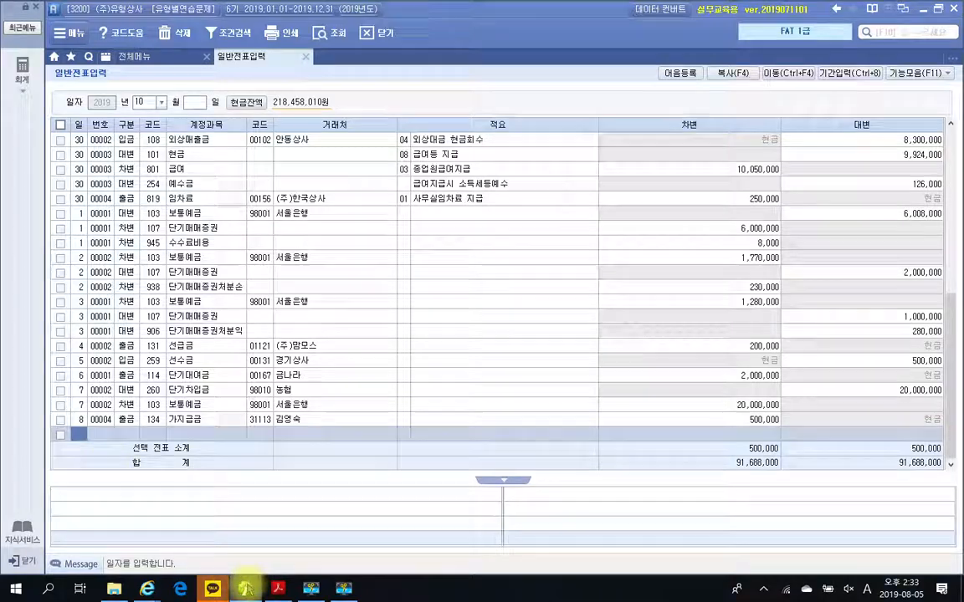
Switch to the PDF, box the 10월 09일 travel advance settlement and circle its 여비교통비 instruction
left_click(278, 588)
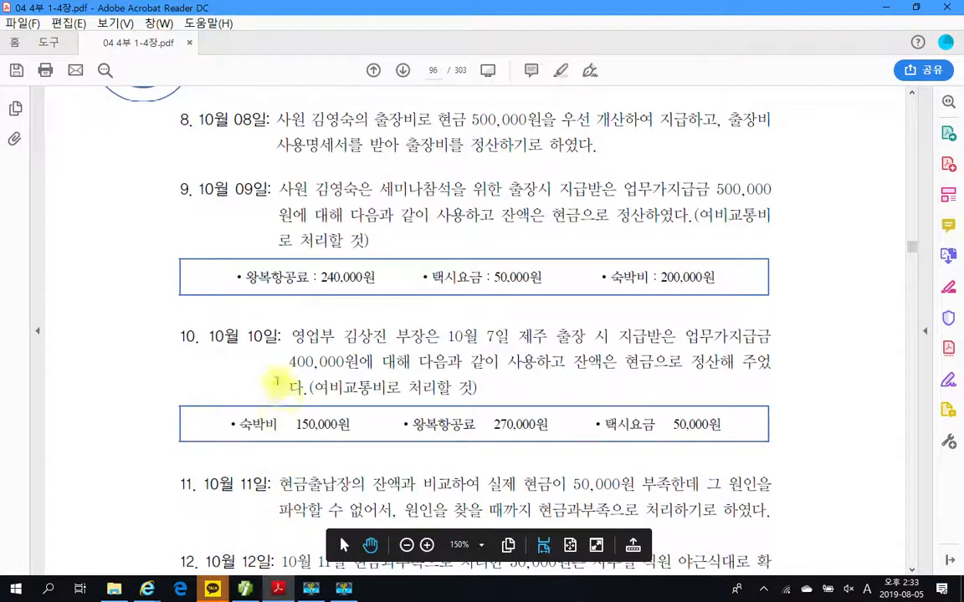
left_click_drag(153, 172, 812, 322)
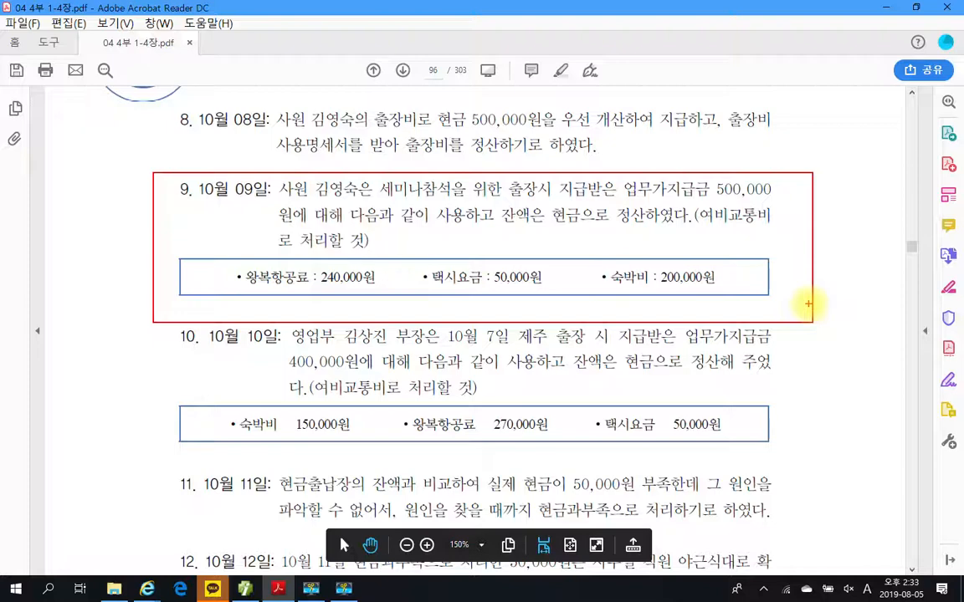
left_click_drag(692, 224, 773, 233)
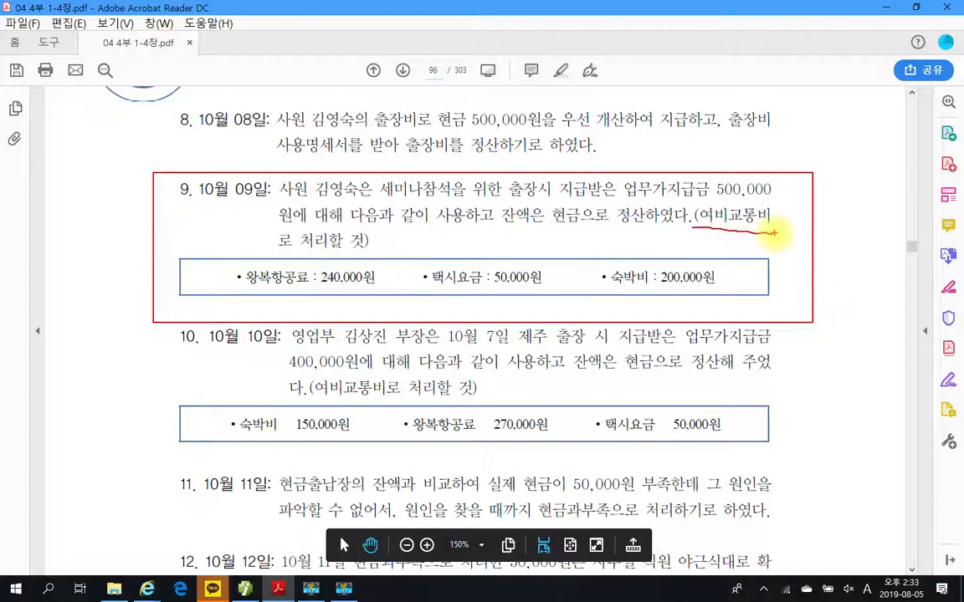
mouse_move(691, 227)
left_mouse_down()
mouse_move(688, 207)
mouse_move(791, 216)
mouse_move(792, 237)
left_mouse_up()
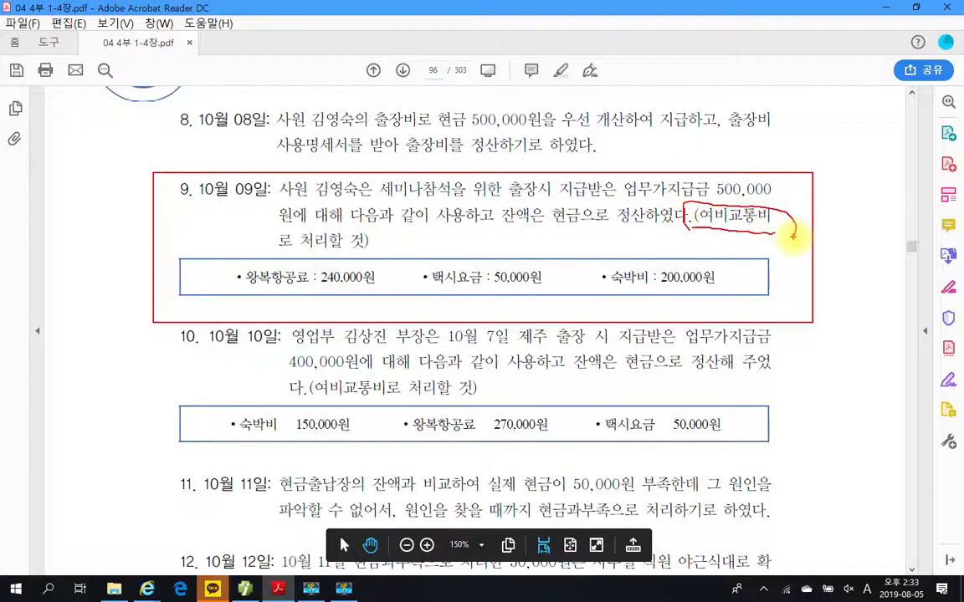
Mark plus signs between the three 10월 09일 expense amounts and handwrite their sum, = 490,000
mouse_move(389, 282)
left_mouse_down()
mouse_move(415, 281)
mouse_move(404, 303)
left_mouse_up()
mouse_move(562, 286)
left_mouse_down()
mouse_move(601, 285)
mouse_move(579, 316)
left_mouse_up()
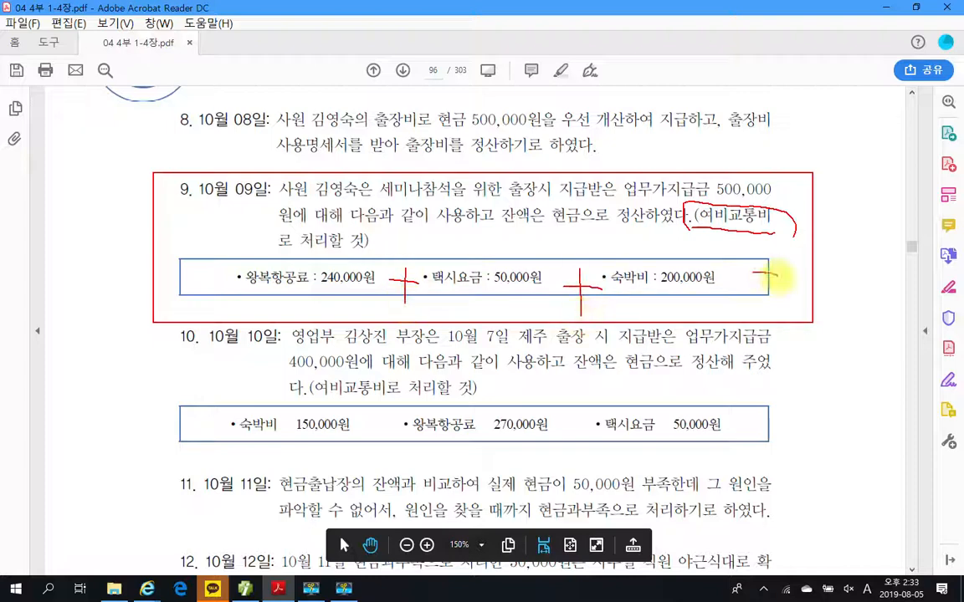
left_click_drag(751, 274, 778, 285)
left_click_drag(749, 287, 774, 290)
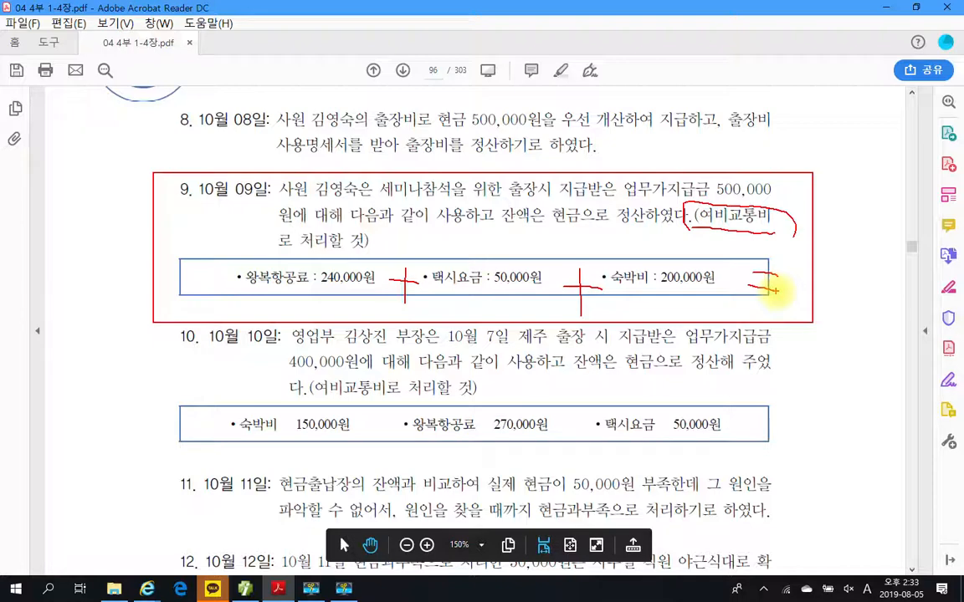
mouse_move(775, 290)
left_mouse_down()
mouse_move(799, 251)
mouse_move(823, 327)
mouse_move(862, 289)
mouse_move(875, 322)
mouse_move(904, 301)
mouse_move(935, 310)
left_mouse_up()
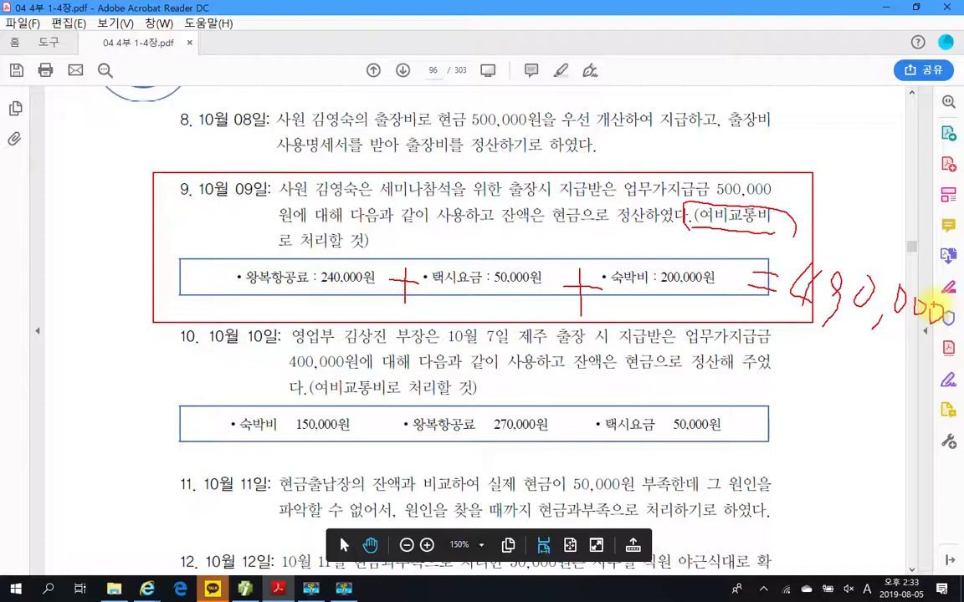
Annotate 여비교통비, underline the 08일 date, box 가지급금 500,000 in the 10월 09일 transaction, and clear all the markings
mouse_move(691, 237)
left_mouse_down()
mouse_move(669, 251)
mouse_move(703, 244)
mouse_move(684, 220)
mouse_move(686, 263)
mouse_move(686, 251)
left_mouse_up()
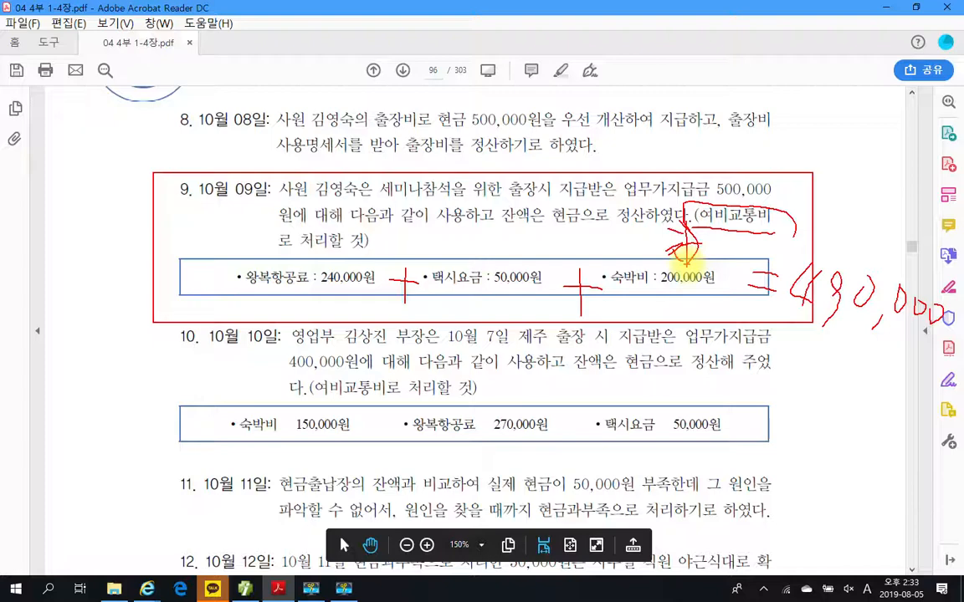
left_click_drag(236, 132, 266, 132)
mouse_move(712, 166)
left_mouse_down()
mouse_move(800, 210)
mouse_move(750, 159)
mouse_move(683, 160)
mouse_move(659, 184)
mouse_move(669, 200)
mouse_move(707, 195)
left_mouse_up()
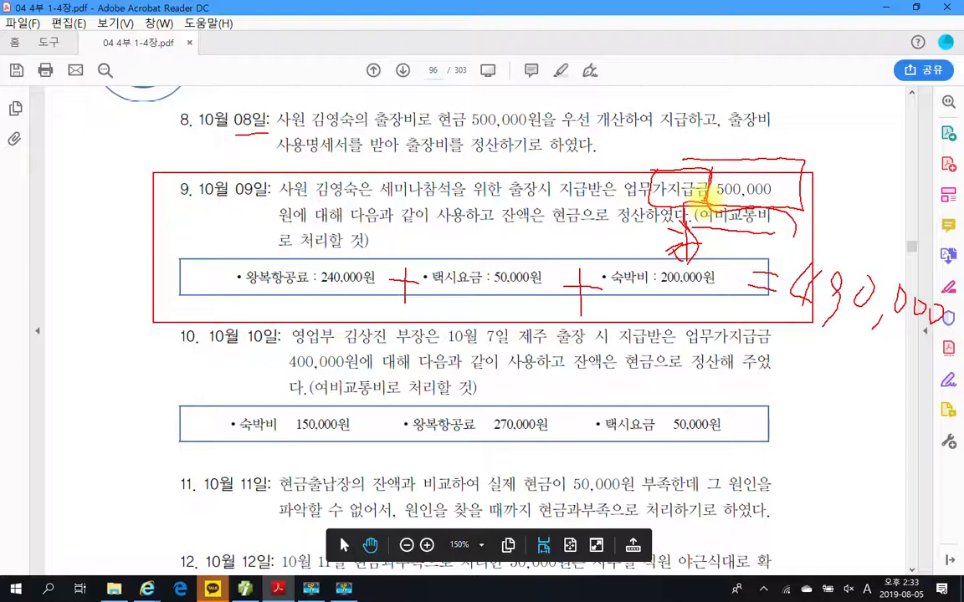
key("Escape")
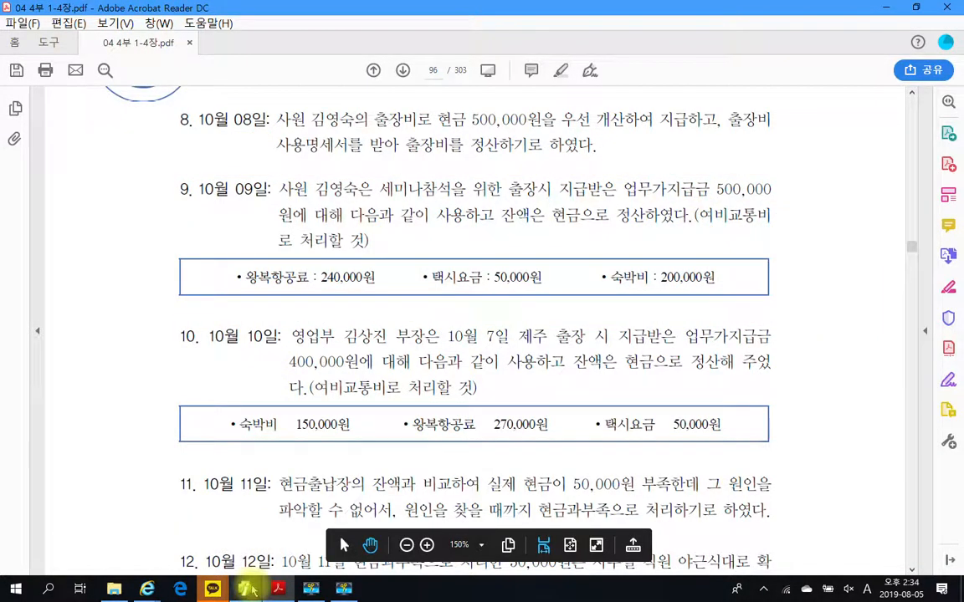
Switch to Smart A and enter a day 9 debit (차변) line for account 812 여비교통비 of 490,000, without partner or description
left_click(247, 589)
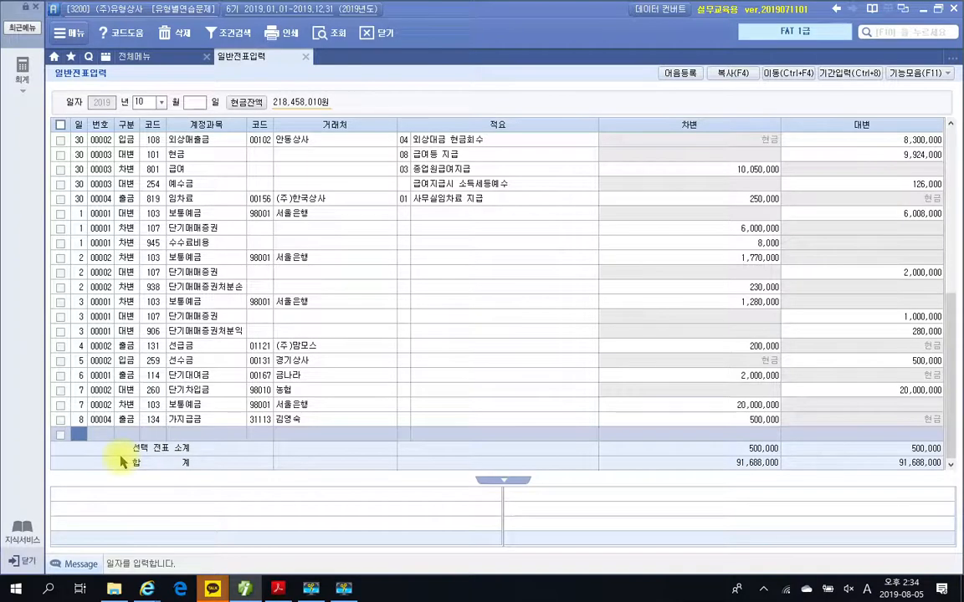
type("9")
key("Return")
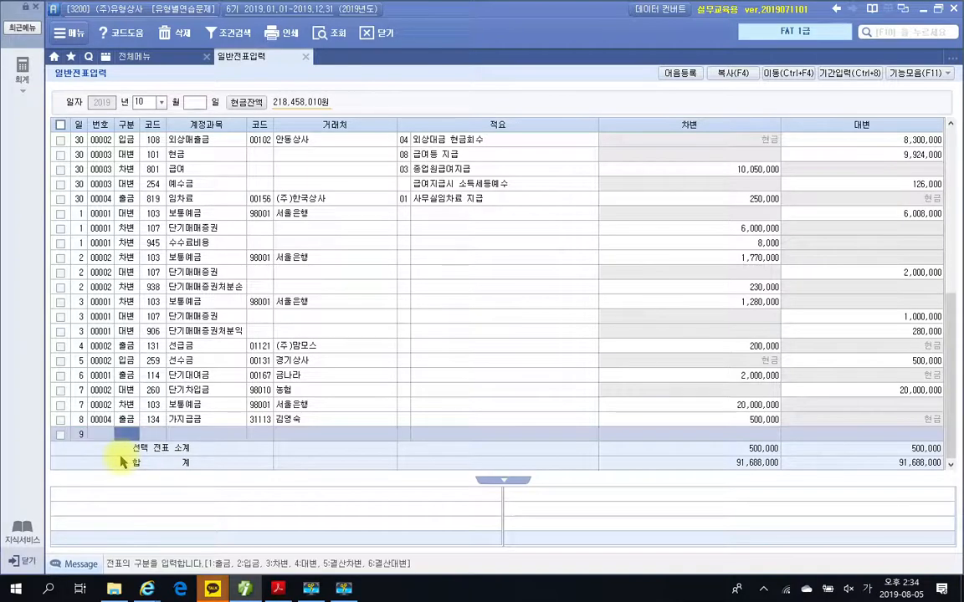
type("3")
key("Return")
type("812")
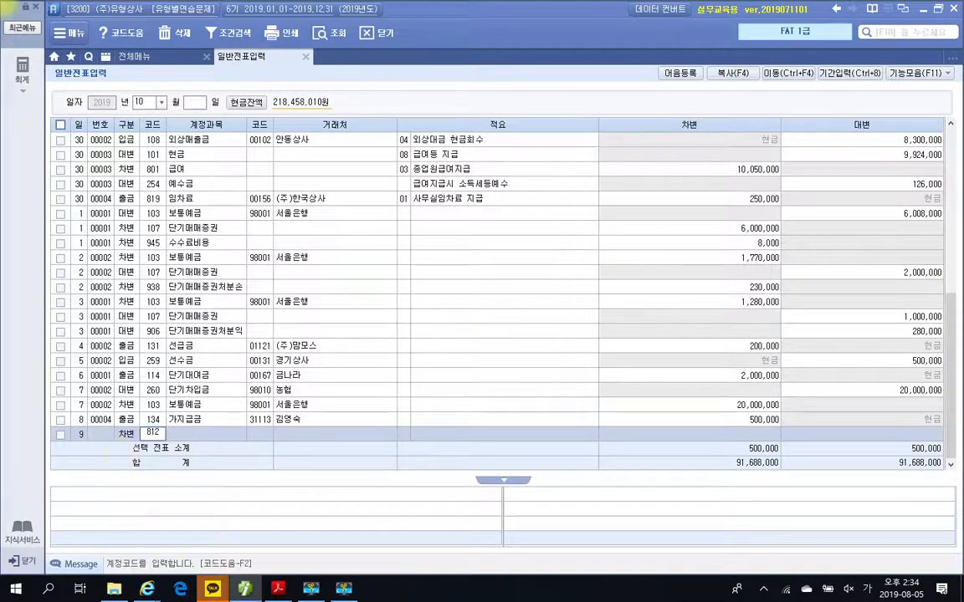
key("Return")
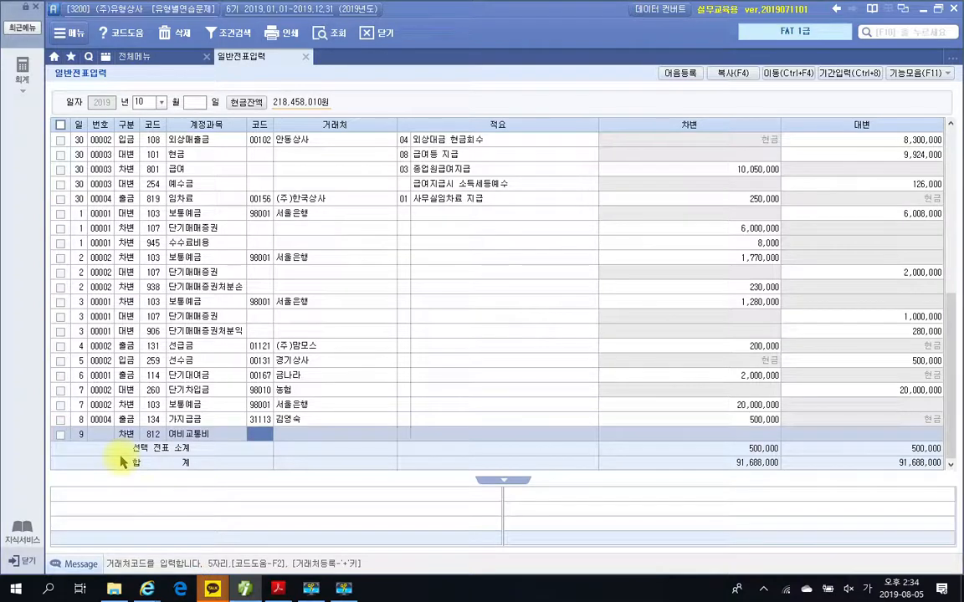
key("Return")
key("Return")
key("Return")
type("490000")
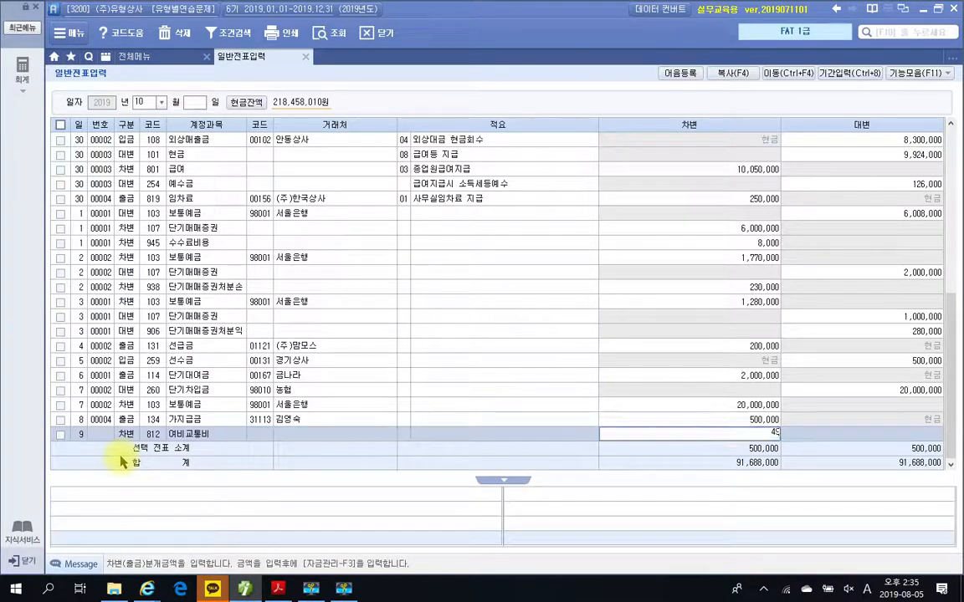
key("Return")
Add a day 9 debit (차변) line for account 101 현금 of 10,000, without partner or description
type("9")
key("Return")
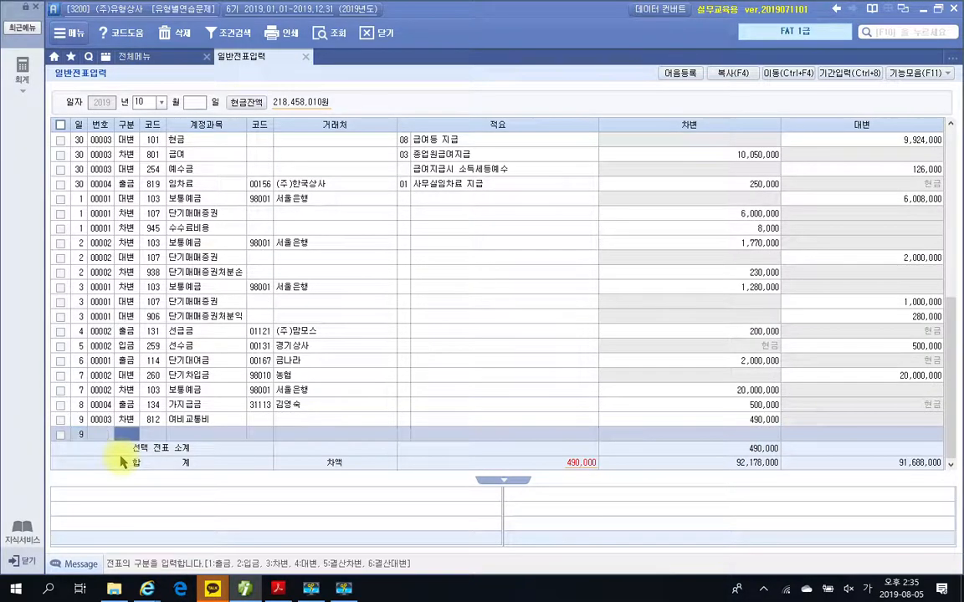
type("3")
key("Return")
type("101")
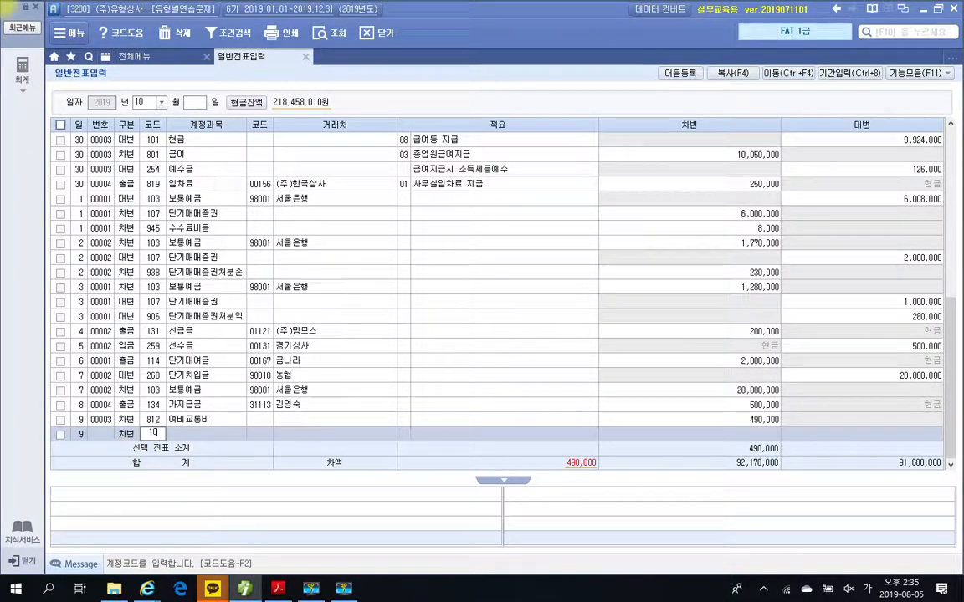
key("Return")
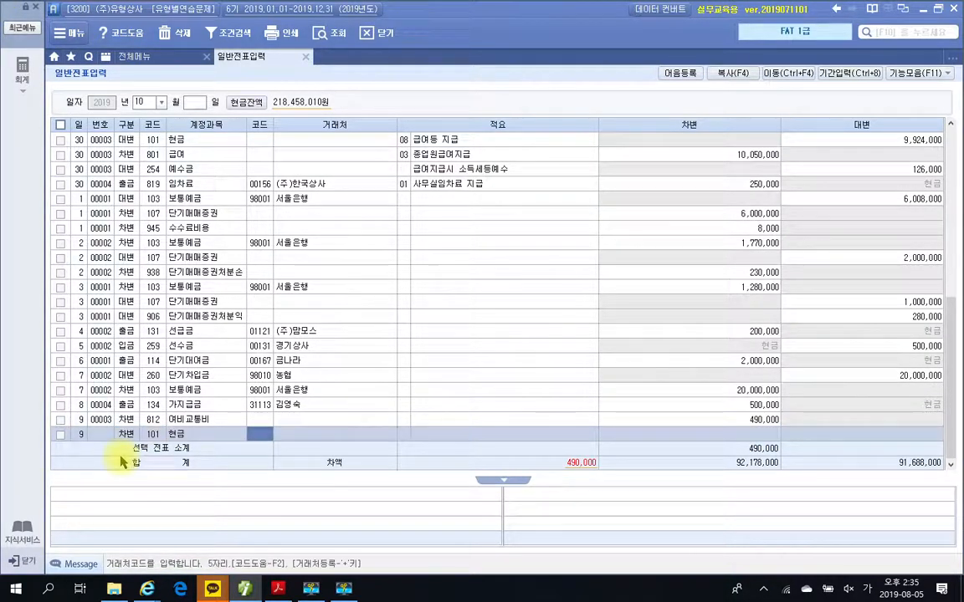
key("Return")
key("Return")
key("Return")
type("100000")
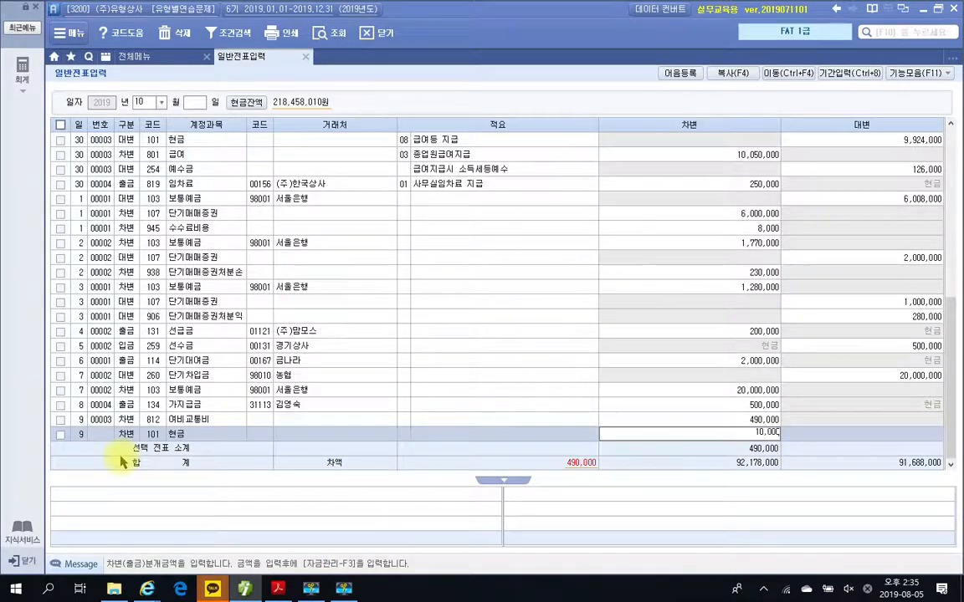
key("Return")
Add a day 9 credit (대변) line for account 134 가지급금 of 500,000 with the 10월 09일 employee as partner and no description
key("Return")
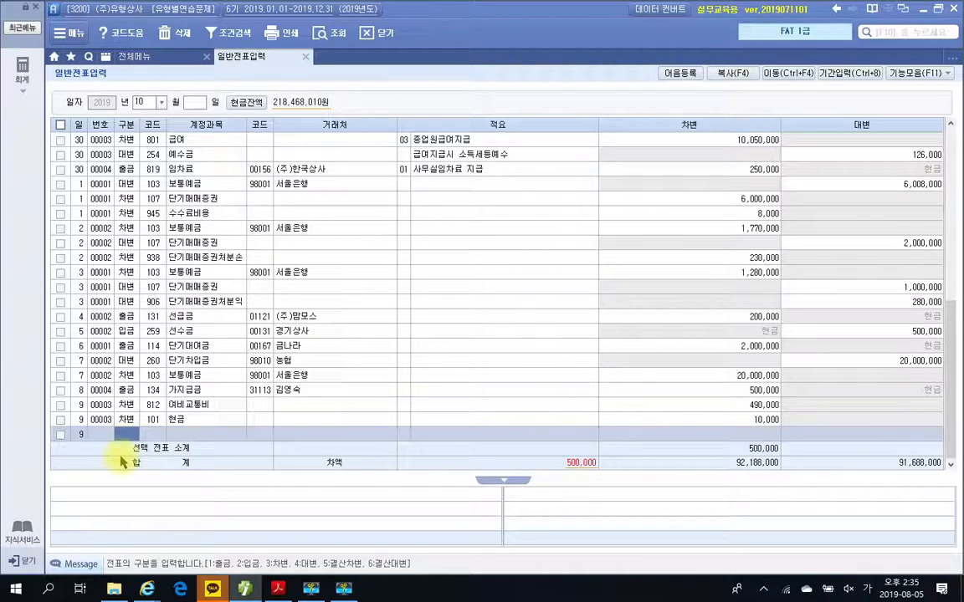
key("4")
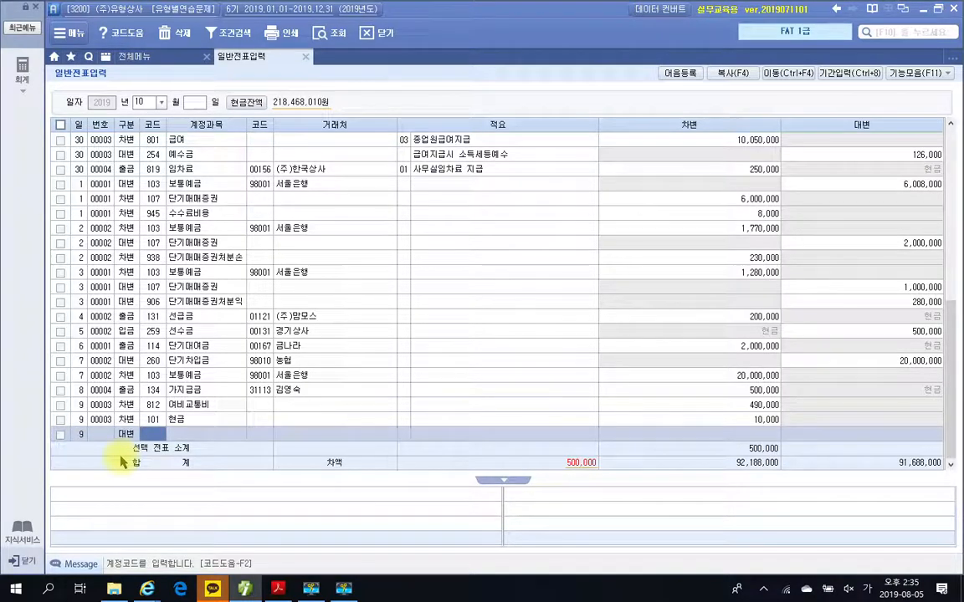
type("134")
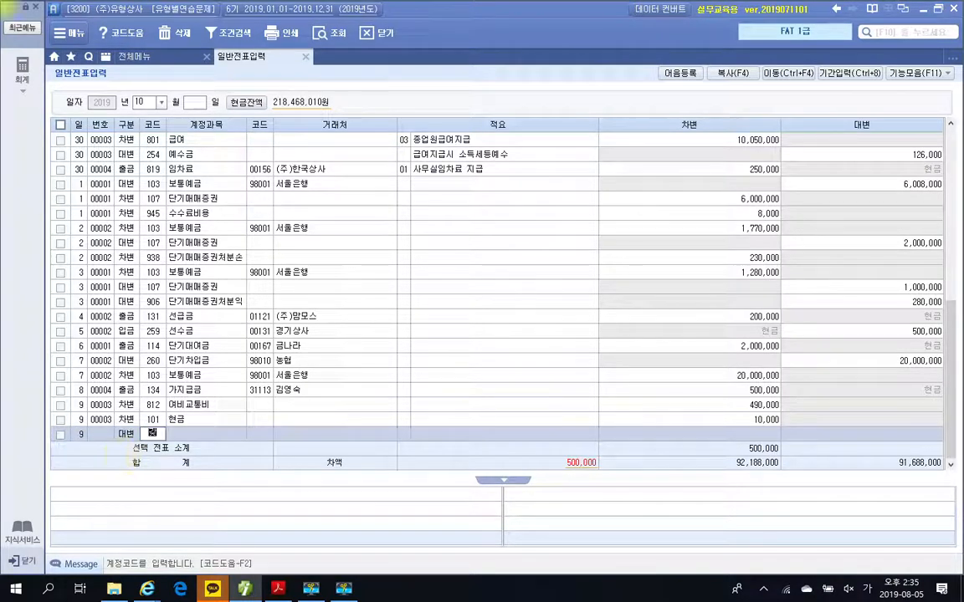
key("Return")
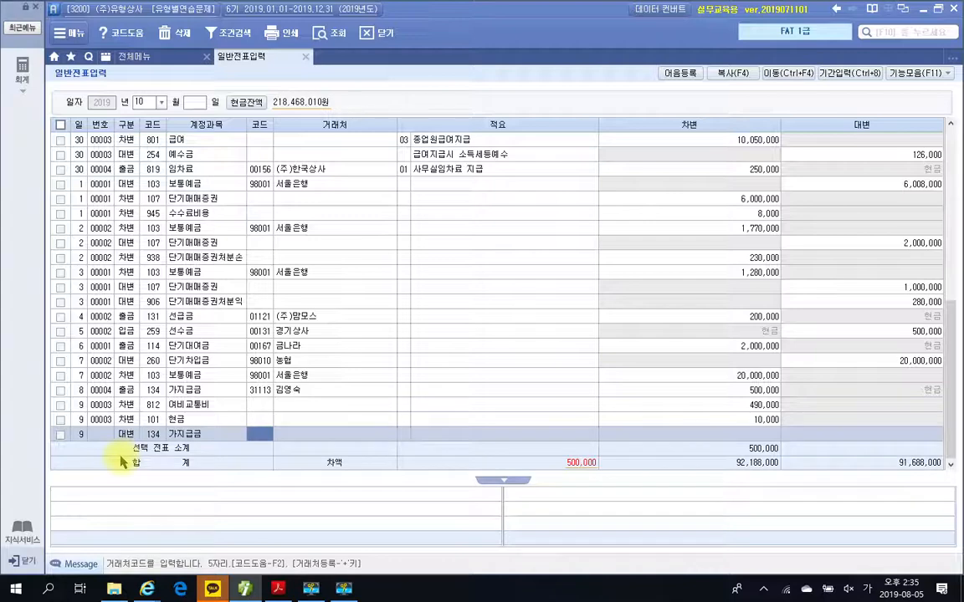
type("3111")
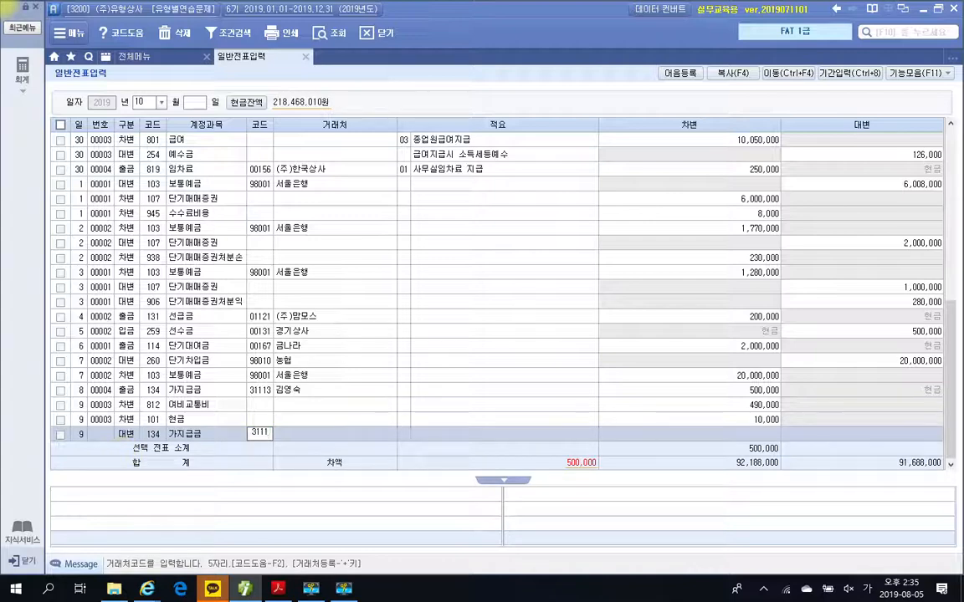
type("3")
key("Return")
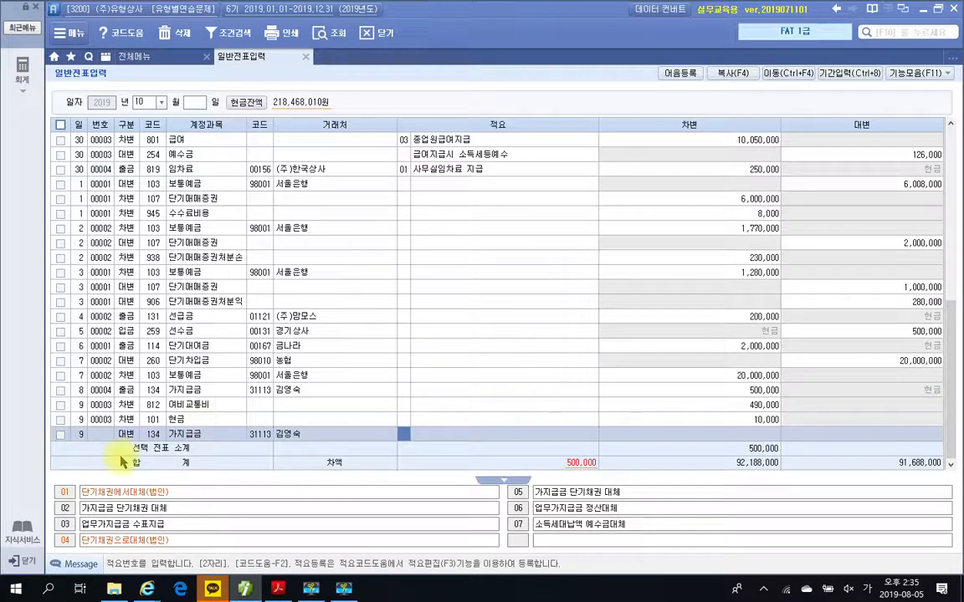
key("Return")
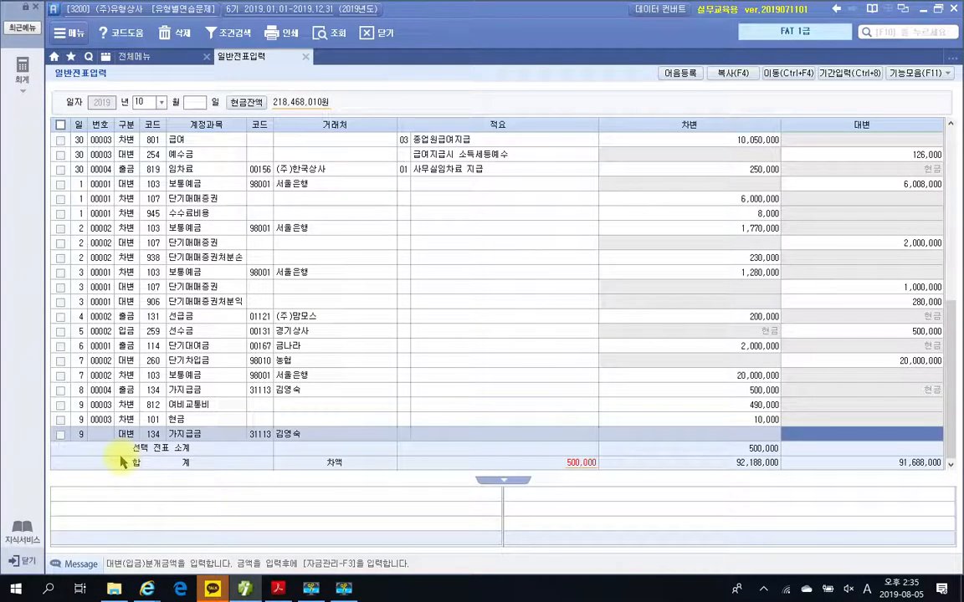
type("500,000")
key("Return")
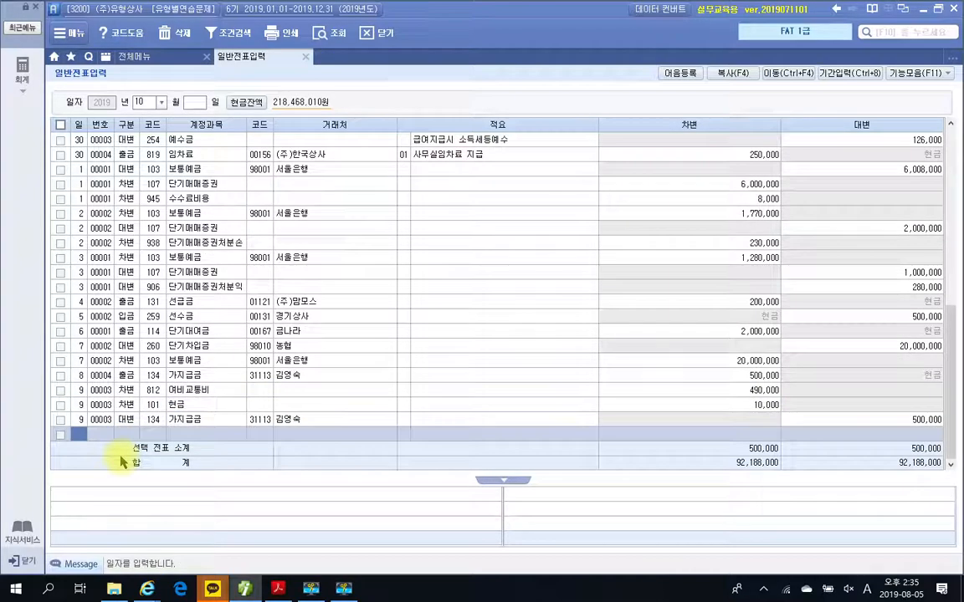
Review the debit and credit sides of the day 9 voucher, and return to the empty entry line
left_click(100, 403)
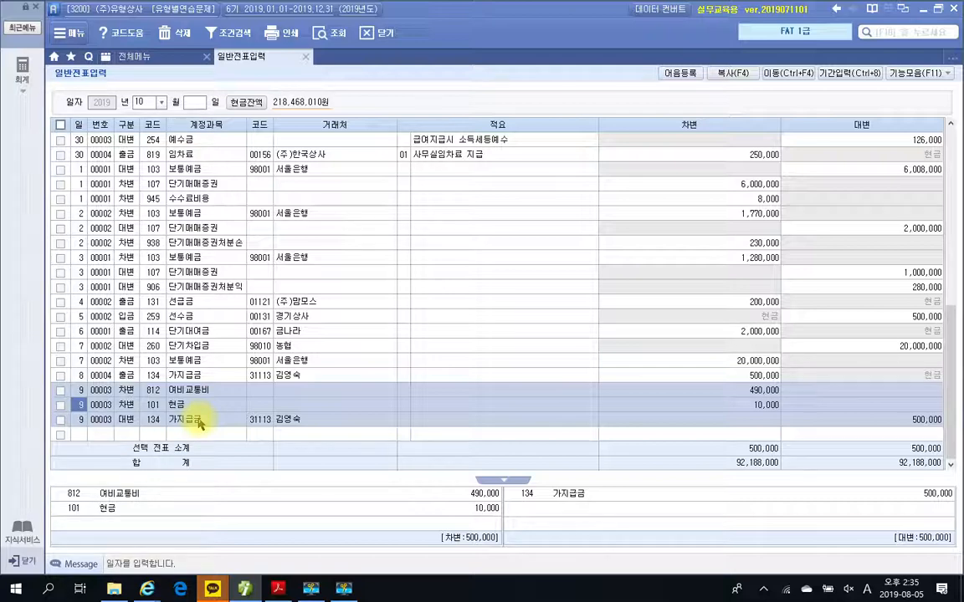
key("Down")
key("Down")
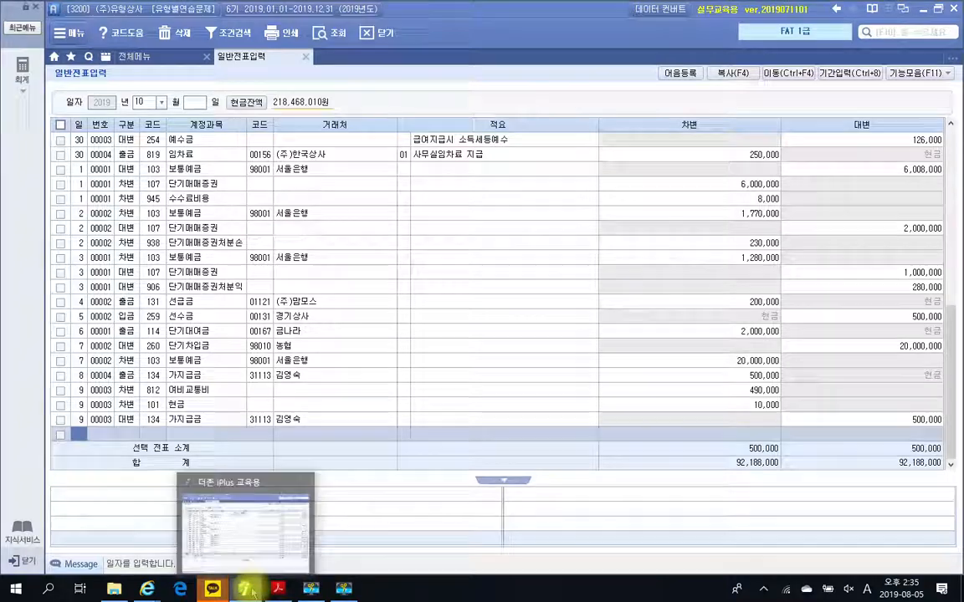
Switch to the PDF and examine the 10월 10일 travel advance settlement, marking its 여비교통비 instruction and adding up the three expense amounts
left_click(278, 589)
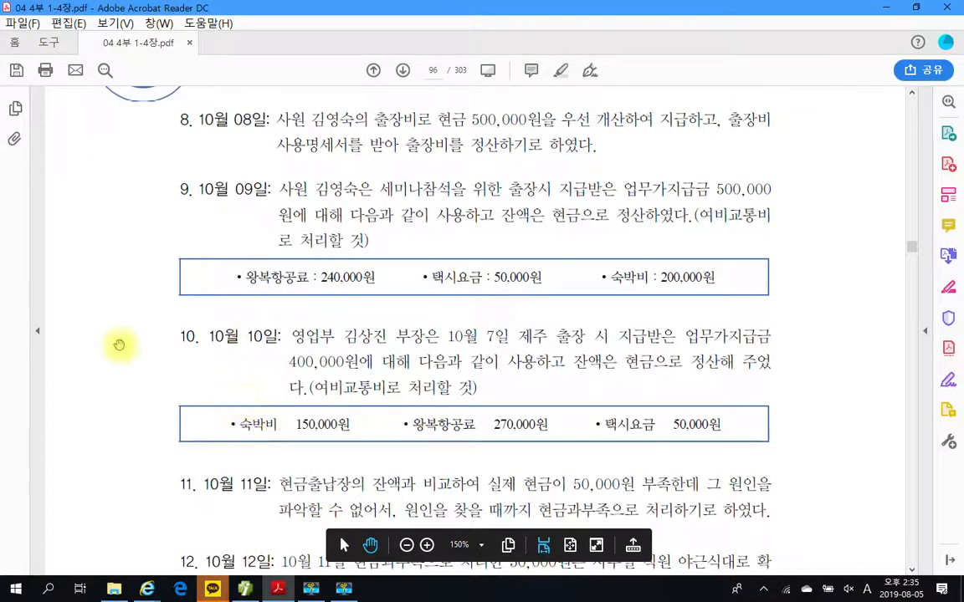
scroll(209, 326, "down", 3)
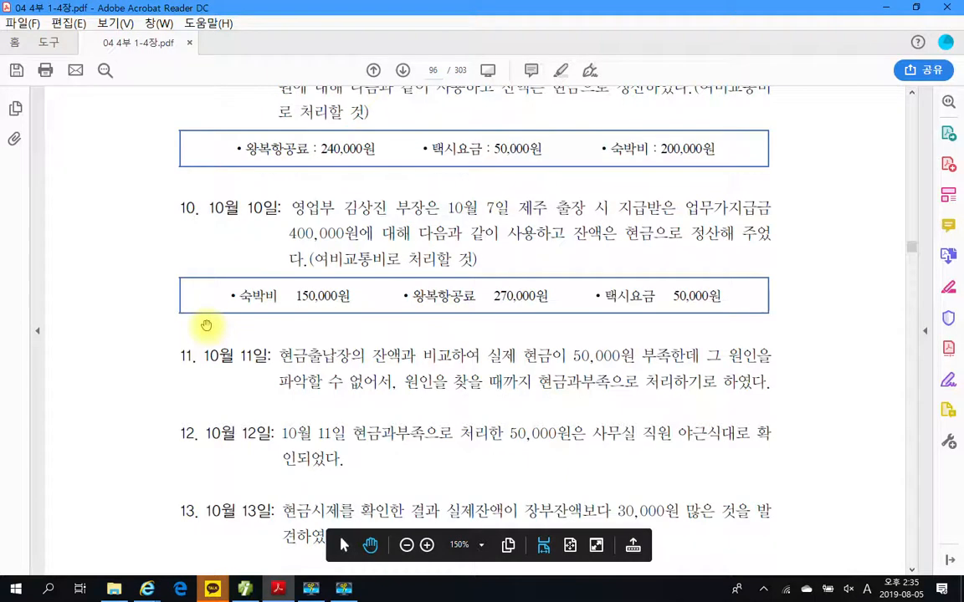
left_click_drag(152, 186, 827, 332)
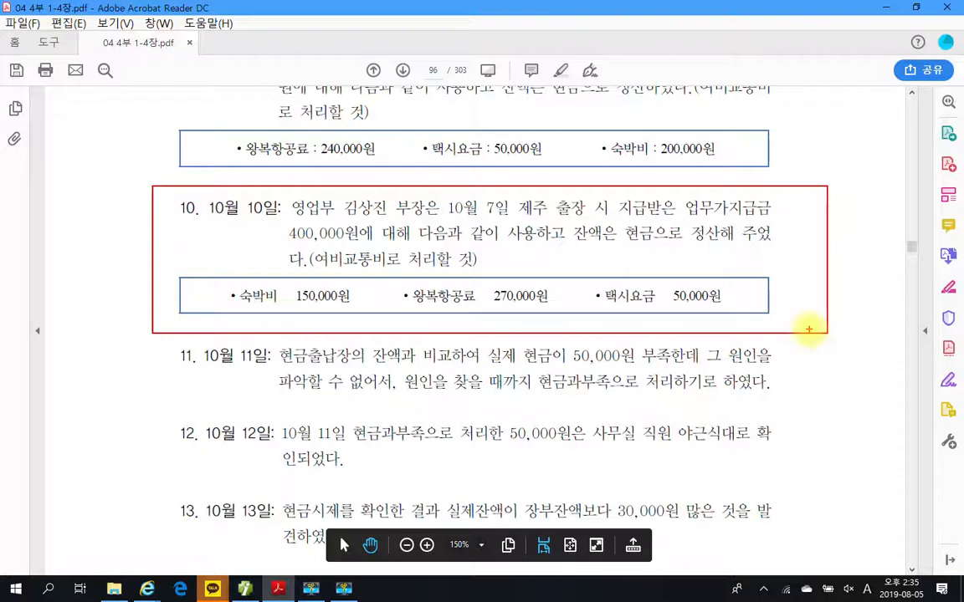
left_click_drag(338, 249, 368, 277)
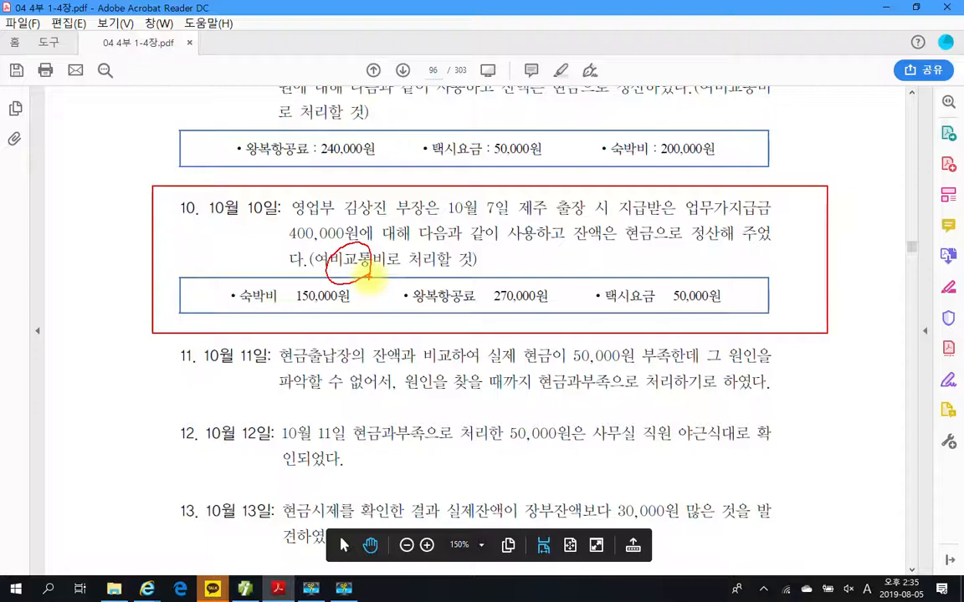
mouse_move(366, 290)
left_mouse_down()
mouse_move(406, 287)
mouse_move(377, 313)
left_mouse_up()
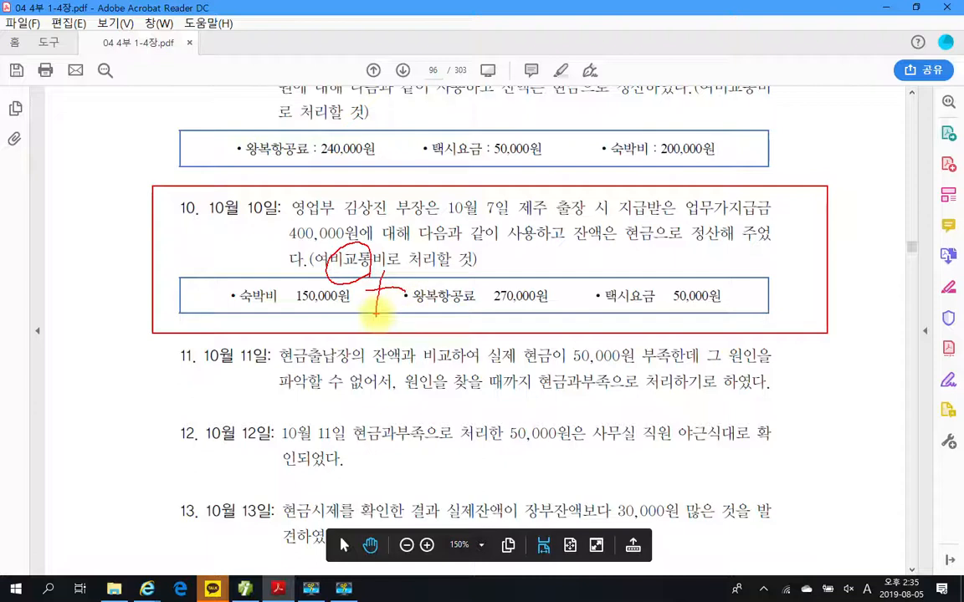
mouse_move(569, 308)
left_mouse_down()
mouse_move(596, 300)
mouse_move(583, 320)
left_mouse_up()
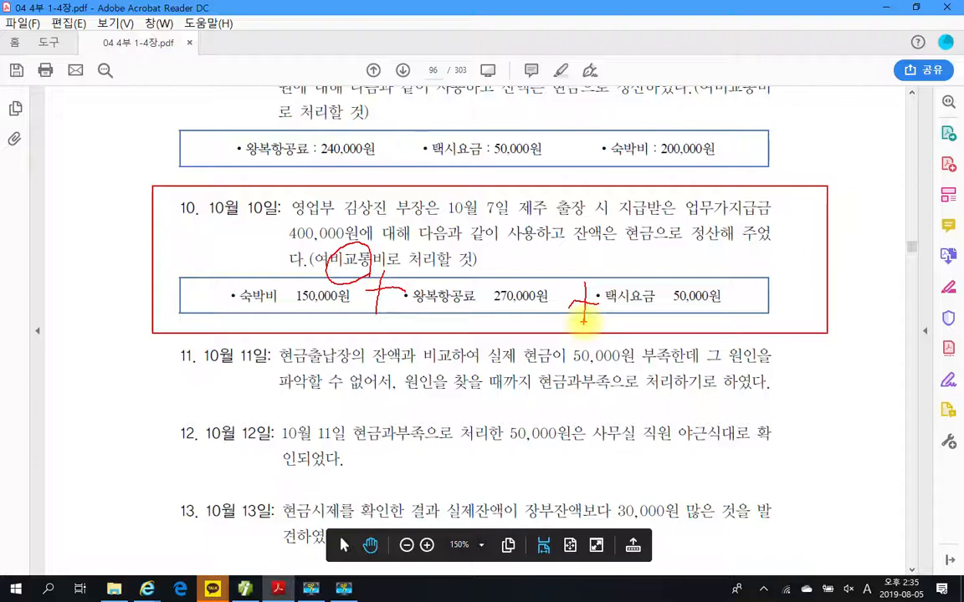
mouse_move(754, 291)
left_mouse_down()
mouse_move(781, 292)
mouse_move(786, 308)
left_mouse_up()
mouse_move(811, 270)
left_mouse_down()
mouse_move(802, 312)
mouse_move(824, 314)
left_mouse_up()
mouse_move(809, 289)
left_mouse_down()
mouse_move(805, 316)
mouse_move(829, 307)
mouse_move(835, 331)
left_mouse_up()
left_click_drag(860, 286, 859, 286)
left_click_drag(870, 326, 868, 340)
left_click_drag(889, 286, 928, 289)
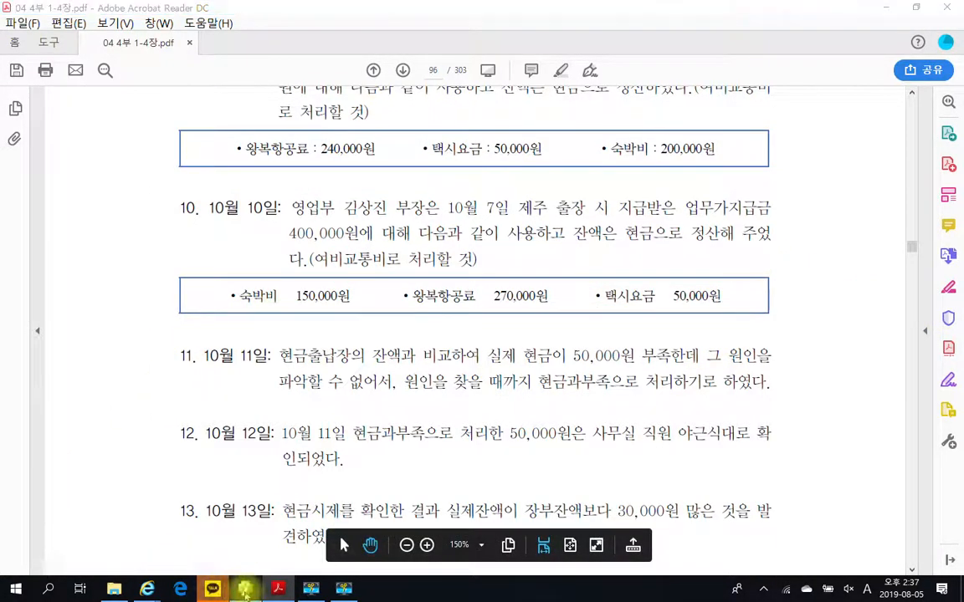
Switch to Smart A and enter a day 10 debit (차변) line for account 812 여비교통비 of 470,000, without partner or description
left_click(242, 589)
type("10")
key("Return")
type("3")
key("Return")
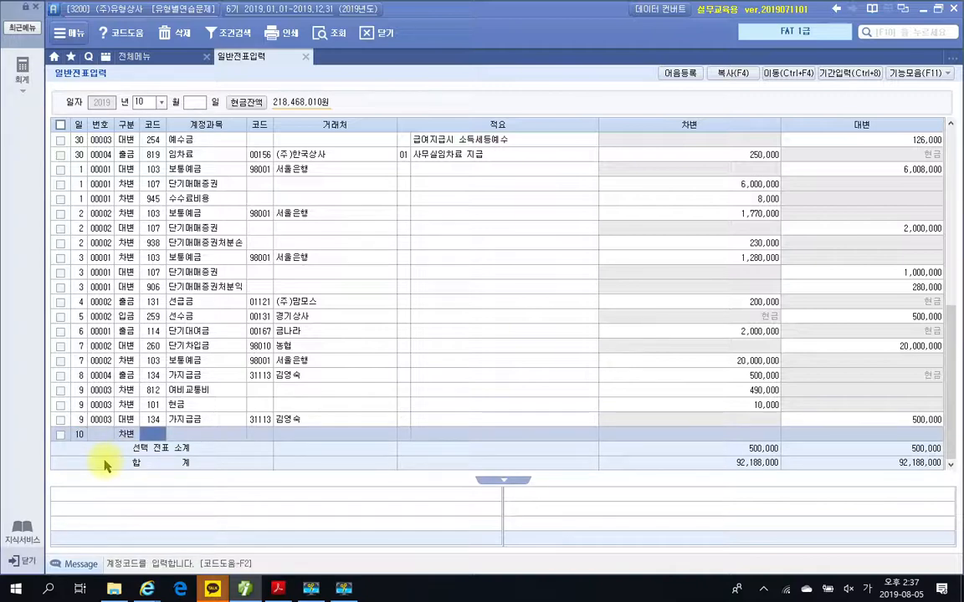
type("812")
key("Return")
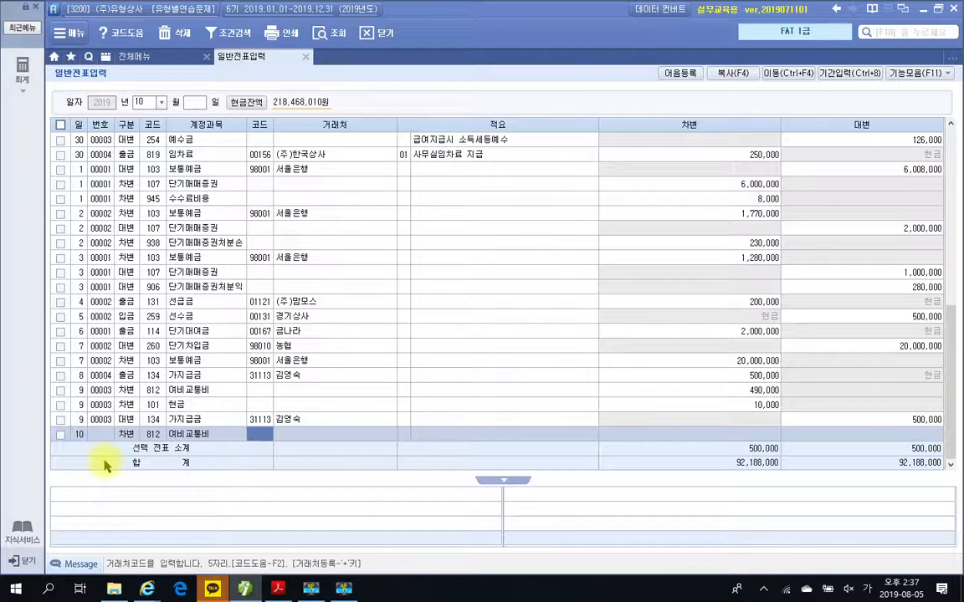
key("Return")
key("Return")
key("Return")
type("470000")
key("Return")
Add a day 10 credit (대변) line for account 134 가지급금 of 500,000 with the 10월 10일 manager as partner and no description
type("10")
key("Return")
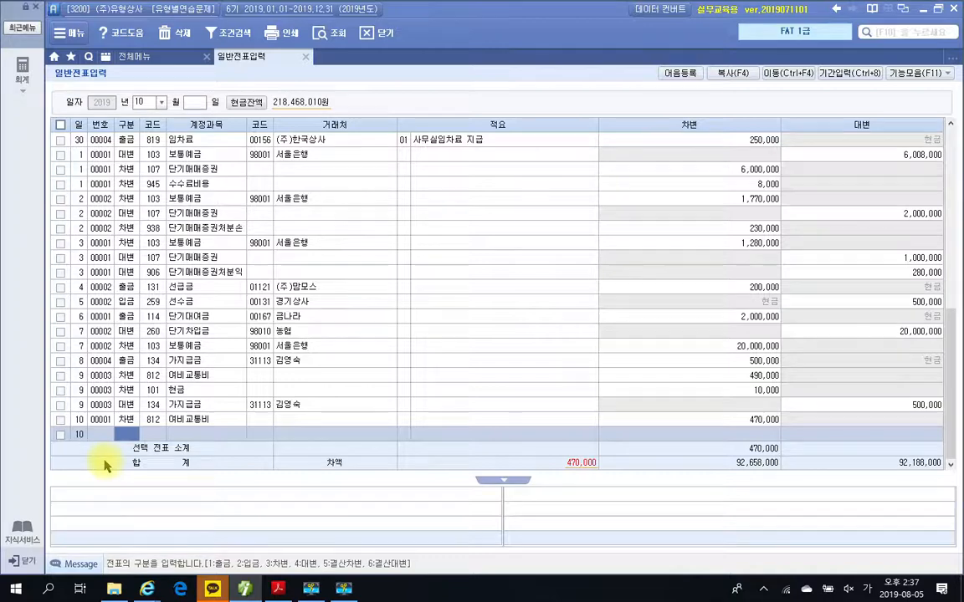
key("4")
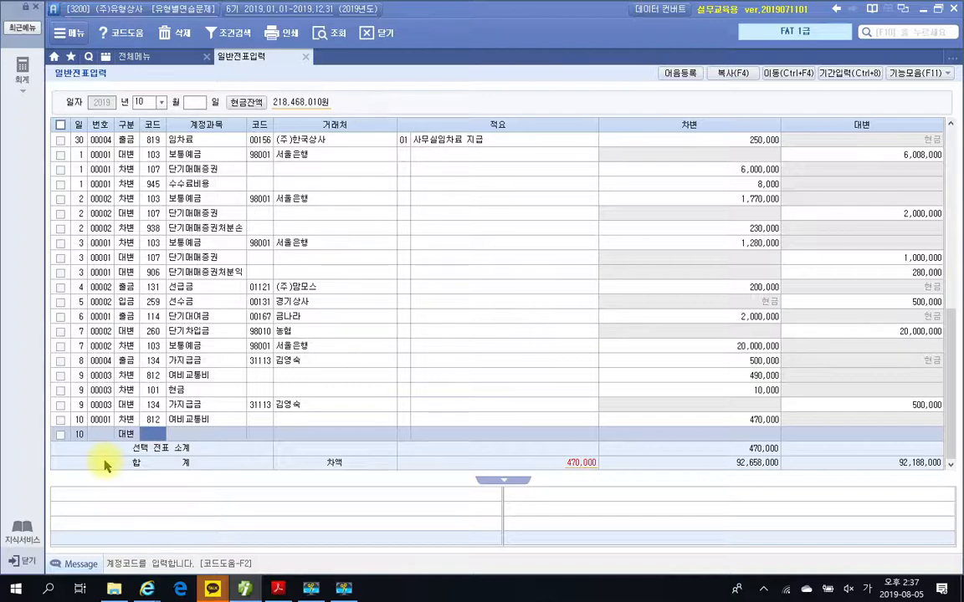
type("134")
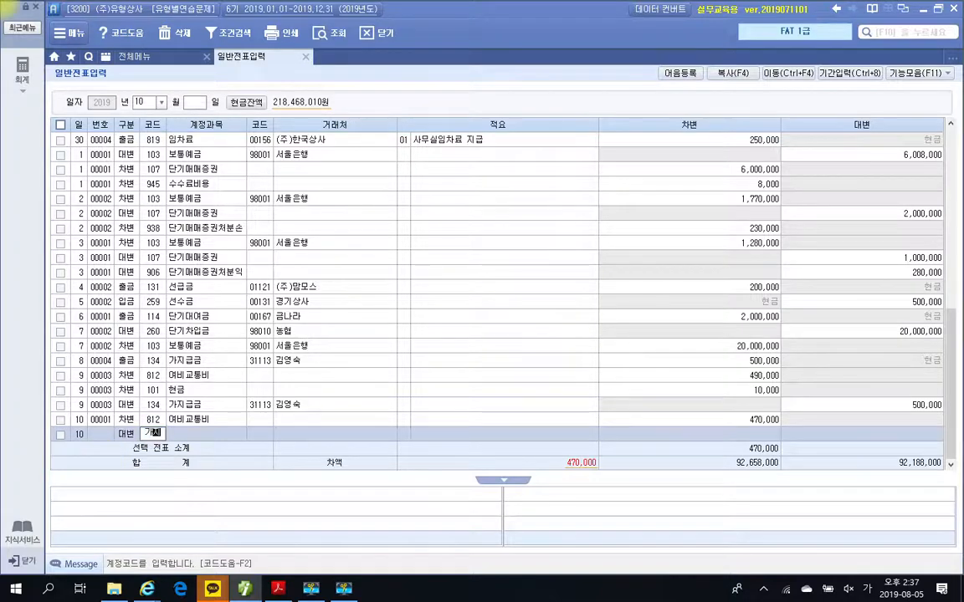
key("Return")
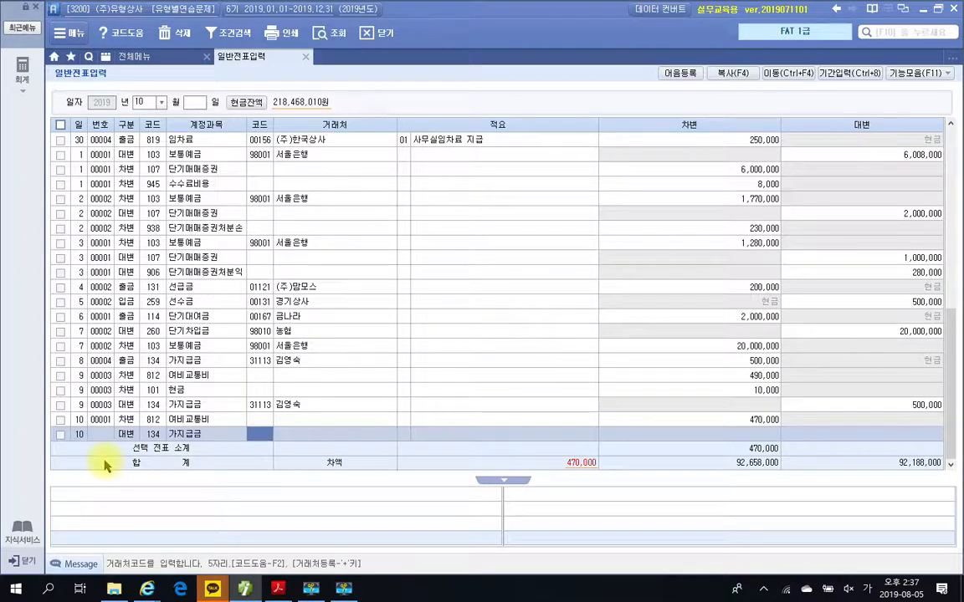
key("Return")
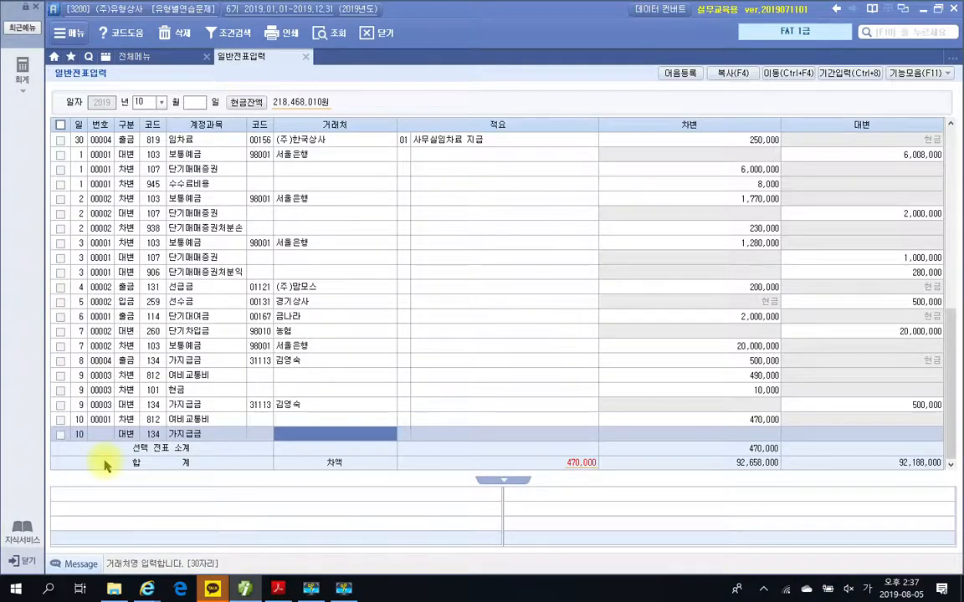
key("Left")
type("오상")
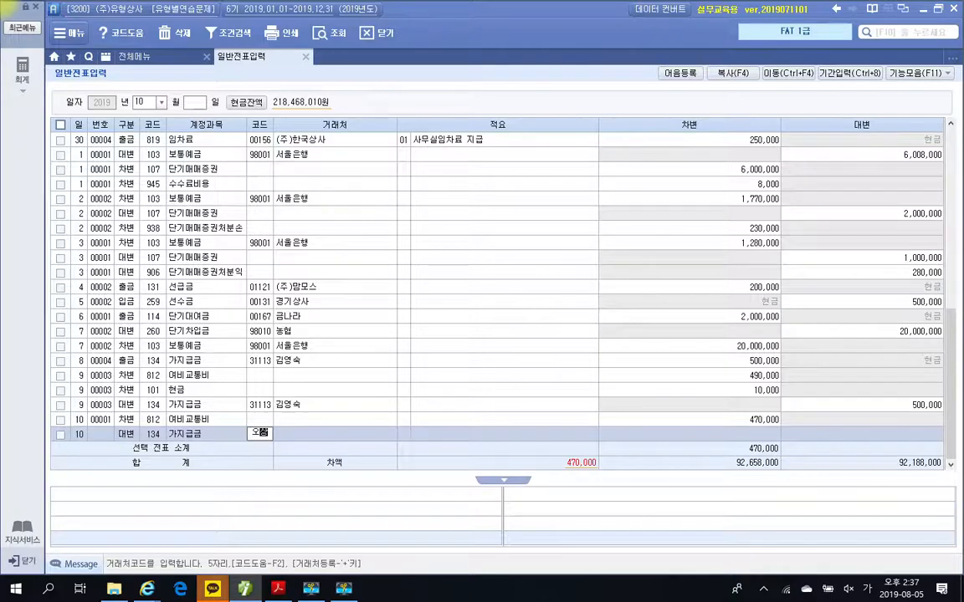
key("Return")
key("Left")
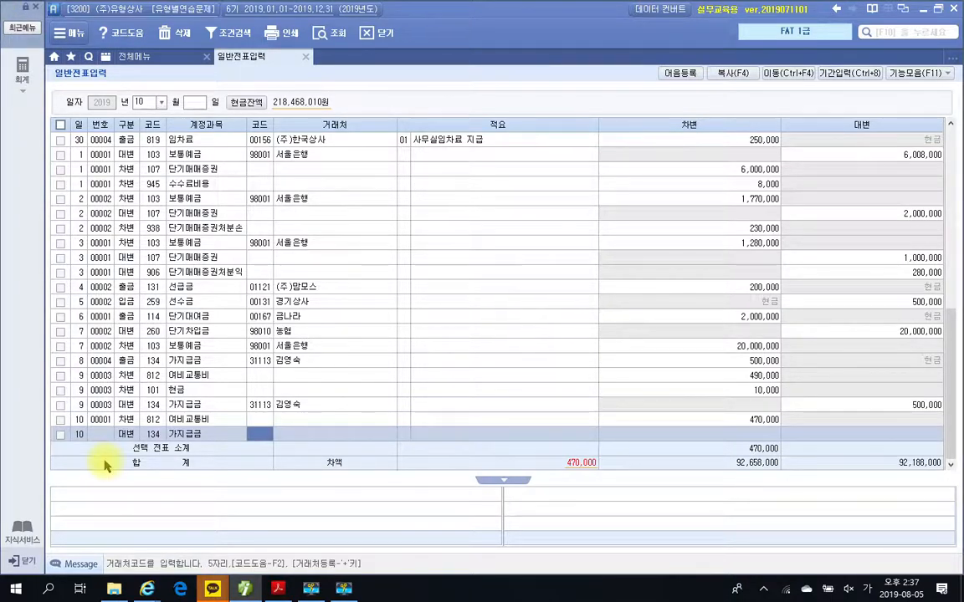
type("김상")
key("Return")
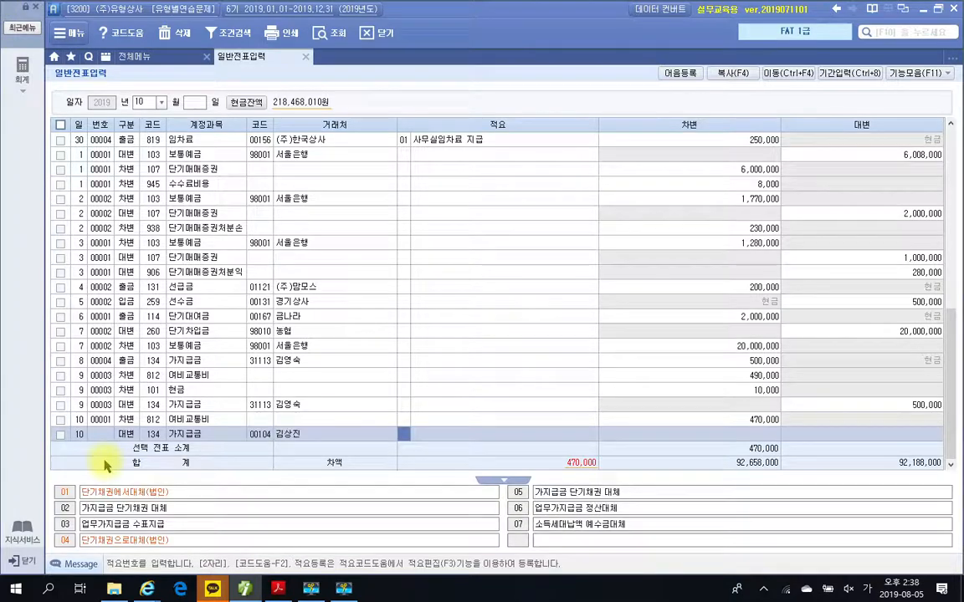
key("Return")
type("5000000")
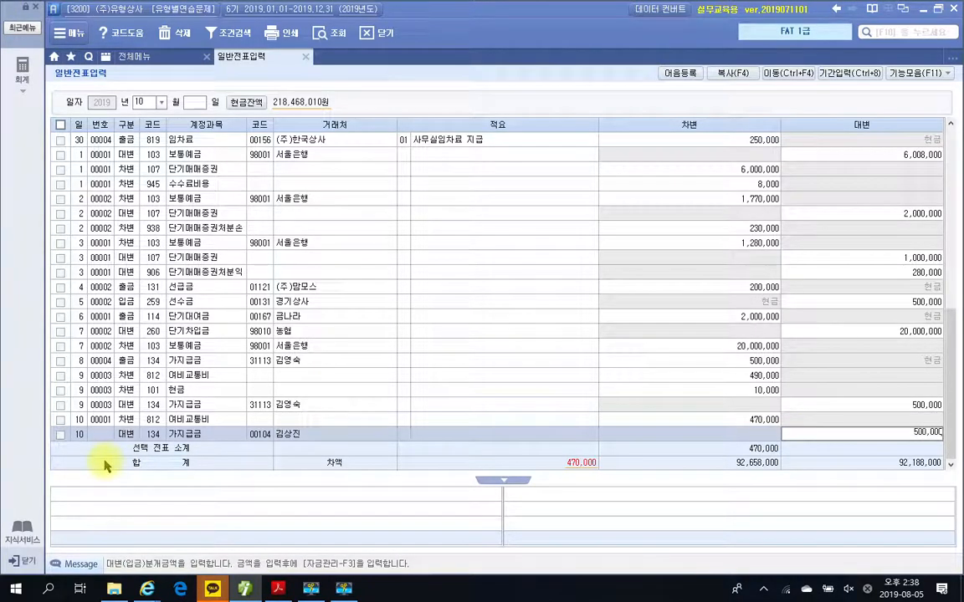
key("Return")
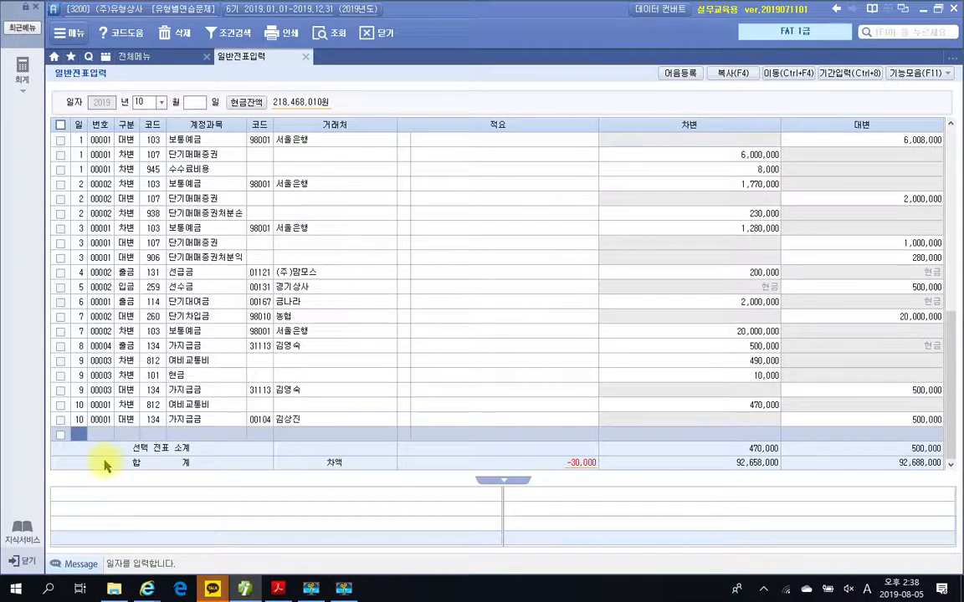
Start another day 10 line, and correct the amount of the day 10 가지급금 credit line to 400,000
type("10")
key("Return")
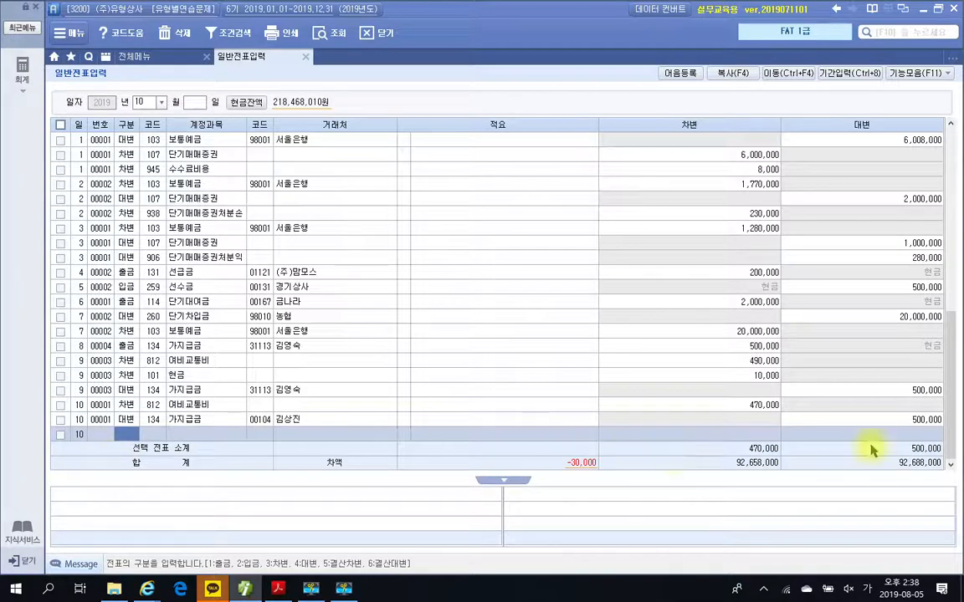
left_click(932, 420)
type("400000")
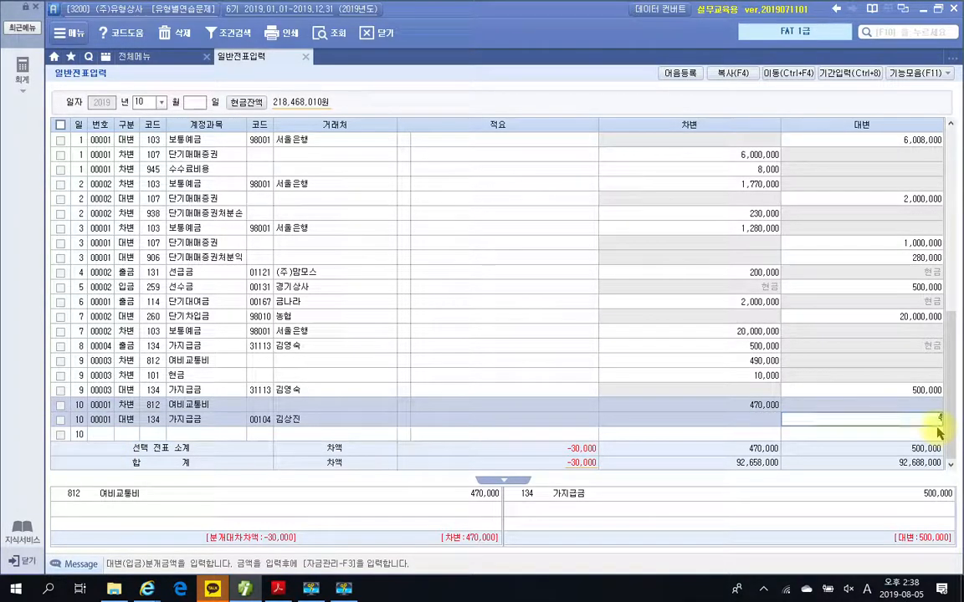
key("Return")
key("Return")
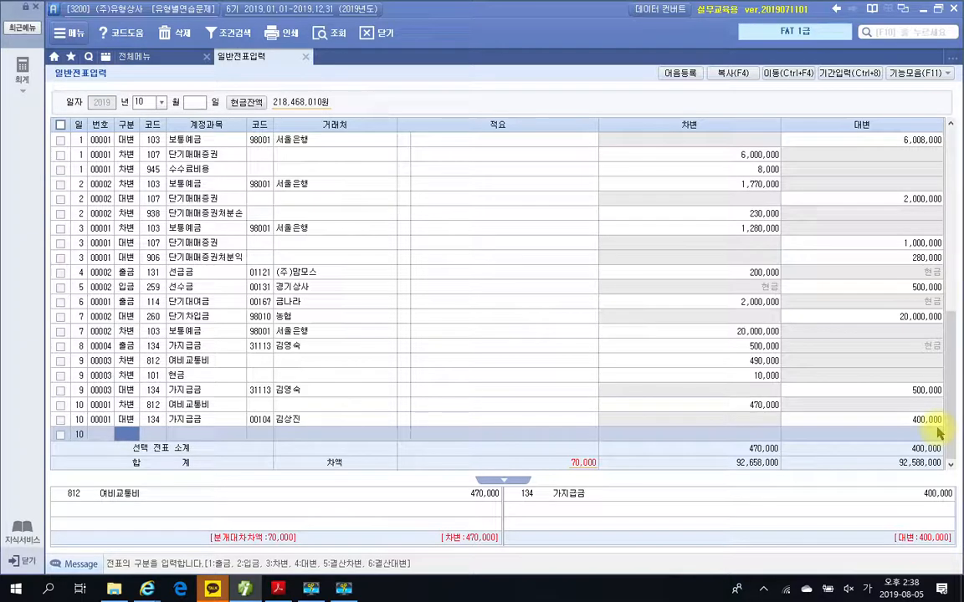
Complete the new day 10 line as a 70,000 credit (대변) to account 101 현금 without partner or description, and review the voucher's two sides
type("4")
key("Return")
type("10")
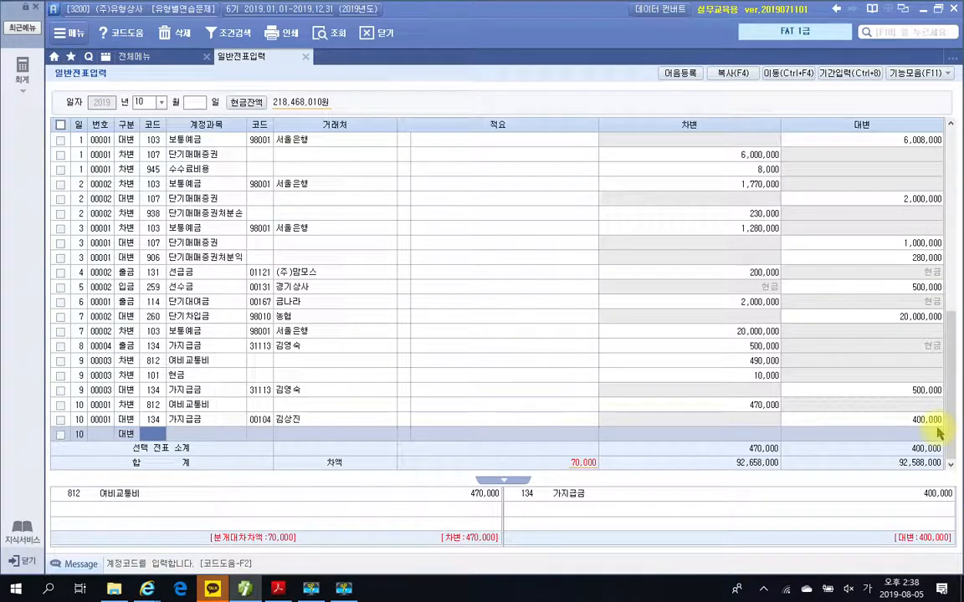
type("10")
key("Return")
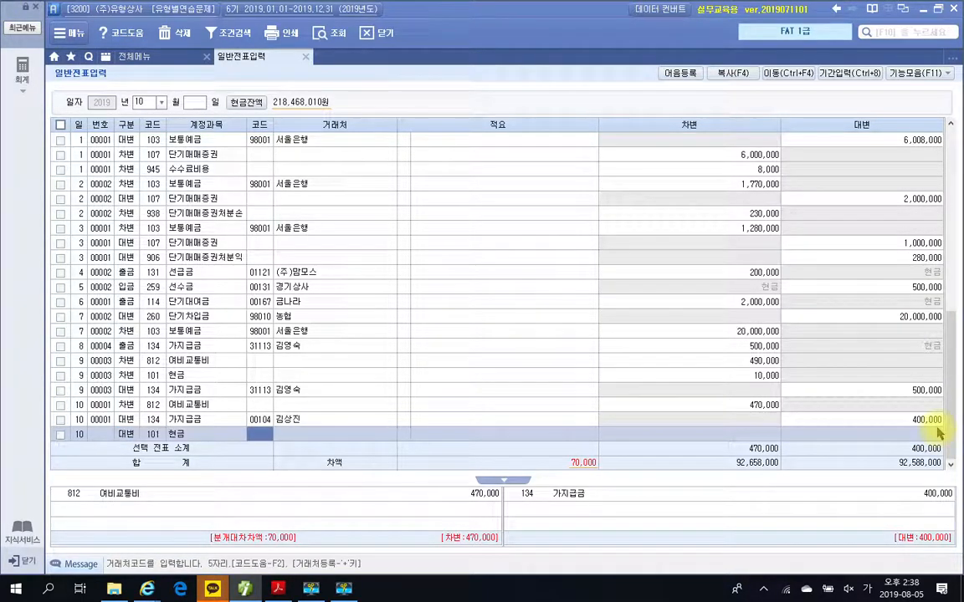
key("Return")
key("Return")
key("Return")
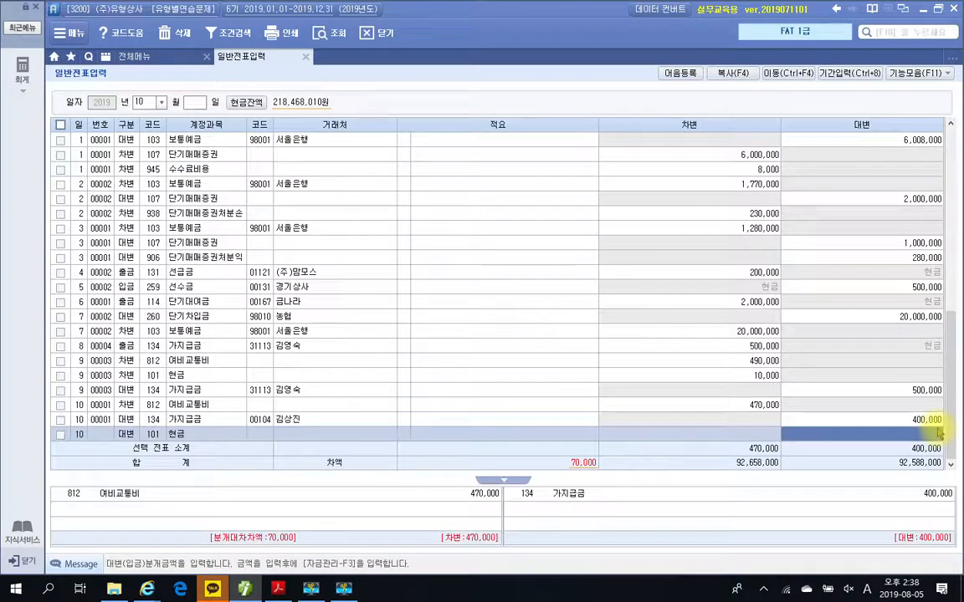
type("70000")
key("Return")
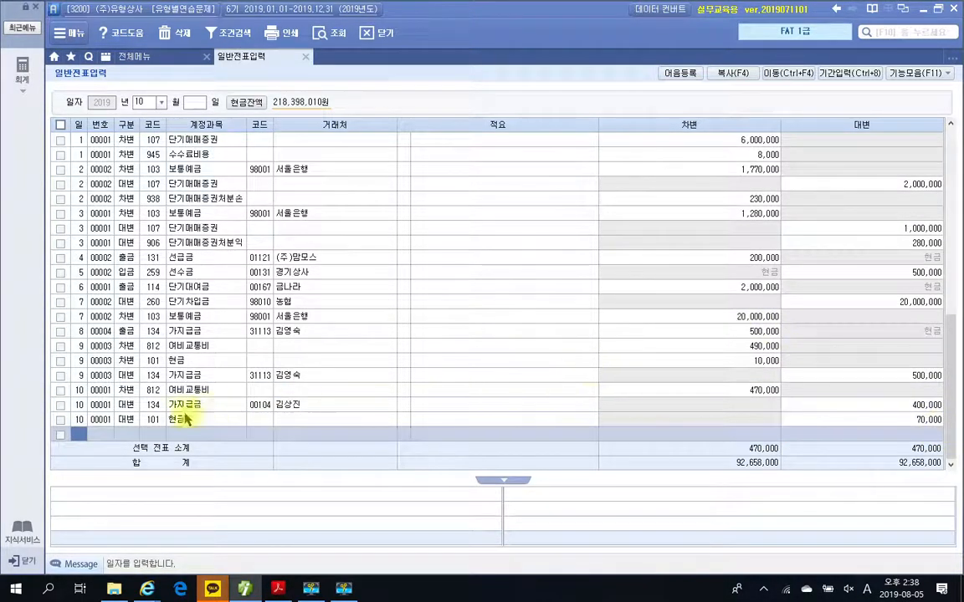
left_click(151, 420)
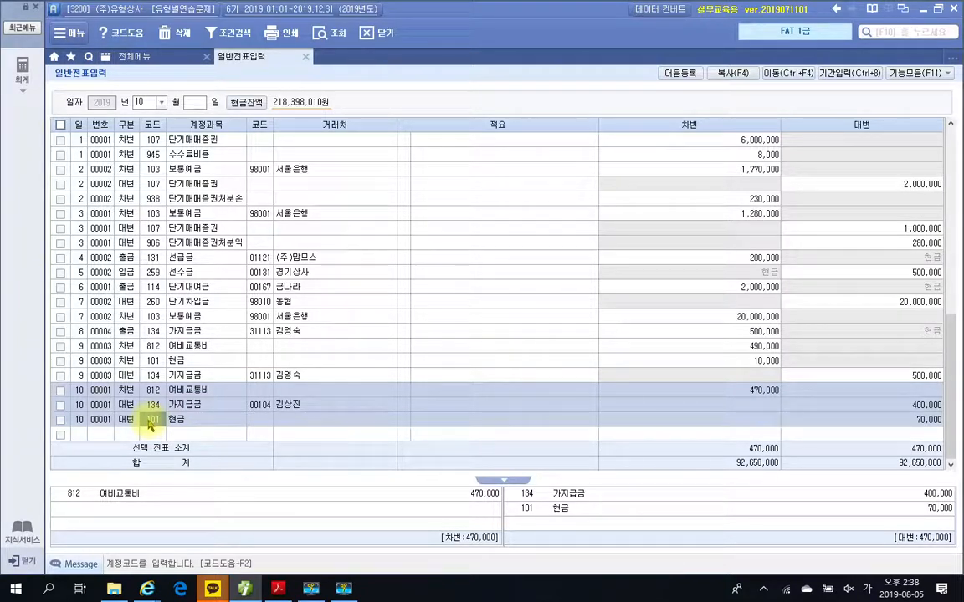
Switch to the PDF and examine the 10월 11일 cash shortage transaction, marking the missing cash amount and the 현금과부족 account
left_click(245, 588)
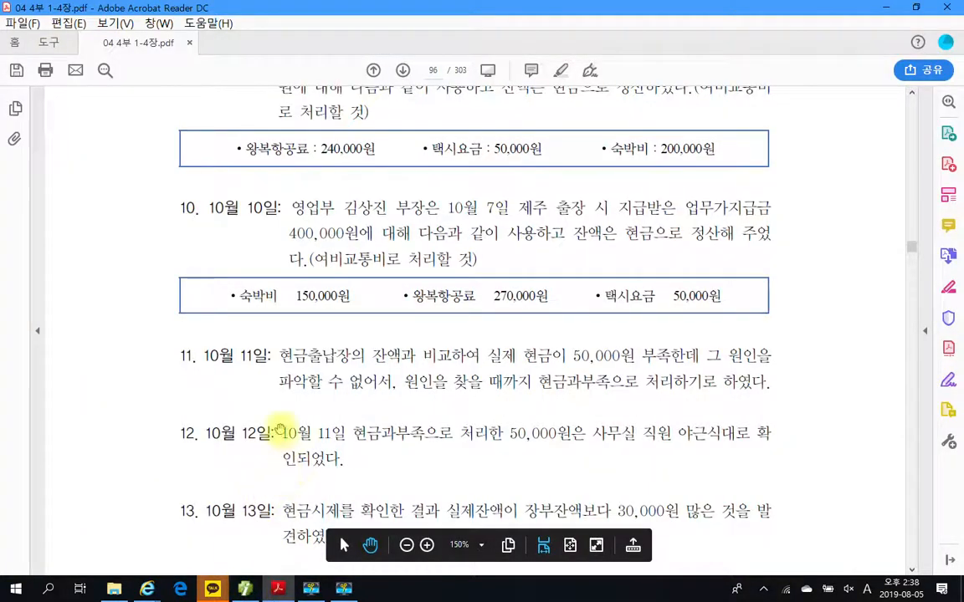
scroll(307, 423, "down", 2)
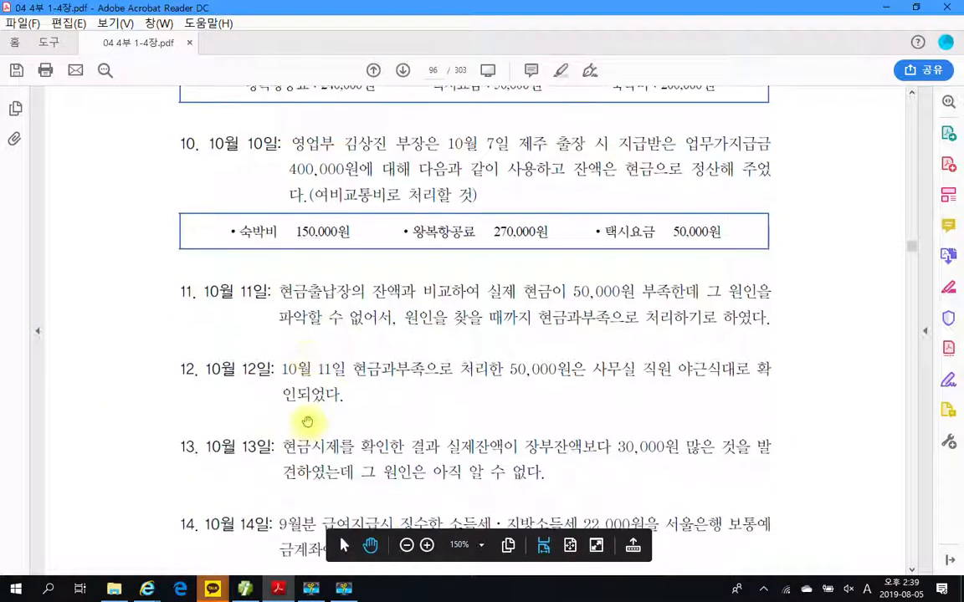
scroll(305, 421, "down", 1)
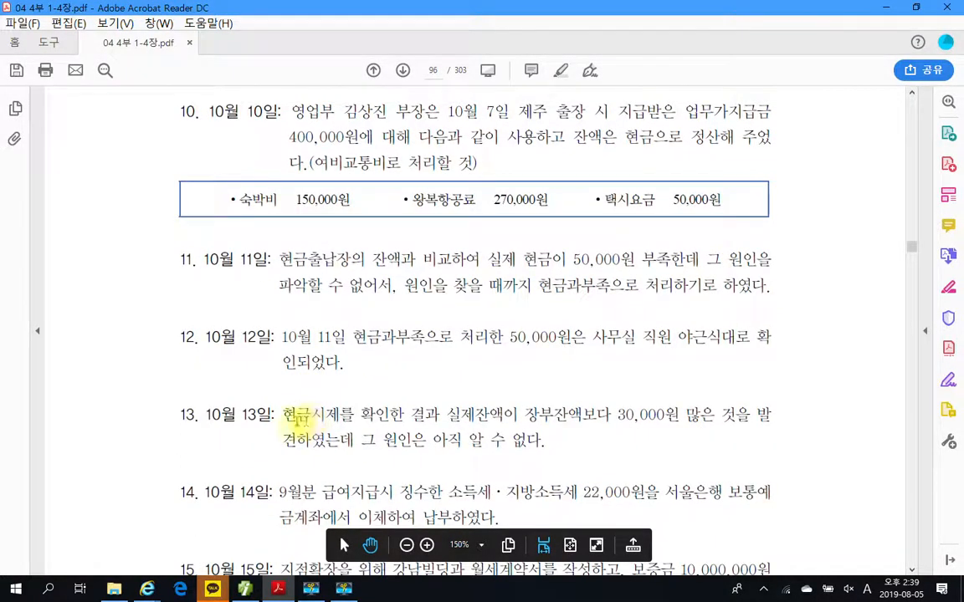
key("ctrl+2")
mouse_move(149, 237)
left_mouse_down()
mouse_move(223, 294)
mouse_move(809, 327)
mouse_move(838, 320)
left_mouse_up()
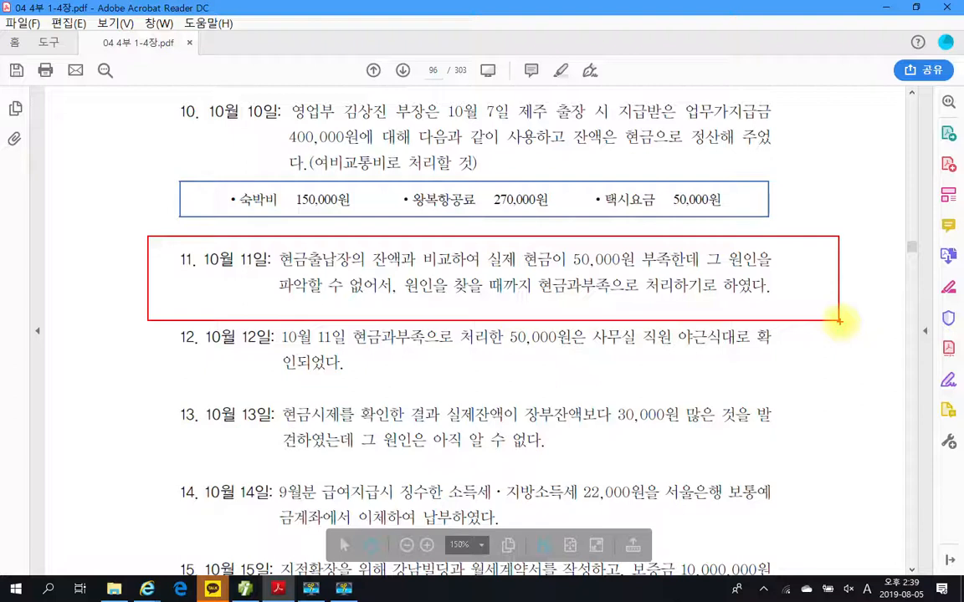
mouse_move(525, 268)
left_mouse_down()
mouse_move(644, 236)
mouse_move(552, 278)
mouse_move(512, 281)
left_mouse_up()
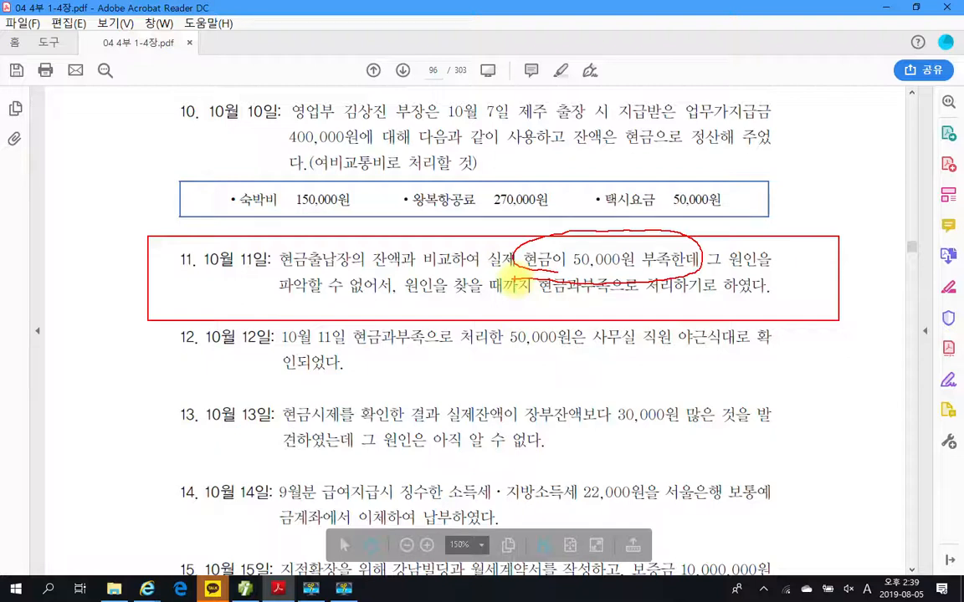
mouse_move(512, 286)
left_mouse_down()
mouse_move(608, 276)
mouse_move(554, 317)
left_mouse_up()
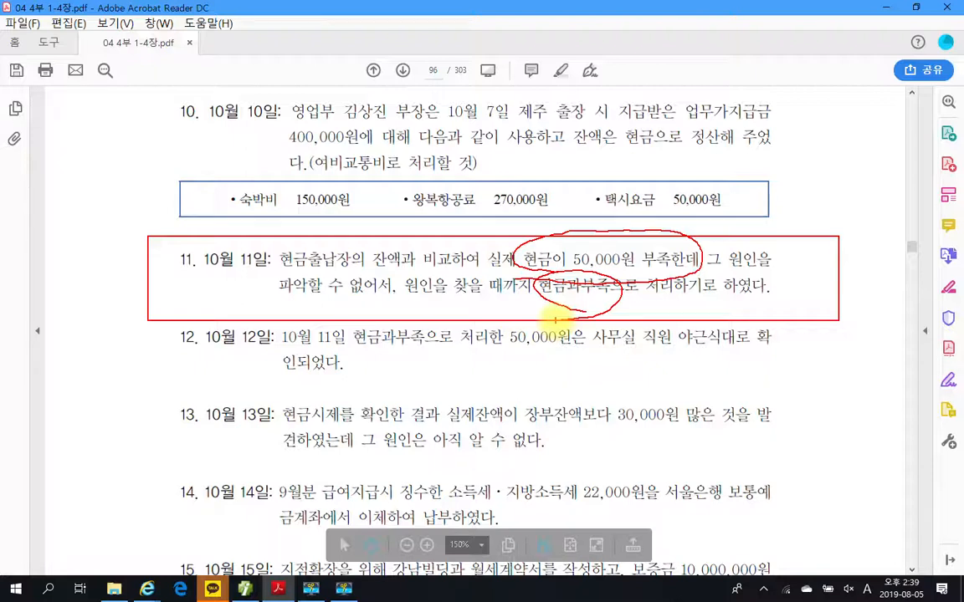
key("Escape")
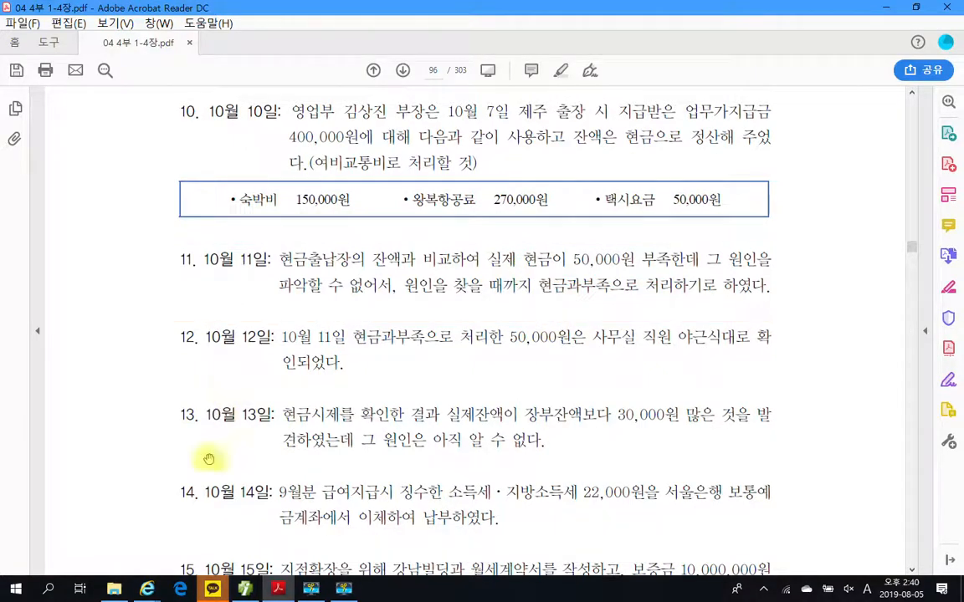
mouse_move(247, 594)
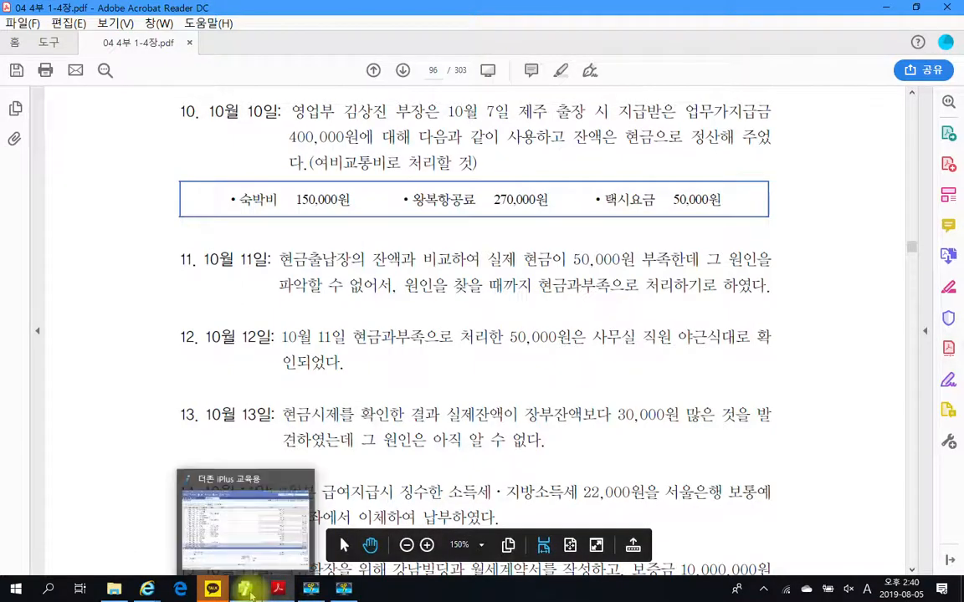
Switch to 더존 Smart A and add a day 11 credit (대변) line of 50,000 to account 101 현금 without partner or description
left_click(245, 590)
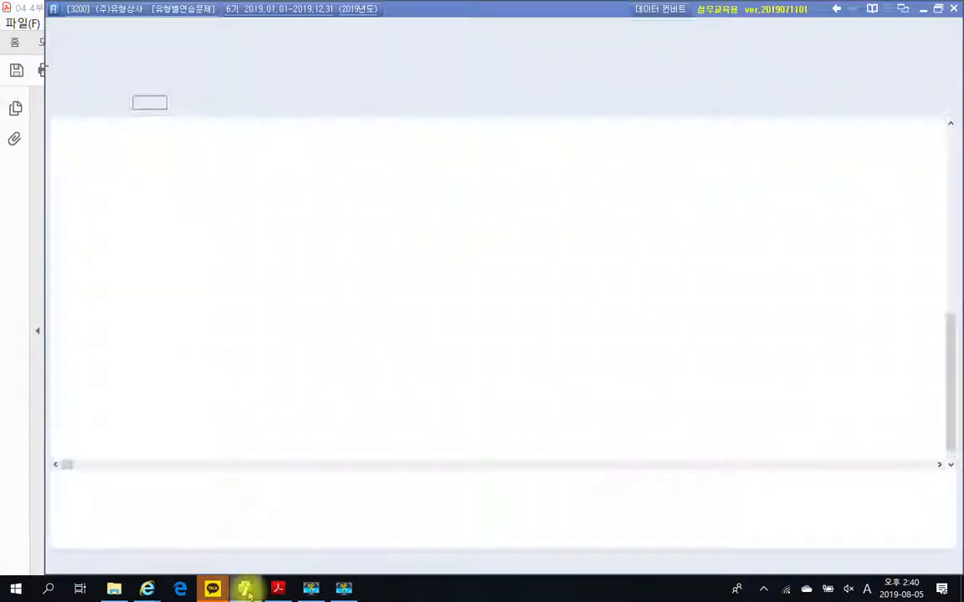
left_click(74, 437)
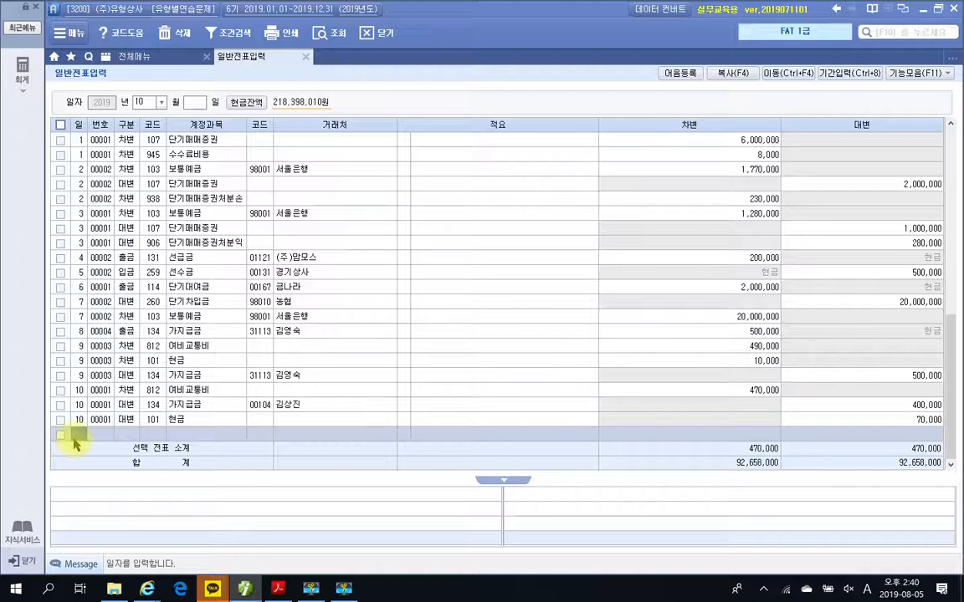
type("11")
key("Return")
type("4")
key("Return")
type("101")
key("Return")
key("Return")
key("Return")
key("Return")
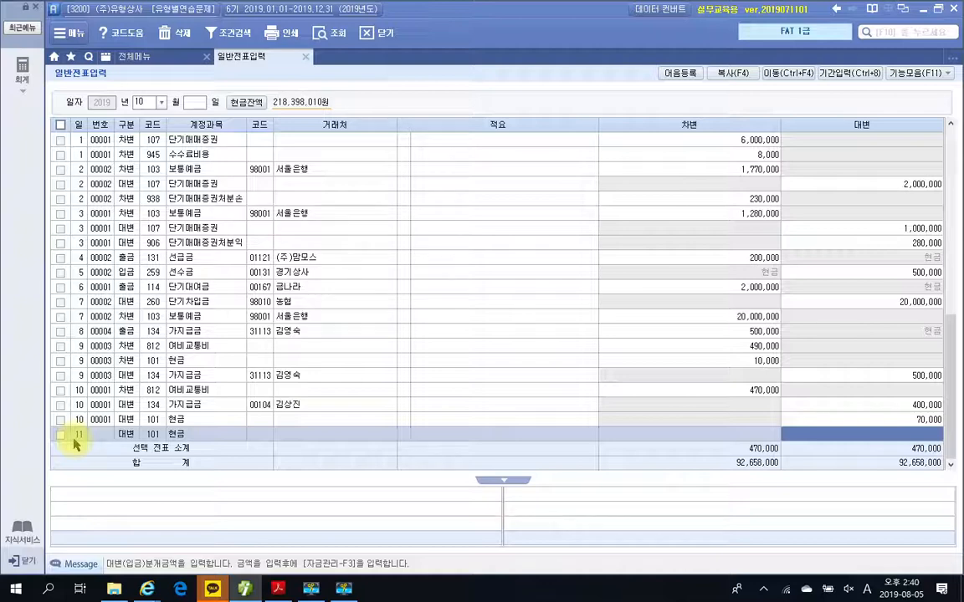
type("500000")
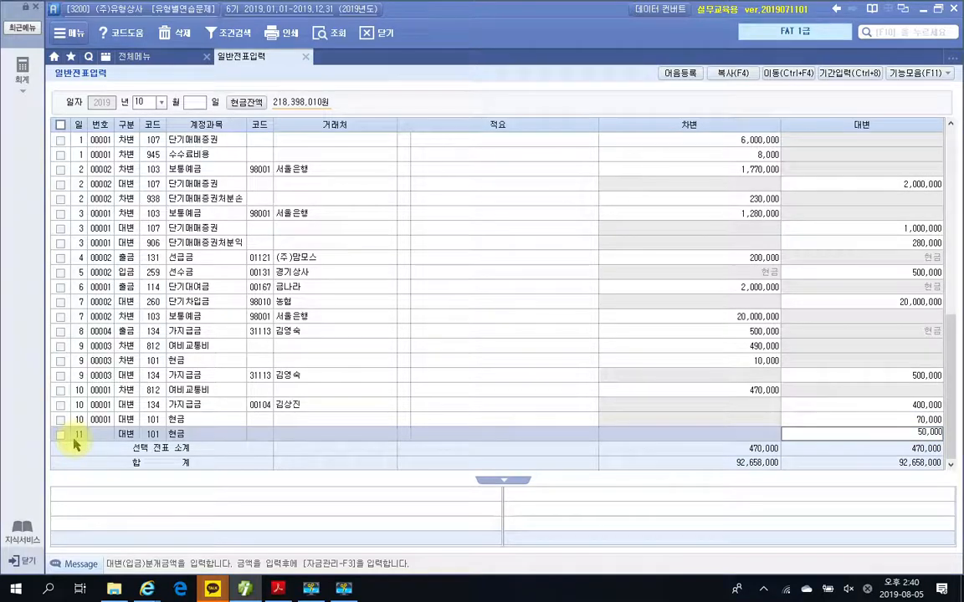
key("Return")
key("Return")
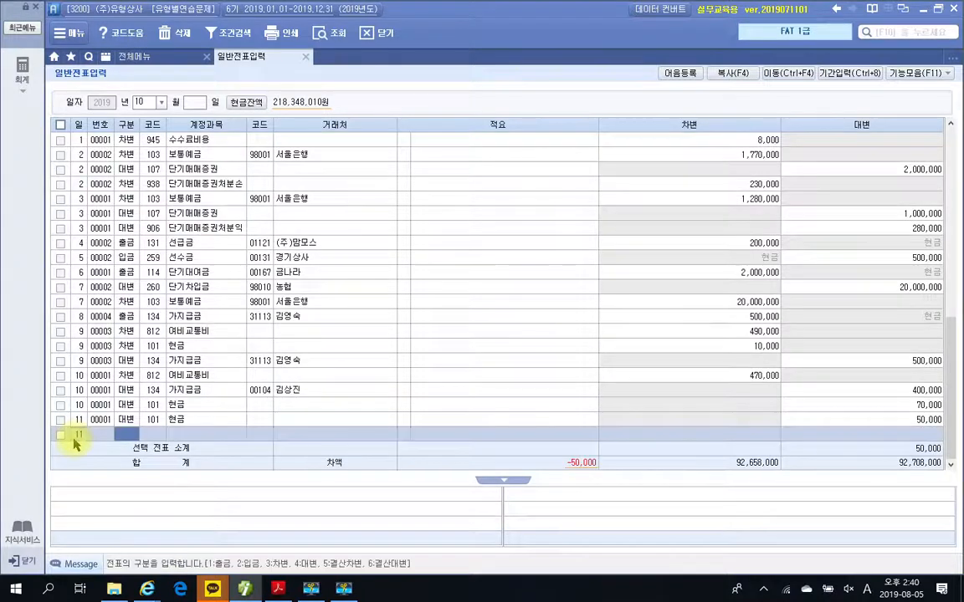
Complete the next day 11 line as a 50,000 debit (차변) to 141 현금과부족, finding the account by the name 현금
type("3")
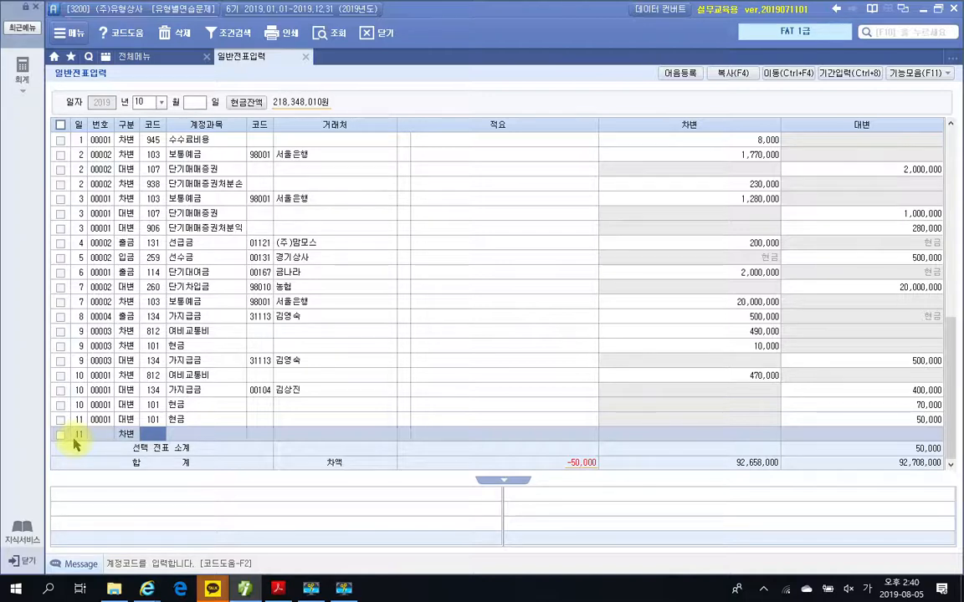
type("현금")
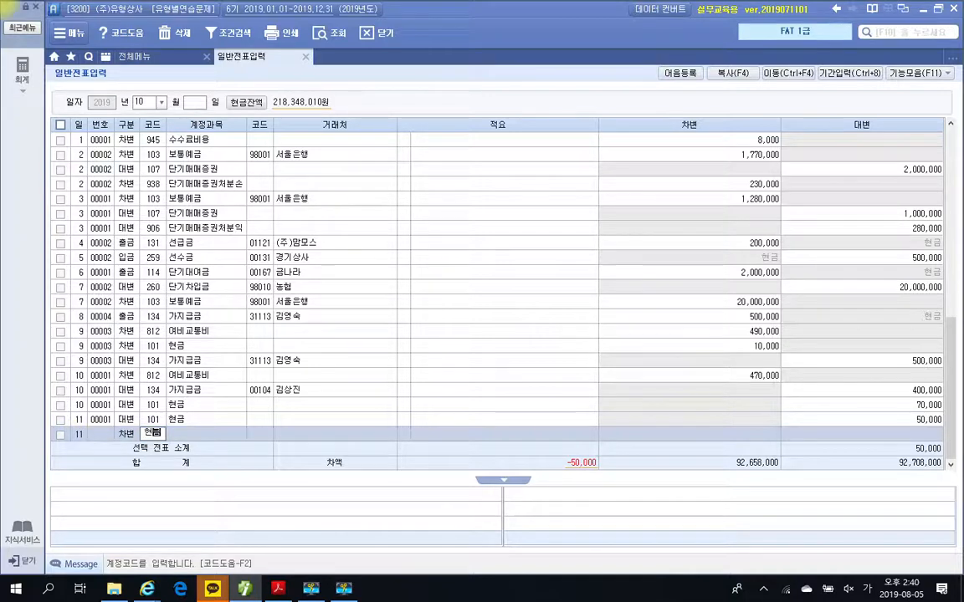
key("Return")
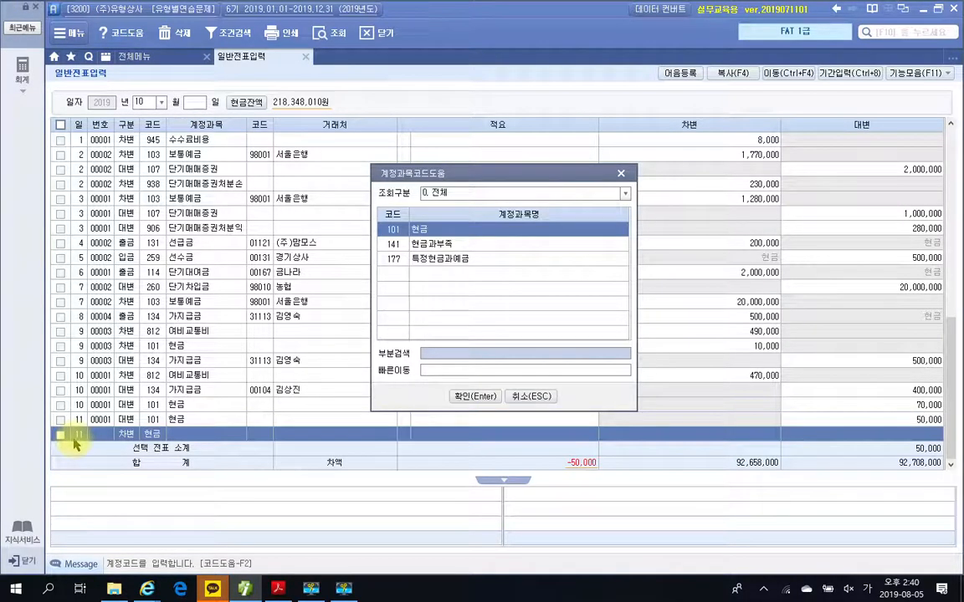
key("Down")
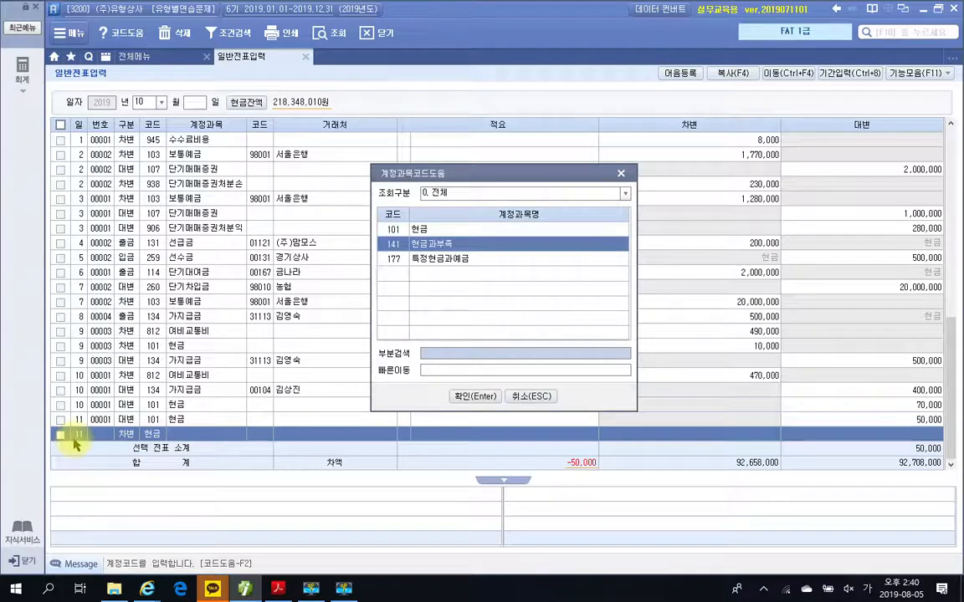
key("Return")
key("Return")
key("Return")
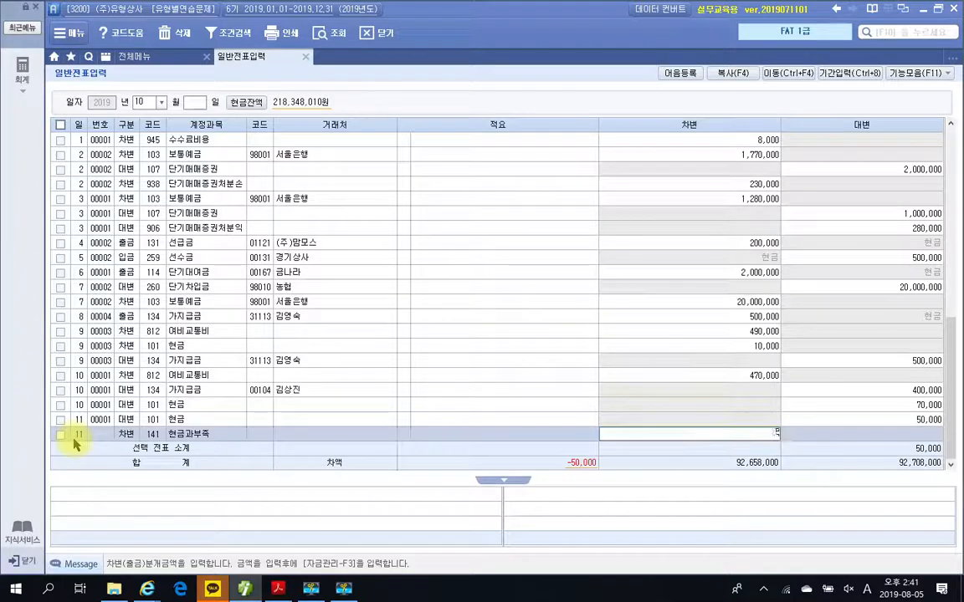
key("Return")
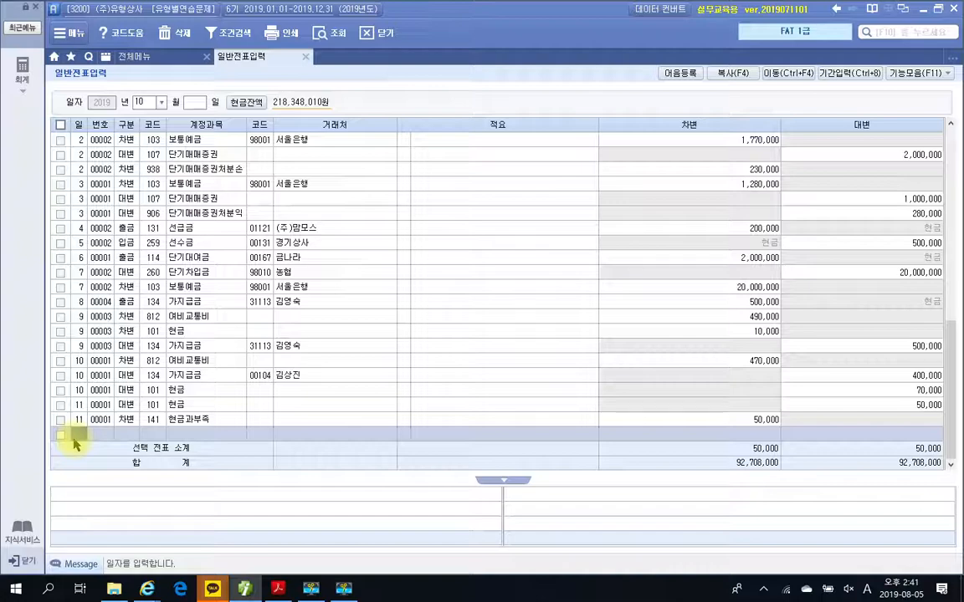
Switch to the PDF and examine the 10월 12일 transaction, marking the 직원 야근식대 that explains the cash shortage
left_click(276, 591)
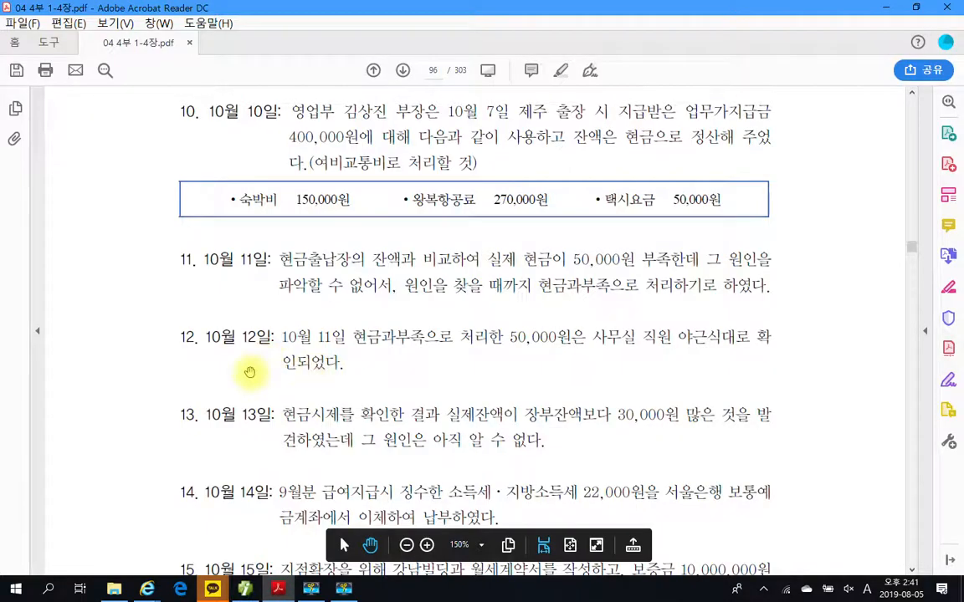
left_click_drag(161, 318, 831, 378)
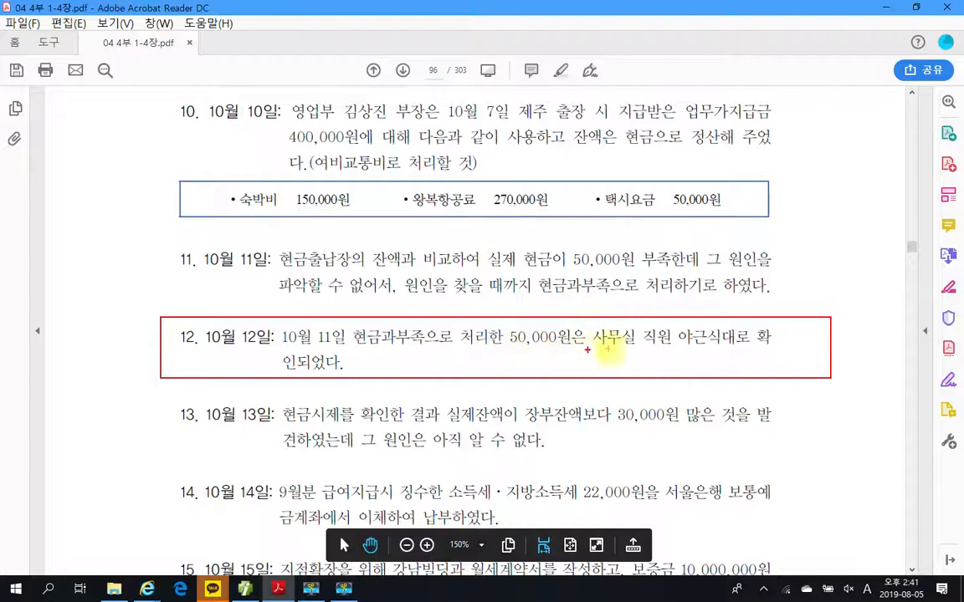
left_click_drag(645, 347, 736, 346)
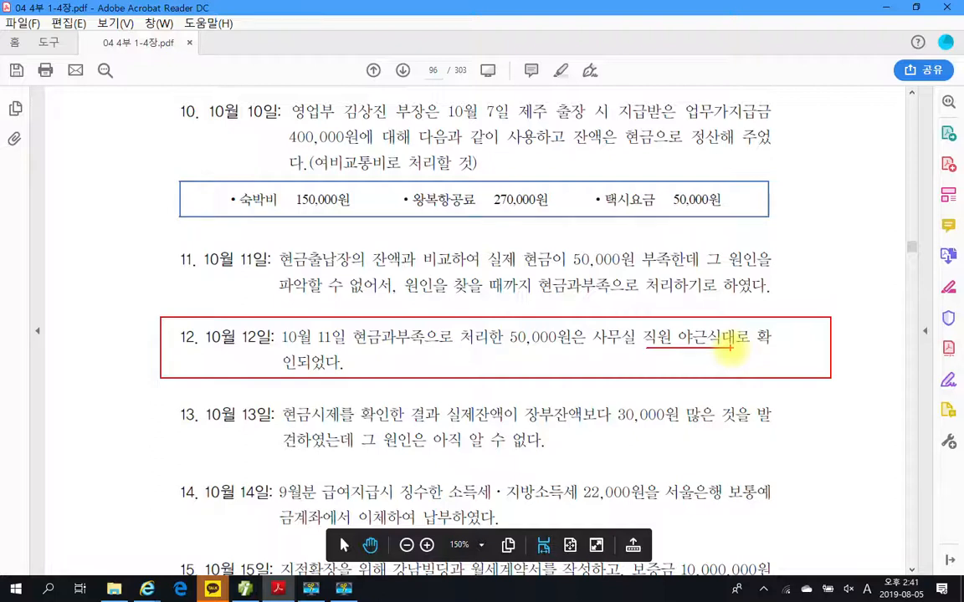
mouse_move(569, 360)
left_mouse_down()
mouse_move(575, 384)
mouse_move(615, 396)
left_mouse_up()
left_click_drag(619, 352, 621, 402)
mouse_move(613, 384)
left_mouse_down()
mouse_move(641, 374)
mouse_move(632, 404)
left_mouse_up()
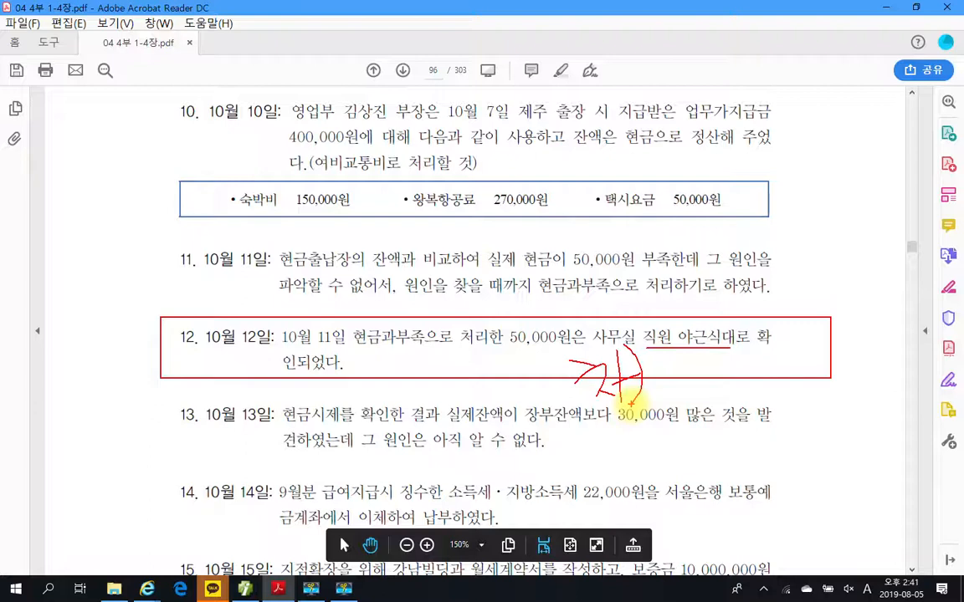
key("Escape")
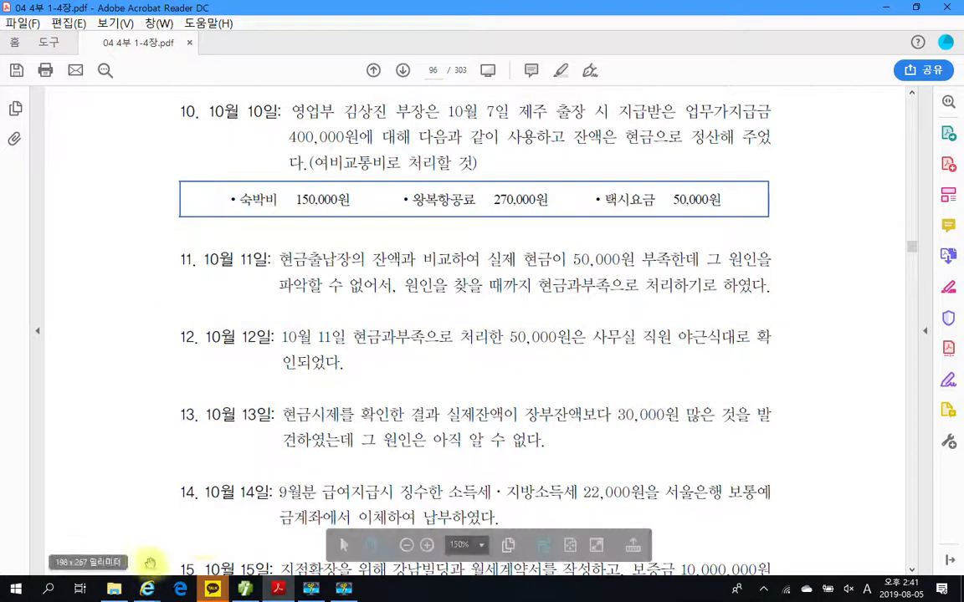
Switch to 더존 Smart A and add a day 12 debit (차변) line of 50,000 to account 811 복리후생비 without partner or description
left_click(244, 589)
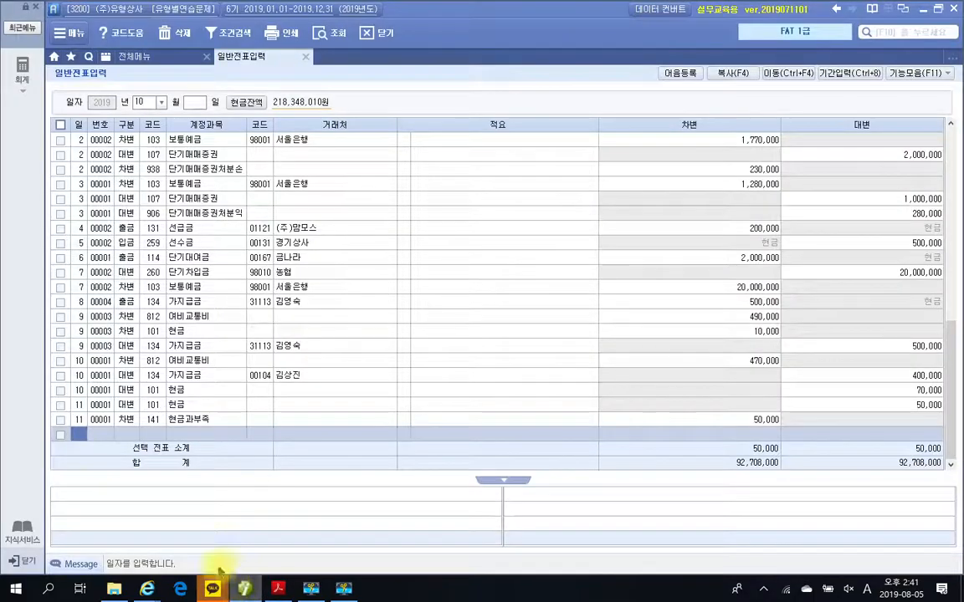
type("12")
key("Return")
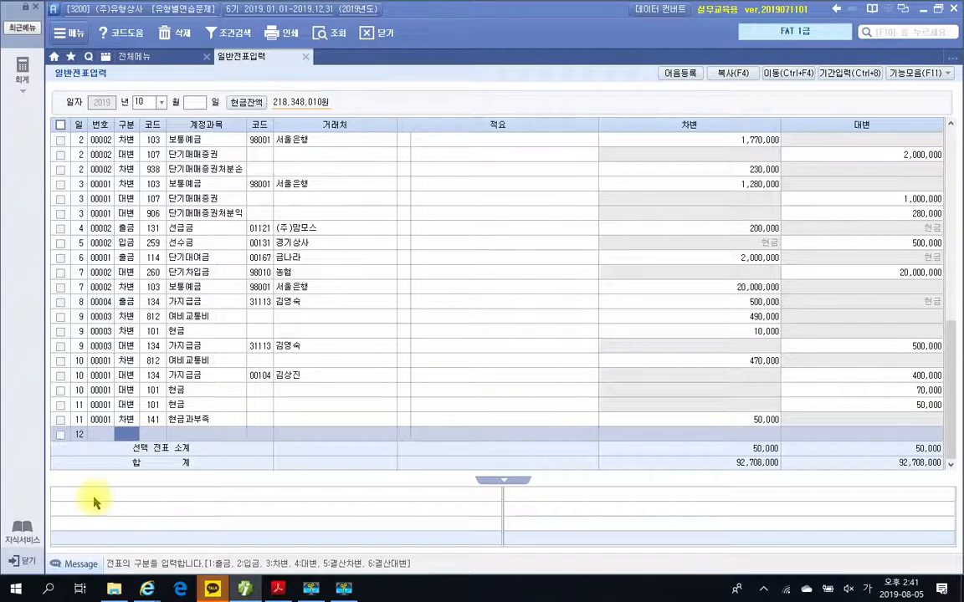
type("3")
key("Return")
type("811")
key("Return")
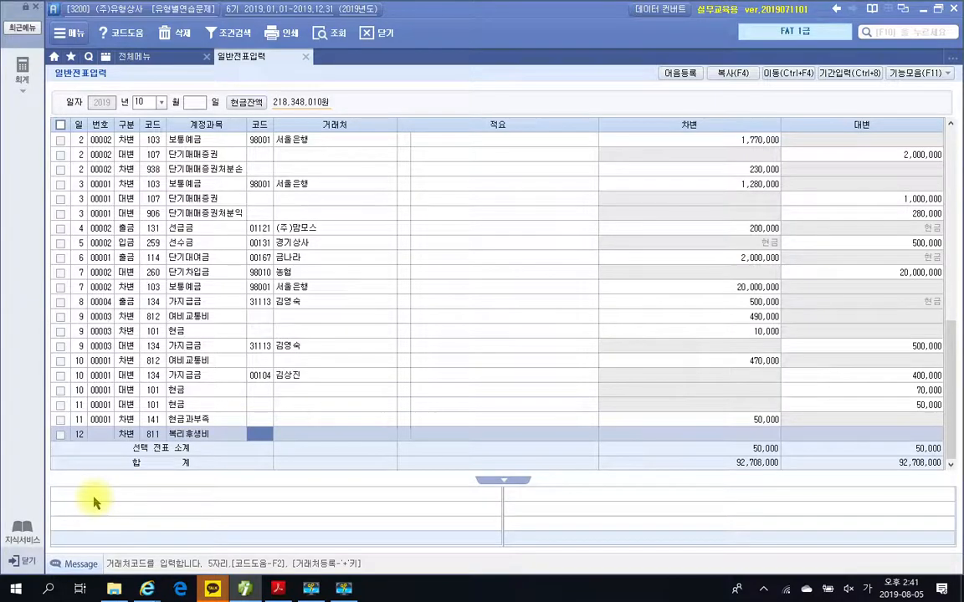
key("Return")
key("Return")
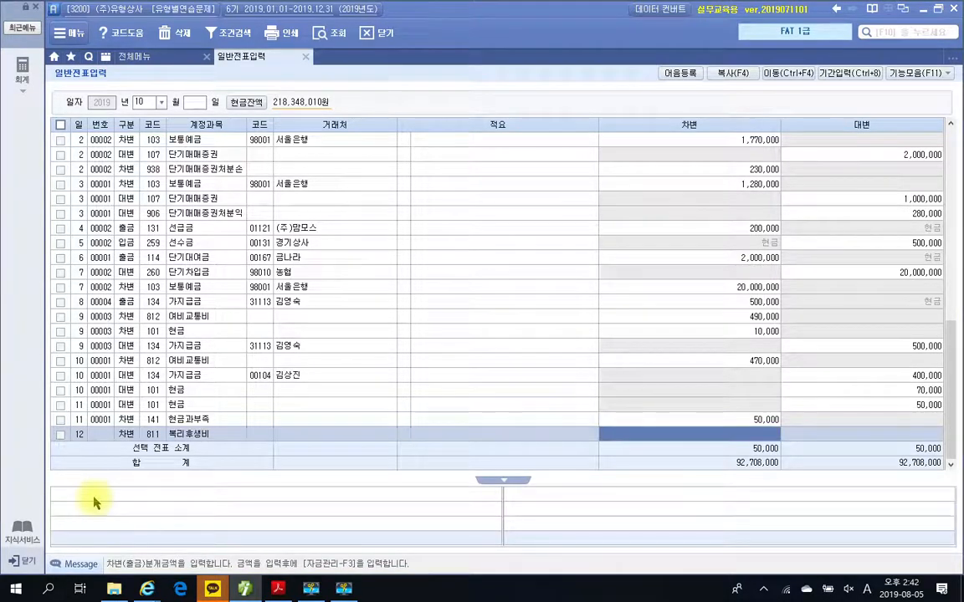
type("500000")
key("Return")
key("Return")
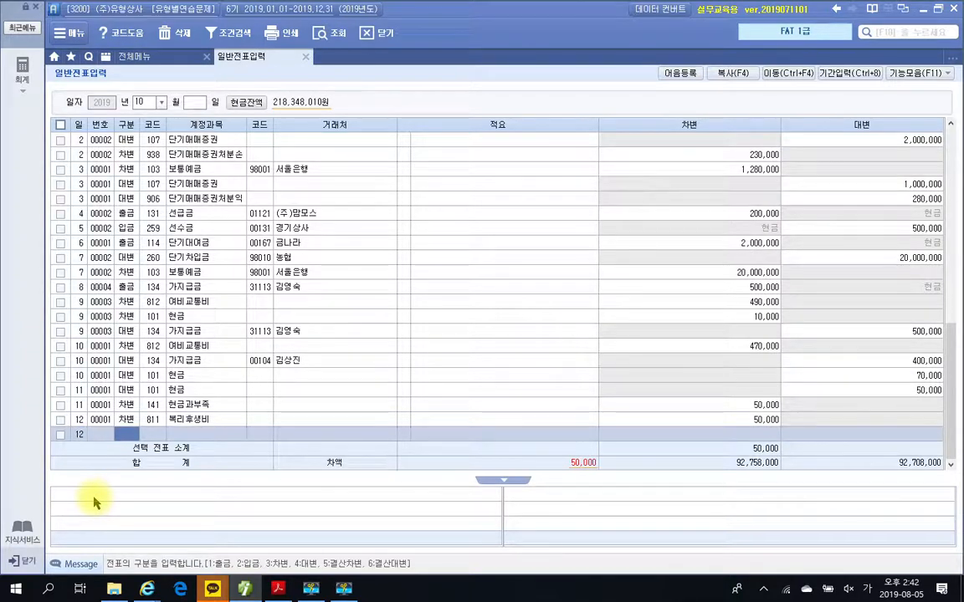
Complete the next day 12 line as a 50,000 credit (대변) to account 141 현금과부족 without partner or description
type("4141")
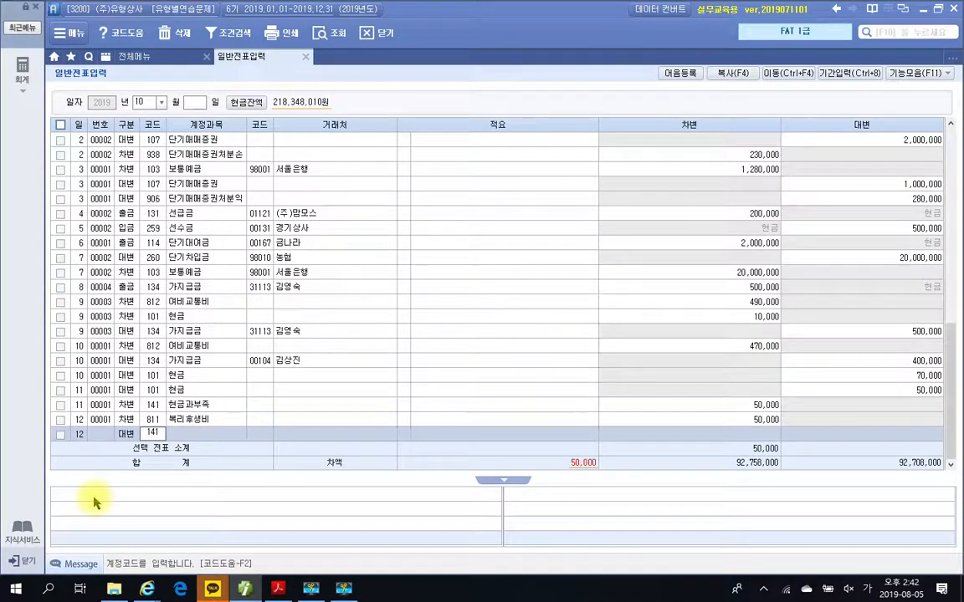
key("Return")
key("Return")
key("Return")
key("Return")
type("50000")
key("Return")
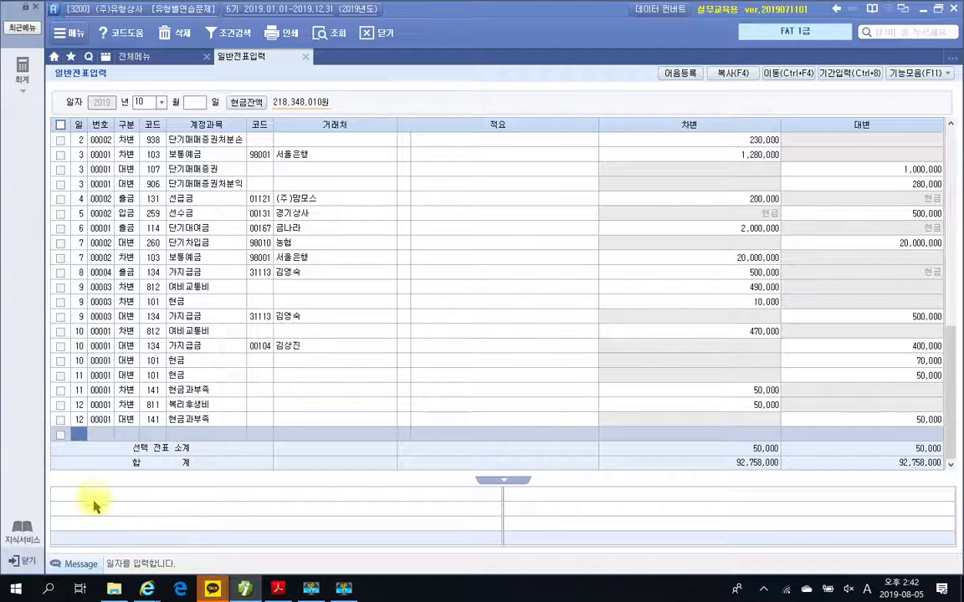
Switch to the PDF and examine the 10월 13일 cash overage transaction, framing its text
left_click(281, 589)
scroll(285, 439, "down", 4)
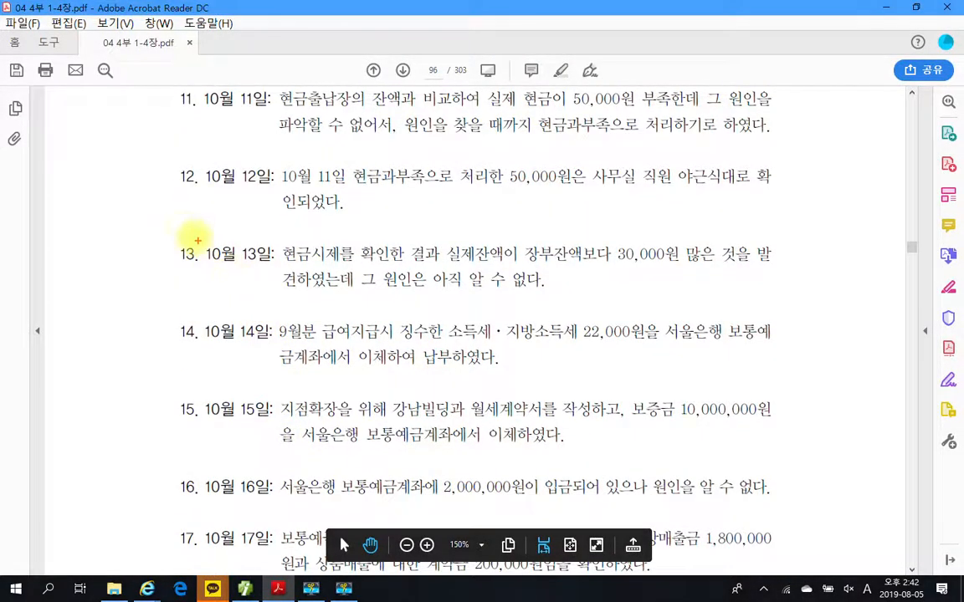
left_click_drag(173, 222, 828, 306)
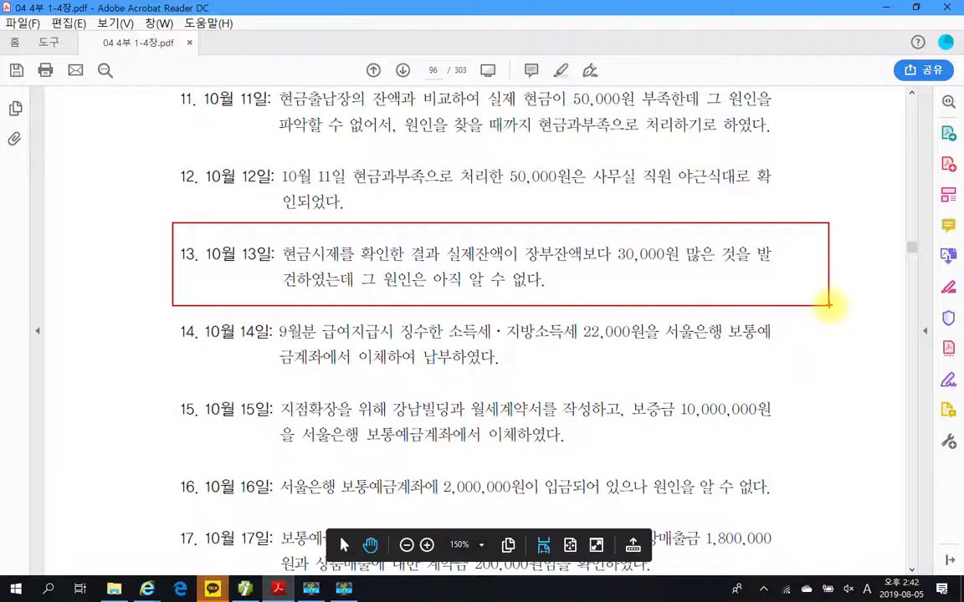
key("Escape")
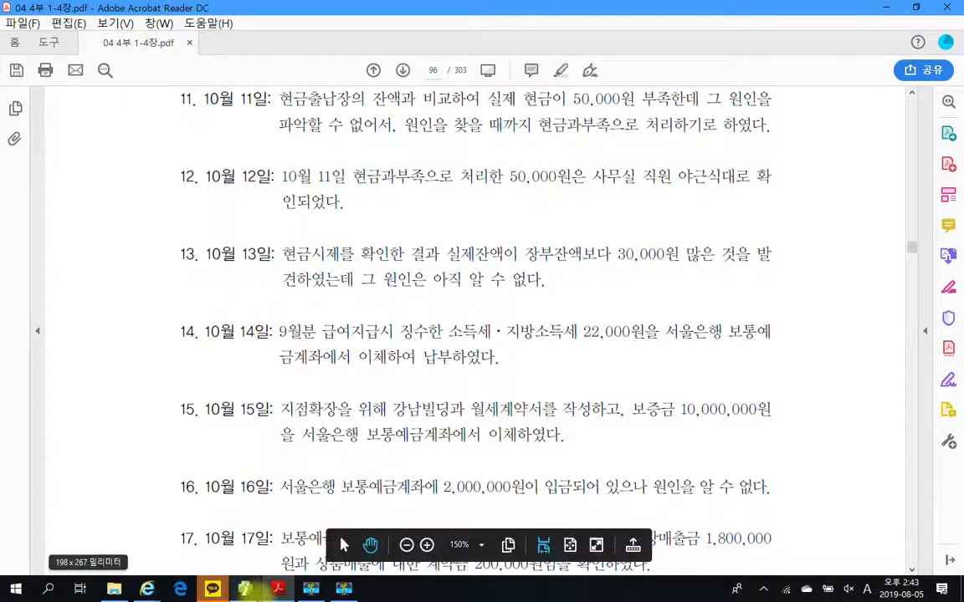
Switch to 더존 Smart A and add a day 13 debit (차변) line of 30,000 to account 101 현금 without partner or description
left_click(245, 589)
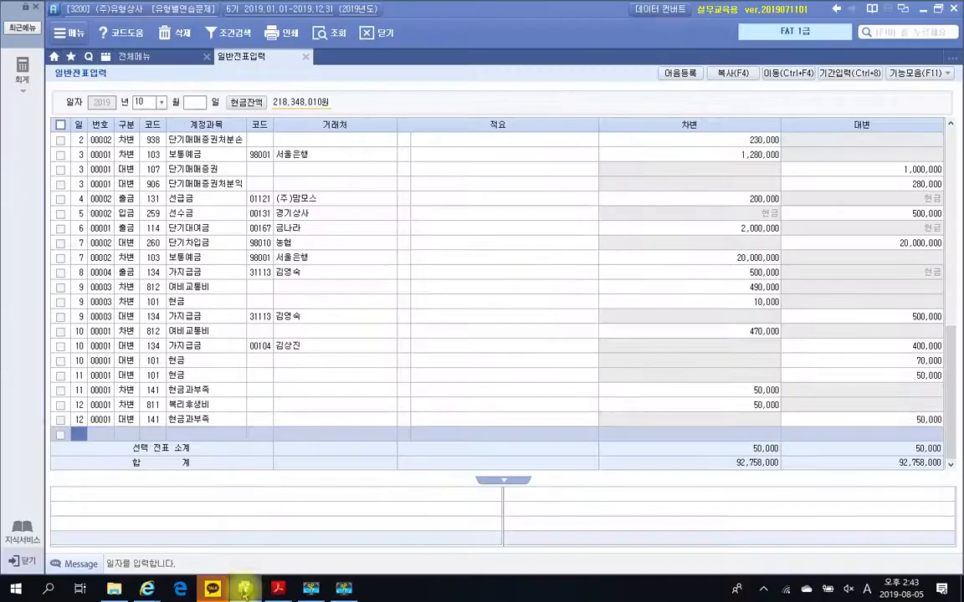
type("13")
key("Return")
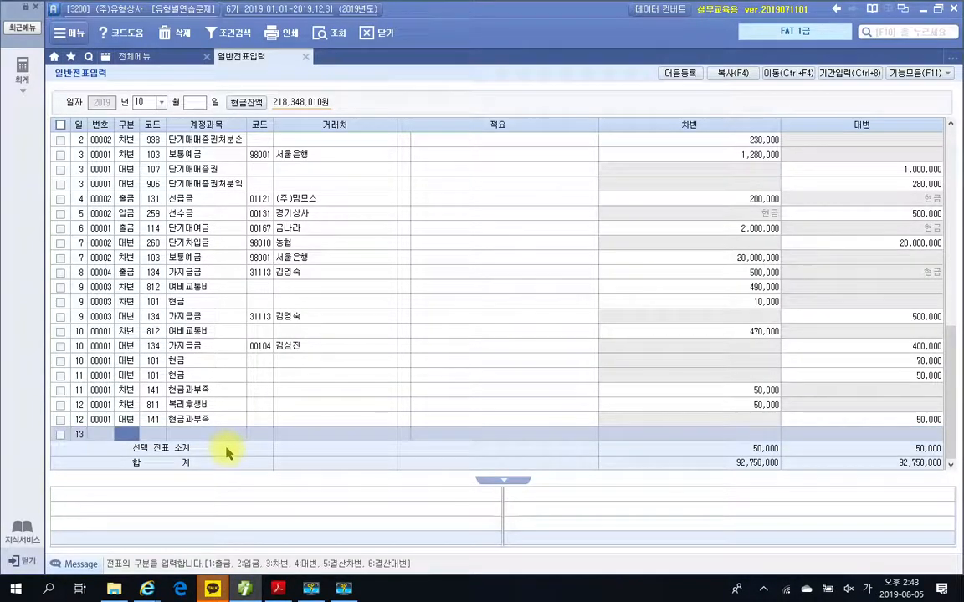
type("3")
key("Return")
type("101")
key("Return")
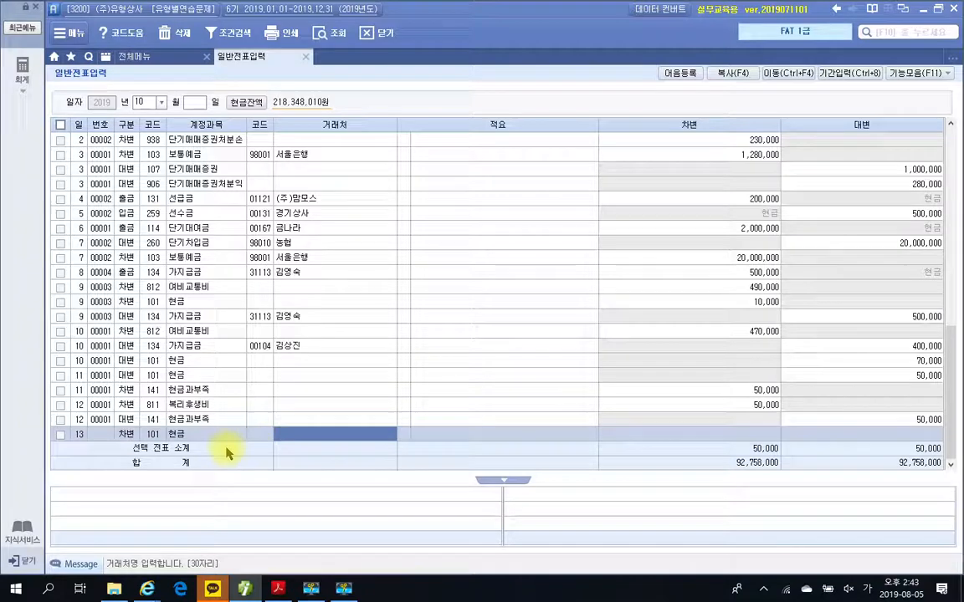
key("Return")
key("Return")
key("Return")
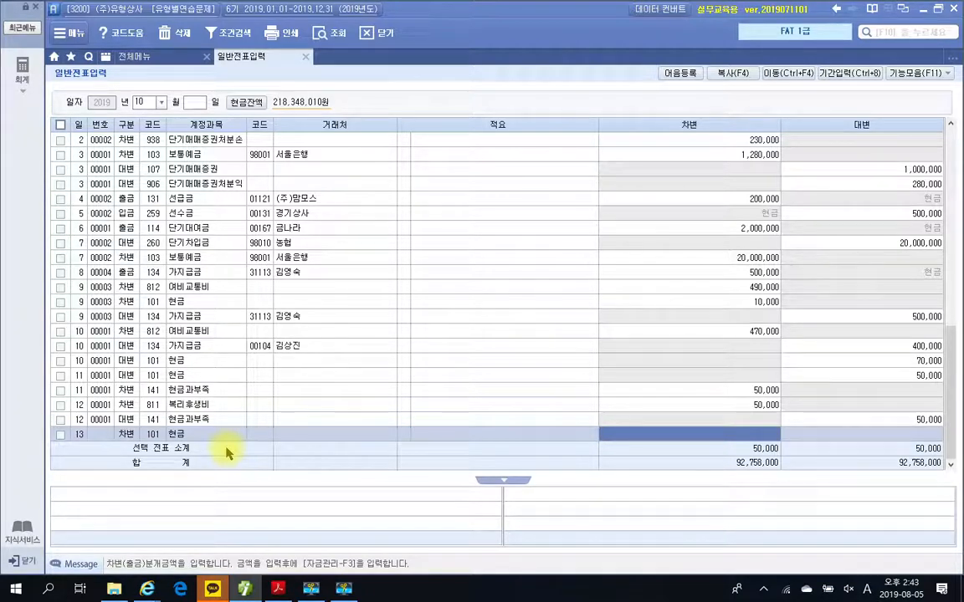
type("300000")
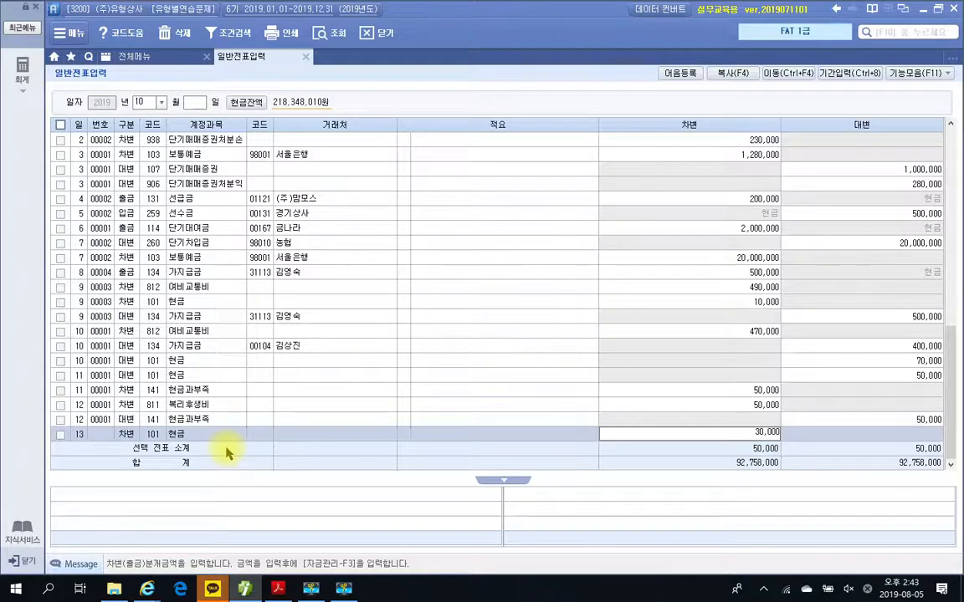
key("Return")
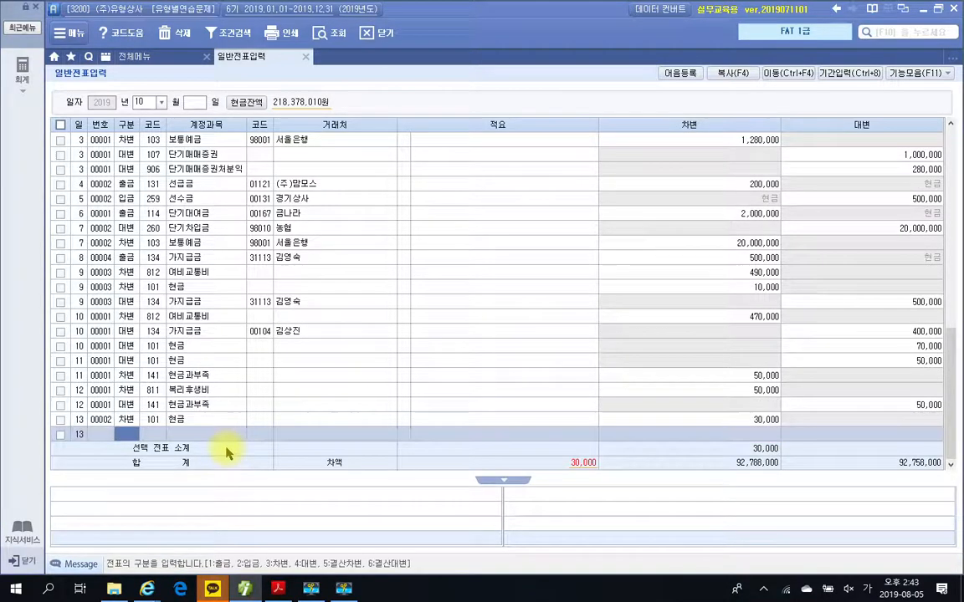
Complete the next day 13 line as a 30,000 credit (대변) to account 141 현금과부족 without partner or description
type("141")
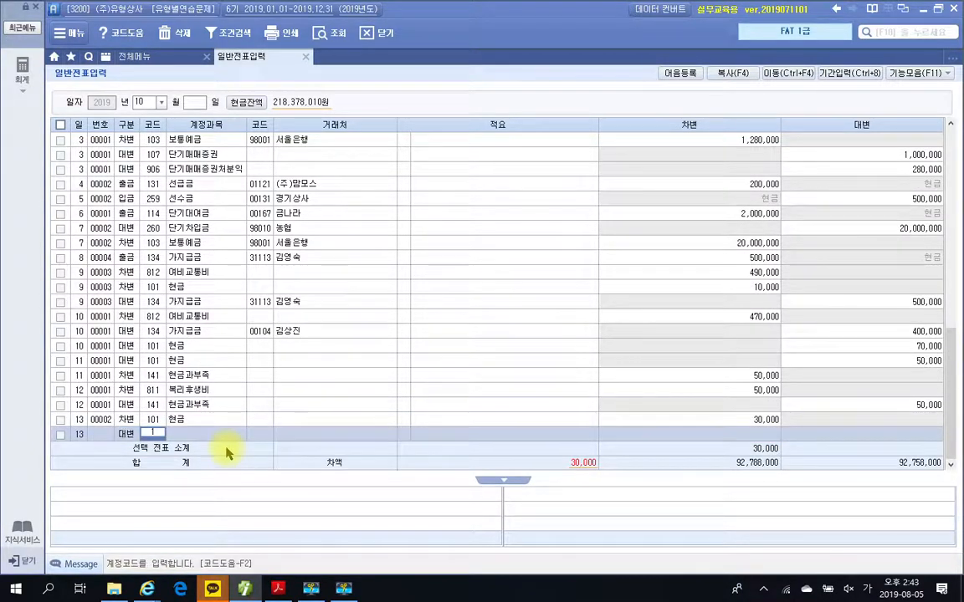
key("Return")
key("Return")
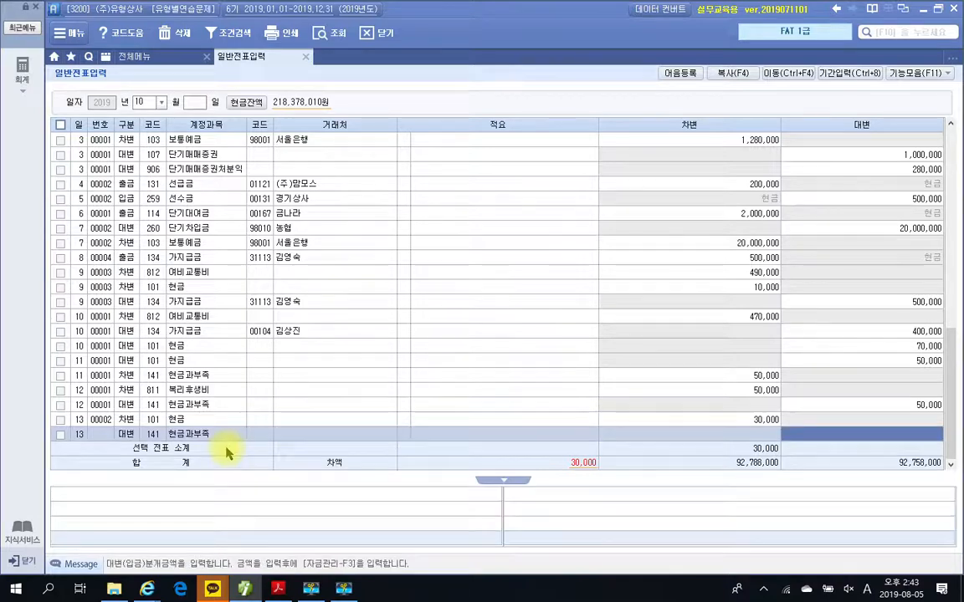
type("300000")
key("Return")
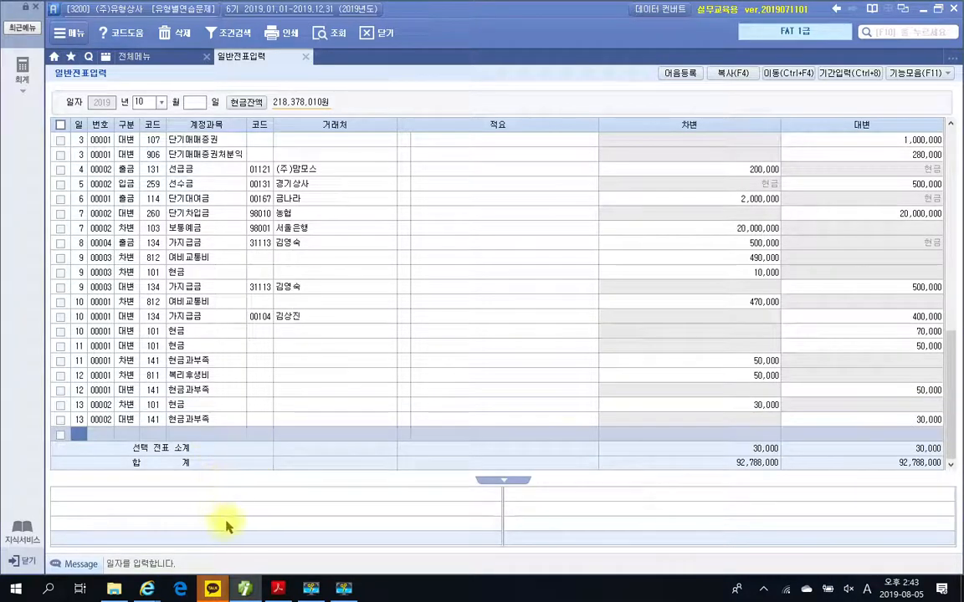
Switch to the PDF and examine the 10월 14일 withheld tax payment, framing its text and marking 보통예금 as the credit (대변) side
left_click(277, 588)
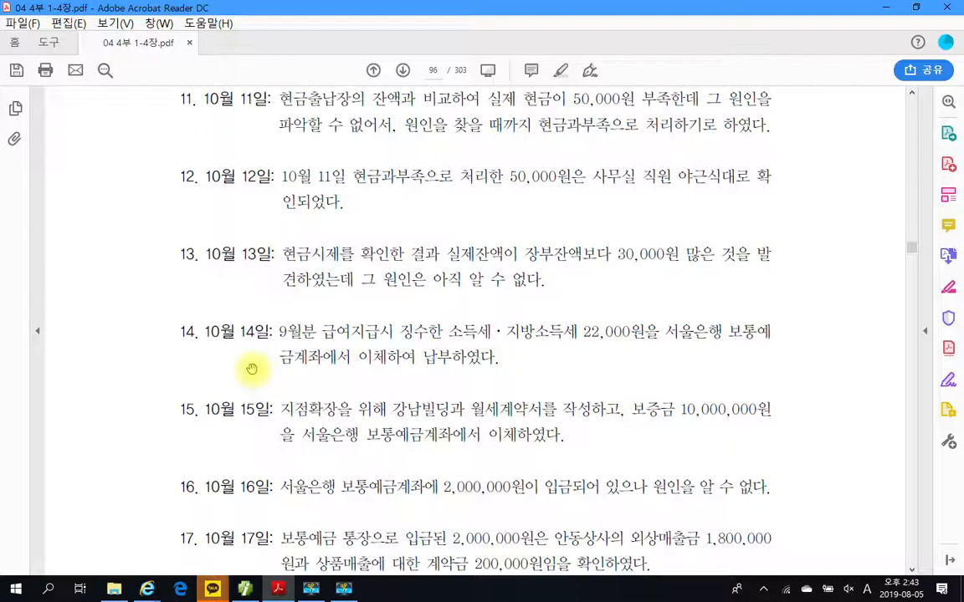
scroll(253, 370, "down", 1)
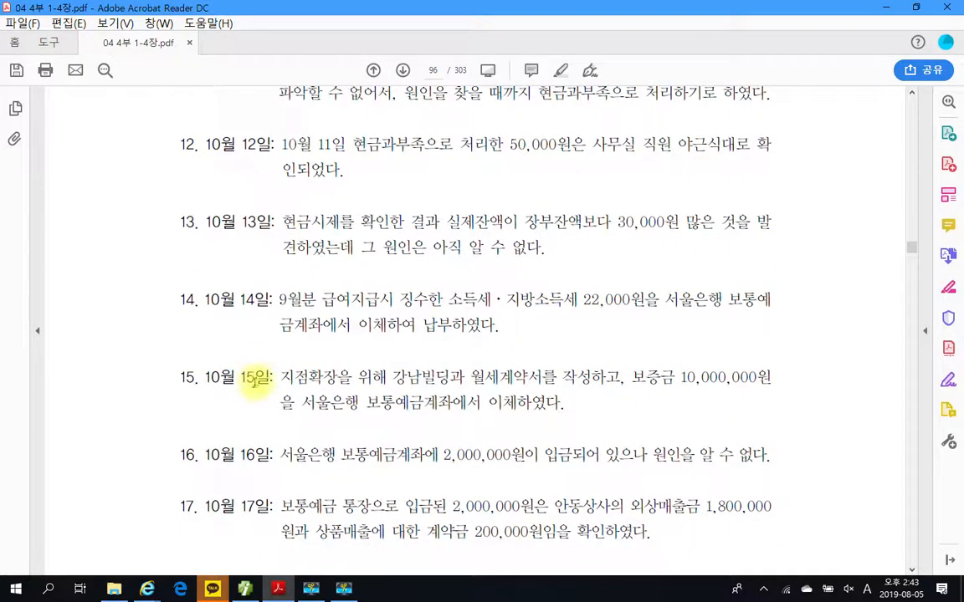
mouse_move(149, 273)
left_mouse_down()
mouse_move(308, 327)
mouse_move(797, 361)
left_mouse_up()
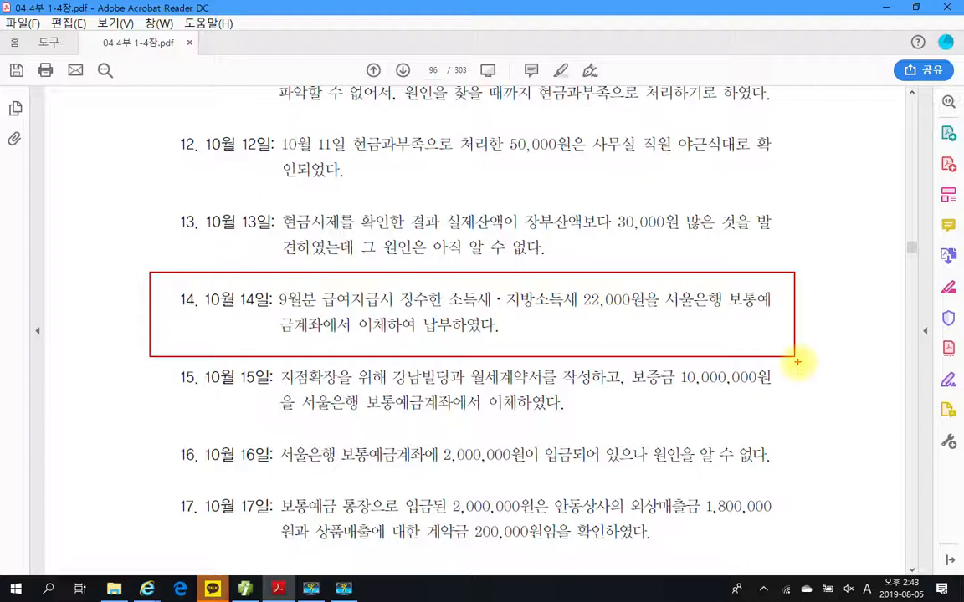
left_click_drag(721, 277, 788, 319)
mouse_move(719, 274)
left_mouse_down()
mouse_move(799, 285)
mouse_move(798, 322)
left_mouse_up()
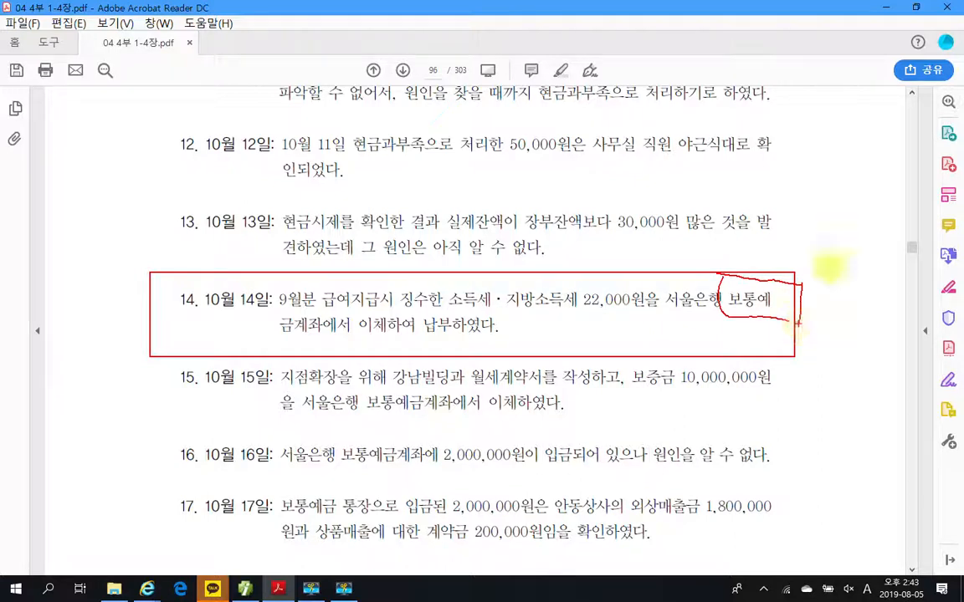
mouse_move(823, 266)
left_mouse_down()
mouse_move(837, 288)
mouse_move(853, 283)
mouse_move(855, 291)
left_mouse_up()
mouse_move(837, 238)
left_mouse_down()
mouse_move(809, 243)
mouse_move(853, 311)
left_mouse_up()
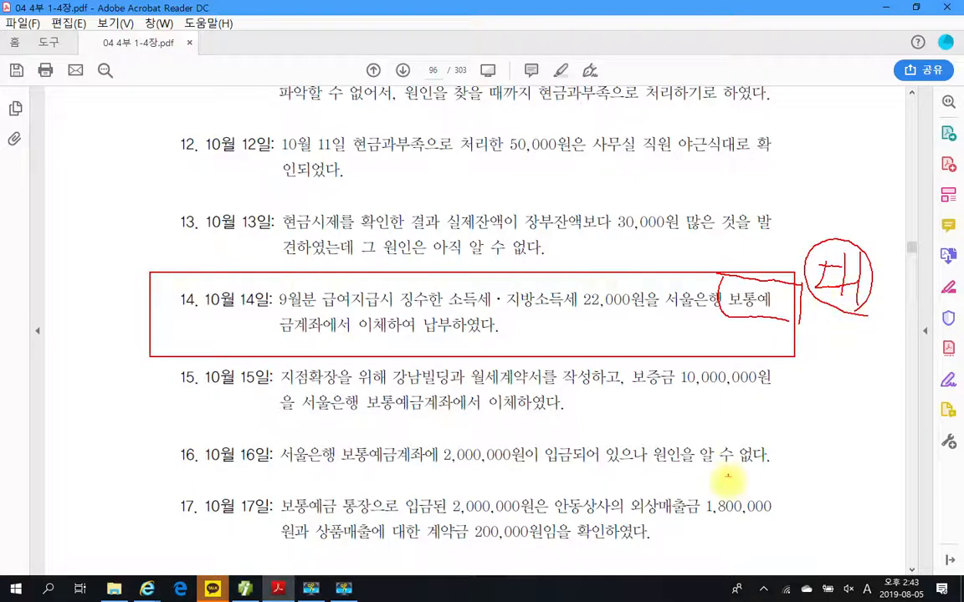
key("Escape")
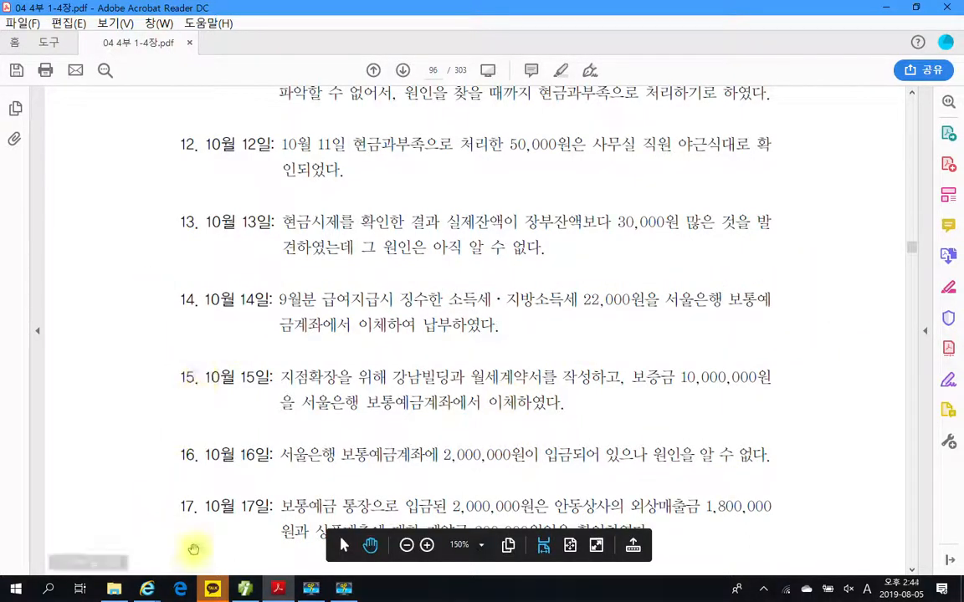
Switch to 더존 Smart A and add a day 14 credit (대변) line of 22,000 to account 103 보통예금 with partner 98001 서울은행
mouse_move(243, 592)
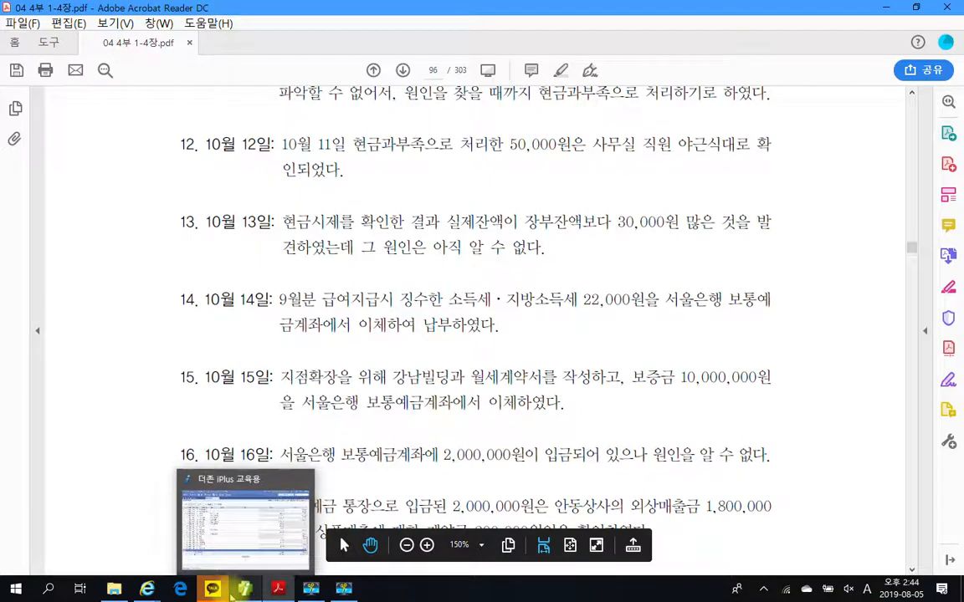
left_click(221, 527)
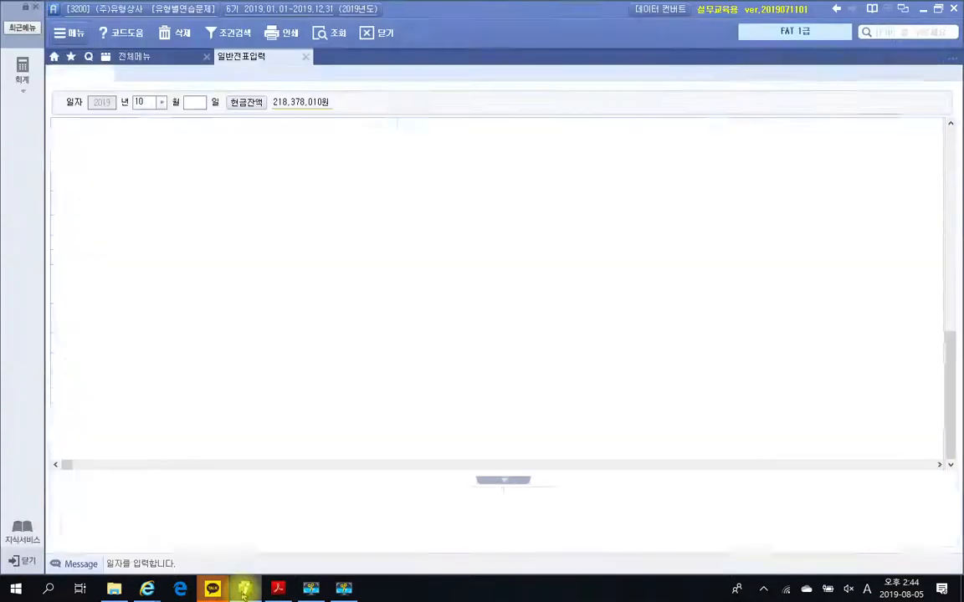
type("14")
key("Return")
type("4")
key("Return")
type("103")
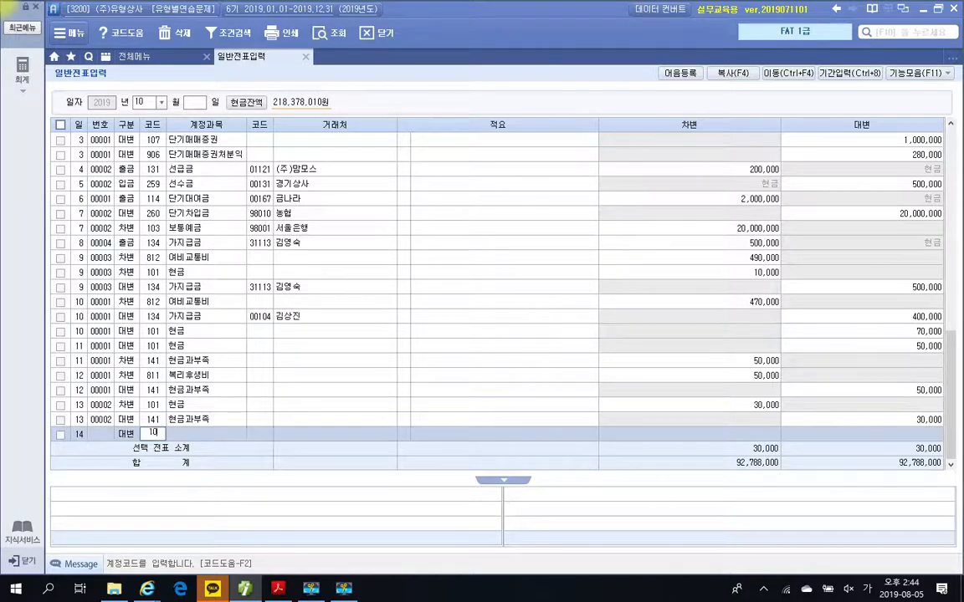
key("Return")
type("98001")
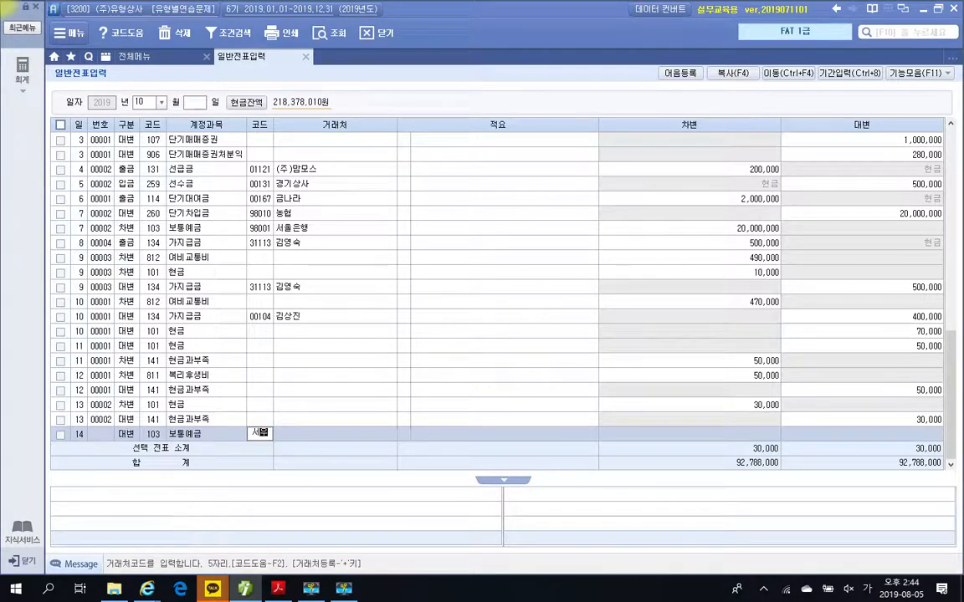
key("Return")
key("Return")
type("220000")
key("Return")
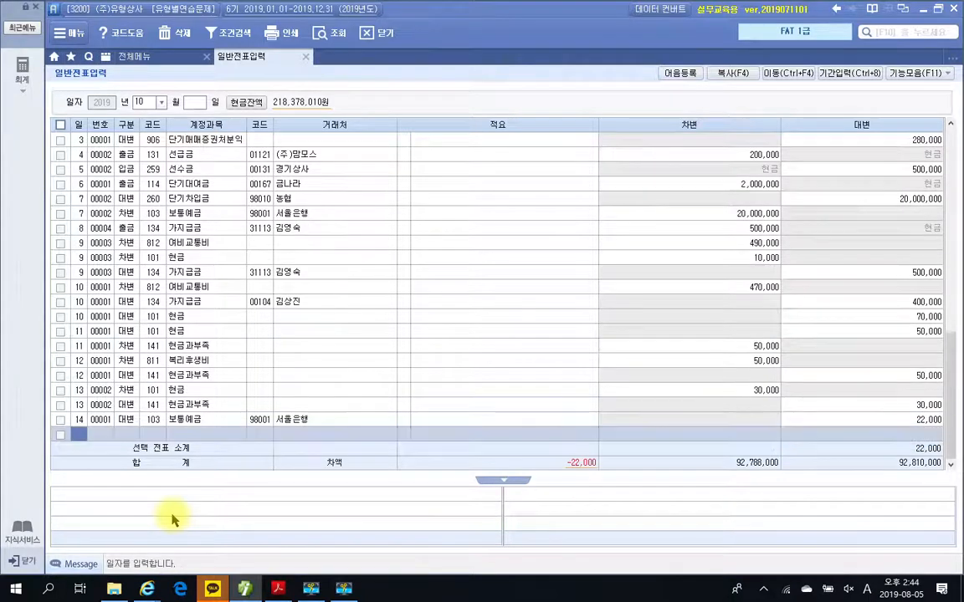
Complete the next day 14 line as a 22,000 debit (차변) to account 254 예수금 without partner or description
type("3")
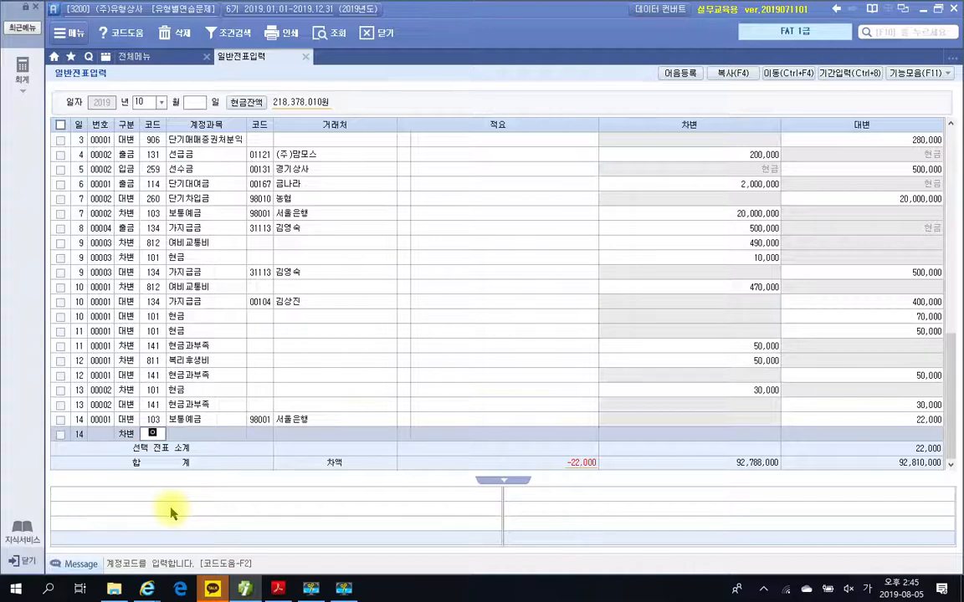
type("예수")
key("Return")
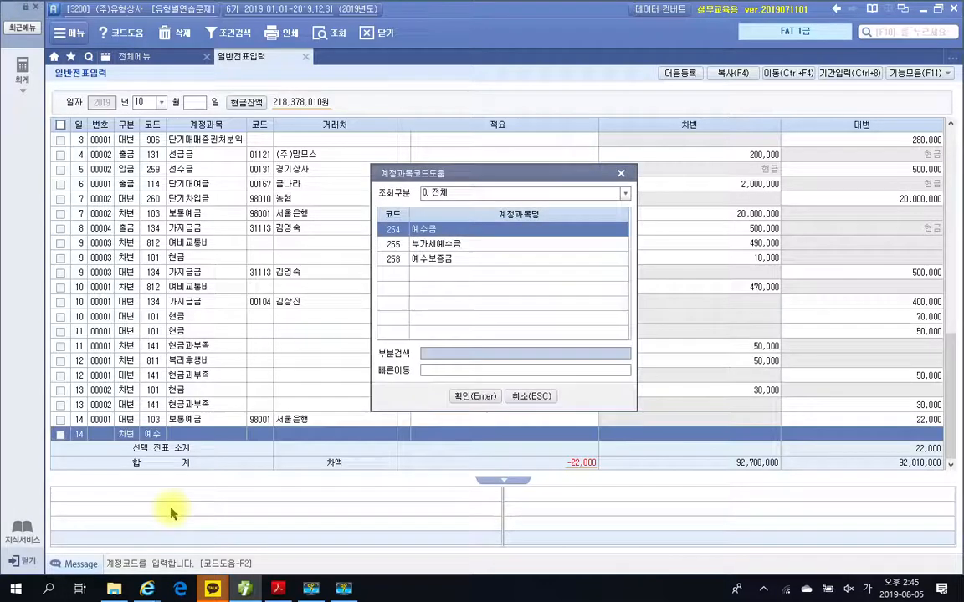
key("Return")
key("Return")
key("Return")
key("Return")
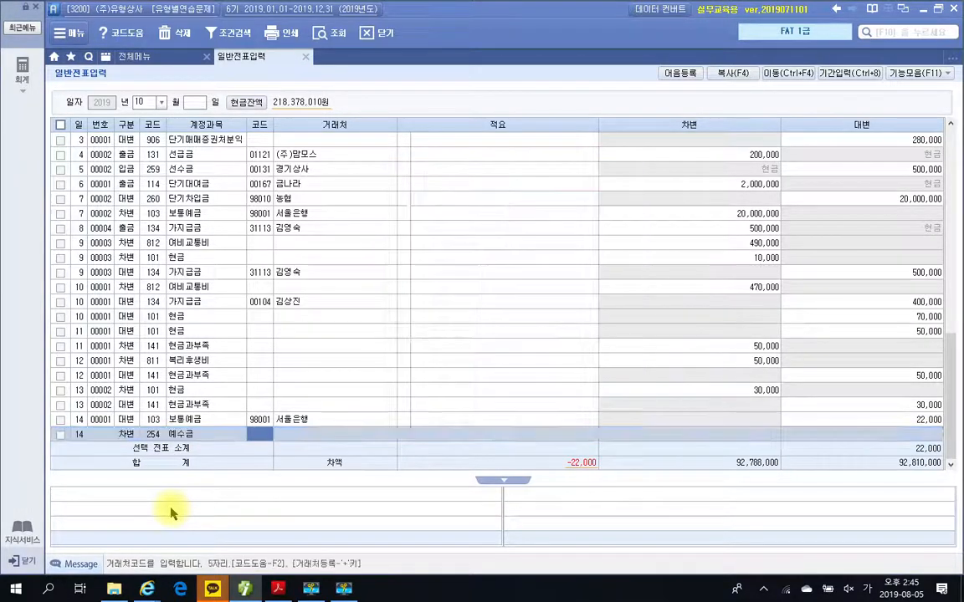
key("Return")
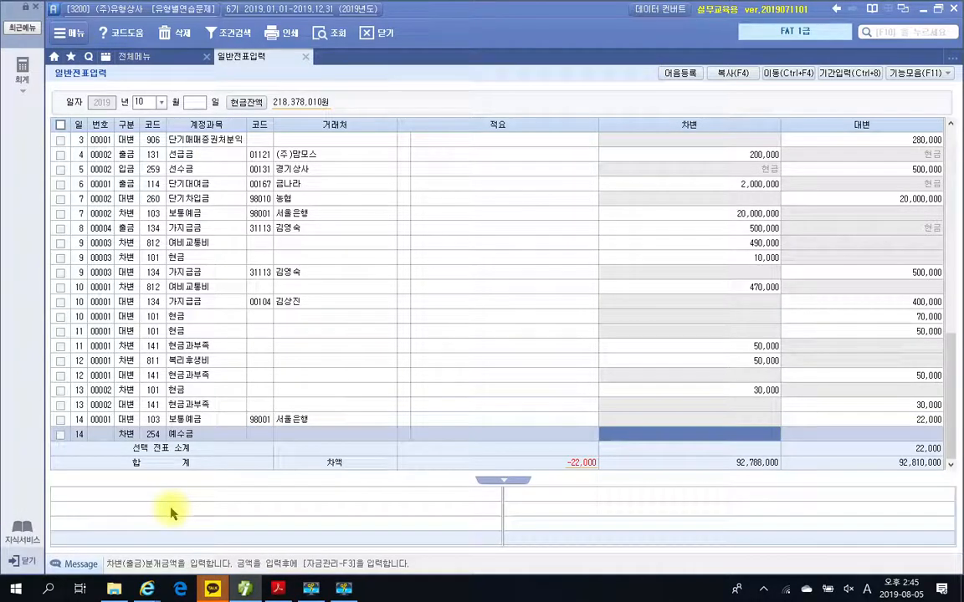
type("220000")
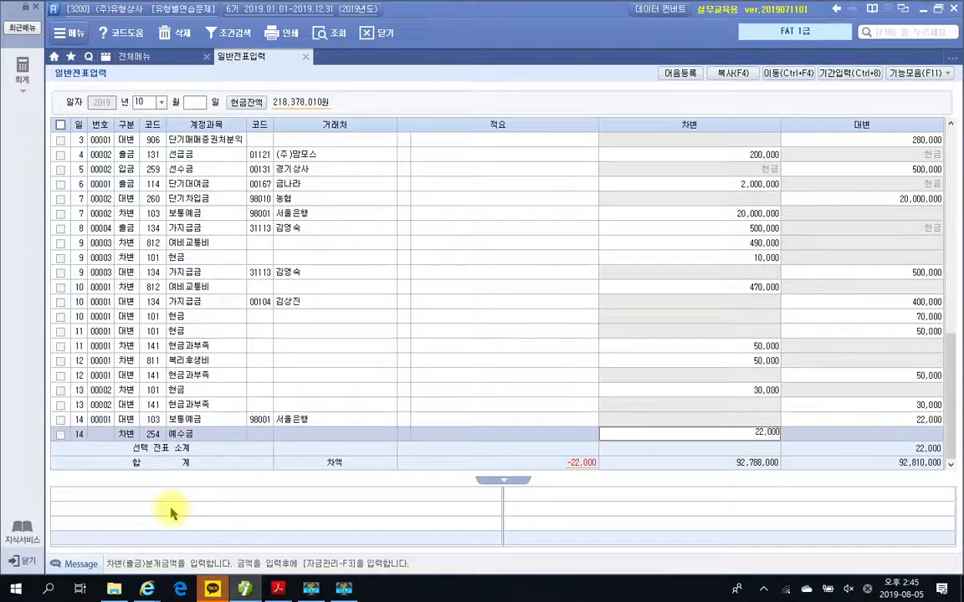
key("Return")
key("Up")
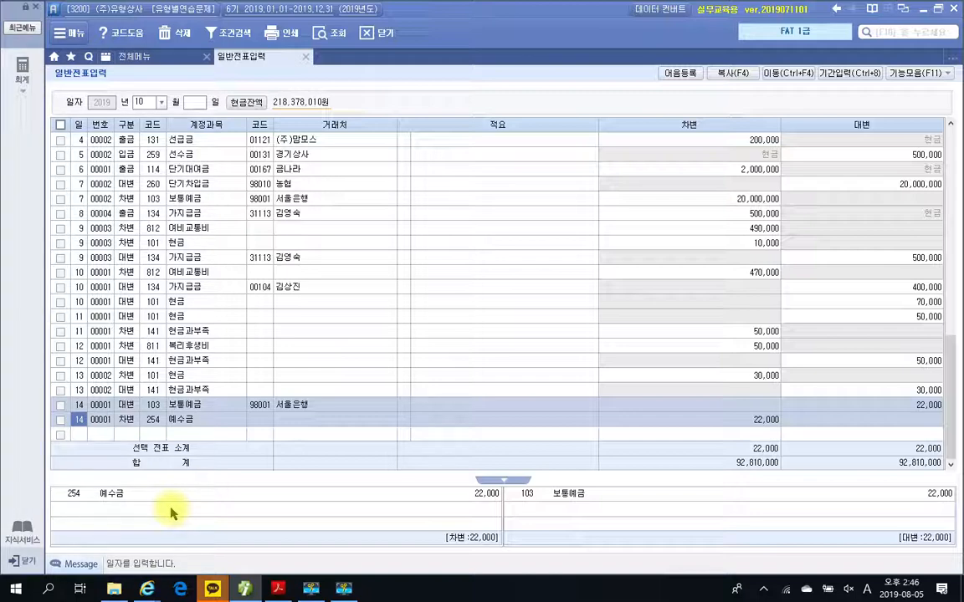
left_click(80, 434)
Switch to the PDF and examine the 10월 15일 lease deposit transaction, framing its text and marking 보통예금계좌 as the credit (대변) side
key("alt+Tab")
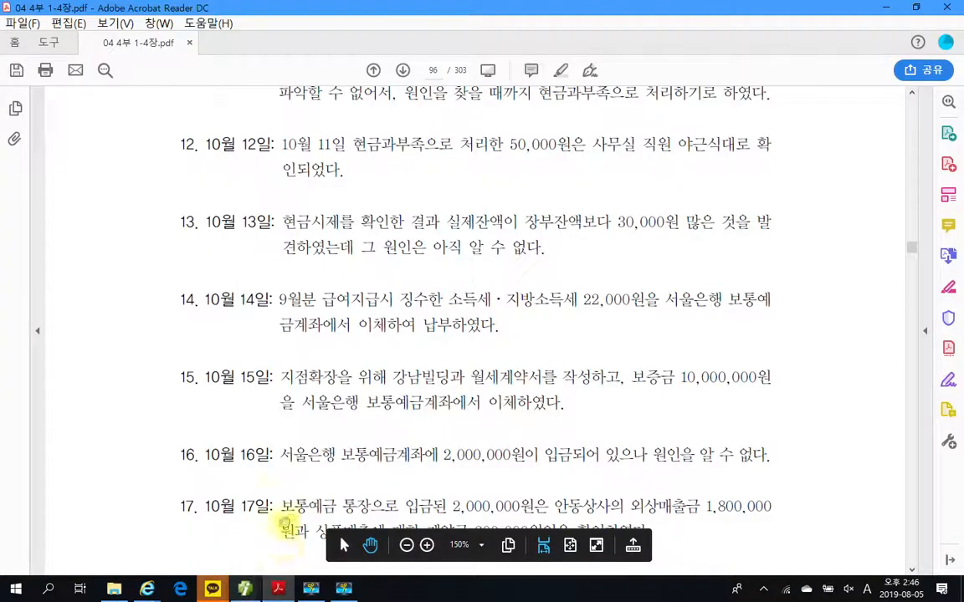
scroll(281, 493, "down", 3)
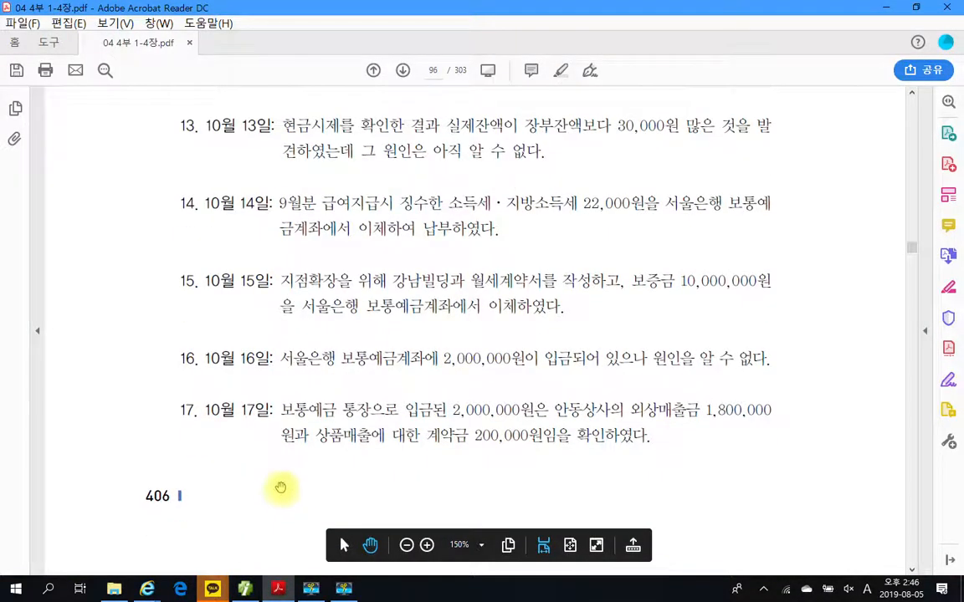
left_click_drag(152, 332, 803, 395)
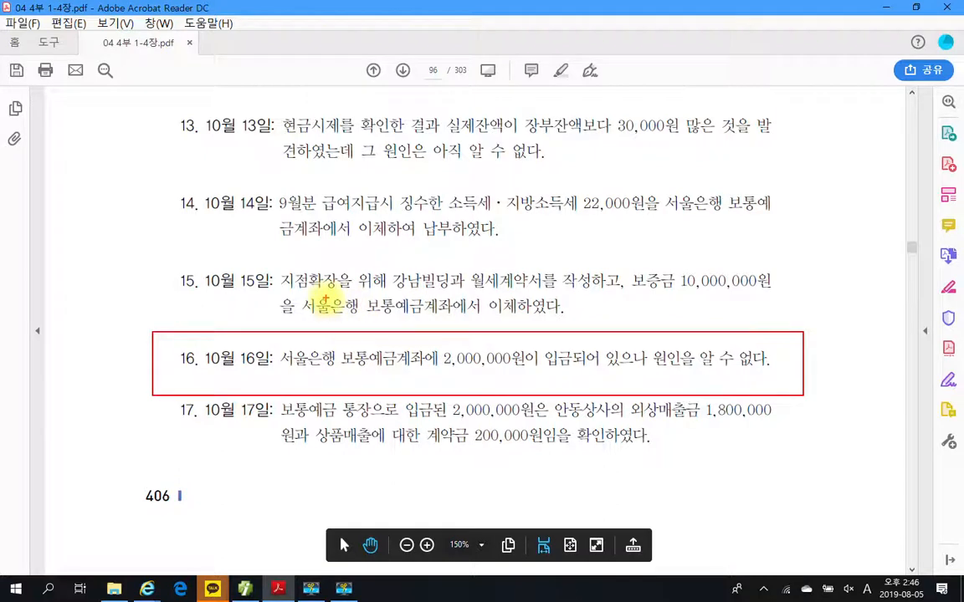
key("Escape")
key("ctrl+2")
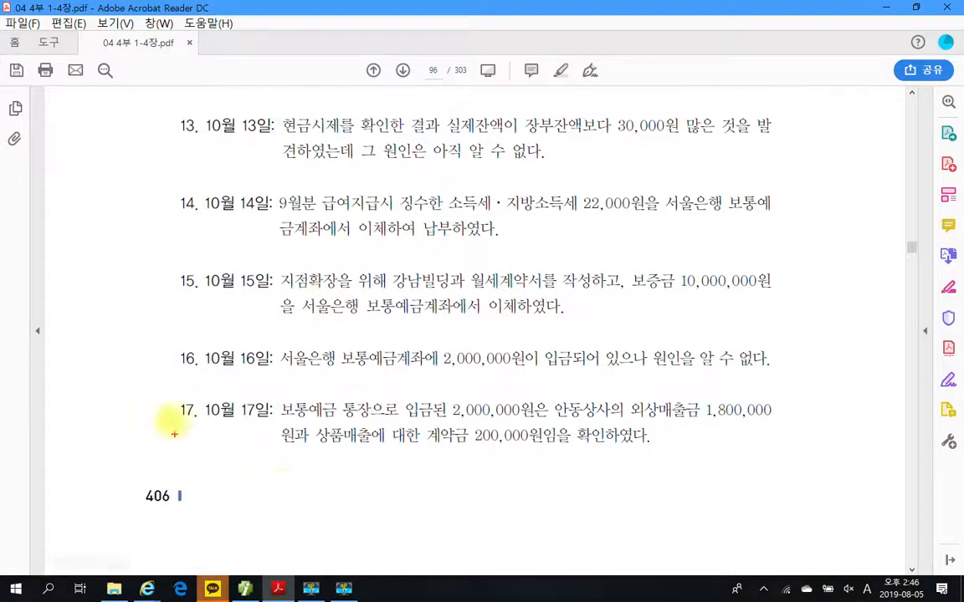
left_click_drag(171, 257, 223, 287)
mouse_move(274, 301)
left_mouse_down()
mouse_move(790, 348)
mouse_move(844, 332)
left_mouse_up()
key("Escape")
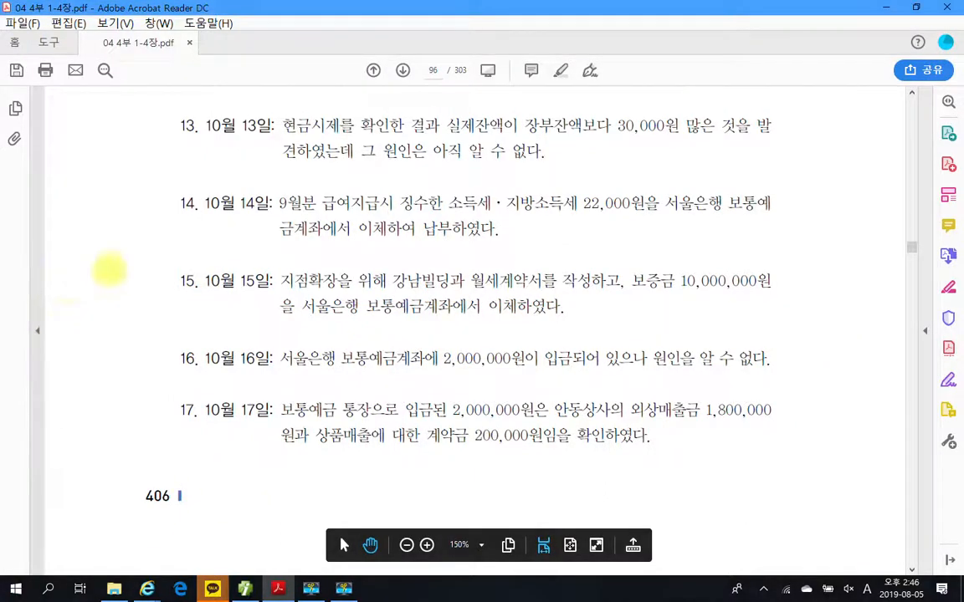
left_click_drag(142, 247, 786, 337)
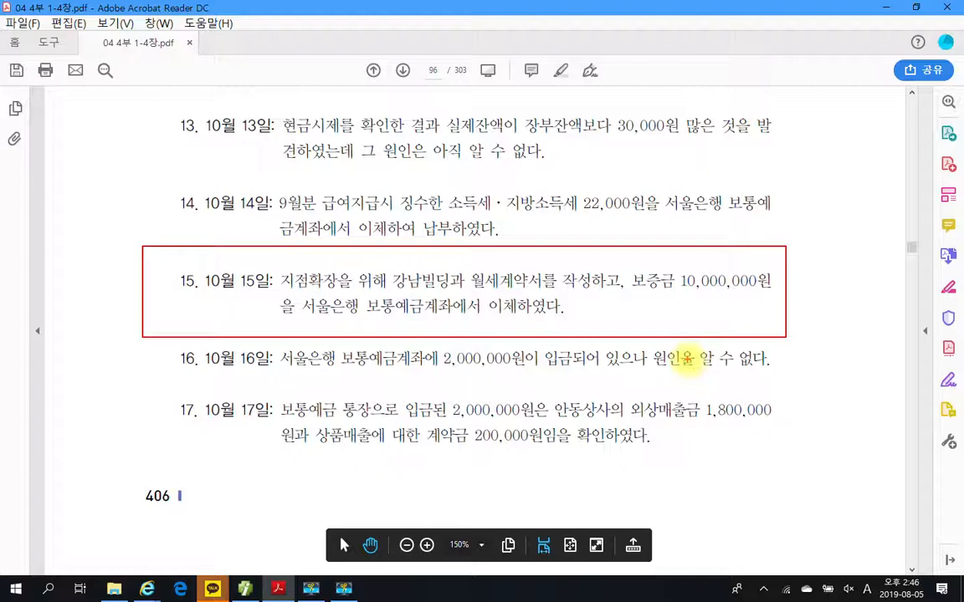
mouse_move(369, 306)
left_mouse_down()
mouse_move(381, 328)
mouse_move(458, 329)
mouse_move(445, 290)
mouse_move(437, 331)
mouse_move(516, 350)
mouse_move(532, 330)
mouse_move(552, 343)
mouse_move(556, 363)
left_mouse_up()
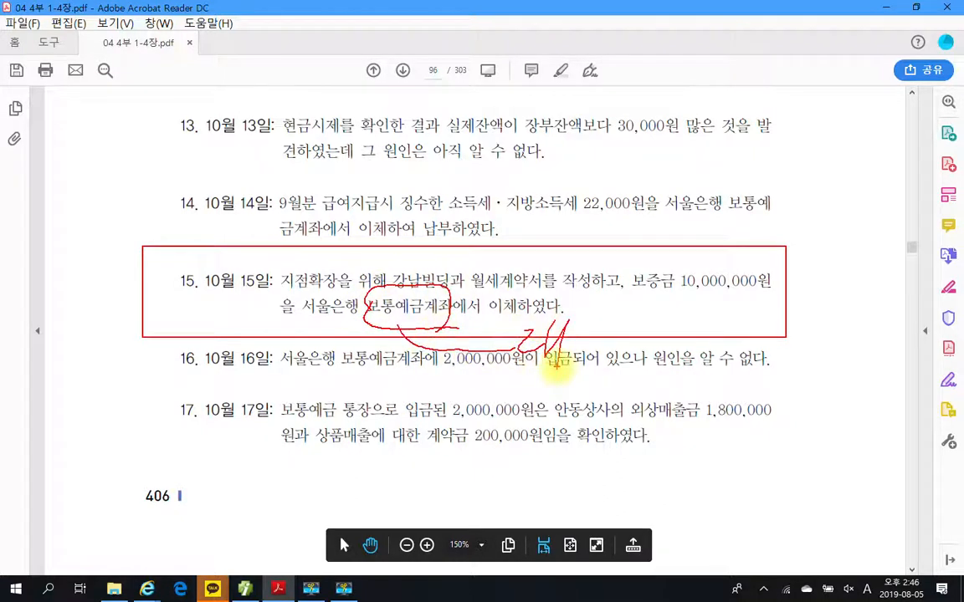
key("Escape")
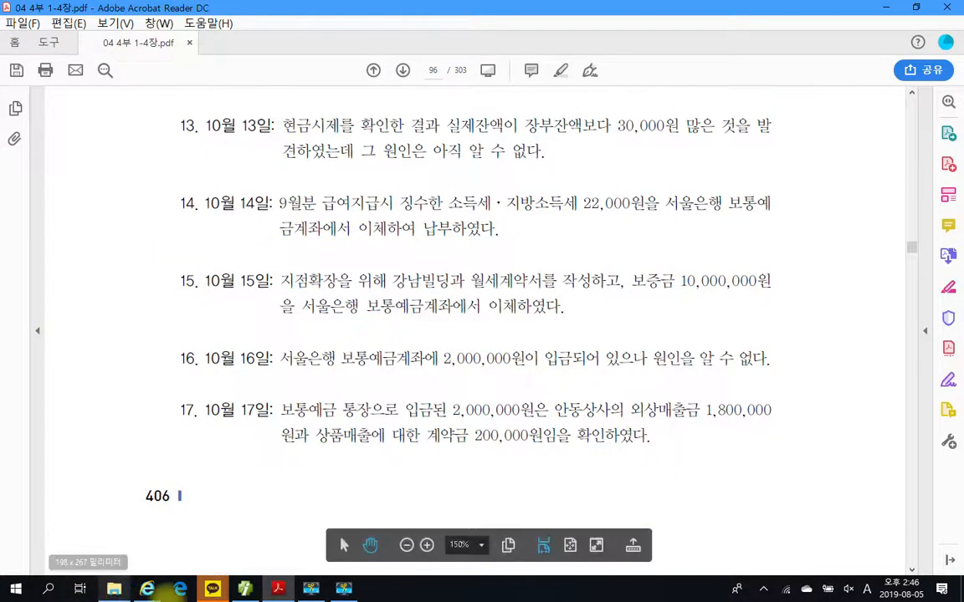
Switch to 더존 Smart A and start a day 15 line for account 103 보통예금 with partner 98001 서울은행
left_click(243, 591)
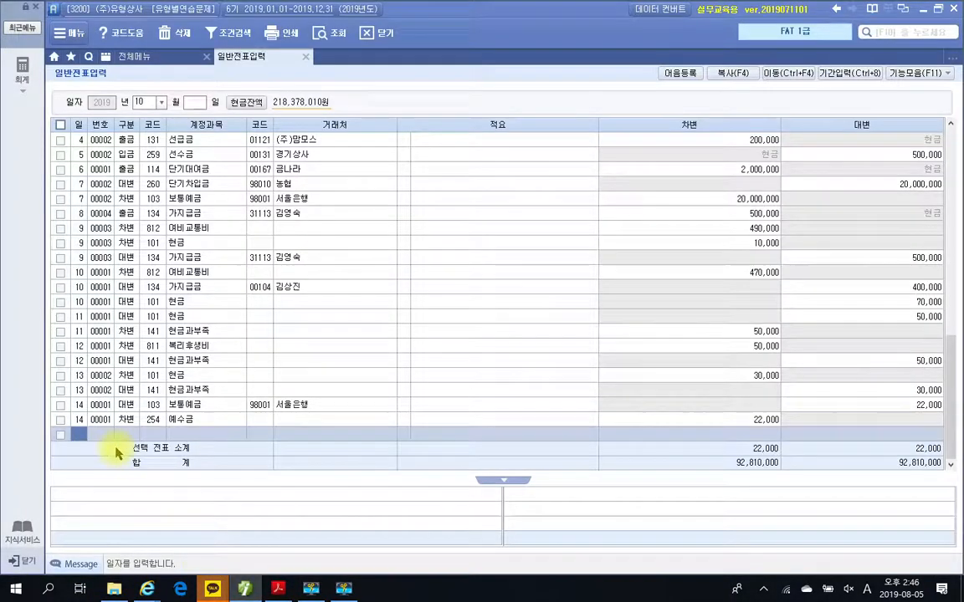
type("1")
key("Return")
type("03")
key("BackSpace")
key("BackSpace")
type("103")
key("Return")
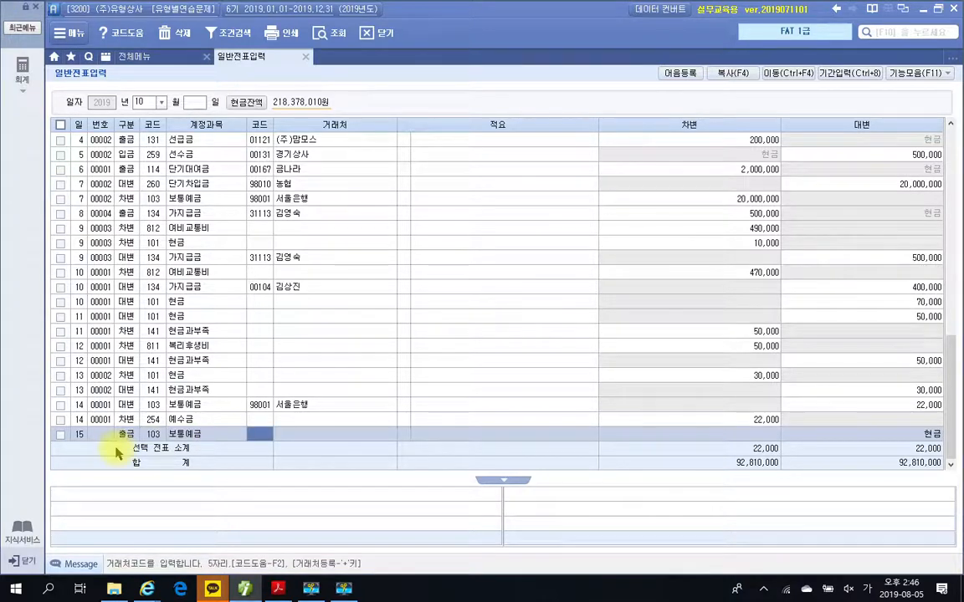
type("98001")
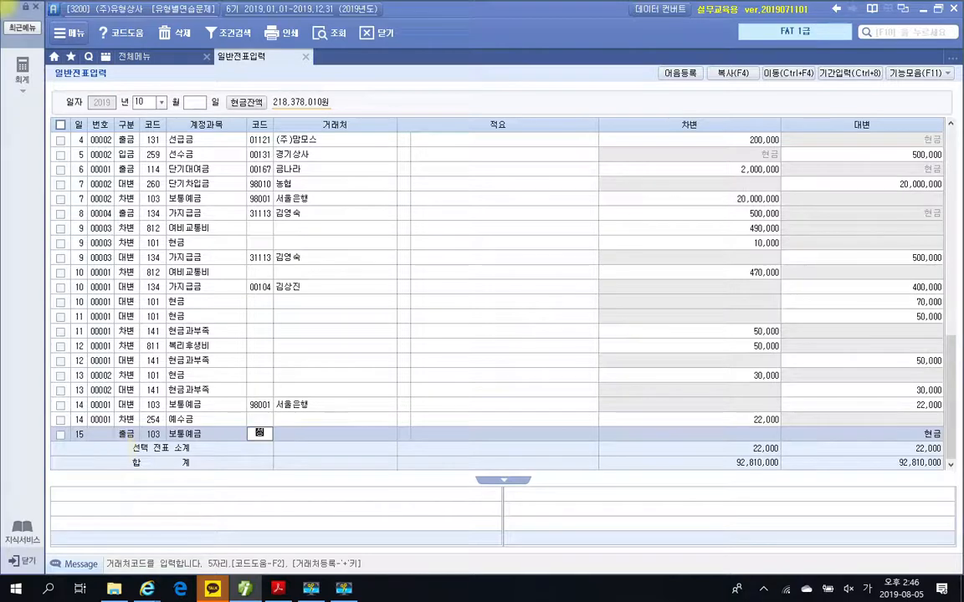
key("Return")
key("Return")
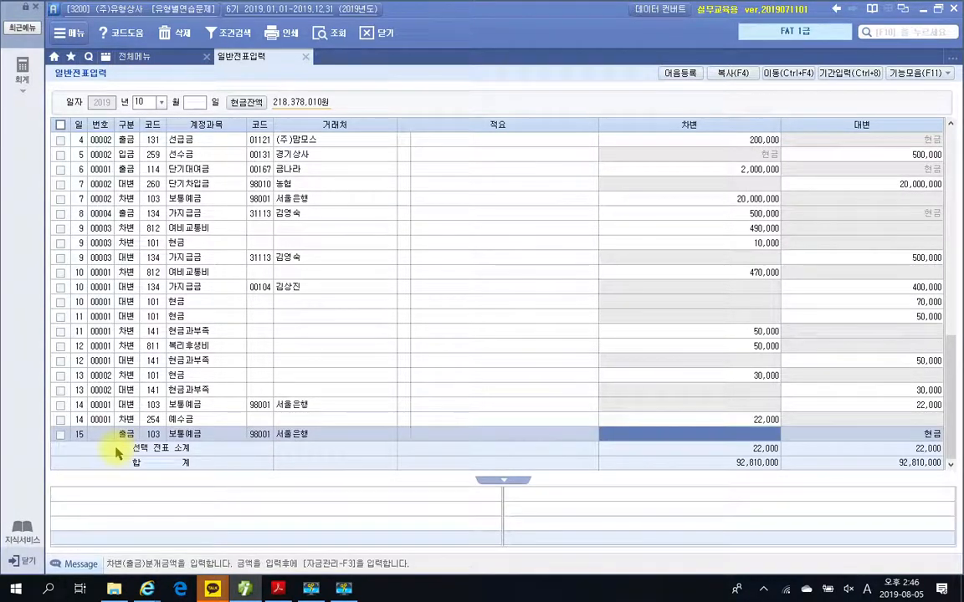
Change the day 15 보통예금 line's type to credit (대변) and set its amount to 10,000,000
key("Left")
key("Left")
key("Left")
key("Left")
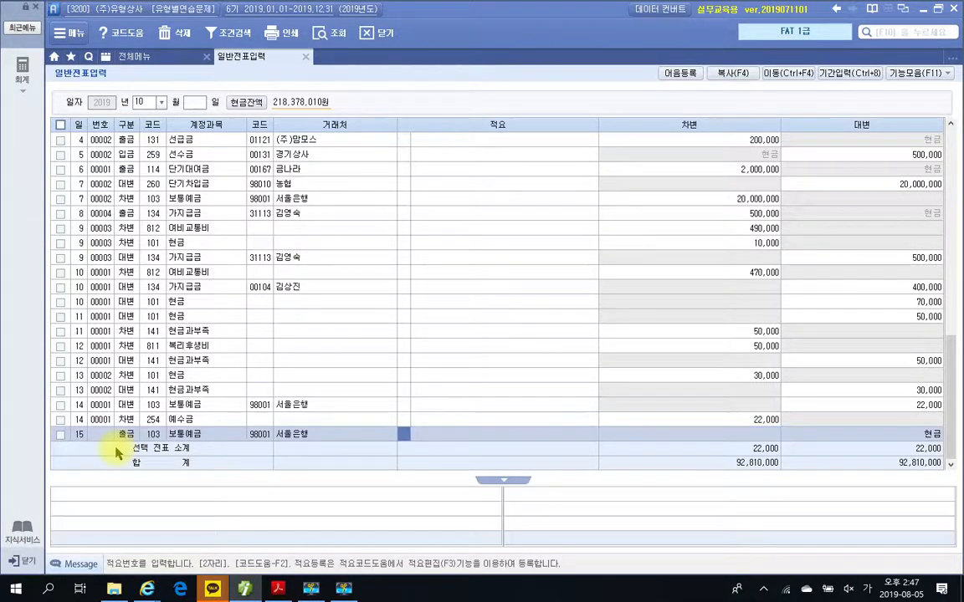
key("Left")
type("4")
key("Return")
key("Return")
key("Return")
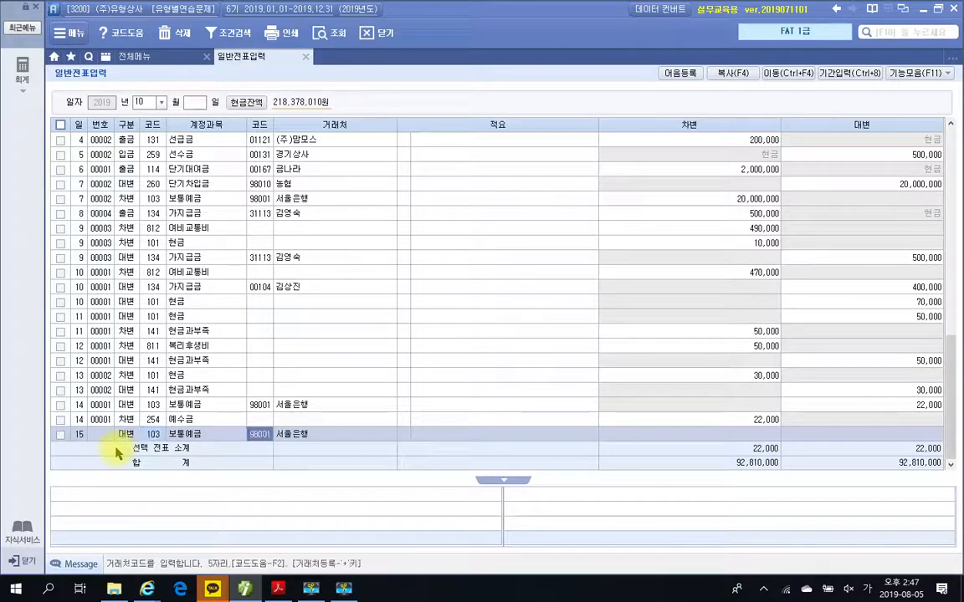
key("Return")
type("10000000")
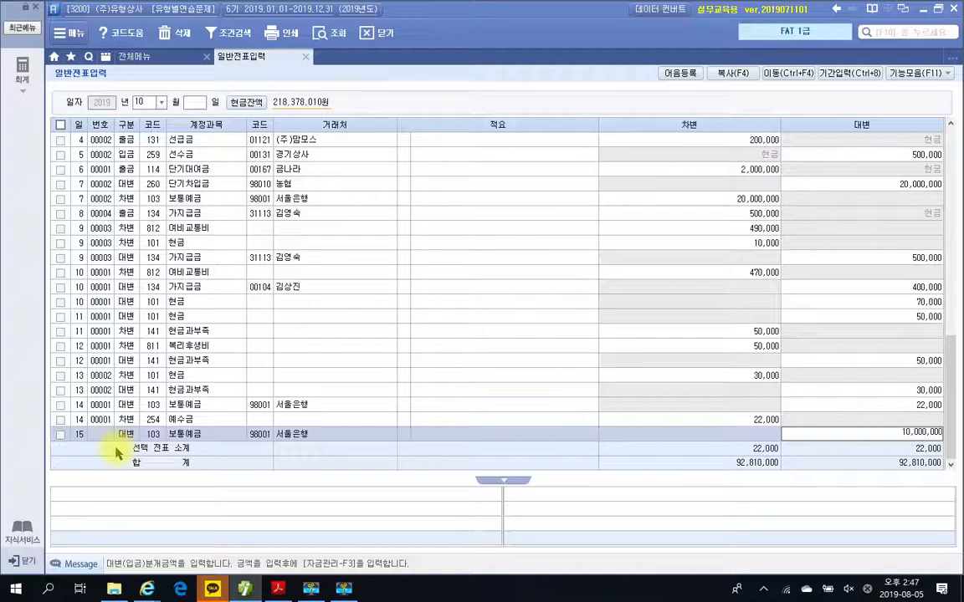
key("Return")
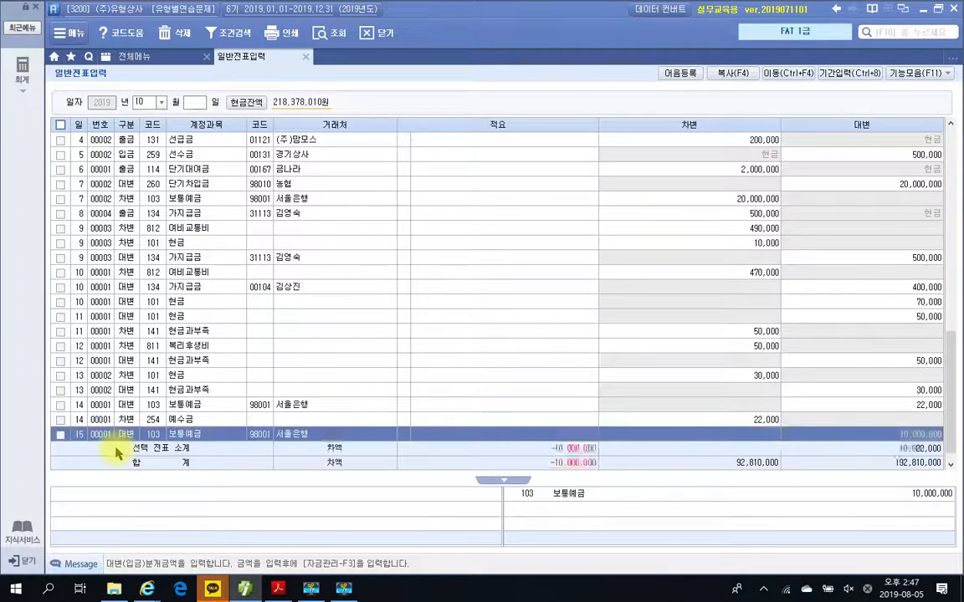
Start the next day 15 line as a debit (차변), looking up accounts matching 임차 and choosing 962 임차보증금
type("3")
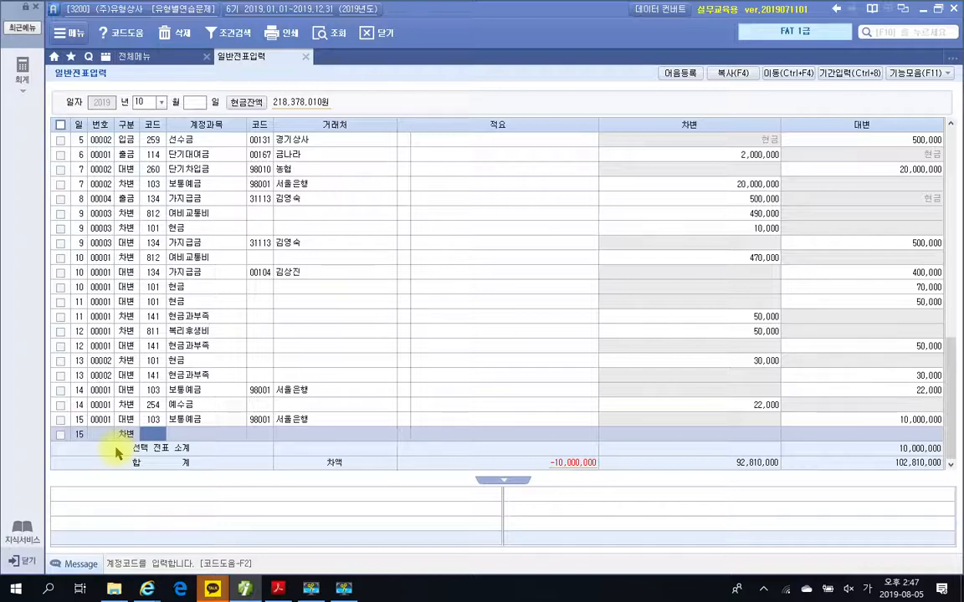
type("임")
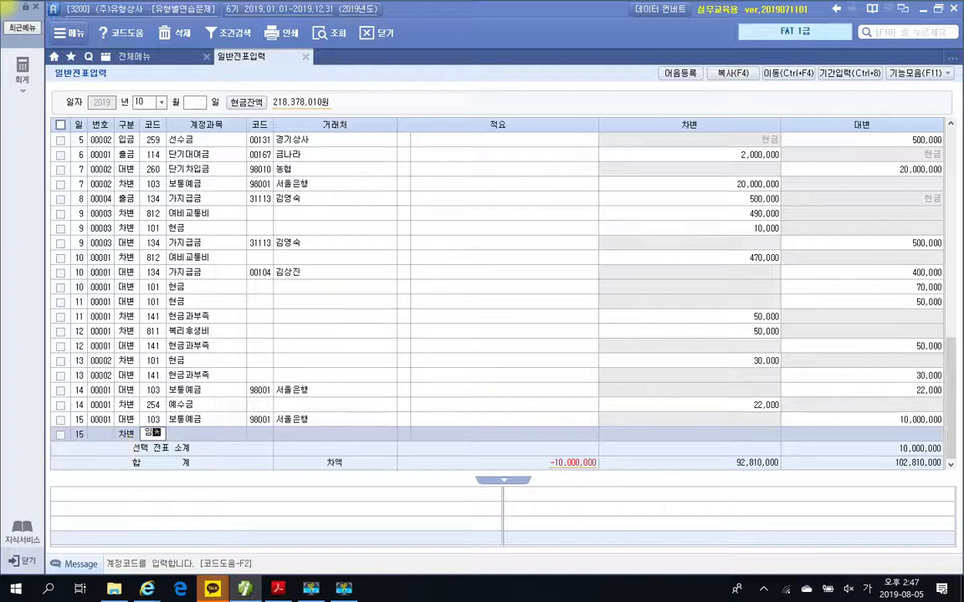
type("차")
key("Return")
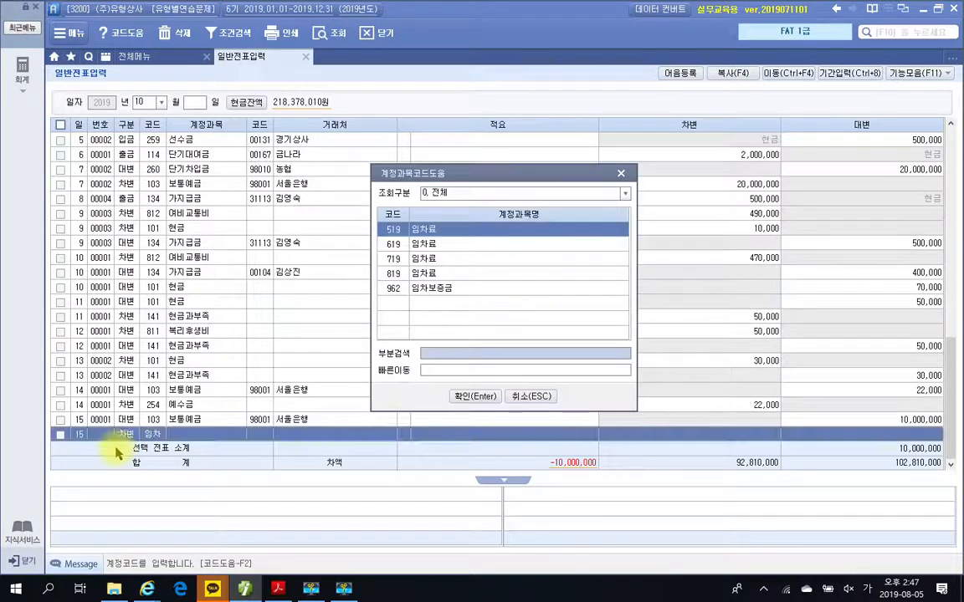
key("Down")
key("Down")
key("Down")
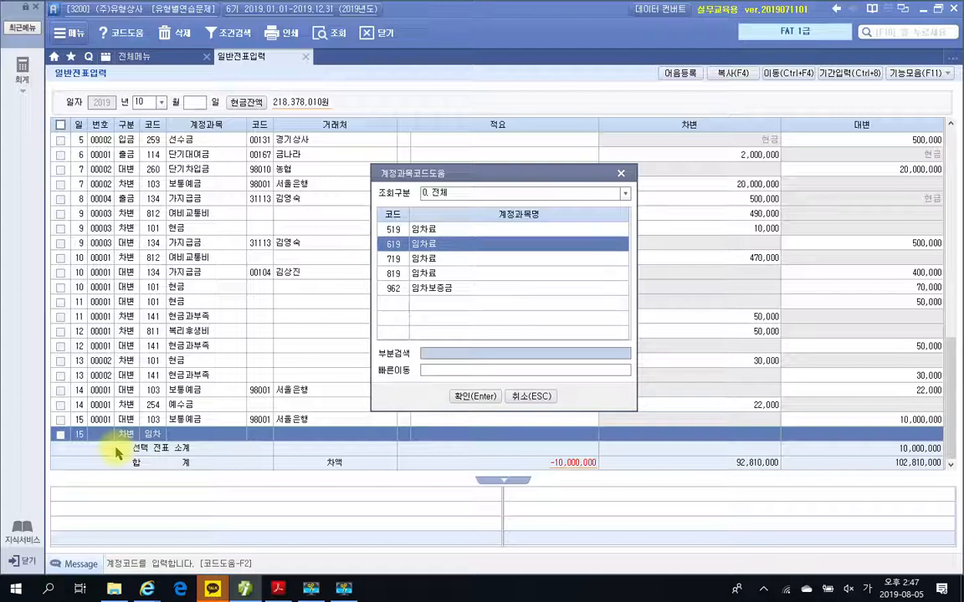
key("Down")
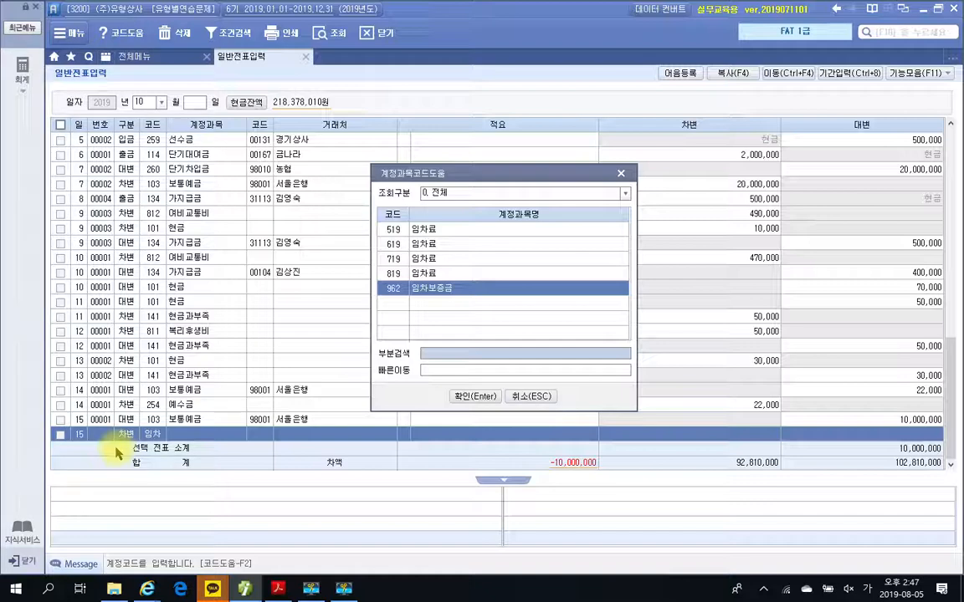
key("Return")
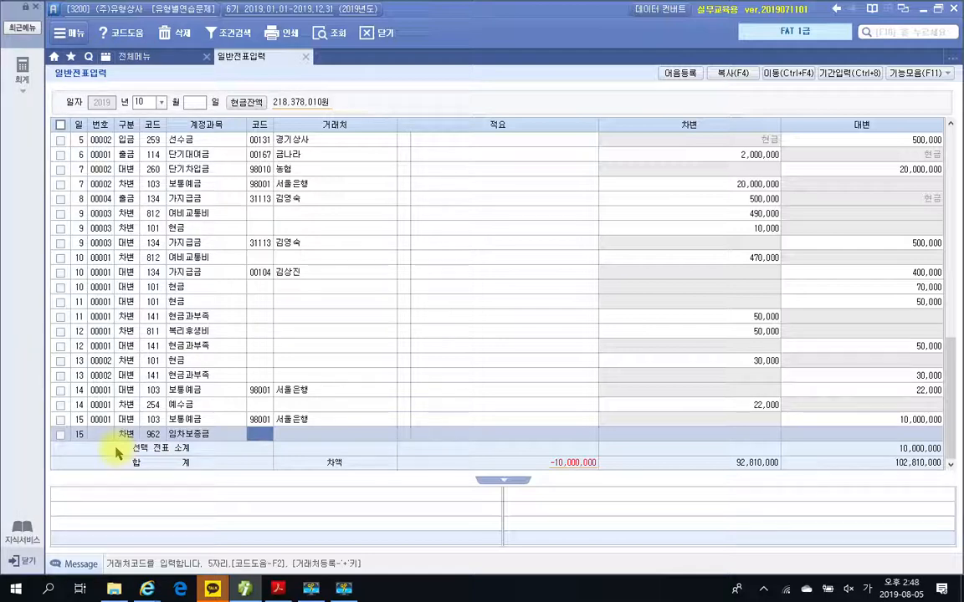
Complete the day 15 임차보증금 line with partner 40231 강남빌딩, no description and a debit amount of 10,000,000
type("40231")
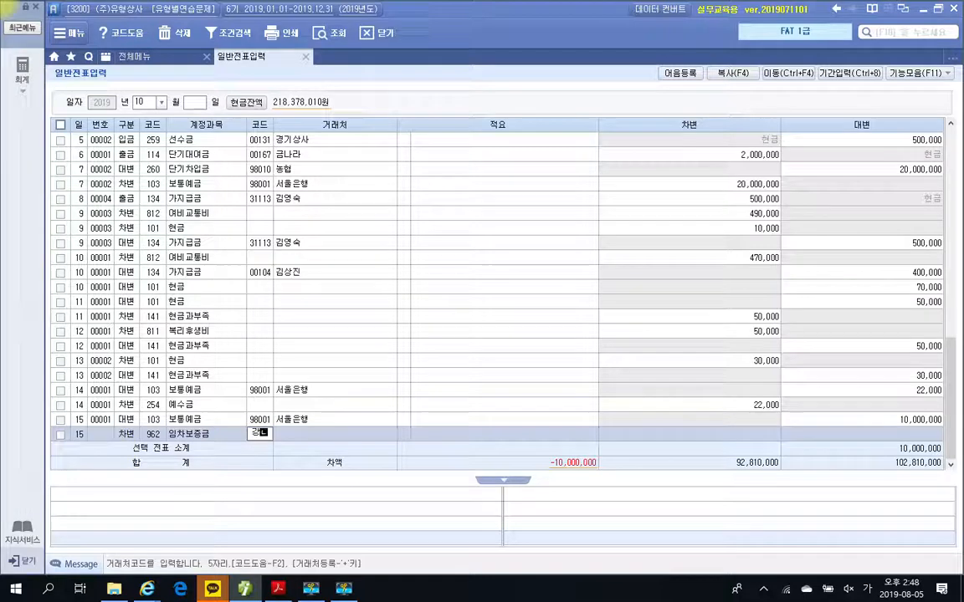
key("Return")
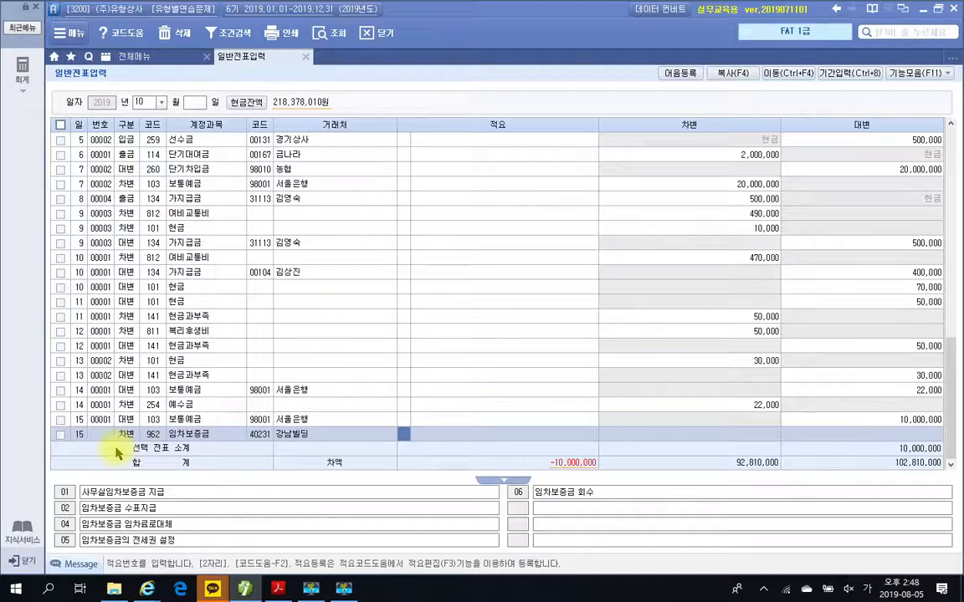
key("Return")
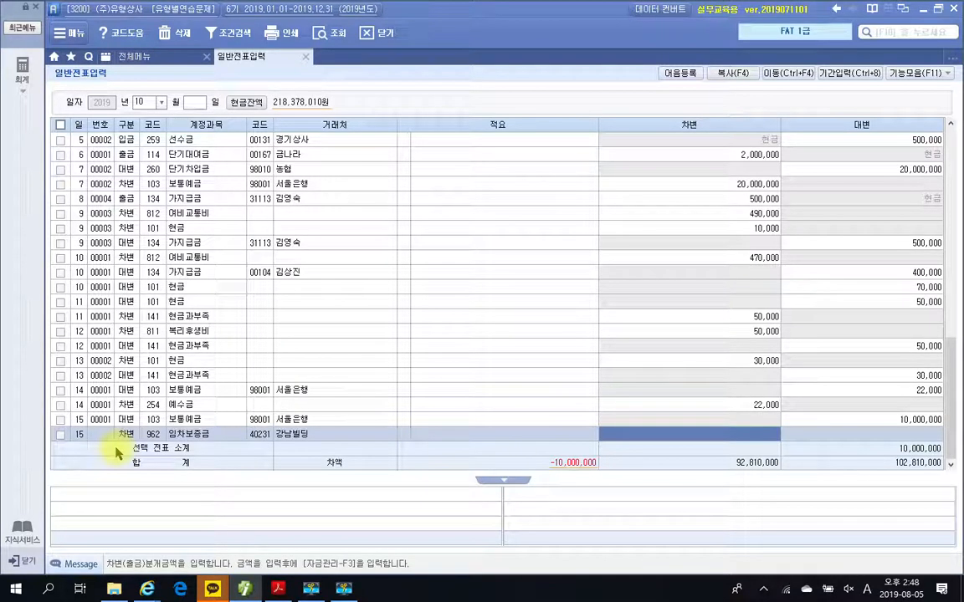
type("10000000")
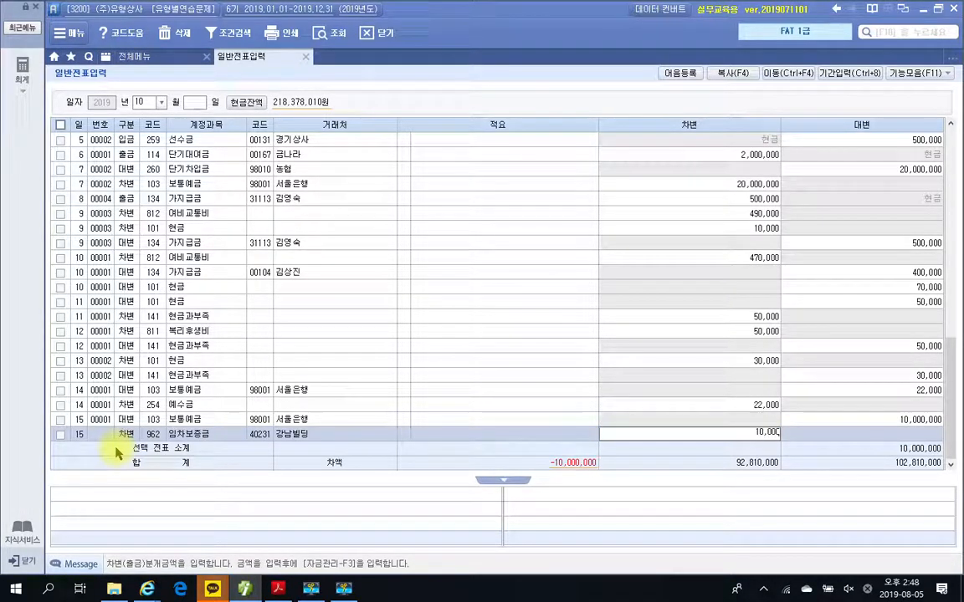
key("Return")
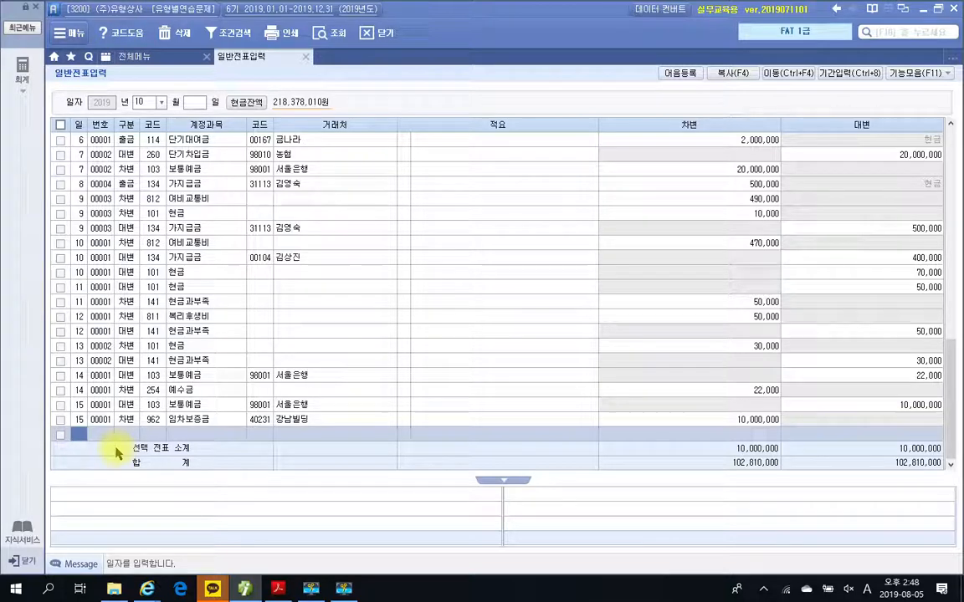
Switch to the PDF and examine the 10월 16일 bank deposit transaction, framing its text temporarily
left_click(278, 588)
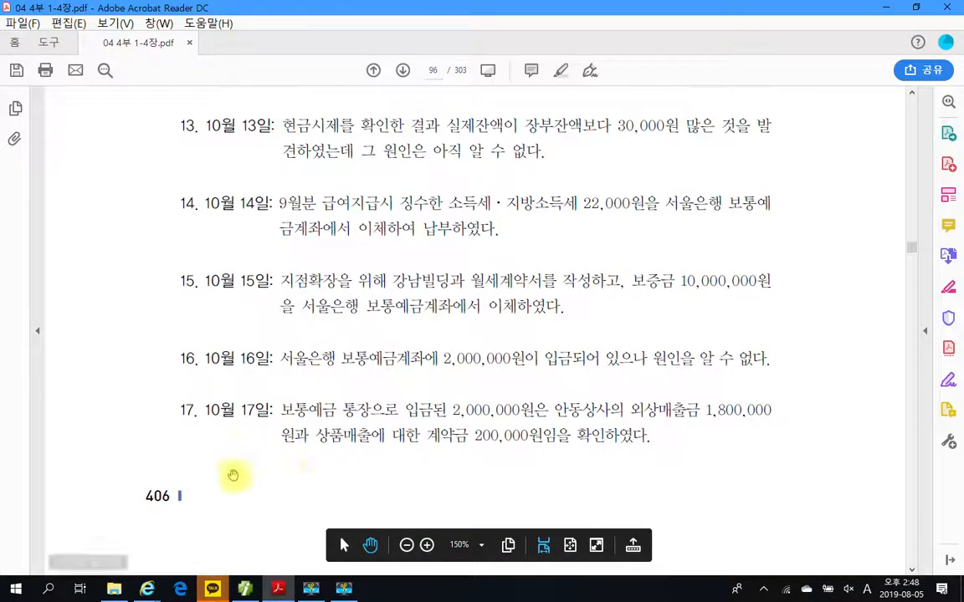
left_click_drag(136, 319, 830, 384)
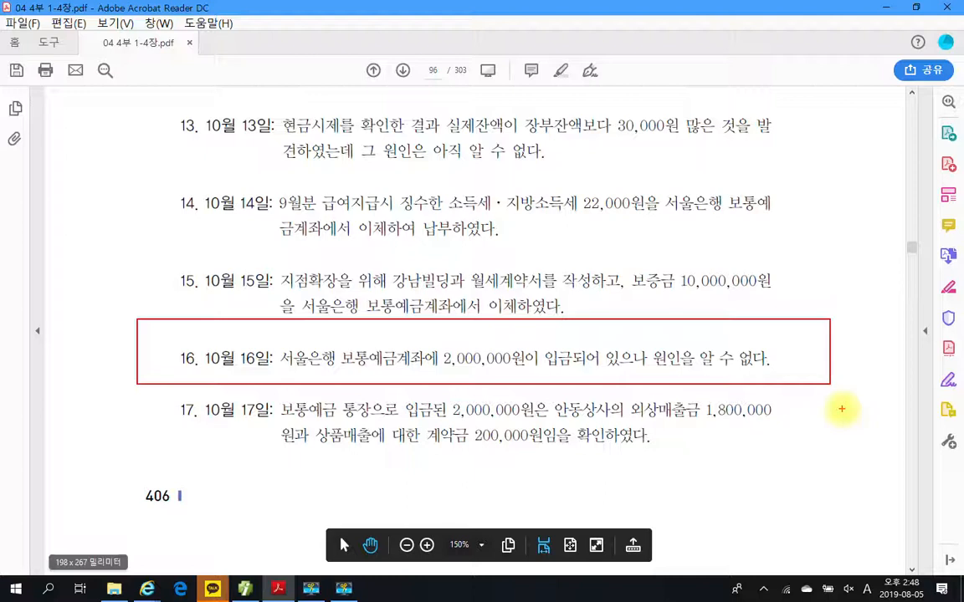
key("Escape")
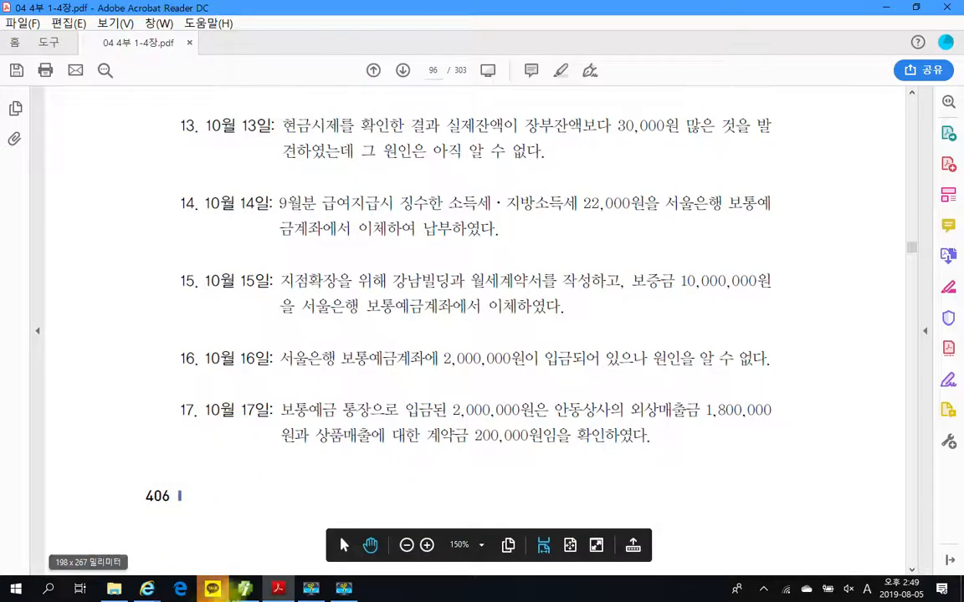
Switch to 더존 Smart A and record a day 16 debit (차변) of 2,000,000 to account 103 보통예금 with partner 98001 서울은행
left_click(245, 589)
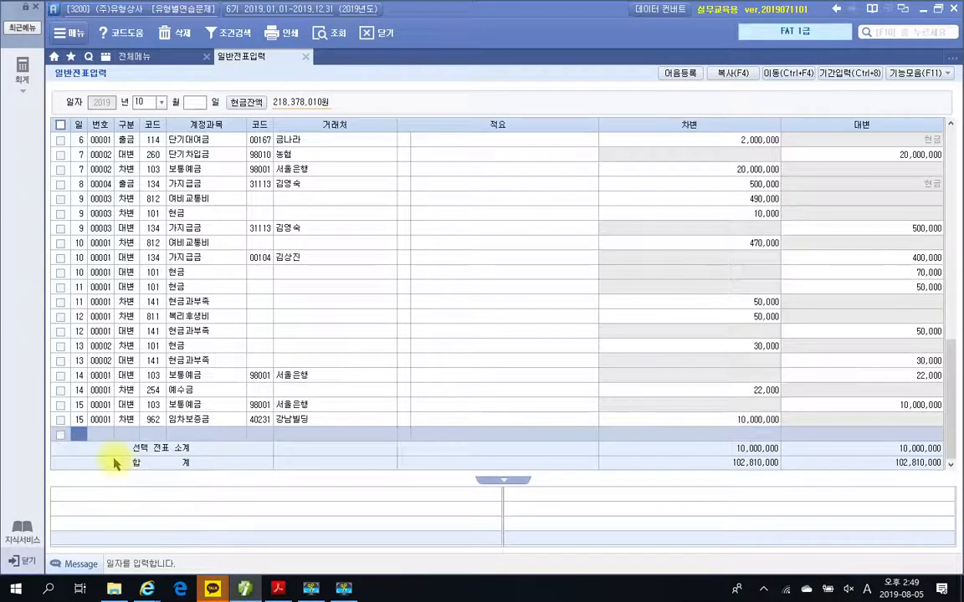
type("16")
key("Return")
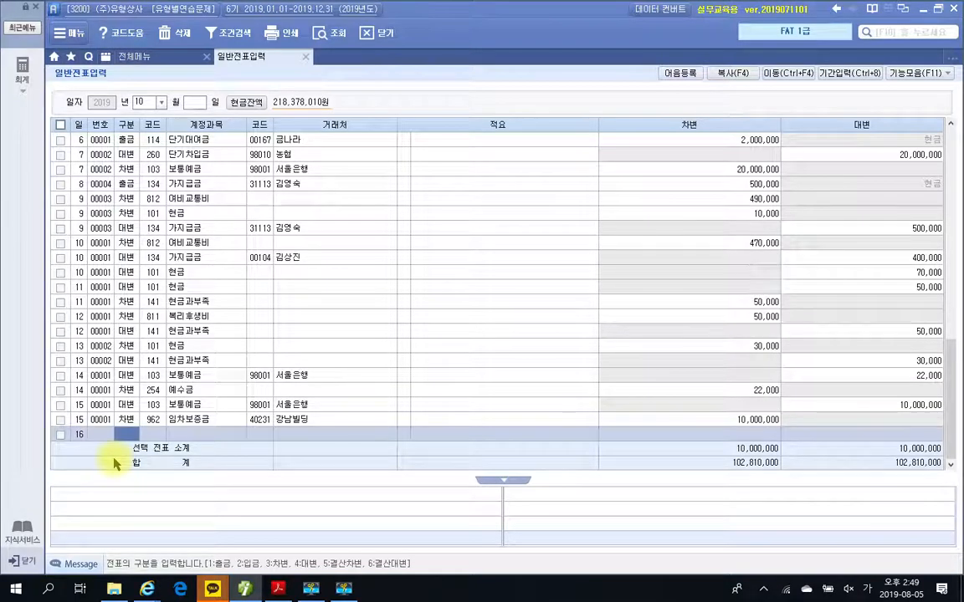
type("3")
key("Return")
type("103")
key("Return")
type("98001")
key("Return")
key("Return")
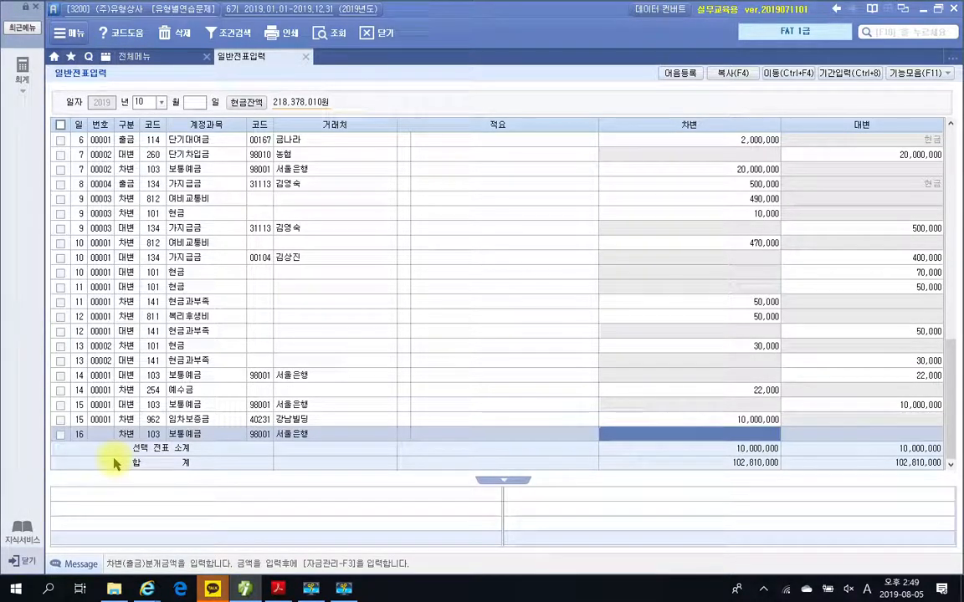
type("2000000")
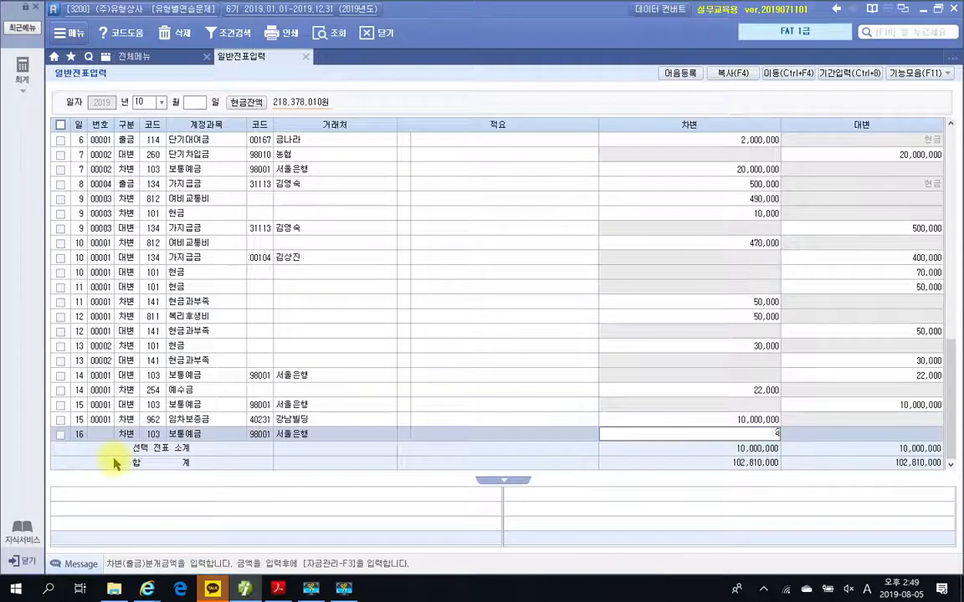
key("Return")
Add a day 16 credit (대변) line of 2,000,000 to account 257 가수금 without partner or description
type("16")
key("Return")
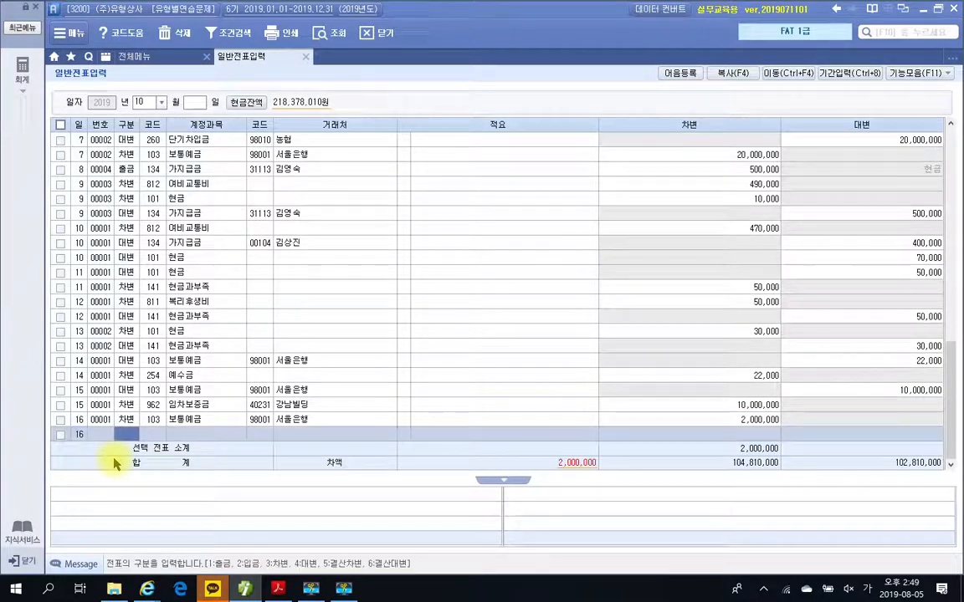
type("4")
key("Return")
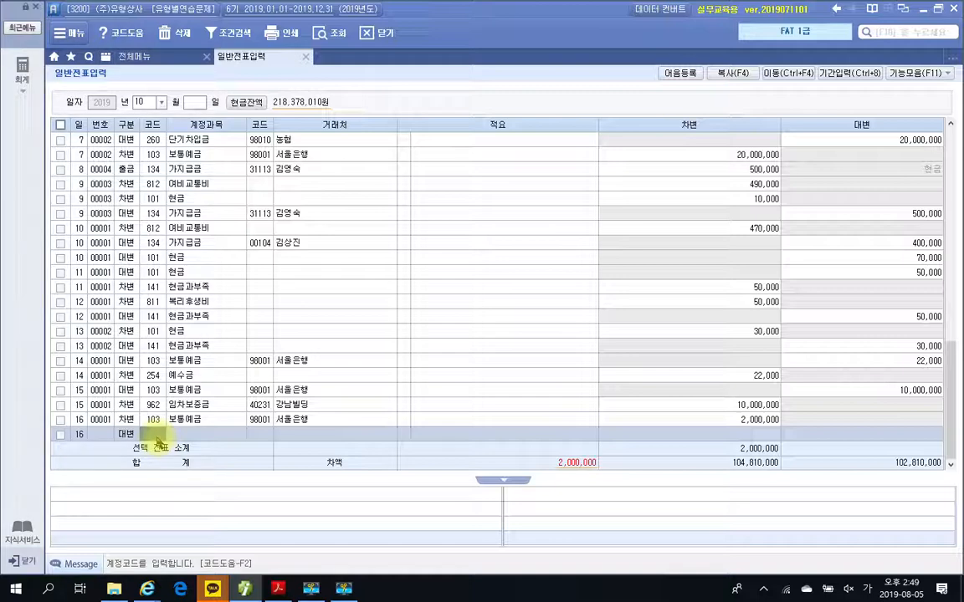
type("ㄱ")
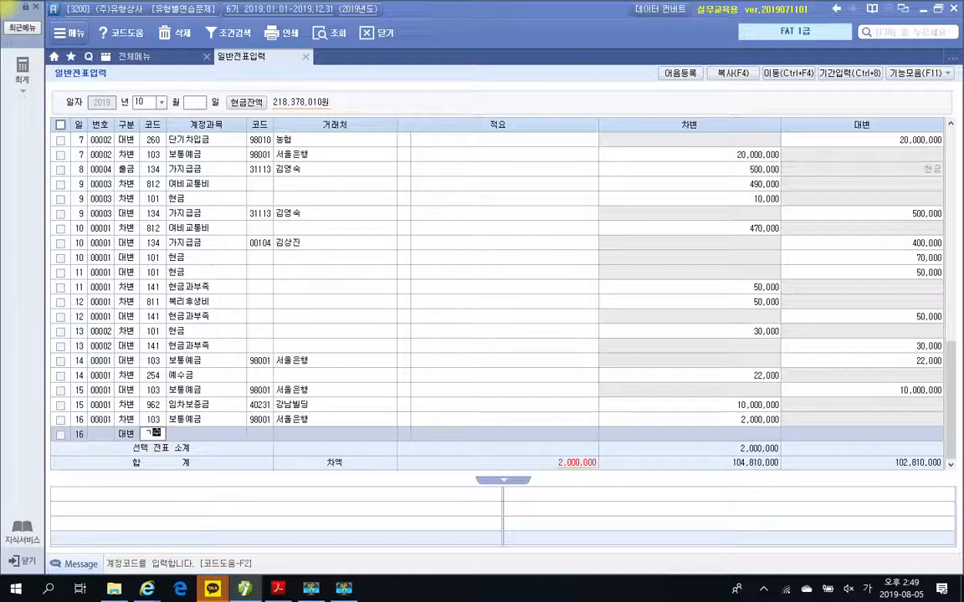
key("BackSpace")
type("257")
key("Return")
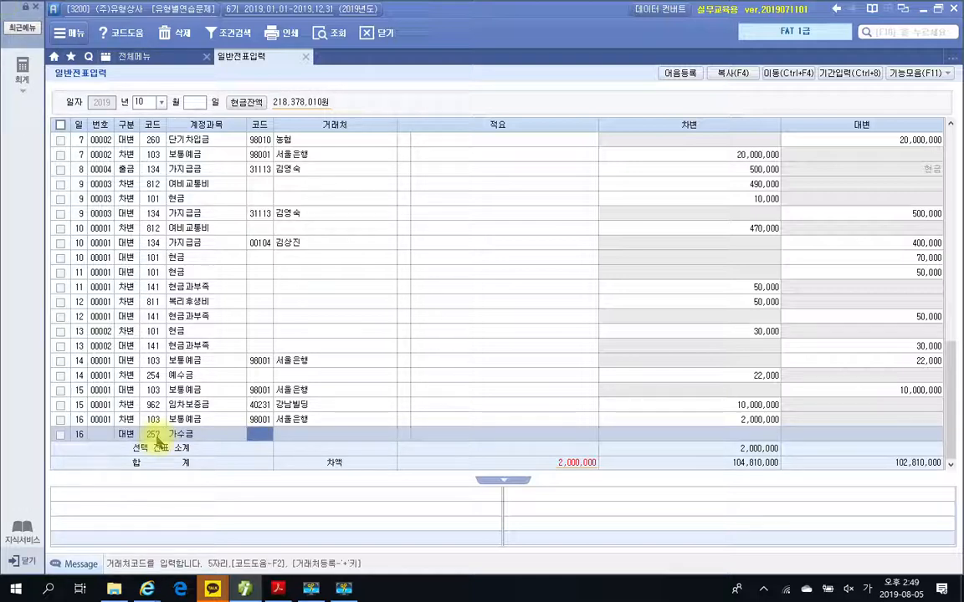
key("Return")
key("Return")
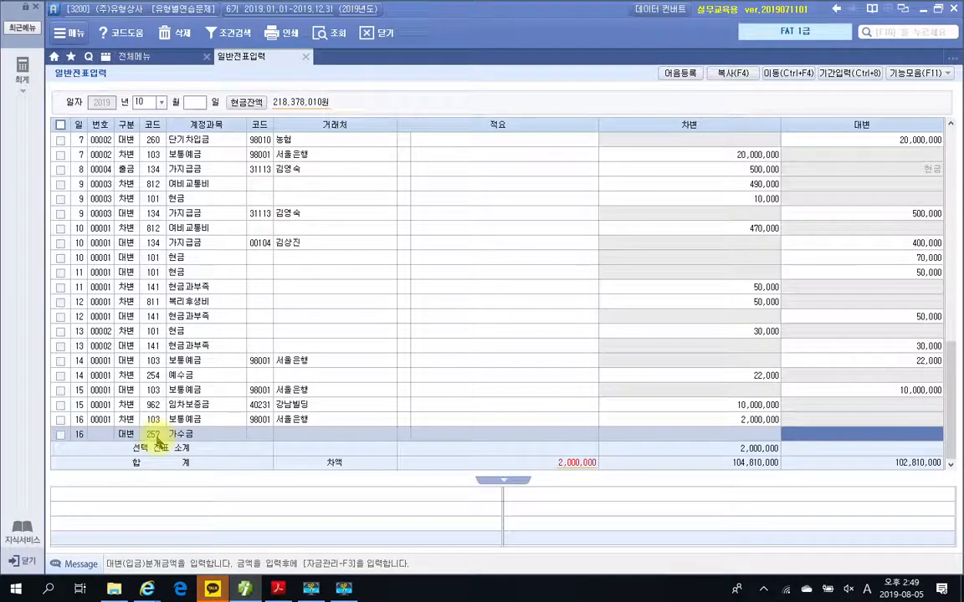
type("2,000,000")
key("Return")
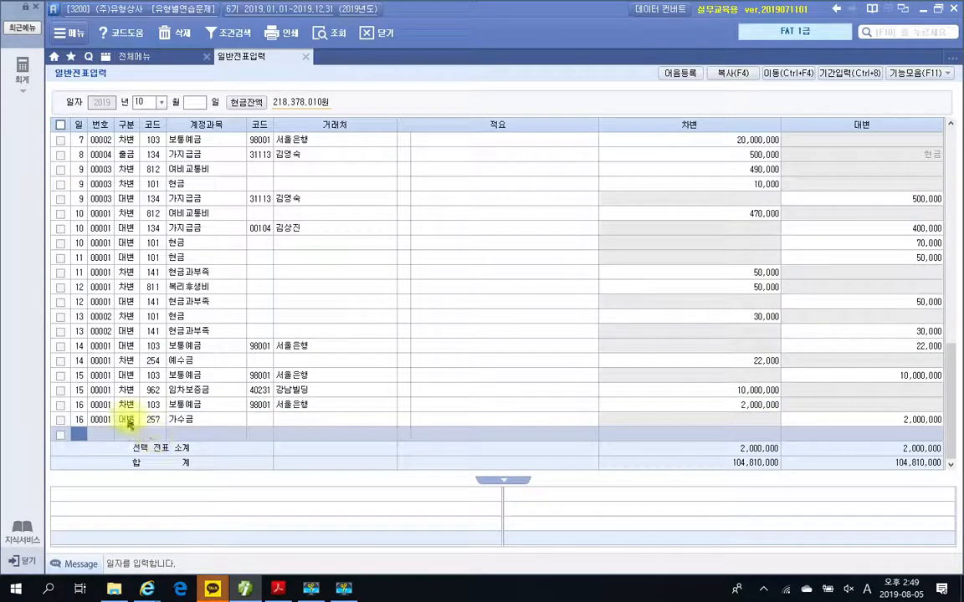
Review the day 16 보통예금 and 가수금 lines and return to the empty entry row
left_click(127, 419)
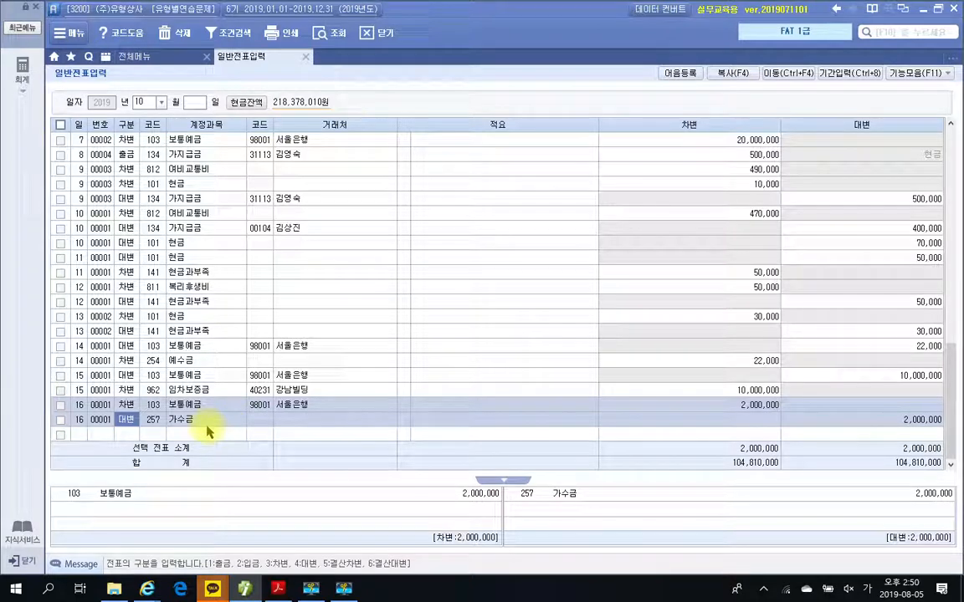
left_click(85, 435)
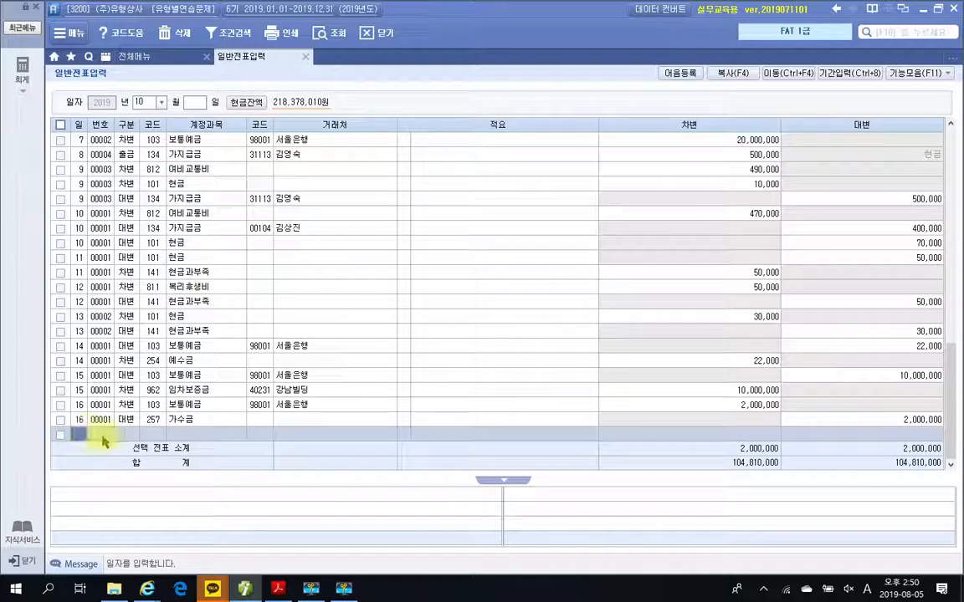
left_click(81, 408)
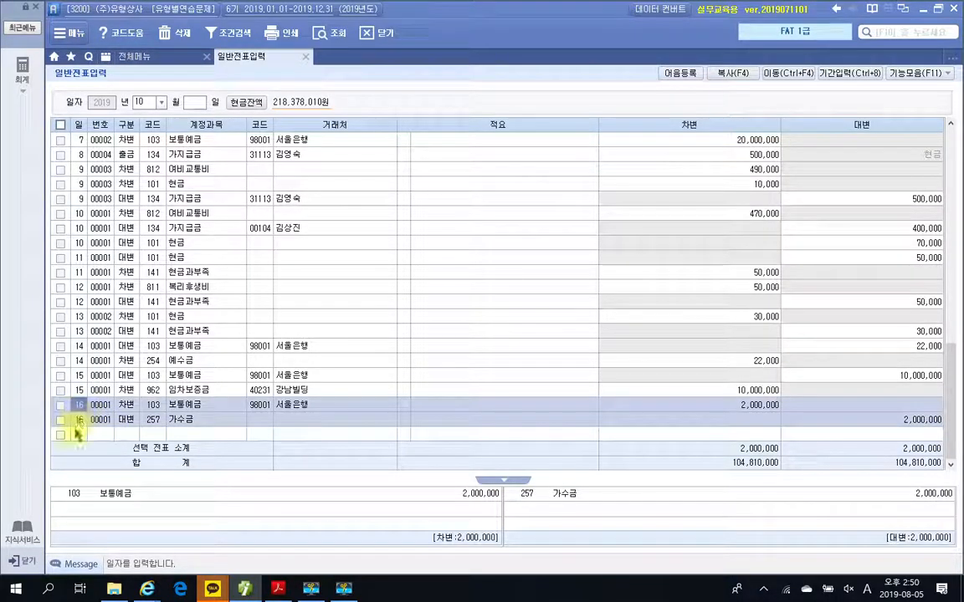
left_click(77, 433)
left_click(77, 405)
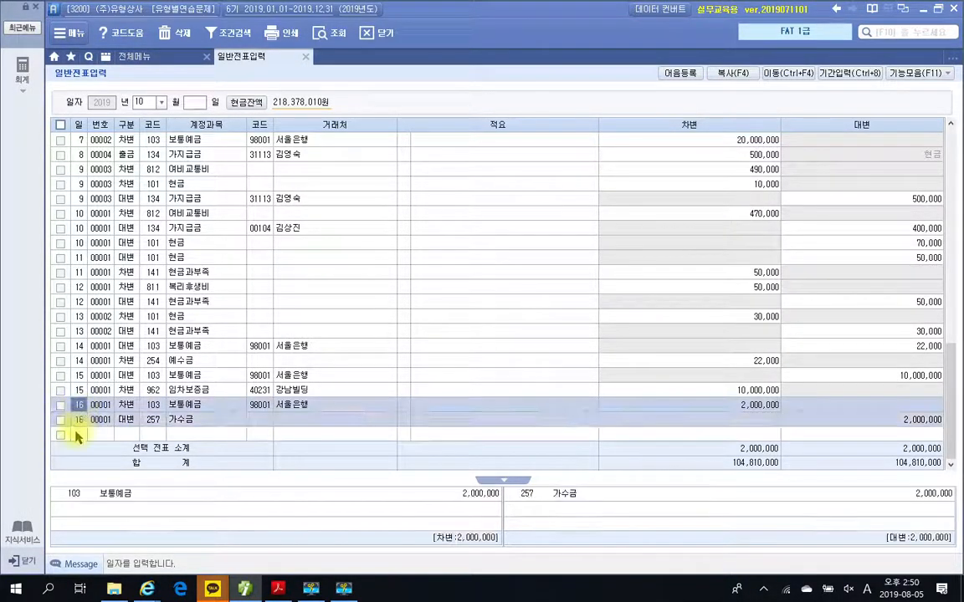
left_click(81, 435)
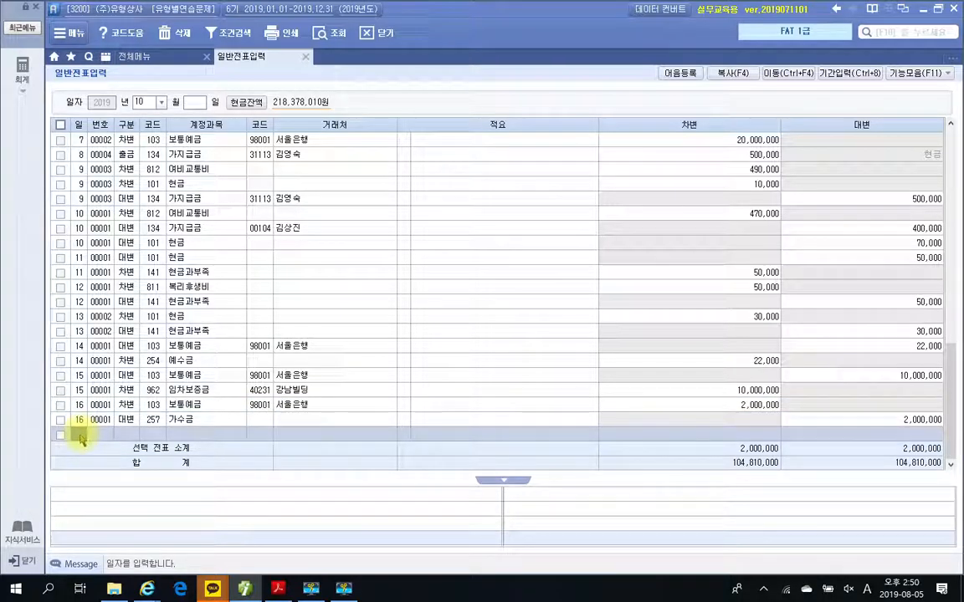
Switch to the PDF and examine the 10월 17일 transaction, framing it, underlining the 외상매출금 and 계약금 parts, and circling 안동상사
left_click(272, 592)
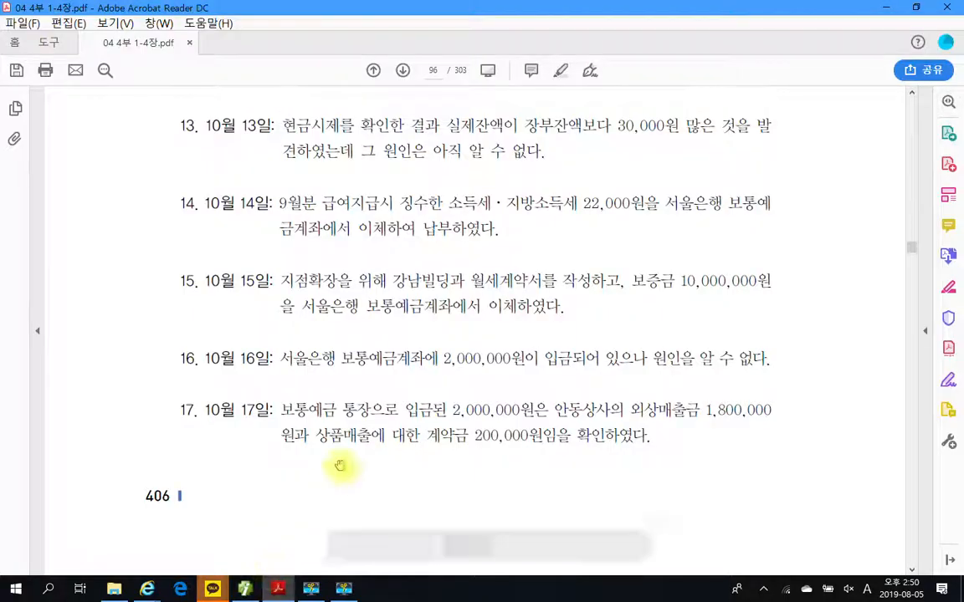
scroll(341, 456, "down", 2)
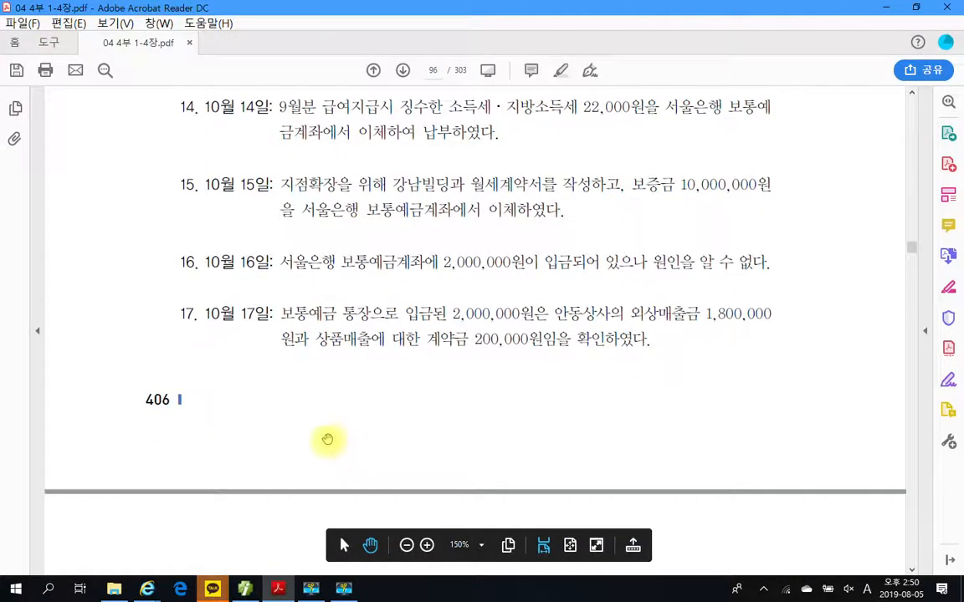
mouse_move(164, 290)
left_mouse_down()
mouse_move(844, 423)
mouse_move(758, 396)
mouse_move(805, 378)
left_mouse_up()
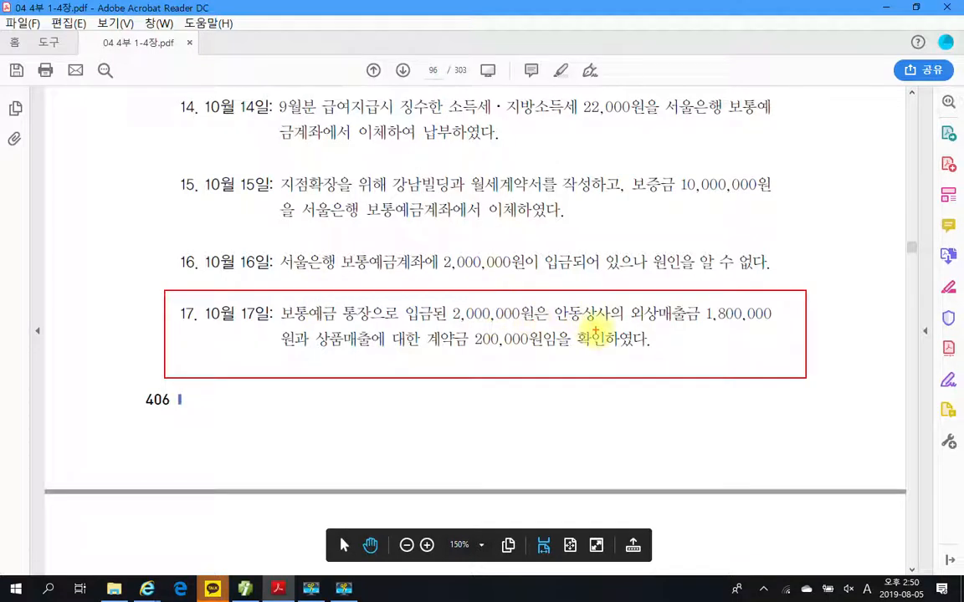
left_click_drag(552, 319, 790, 323)
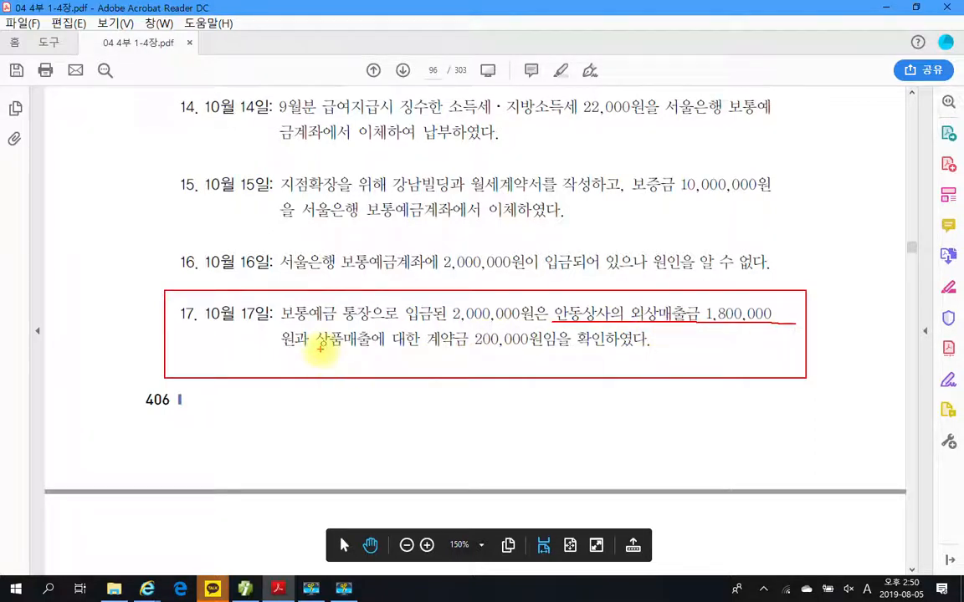
left_click_drag(328, 350, 543, 349)
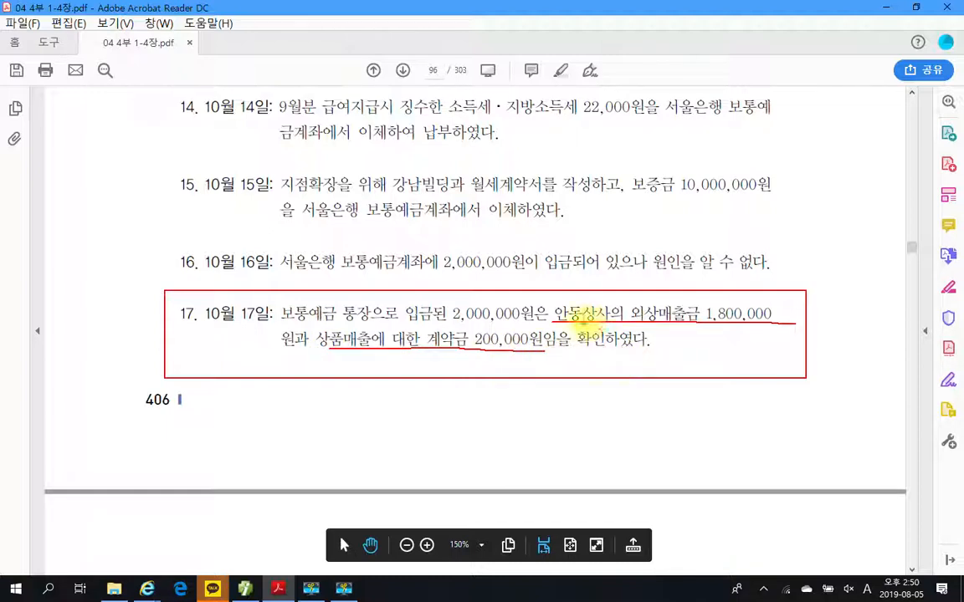
left_click_drag(552, 305, 617, 323)
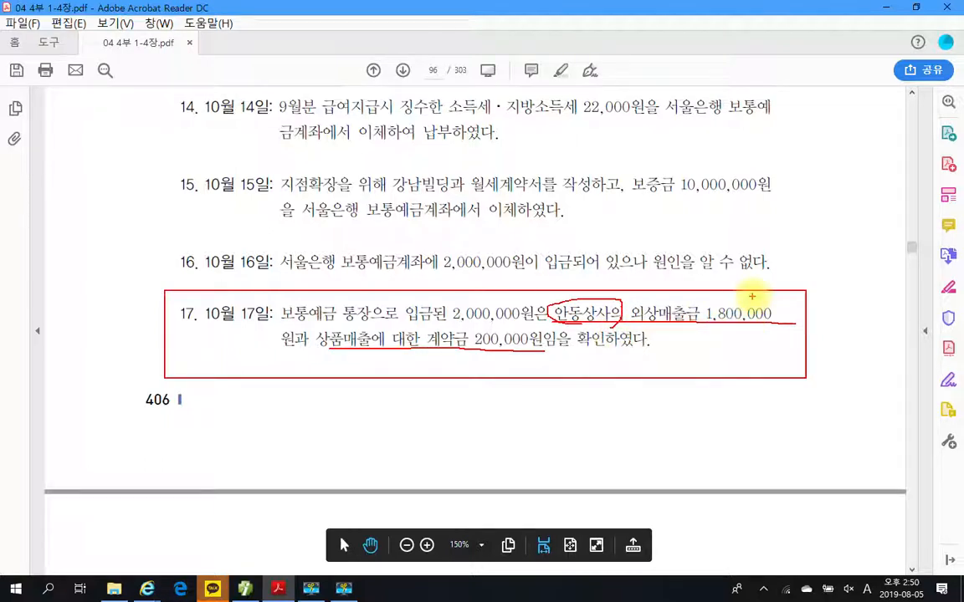
Tick the 1,800,000 외상매출금 and 200,000 계약금 amounts in the 10월 17일 transaction, and clear all the markings from the page
left_click_drag(751, 298, 766, 294)
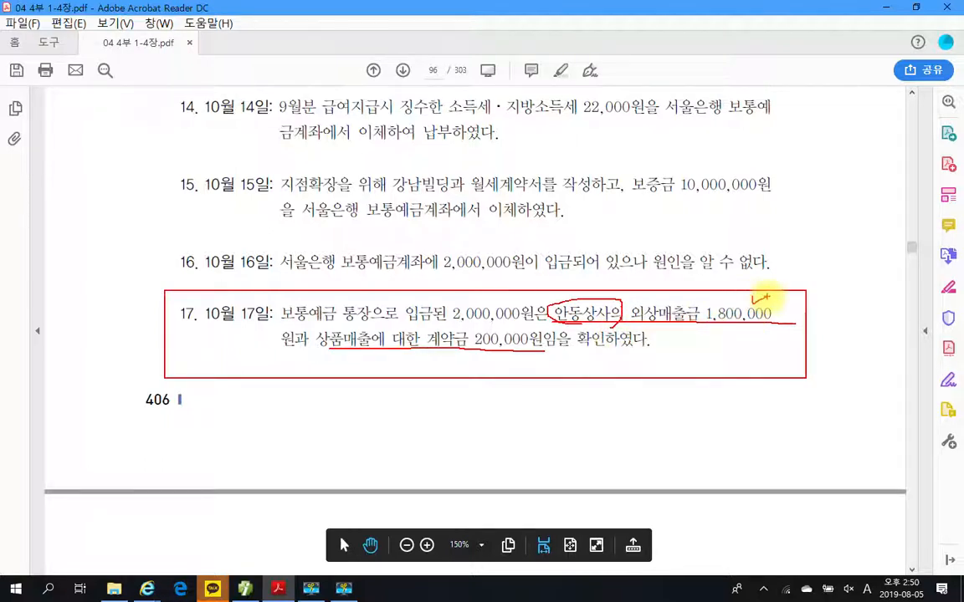
mouse_move(485, 358)
left_mouse_down()
mouse_move(484, 368)
mouse_move(504, 359)
left_mouse_up()
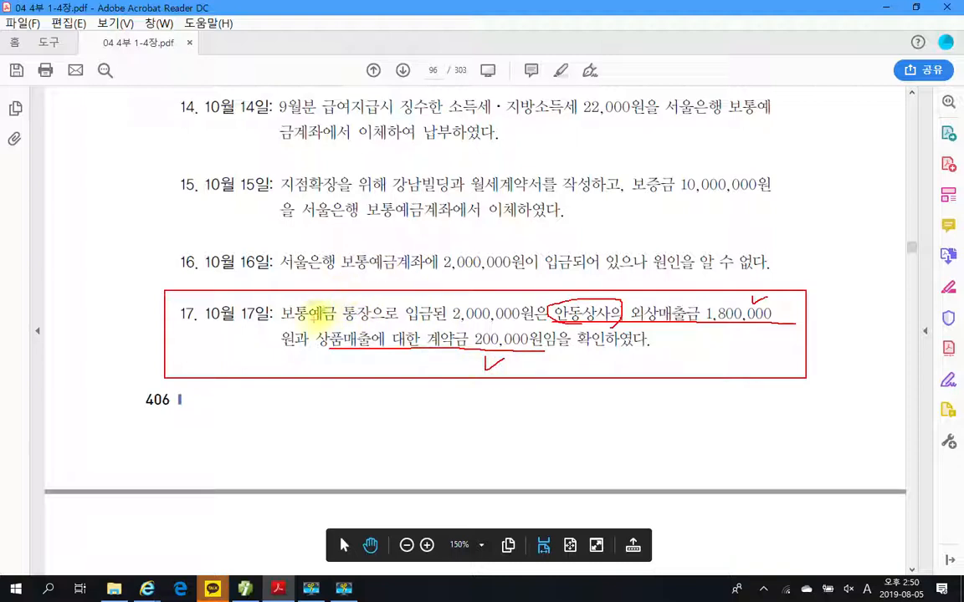
key("Escape")
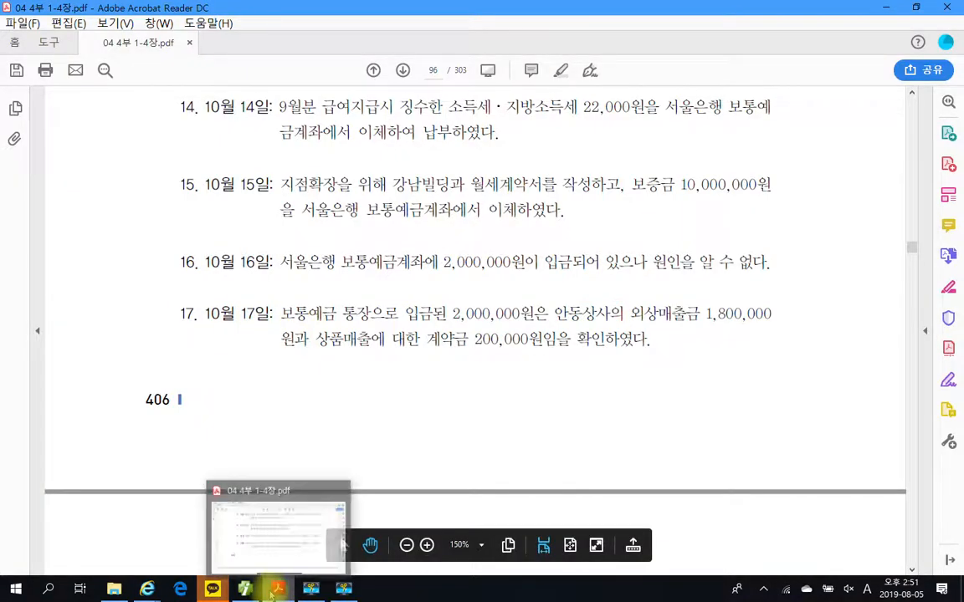
Switch to 더존 Smart A and record a day 17 debit (차변) of 2,000,000 to account 257 가수금 without partner or description
left_click(245, 589)
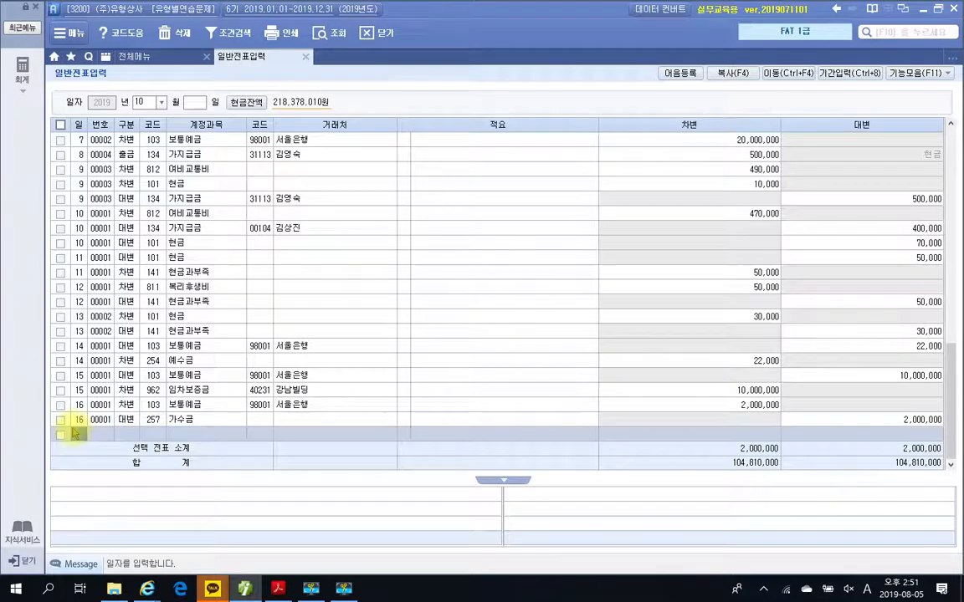
left_click(79, 435)
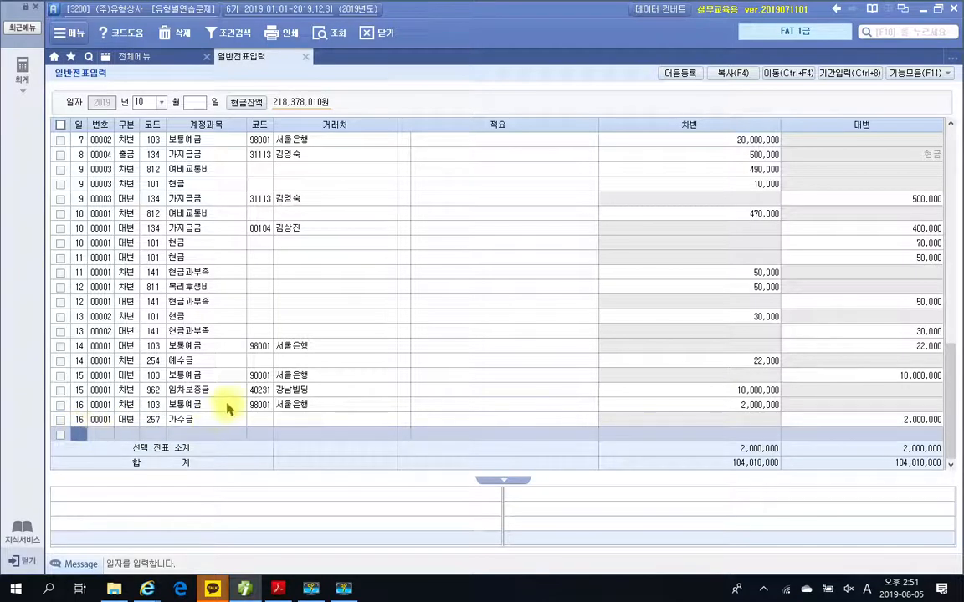
type("17")
key("Return")
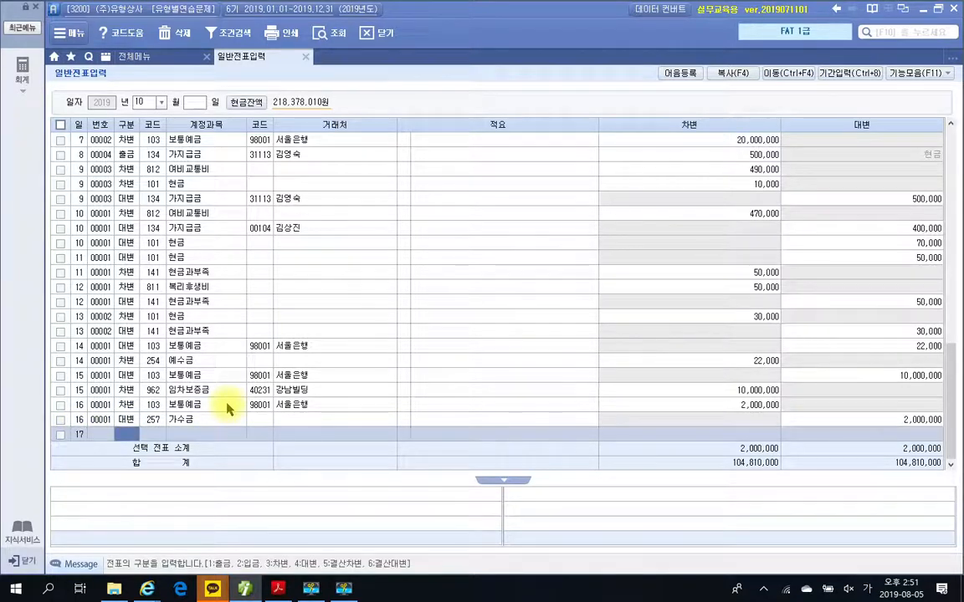
type("3")
key("Return")
type("257")
key("Return")
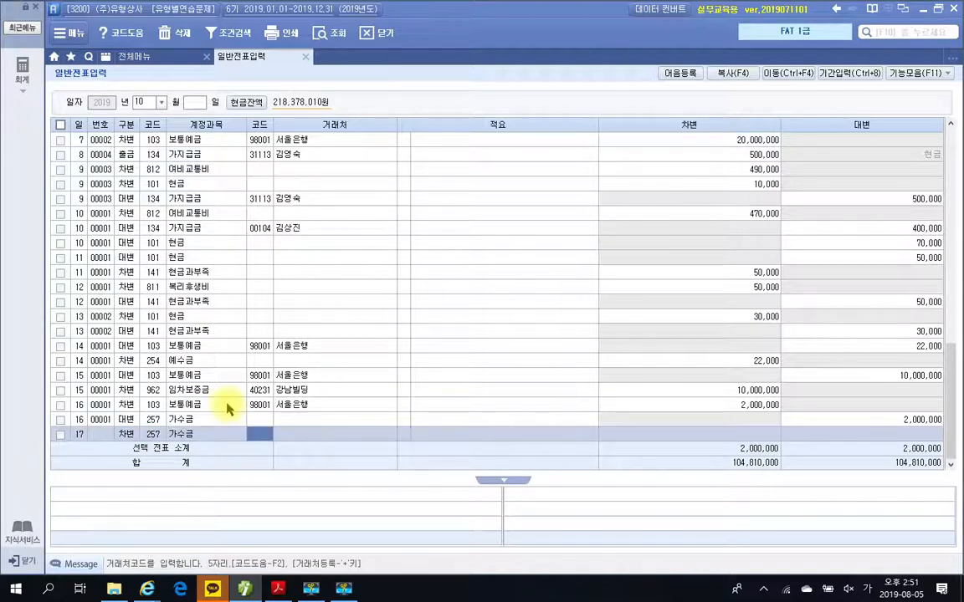
key("Return")
key("Return")
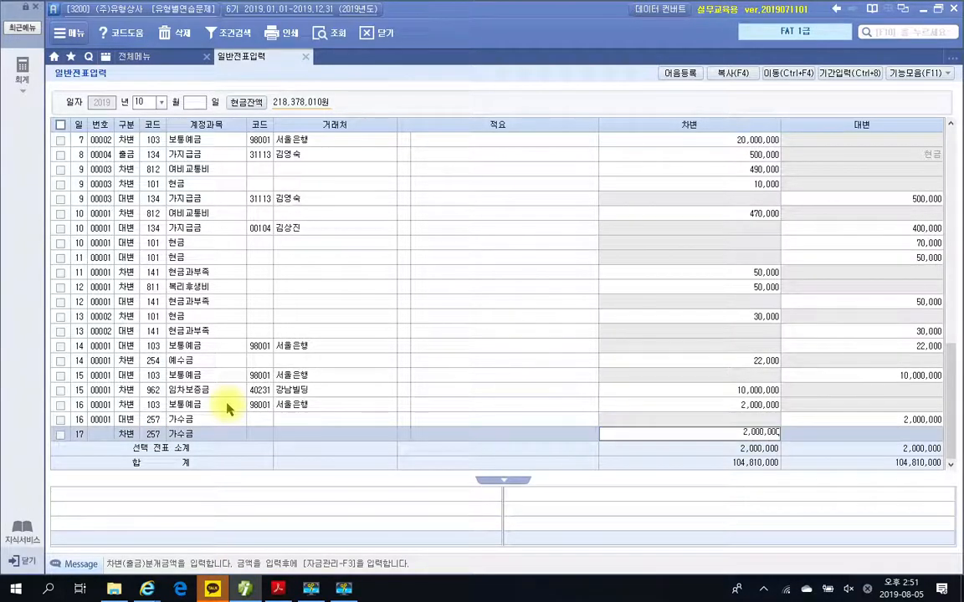
key("Return")
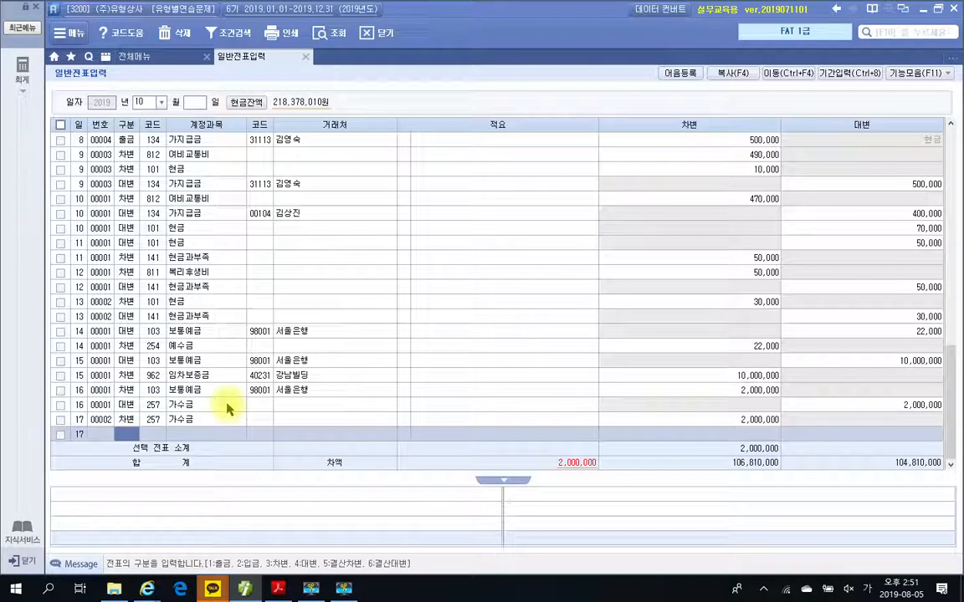
Add a day 17 credit (대변) line of 1,800,000 to account 108 외상매출금 with partner 00102 안동상사
type("4")
key("Return")
type("108")
key("Return")
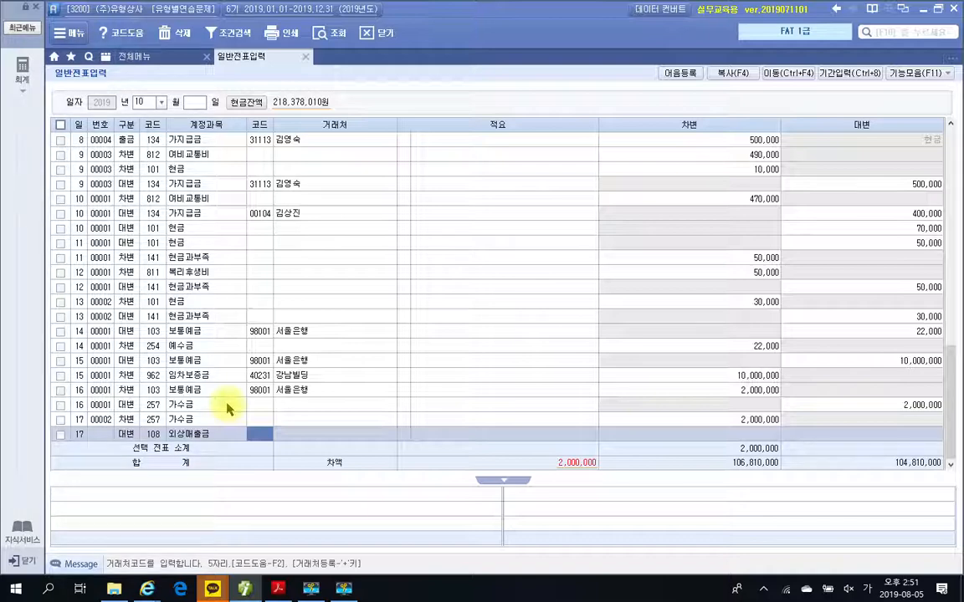
type("102")
key("Return")
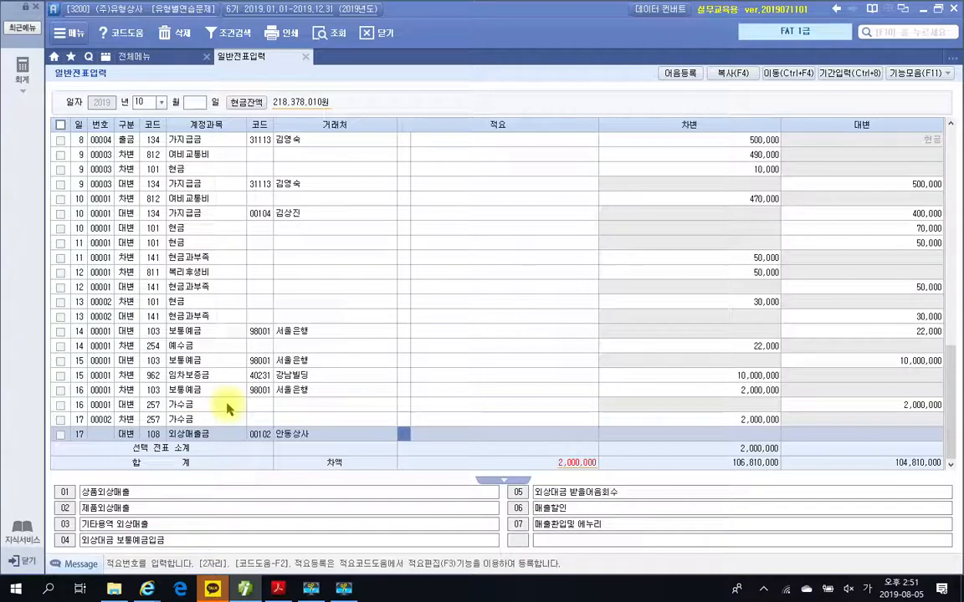
key("Return")
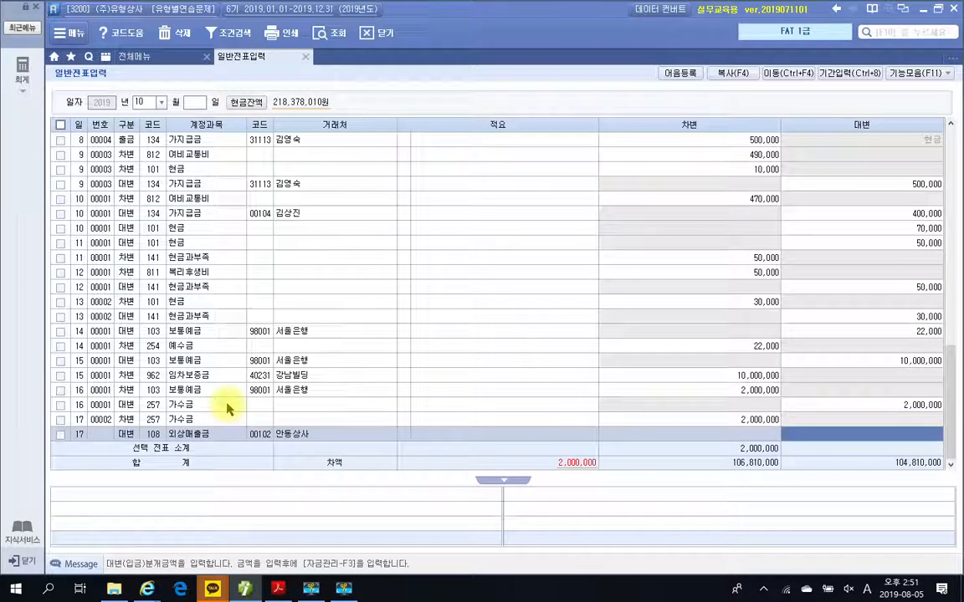
type("1800000")
key("Return")
Add a day 17 credit (대변) line of 200,000 to account 259 선수금 with partner 00102 안동상사
key("Return")
type("4")
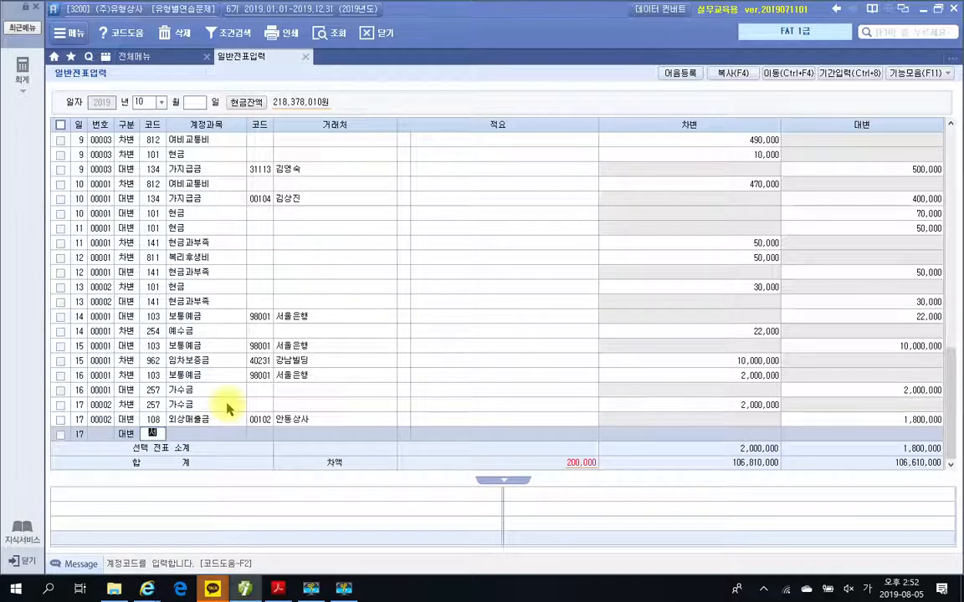
type("선수")
key("Return")
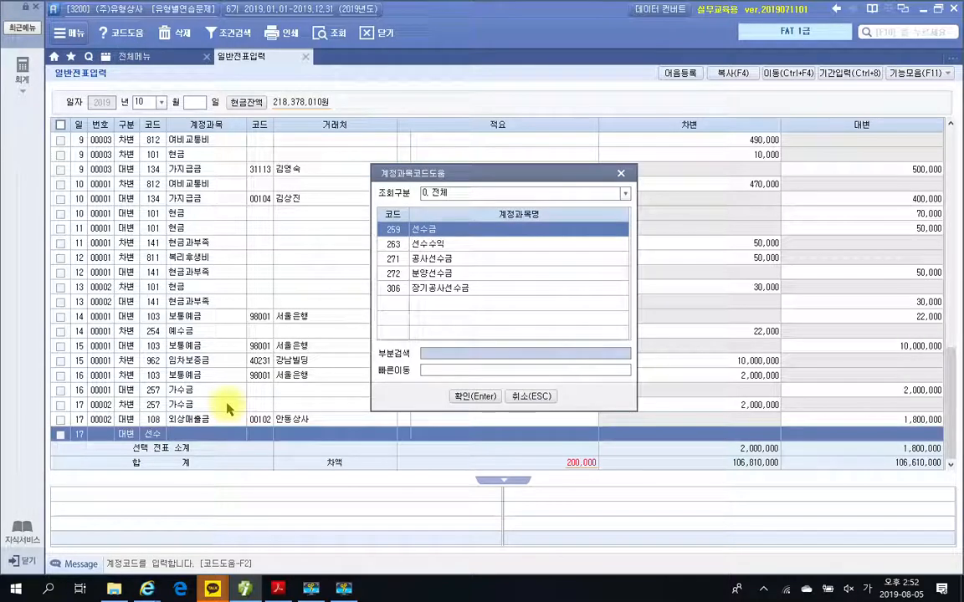
key("Return")
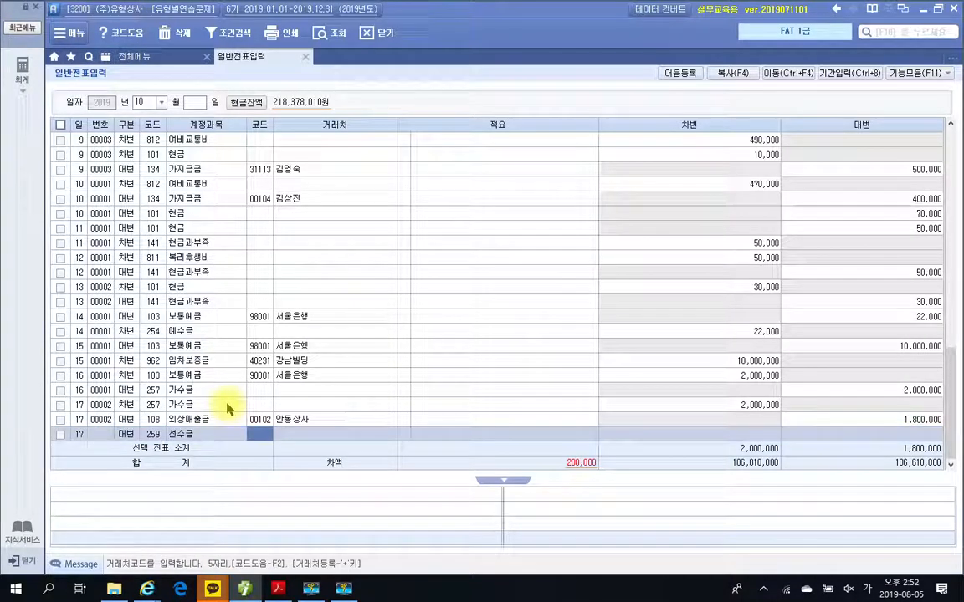
type("102")
key("Return")
key("Return")
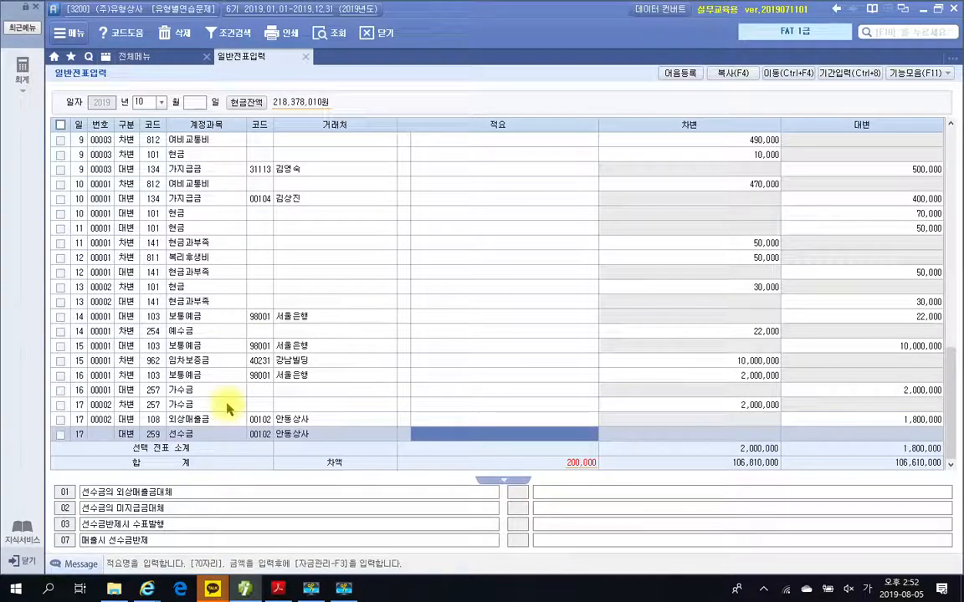
key("Return")
type("2000000")
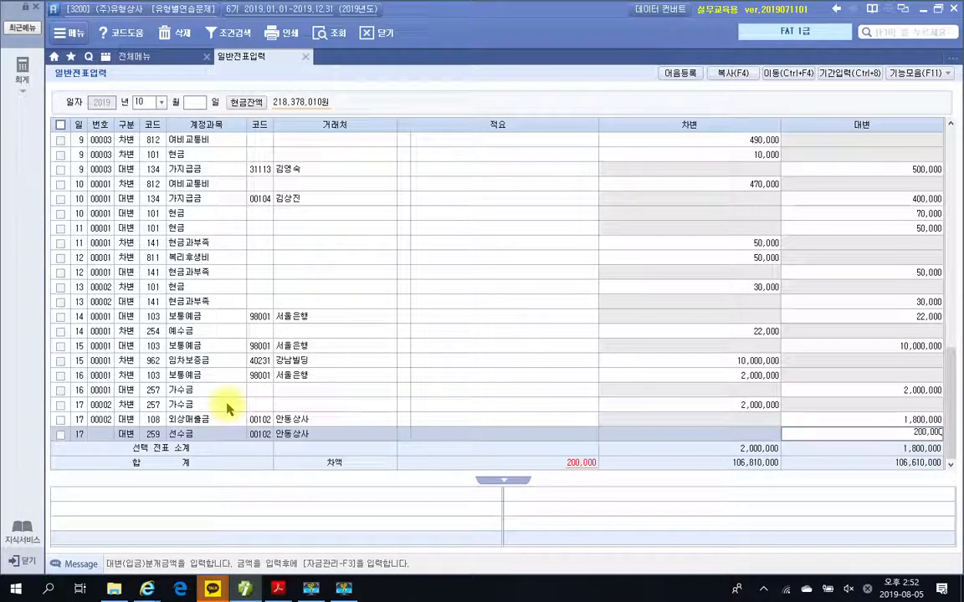
key("Return")
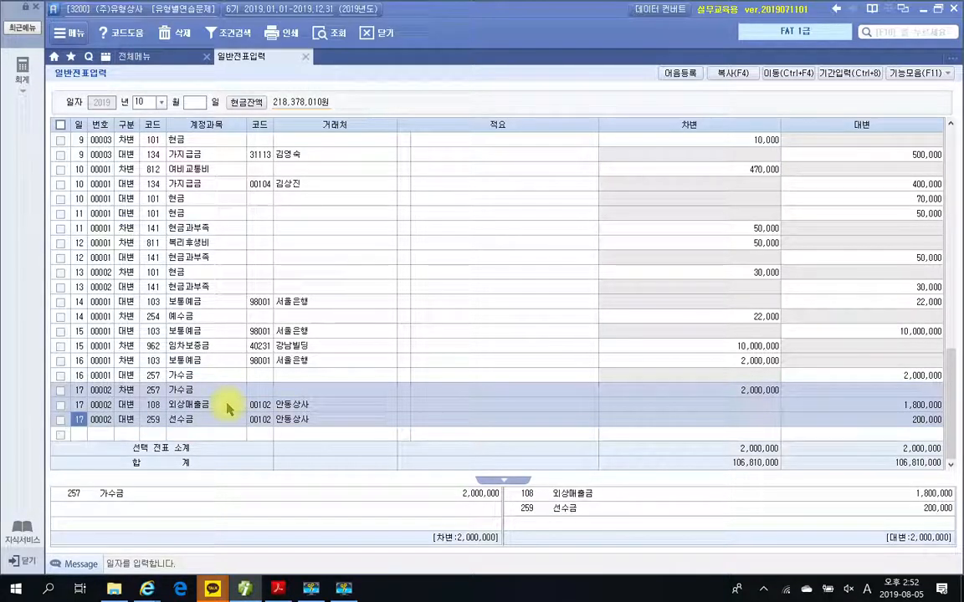
Switch to the PDF and read on to the 10월 18일 transaction about the 삼성카드 payment
mouse_move(244, 587)
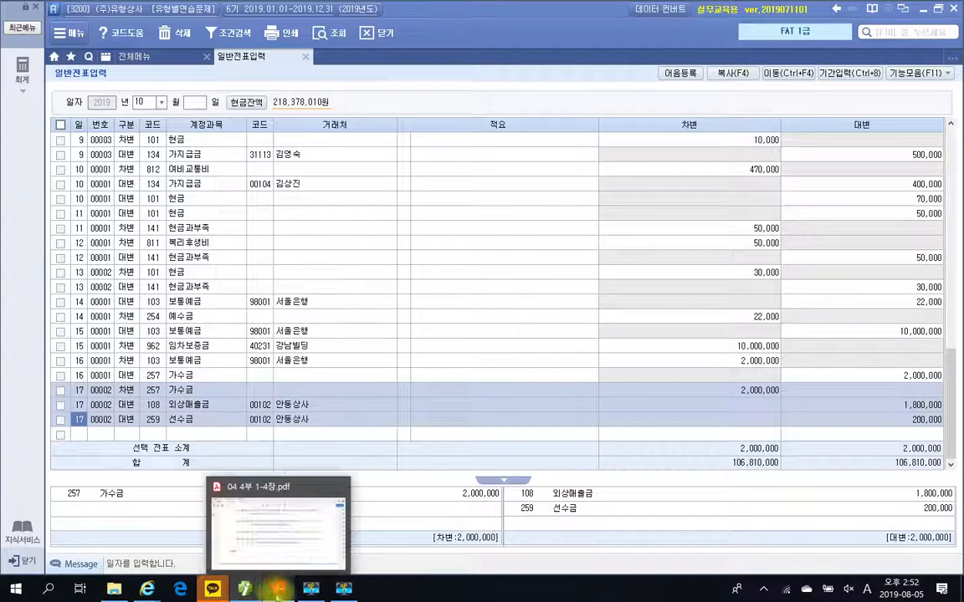
left_click(277, 590)
scroll(284, 415, "down", 3)
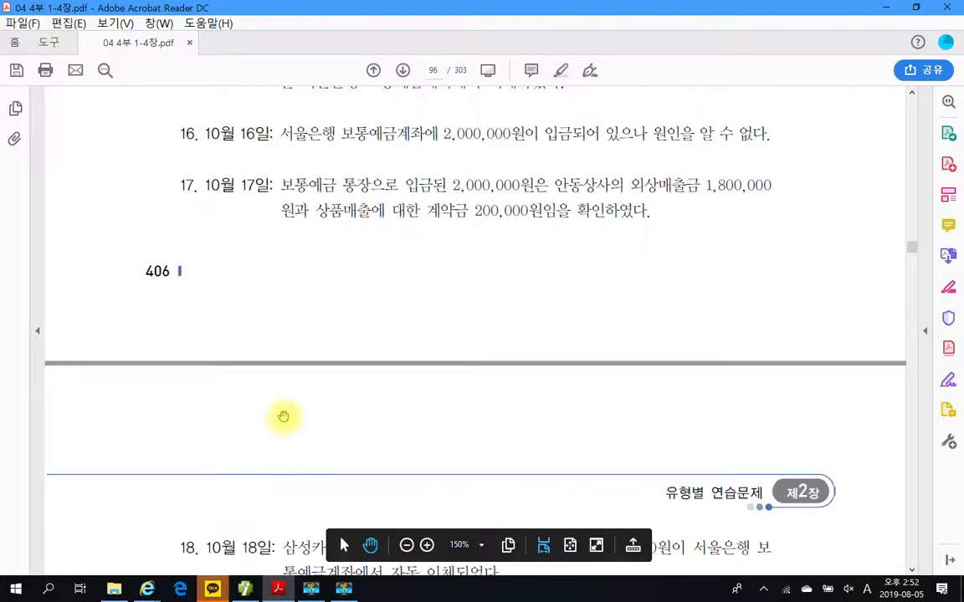
scroll(284, 415, "down", 4)
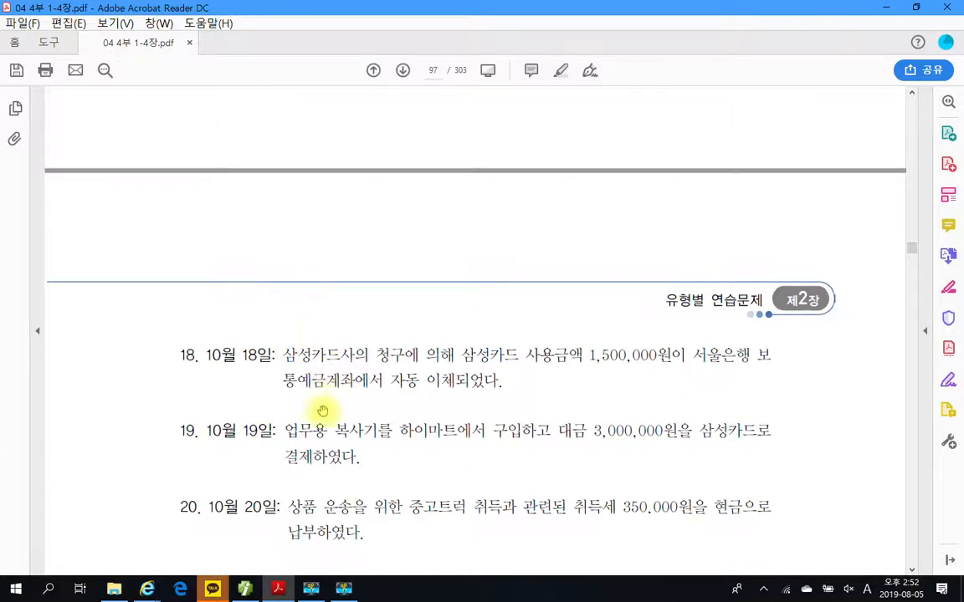
scroll(276, 393, "down", 1)
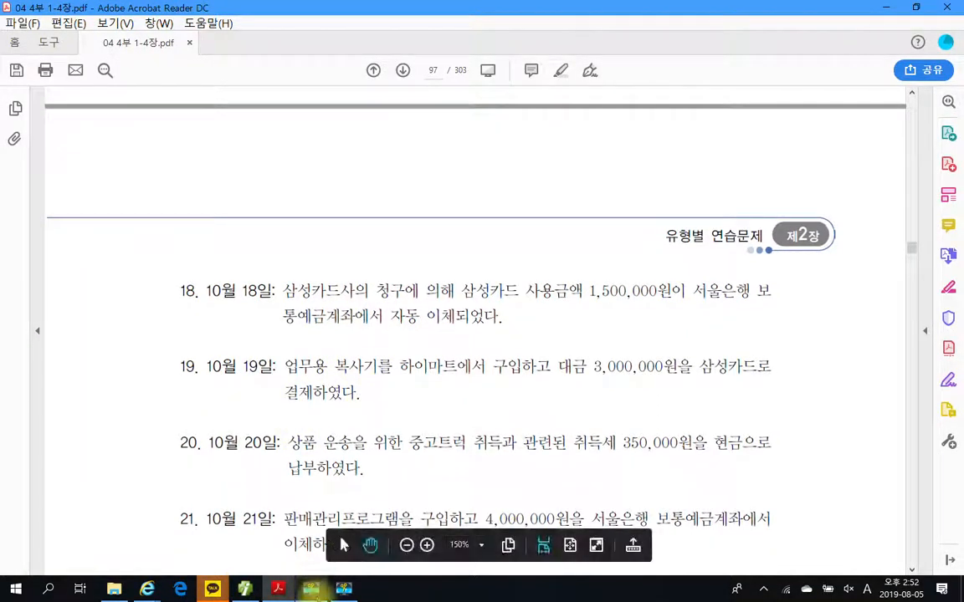